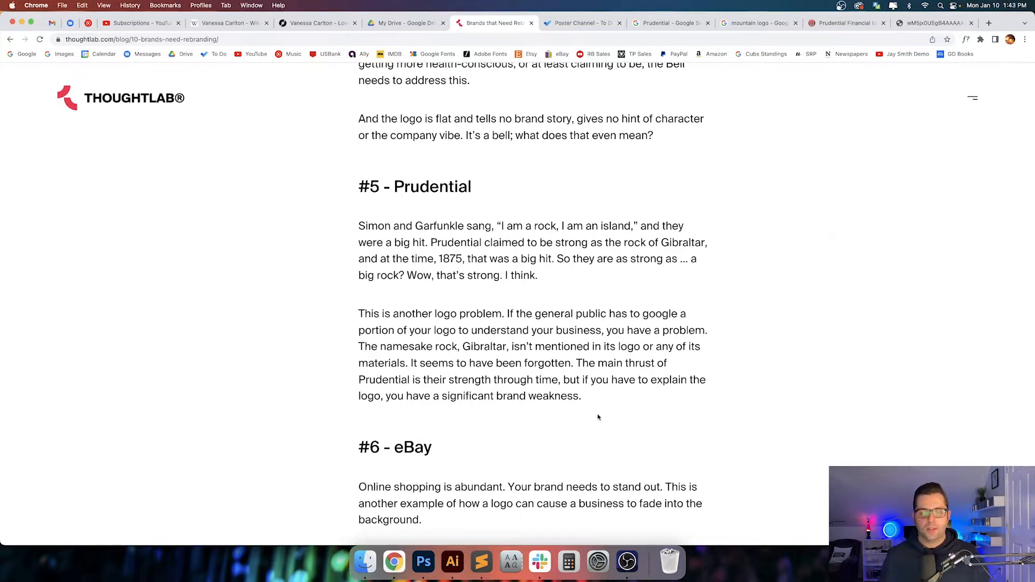
click(453, 561)
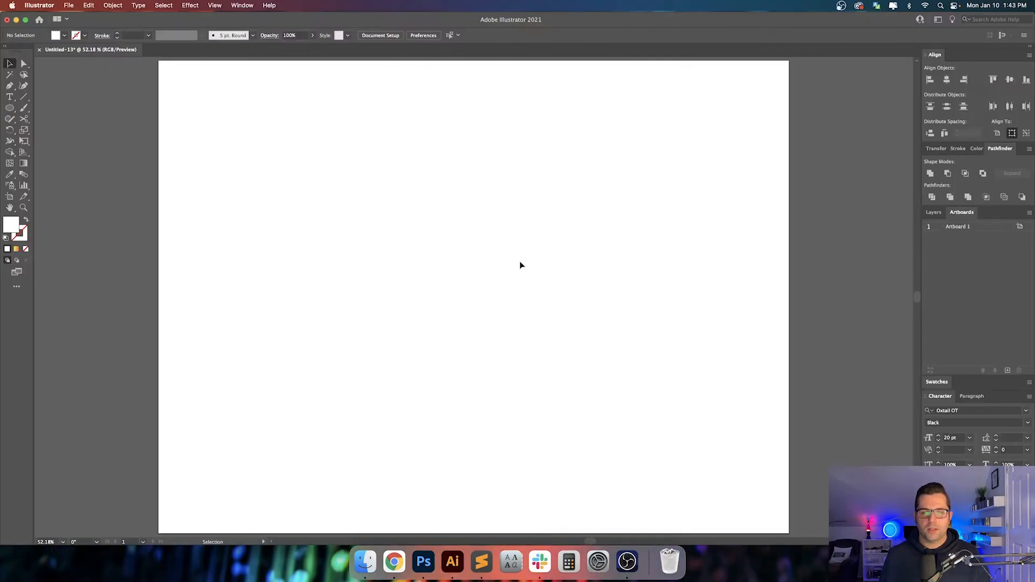
click(394, 562)
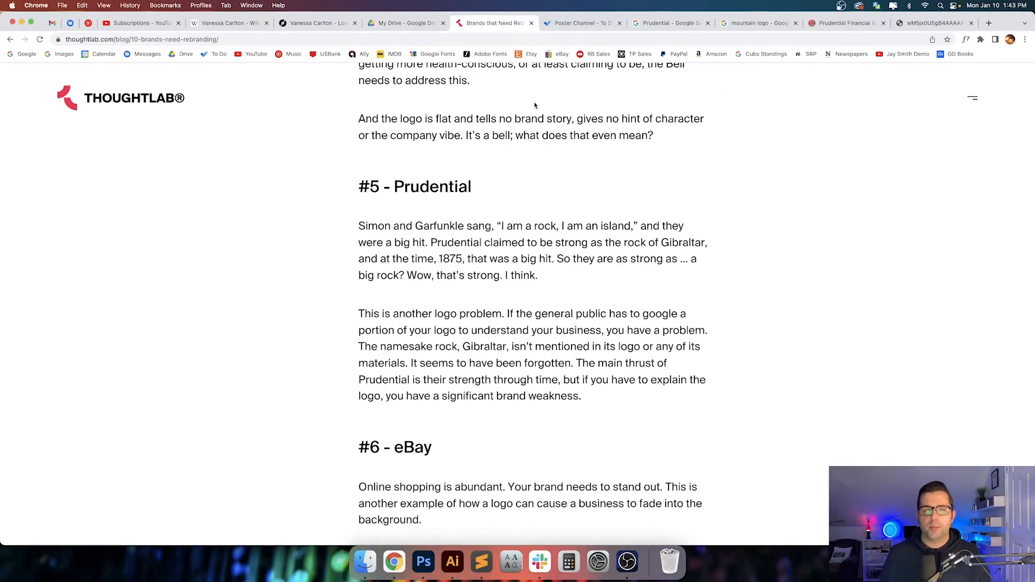
- Copy the large blue Prudential logo with its wordmark from the Google Images results for Prudential
click(619, 24)
click(571, 30)
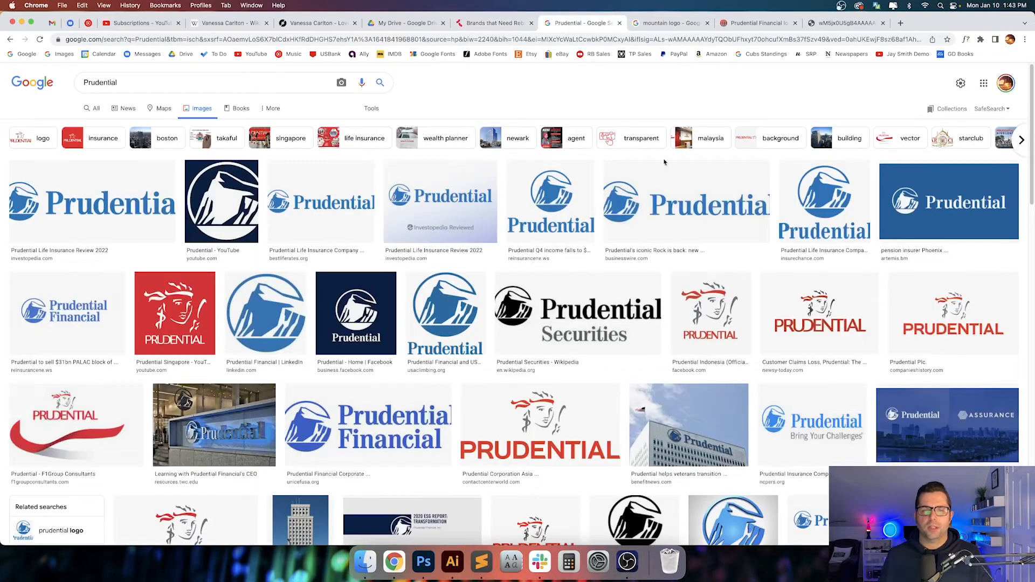
click(133, 210)
right_click(707, 167)
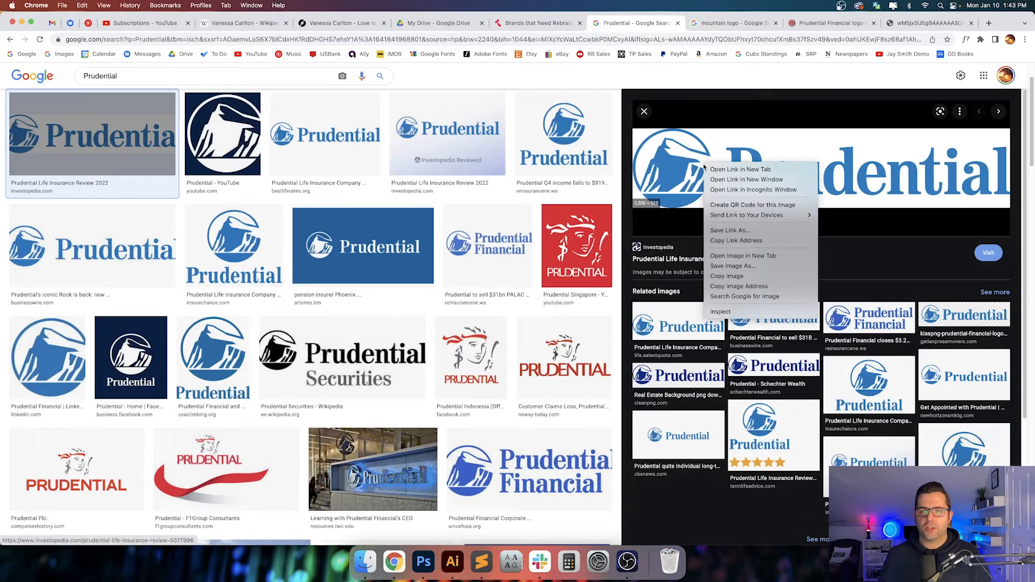
click(771, 276)
- Switch to Illustrator and paste the copied Prudential logo near the artboard's right edge
click(452, 561)
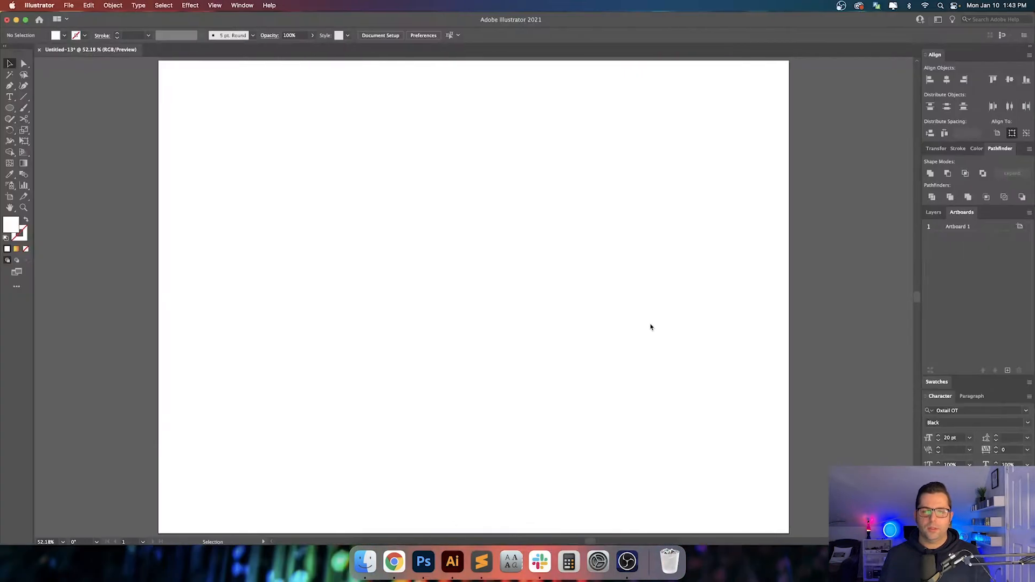
scroll(650, 327, right, 10)
key(super+v)
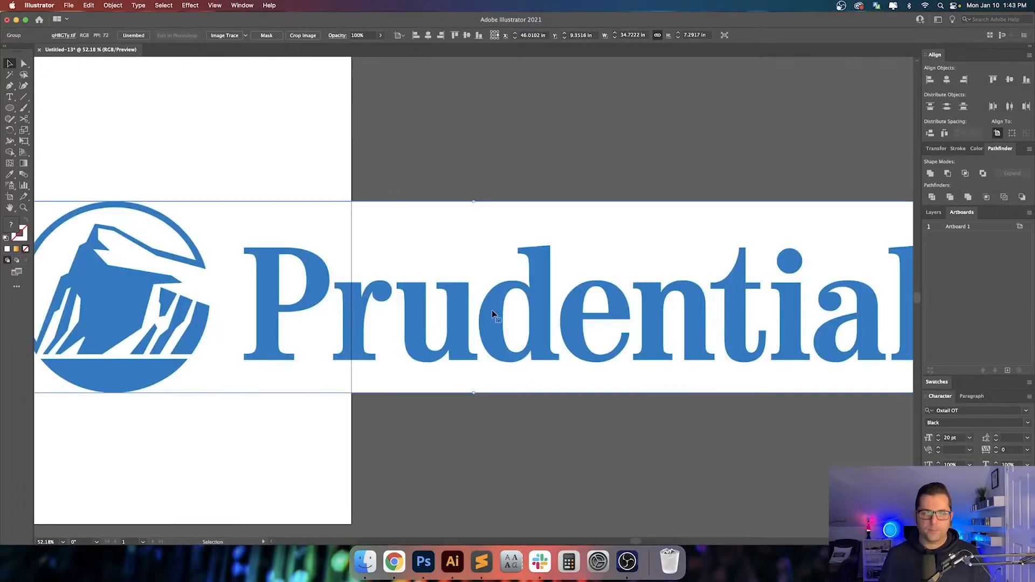
- Scale the pasted Prudential logo down to about 15.9 in wide and place it just to the right of the artboard
drag(460, 318, 755, 315)
scroll(755, 315, right, 5)
drag(183, 200, 426, 254)
scroll(485, 269, left, 5)
drag(682, 324, 522, 213)
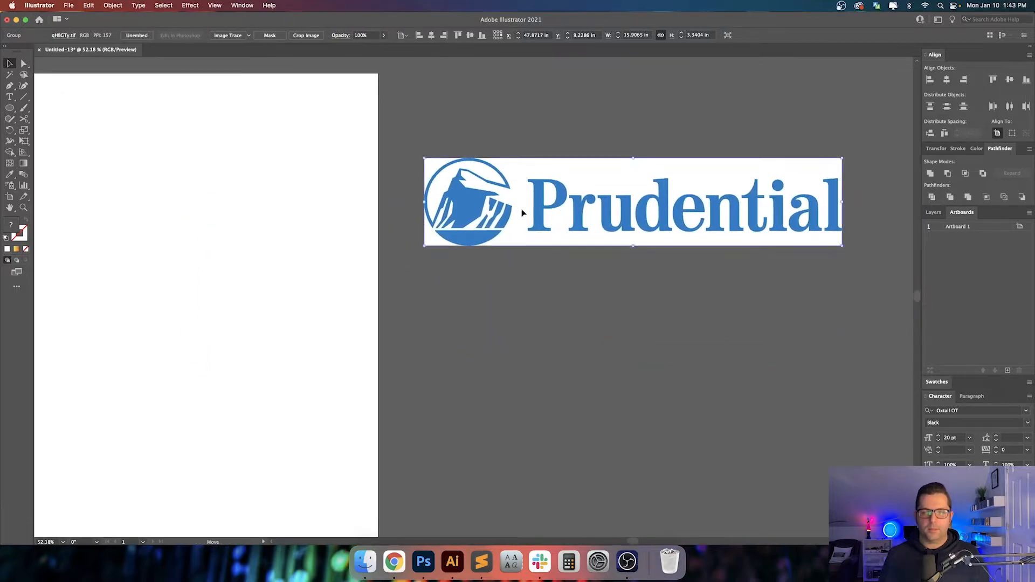
click(495, 390)
- Switch to Chrome and copy the Prudential logo history chart from the 1000logos.net page
click(394, 560)
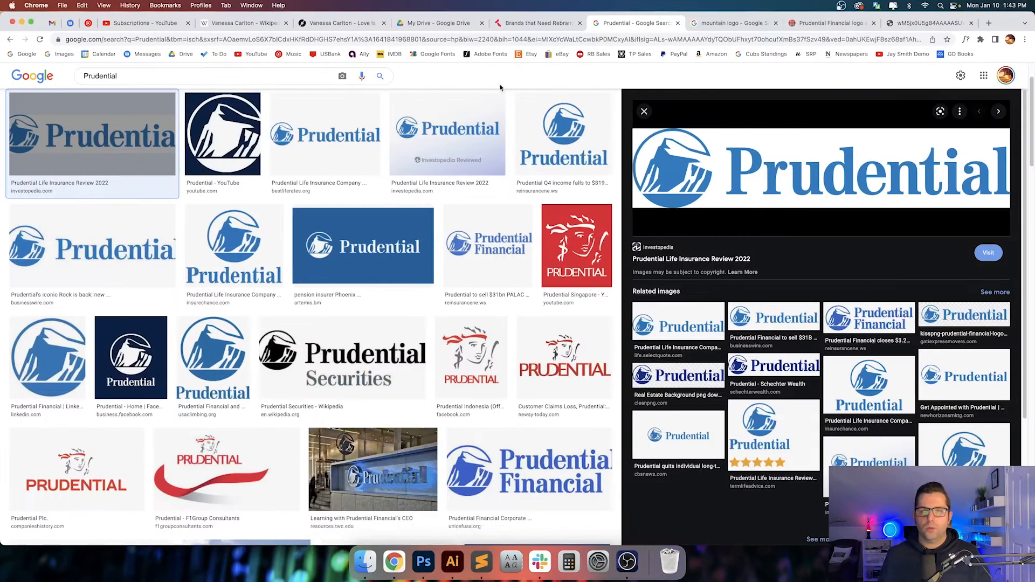
click(742, 24)
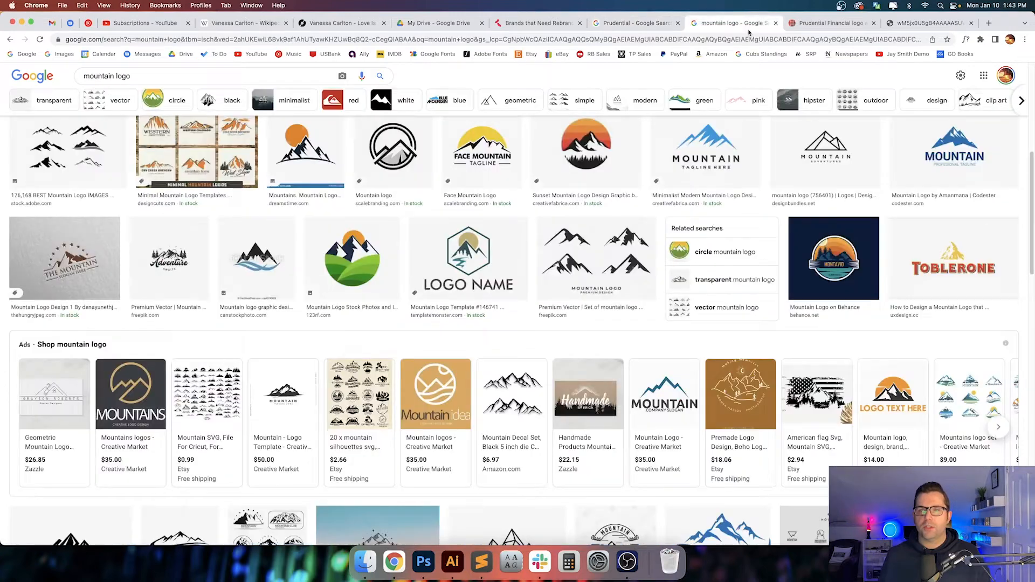
click(833, 25)
click(910, 24)
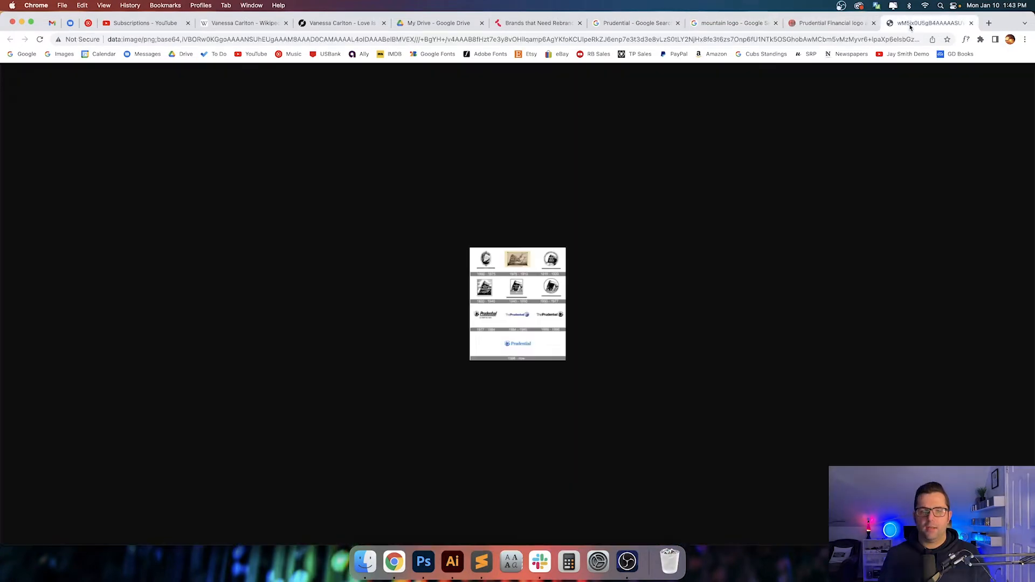
click(830, 22)
right_click(482, 223)
click(516, 251)
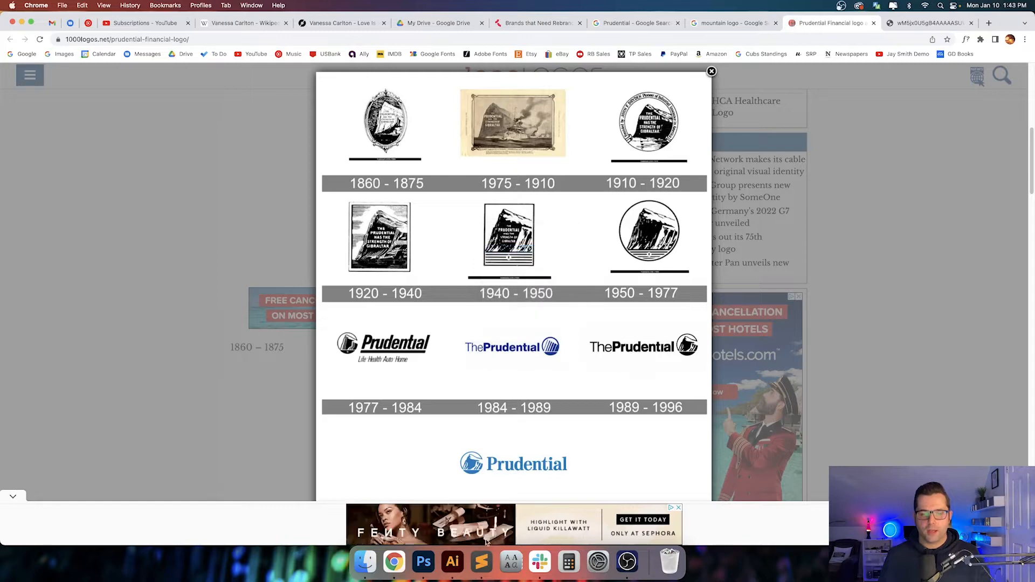
- Switch to Illustrator, paste the logo history chart and scale it down to the right of the Prudential logo
click(452, 561)
key(super+minus)
scroll(602, 308, right, 5)
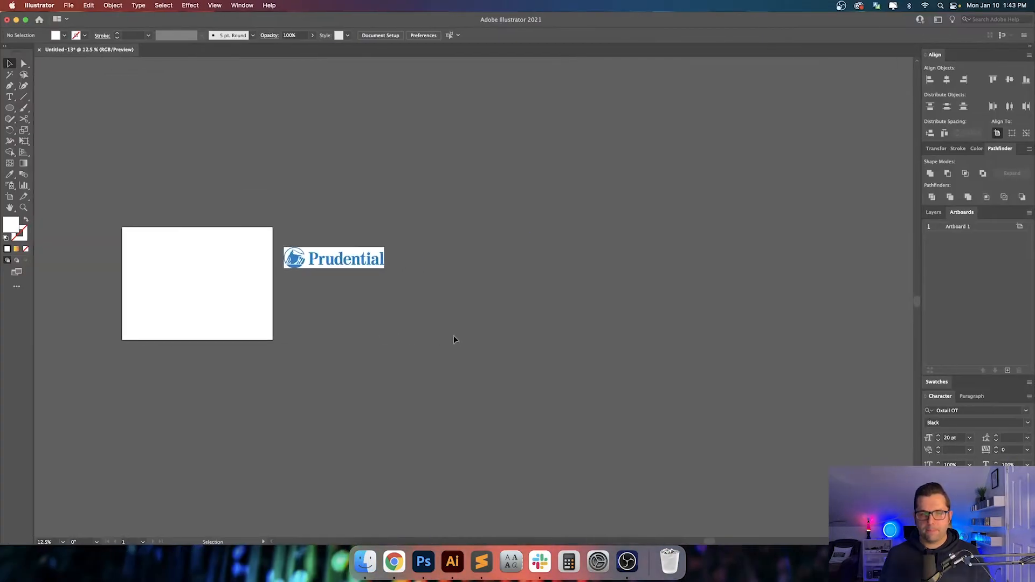
key(super+v)
drag(409, 231, 507, 238)
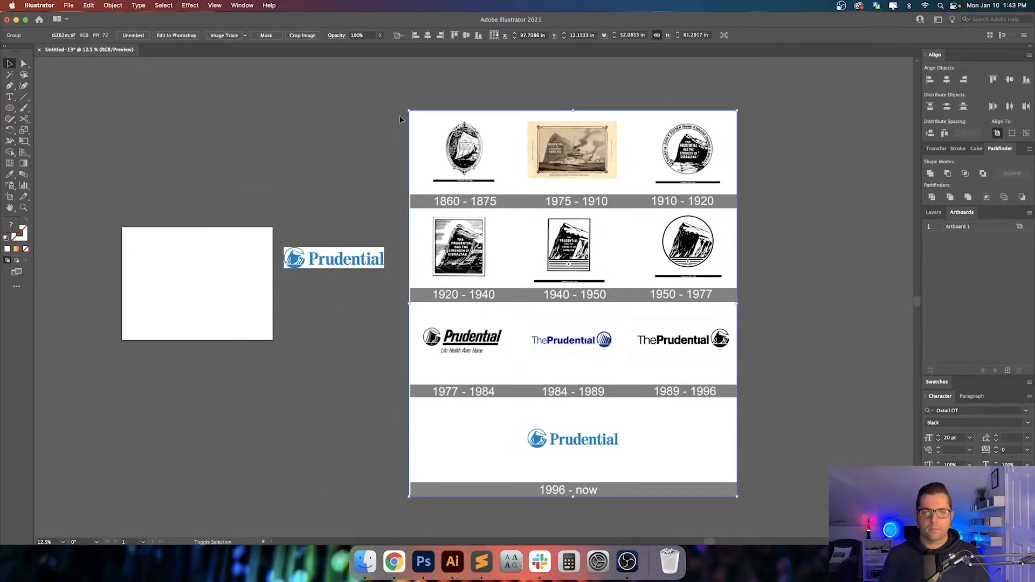
drag(409, 106, 434, 166)
click(431, 170)
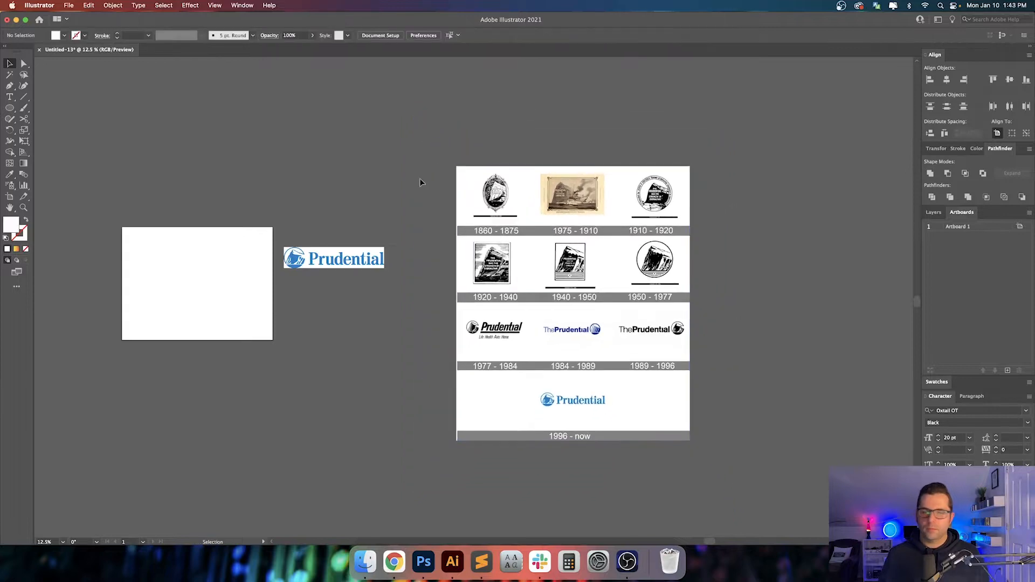
- Shift the blue Prudential logo a little farther from the artboard, towards the logo history chart
key(super+equal)
key(super+equal)
key(super+equal)
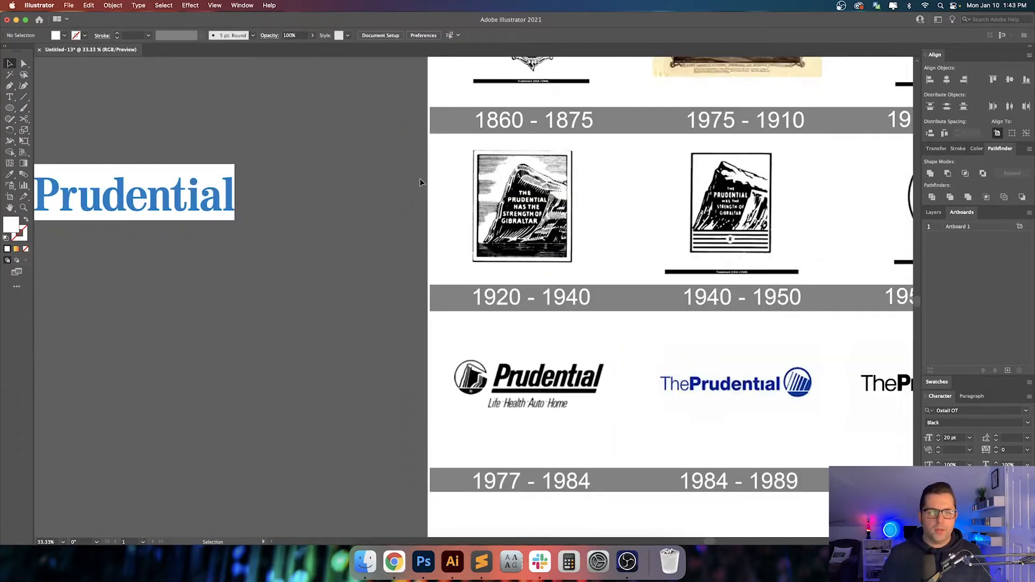
scroll(408, 201, left, 10)
scroll(388, 238, up, 2)
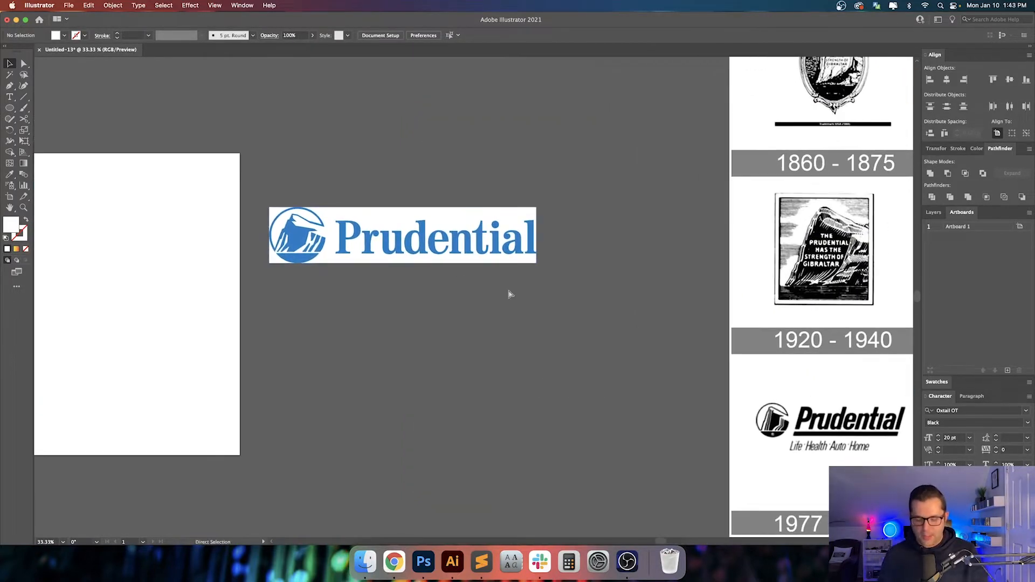
key(super+equal)
scroll(506, 272, left, 5)
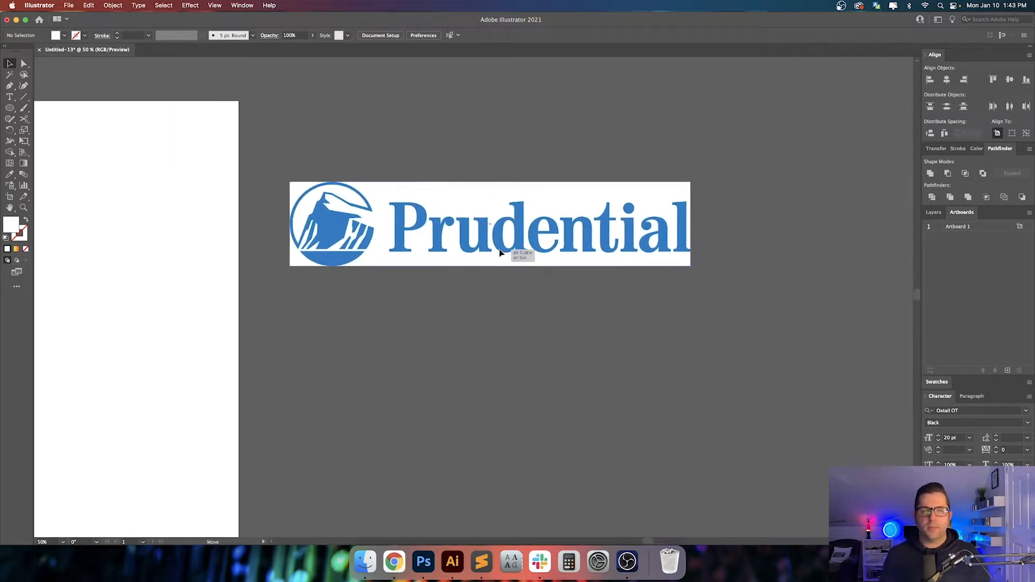
drag(491, 251, 579, 253)
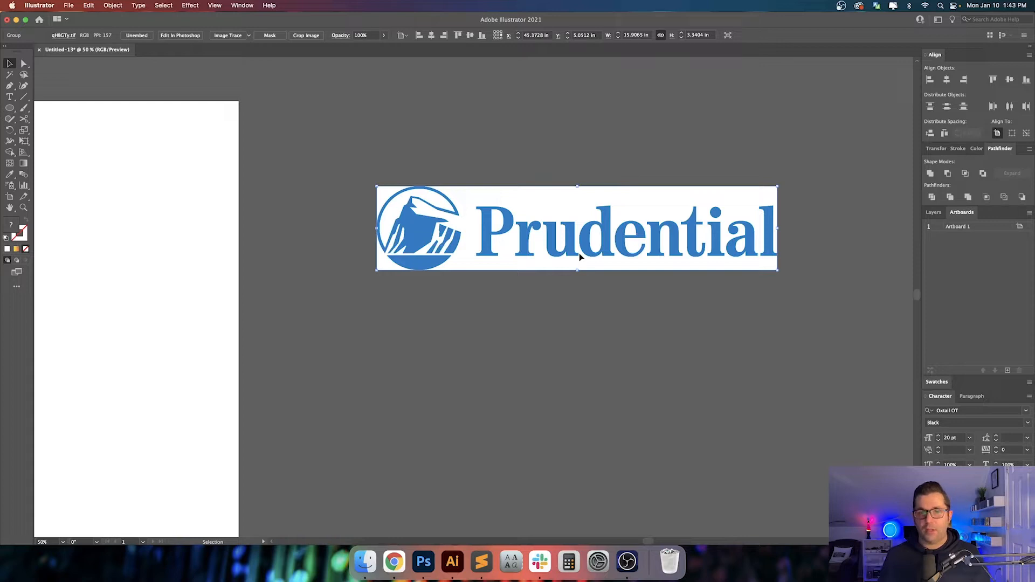
click(504, 291)
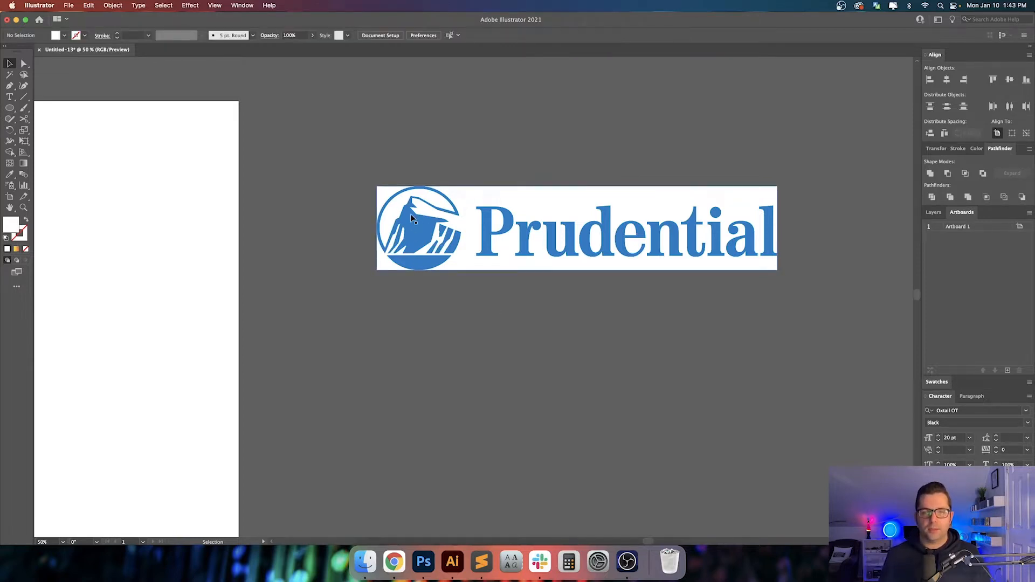
- Move the blue Prudential logo onto the upper part of the artboard
scroll(409, 215, up, 2)
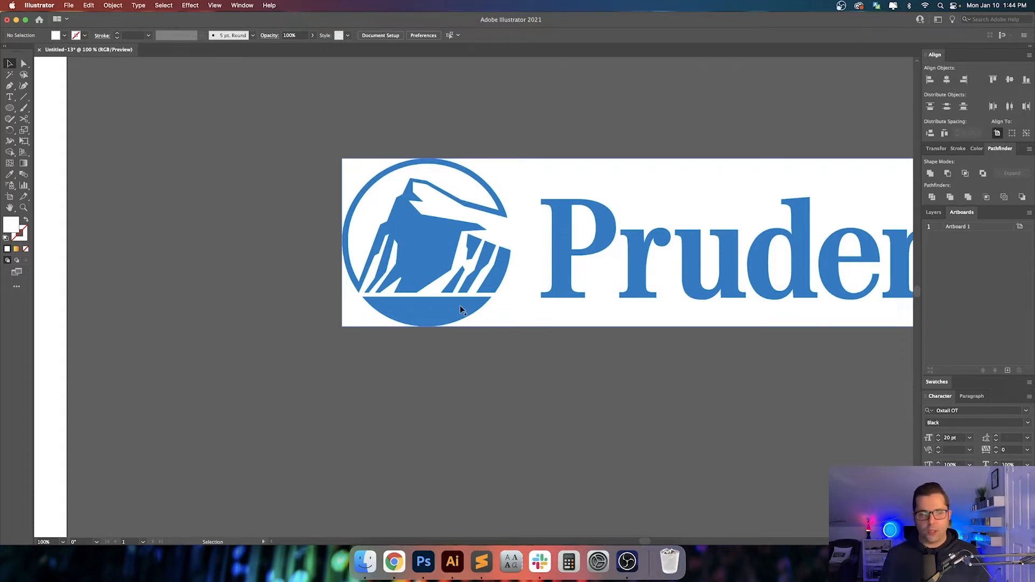
scroll(460, 310, down, 1)
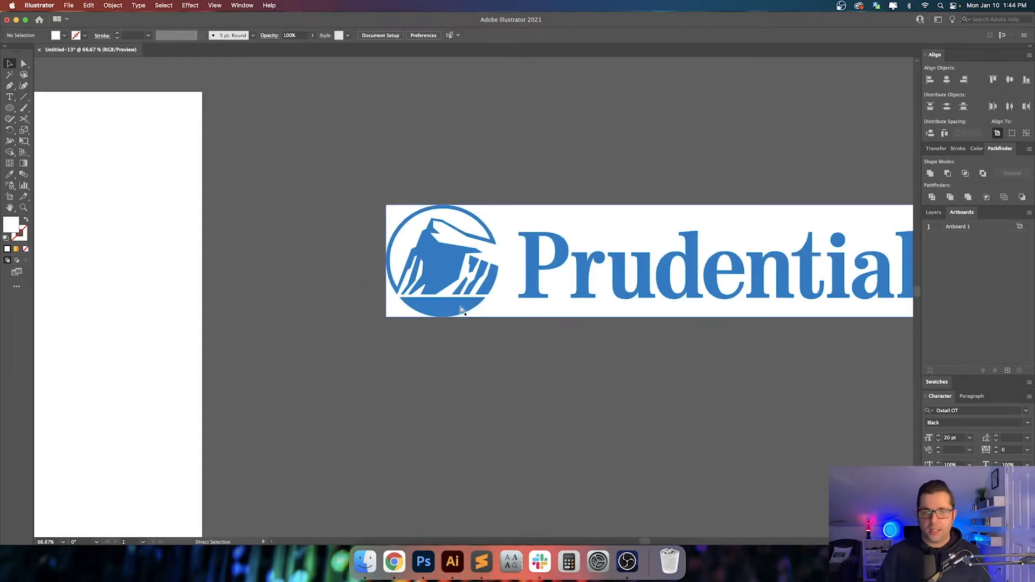
scroll(461, 310, down, 1)
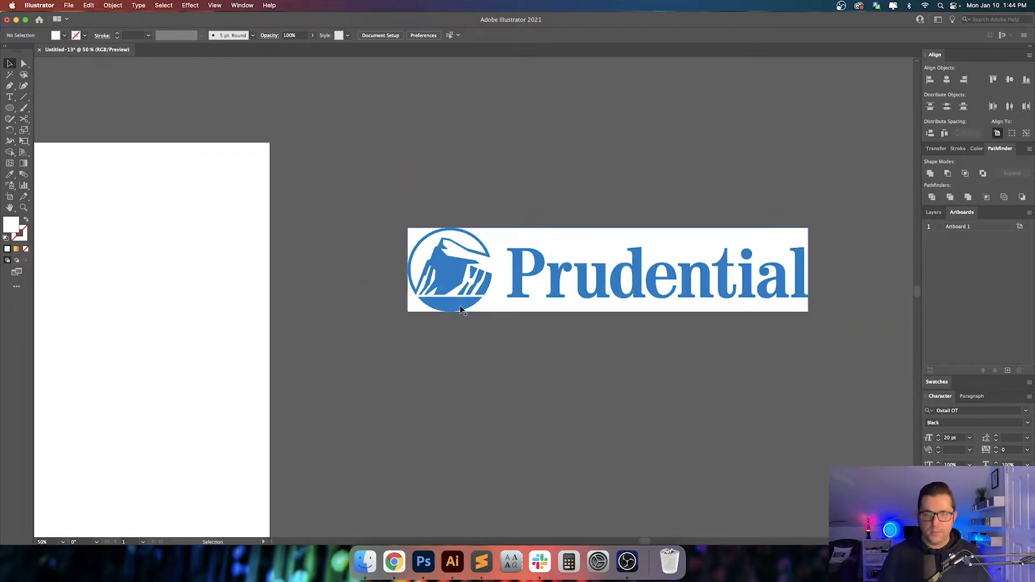
scroll(434, 374, left, 3)
scroll(434, 374, down, 1)
drag(577, 256, 380, 273)
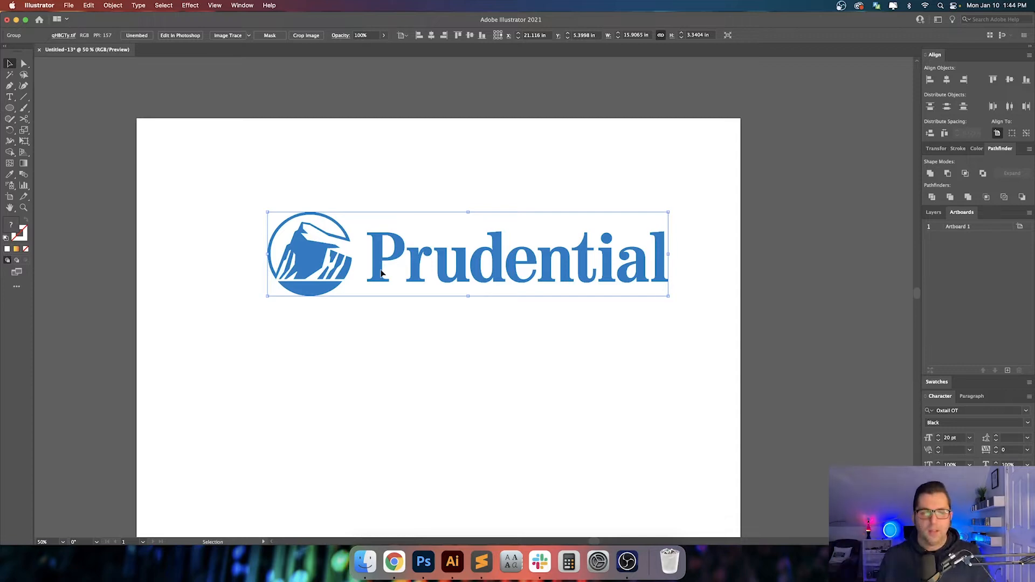
- Switch to Chrome, search for a timer in a new tab and start a 20-minute countdown
click(394, 562)
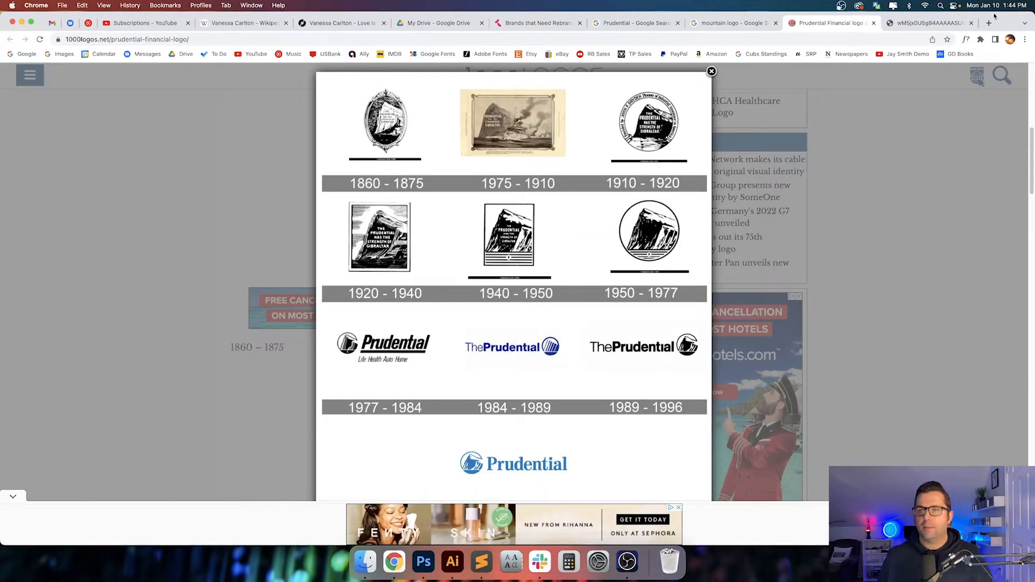
click(989, 23)
text(timer)
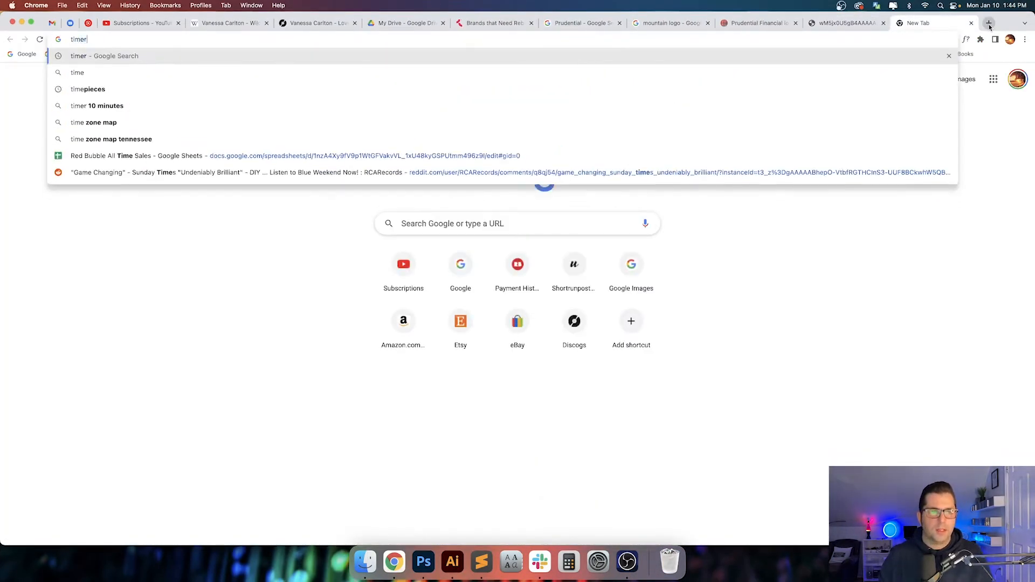
key(Return)
click(136, 209)
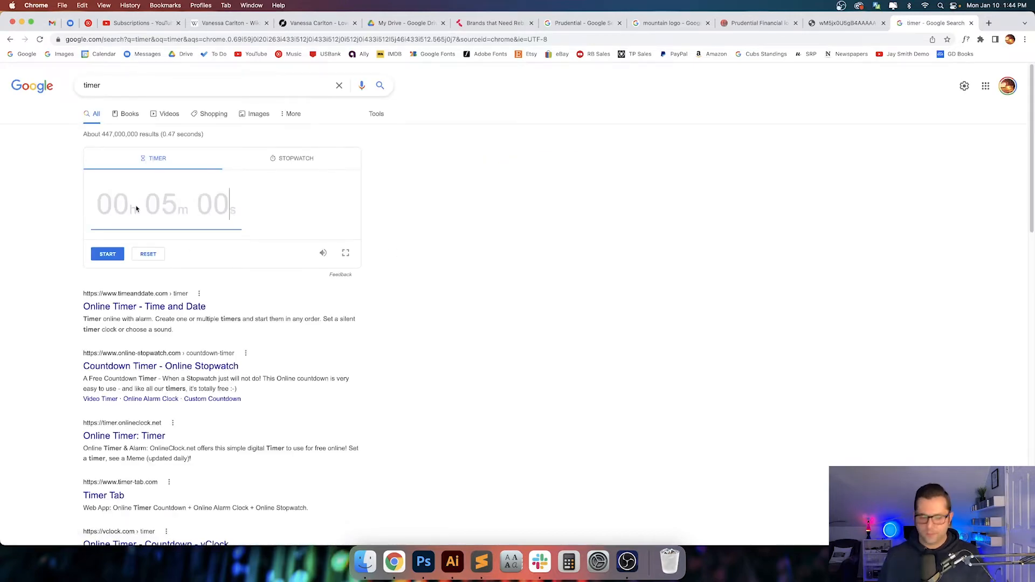
text(2000)
key(Return)
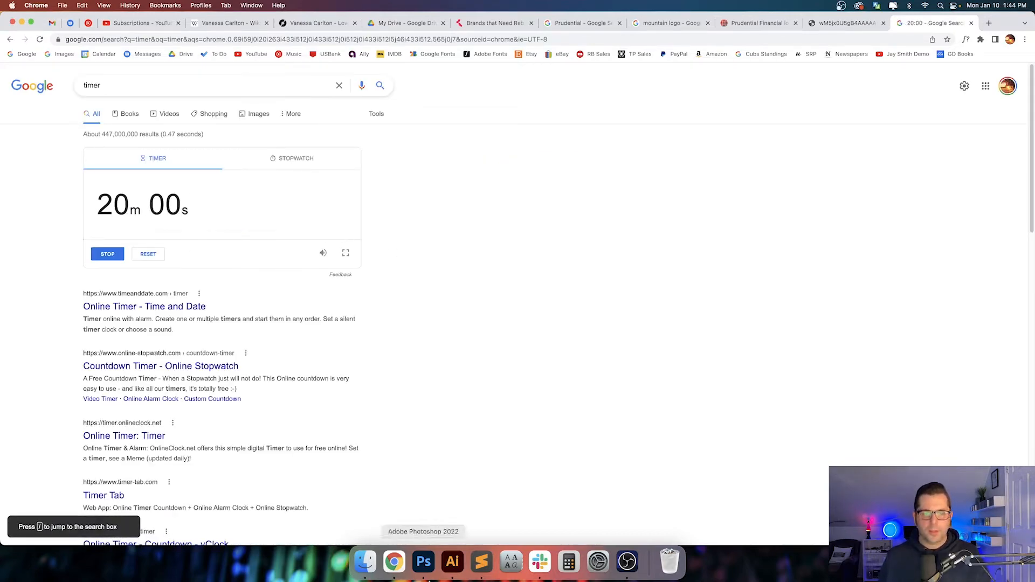
- Switch to Illustrator, set the opacity of the Prudential logo on the artboard to 50% and lock the logo
click(451, 563)
click(694, 240)
drag(695, 240, 707, 230)
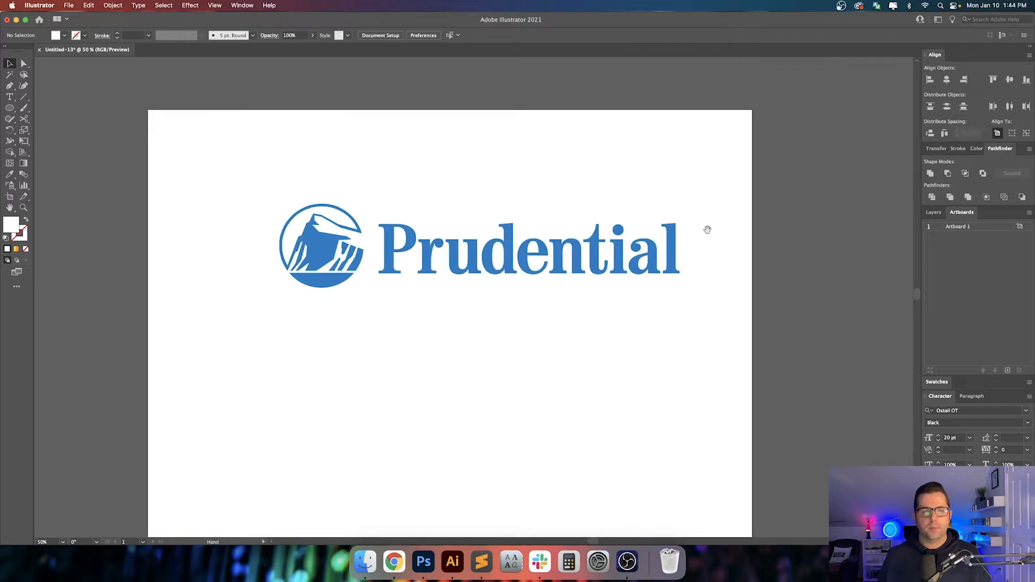
drag(481, 399, 491, 389)
scroll(322, 216, up, 2)
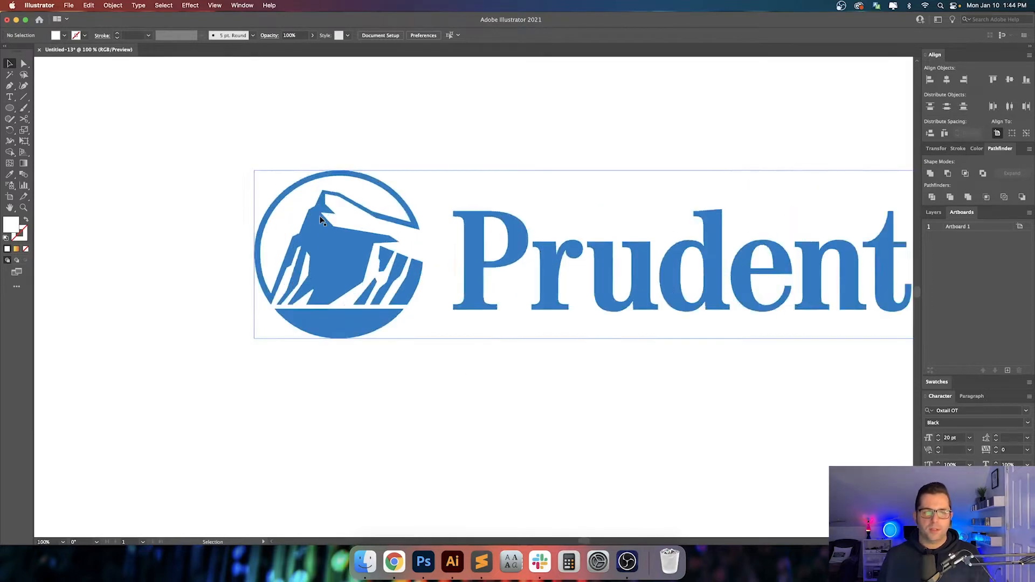
scroll(322, 218, up, 1)
click(322, 219)
click(374, 36)
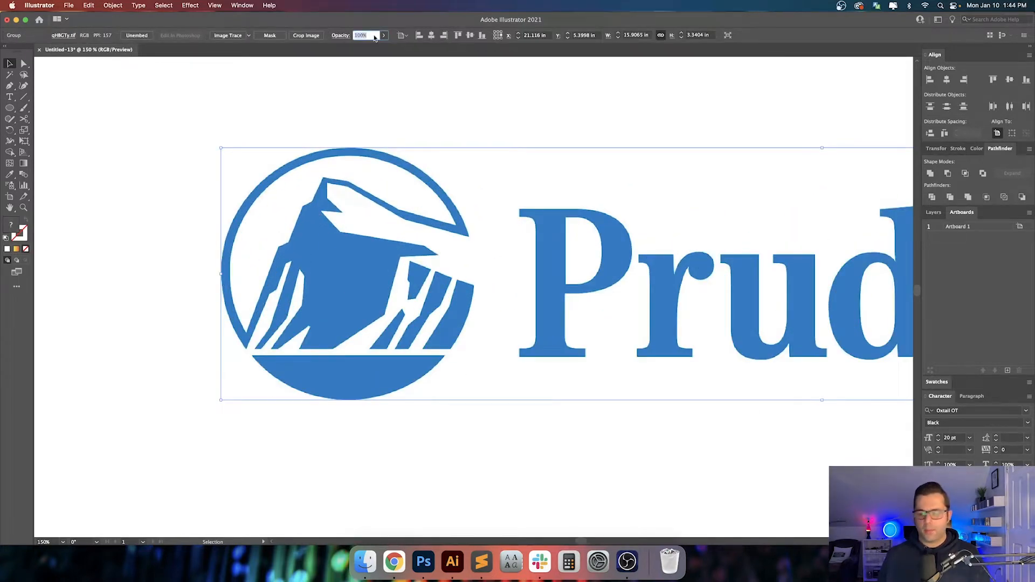
text(50)
key(Return)
key(super+2)
drag(425, 138, 469, 138)
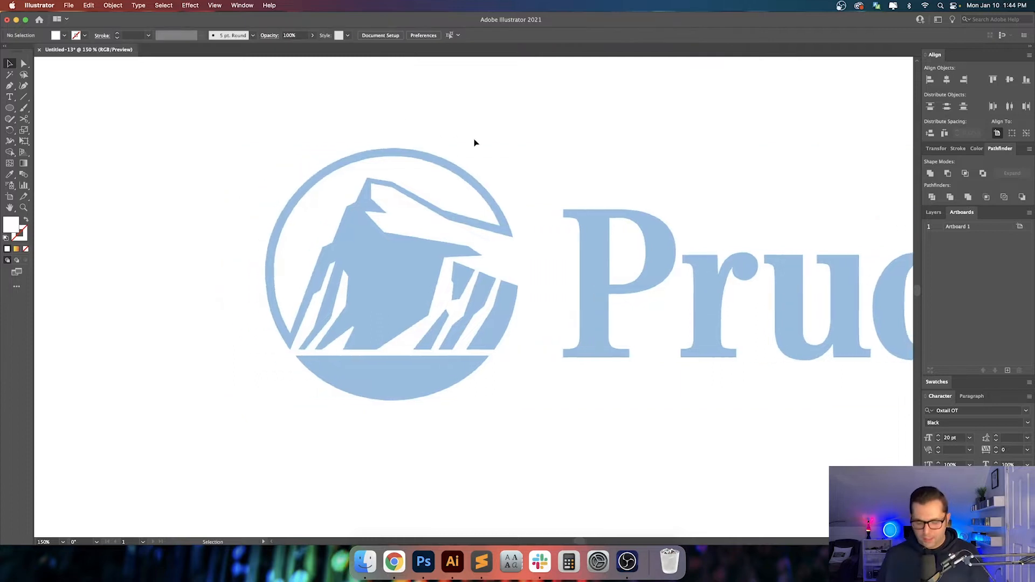
- Draw a circle about 3.27 in across over the ring of the mountain emblem, with a white 1 pt stroke and no fill
key(p)
click(9, 108)
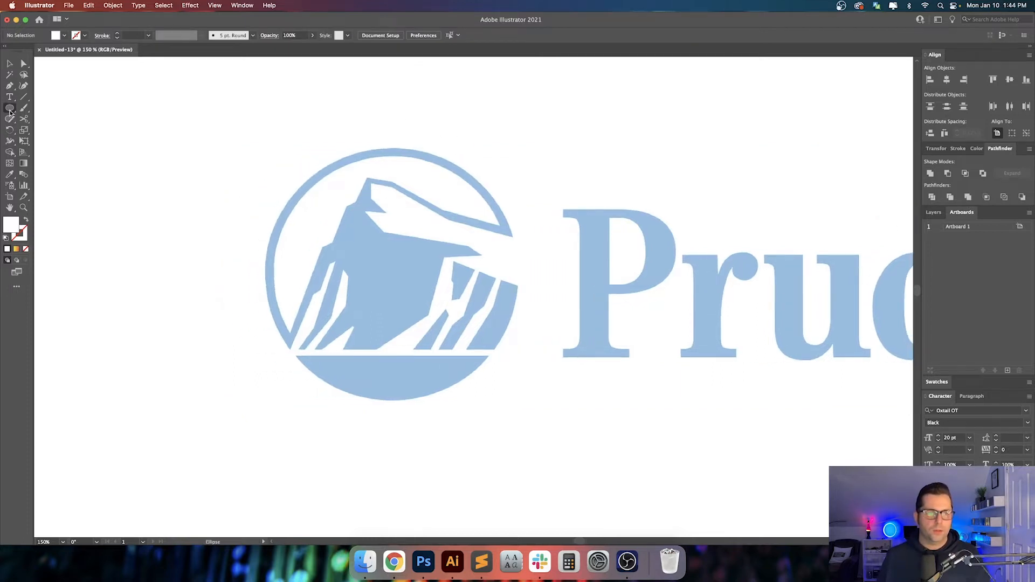
drag(9, 112, 54, 131)
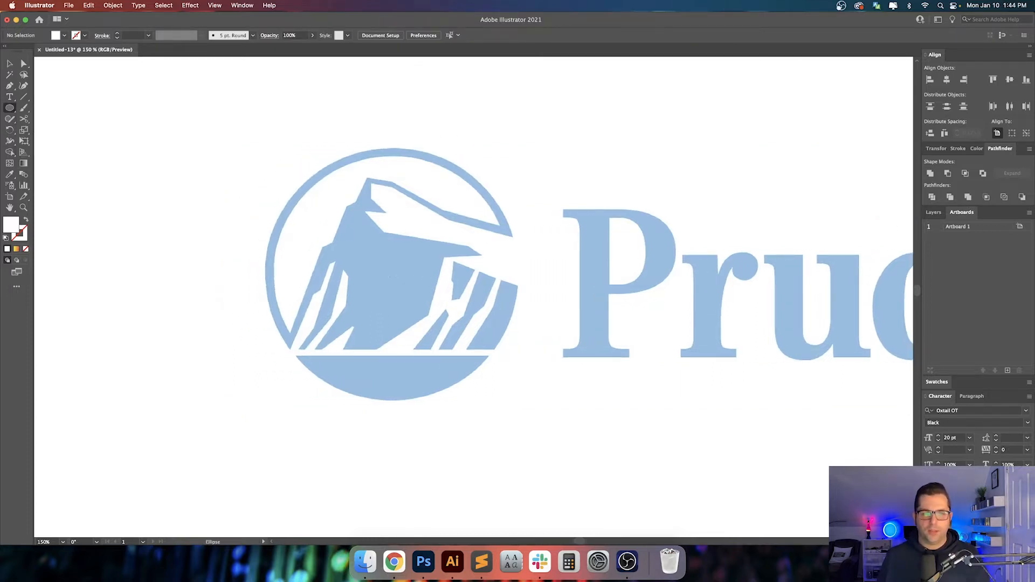
drag(394, 274, 517, 380)
key(shift+x)
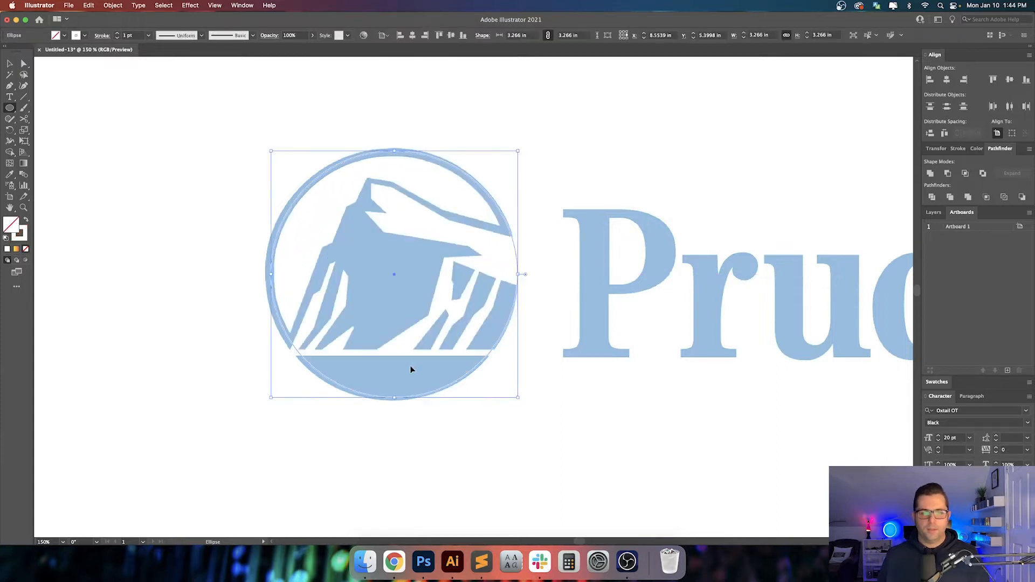
key(v)
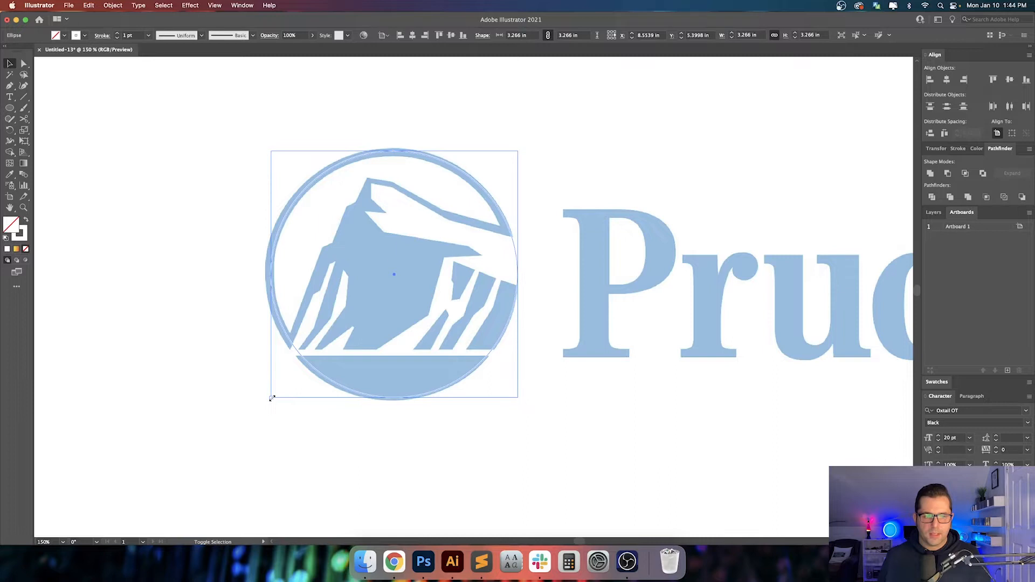
- Unlock the Prudential logo and set its opacity to 100%
drag(271, 399, 271, 398)
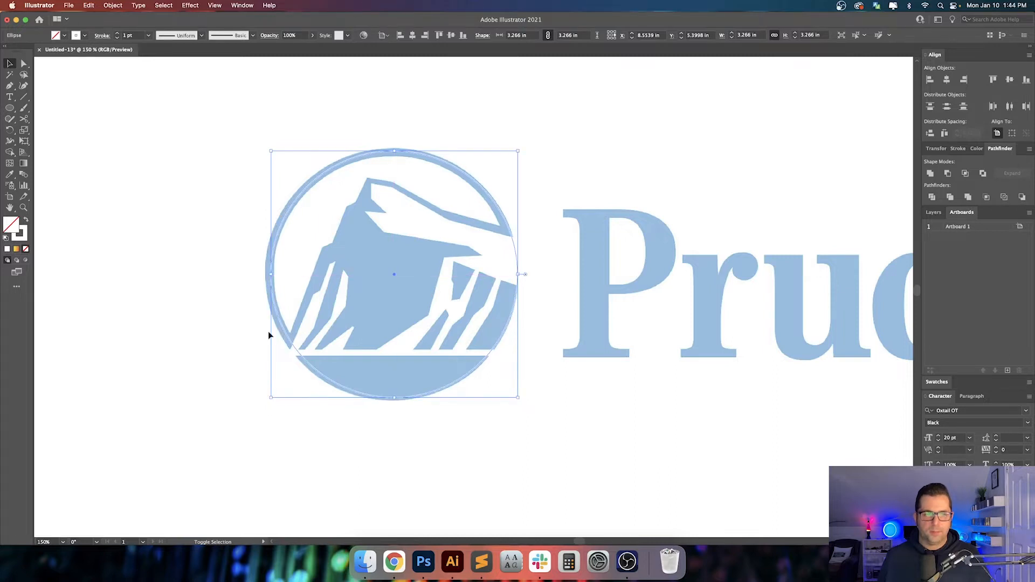
click(103, 4)
click(135, 92)
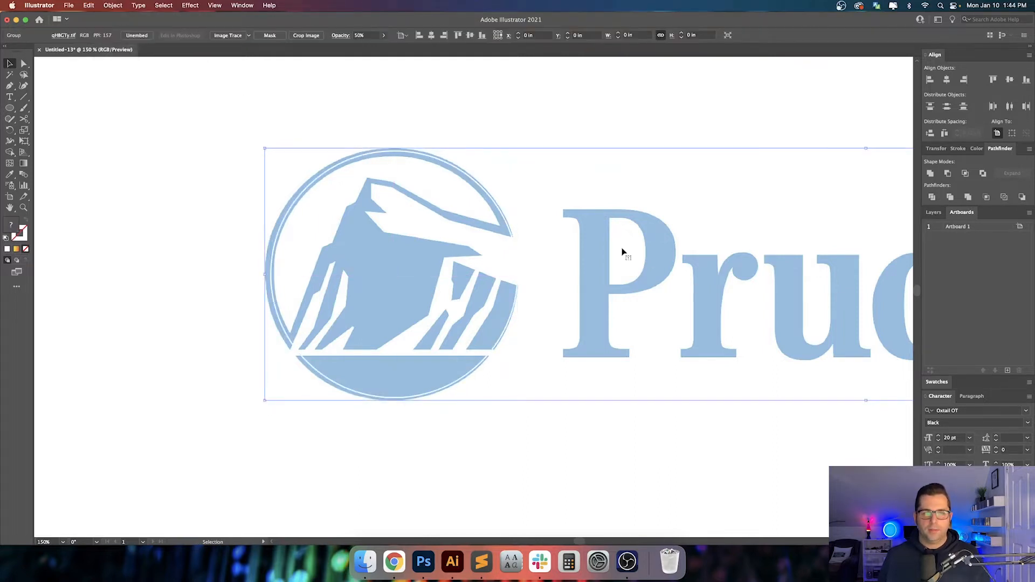
click(366, 35)
text(100)
key(Return)
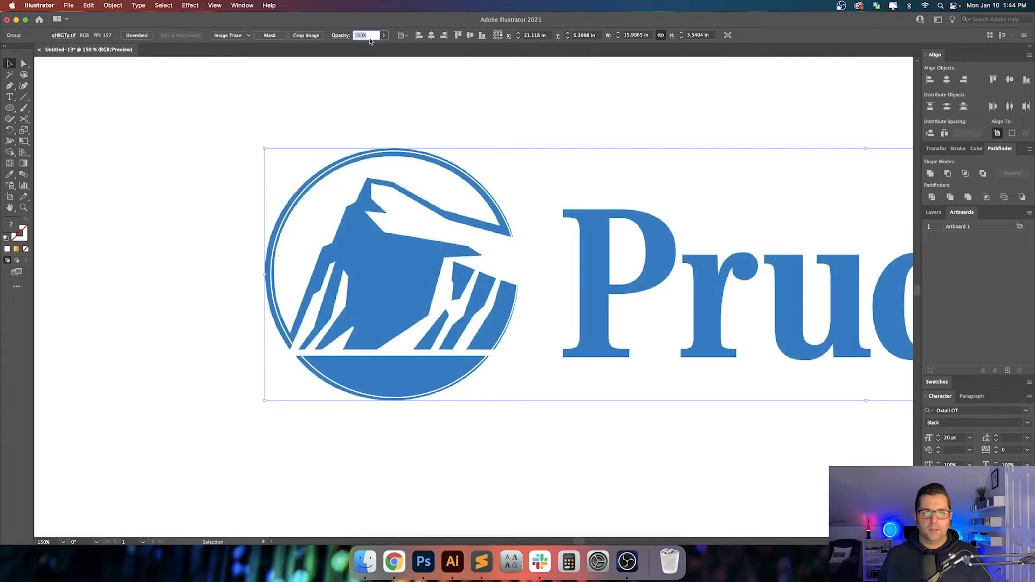
- Sample the logo's full-strength blue and draw a circle about 1.53 in across filled with it, in the empty area beside the emblem
click(614, 116)
click(640, 240)
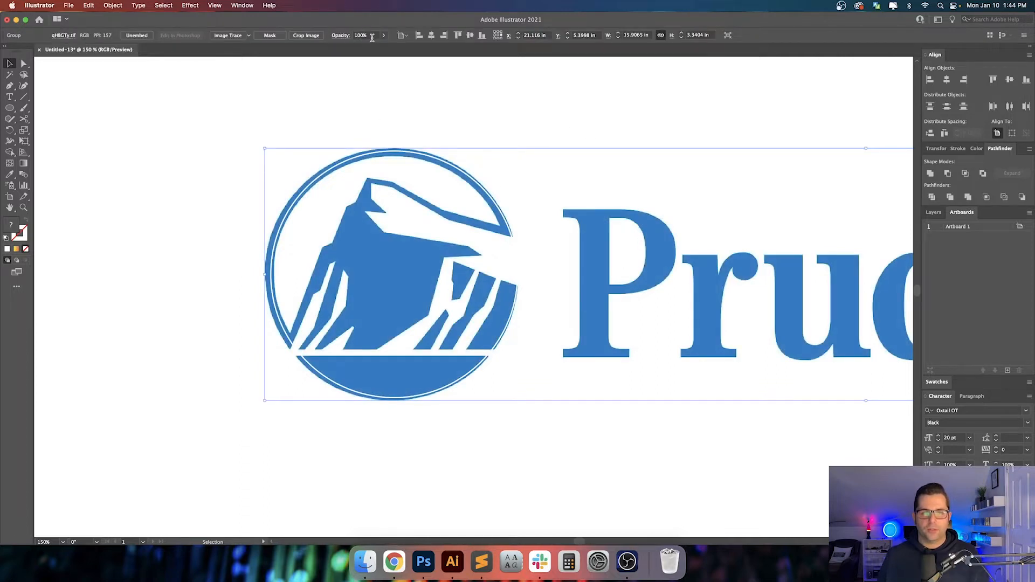
click(507, 100)
key(i)
click(598, 226)
drag(563, 240, 633, 222)
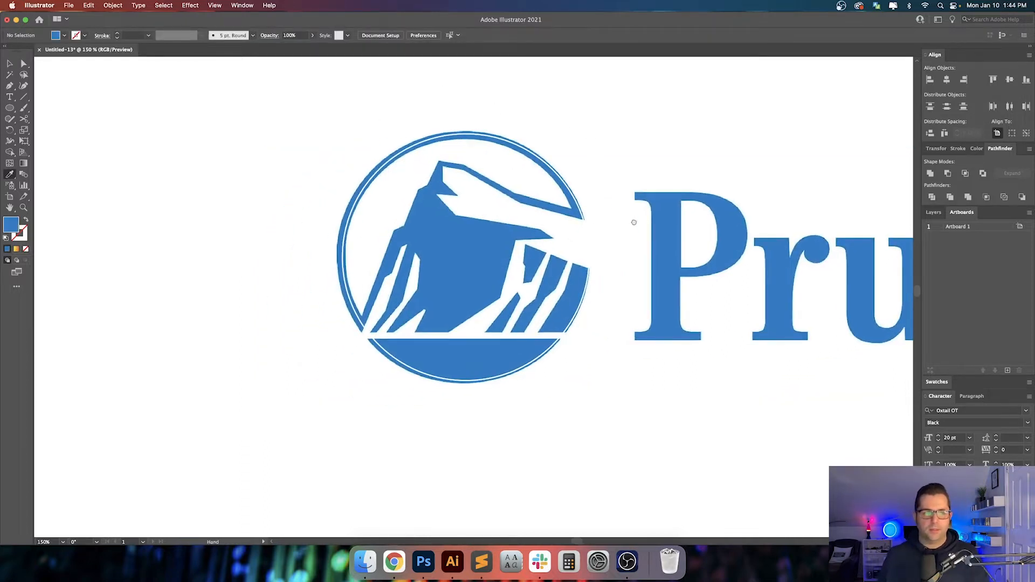
key(l)
drag(59, 76, 174, 192)
key(v)
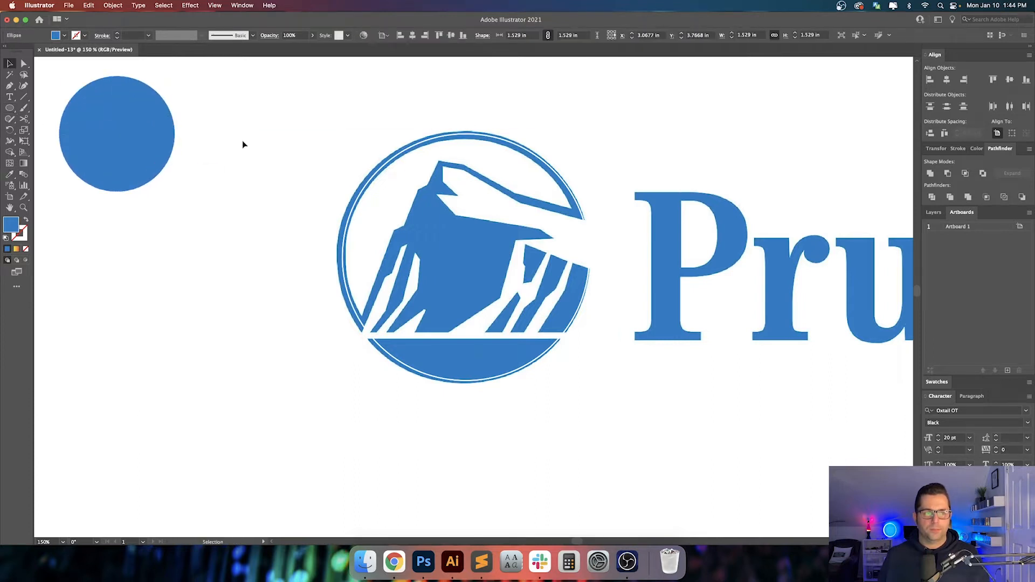
- Unlock the Prudential logo again and set its opacity to 50%
click(443, 171)
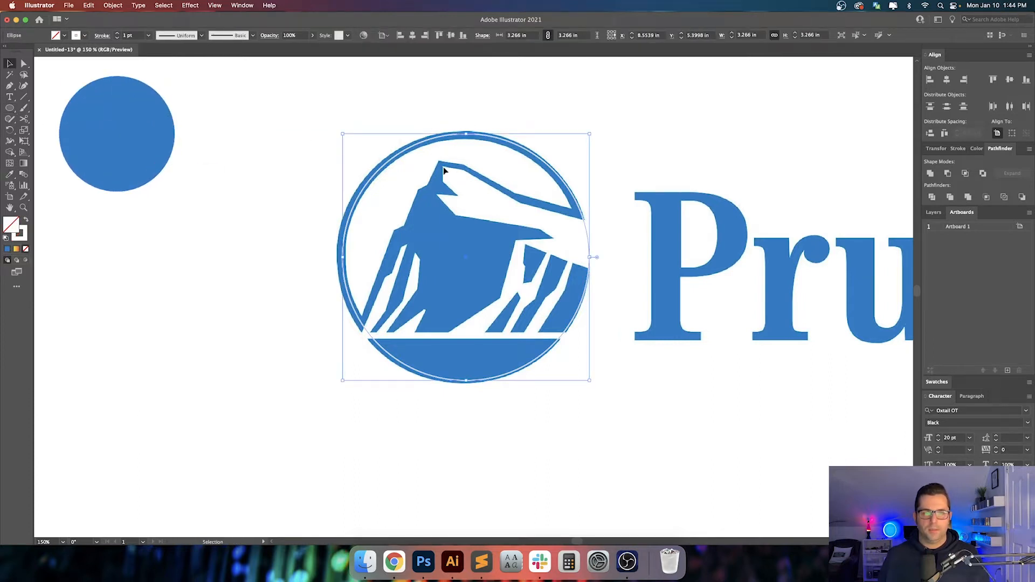
click(368, 124)
click(113, 5)
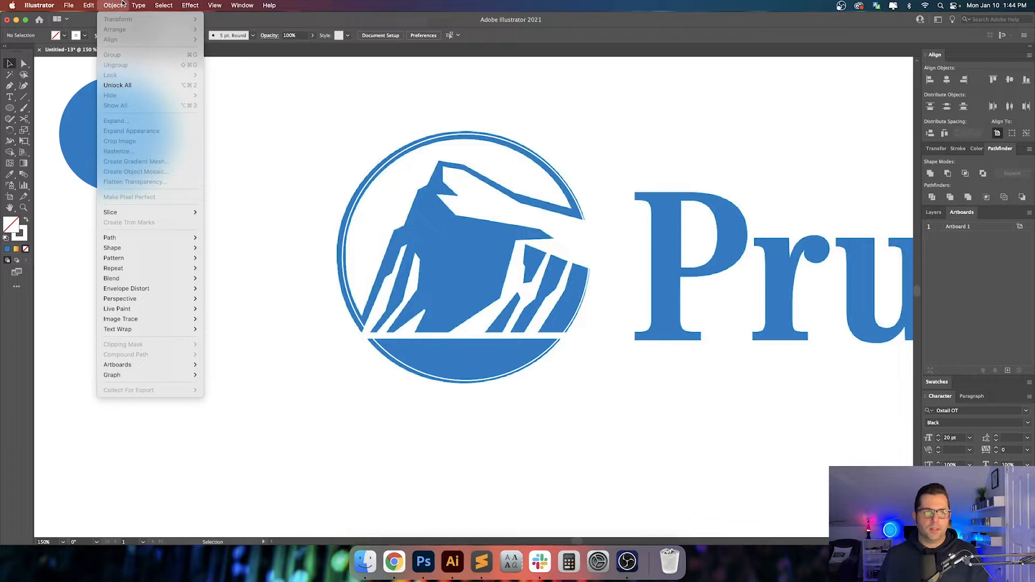
click(127, 85)
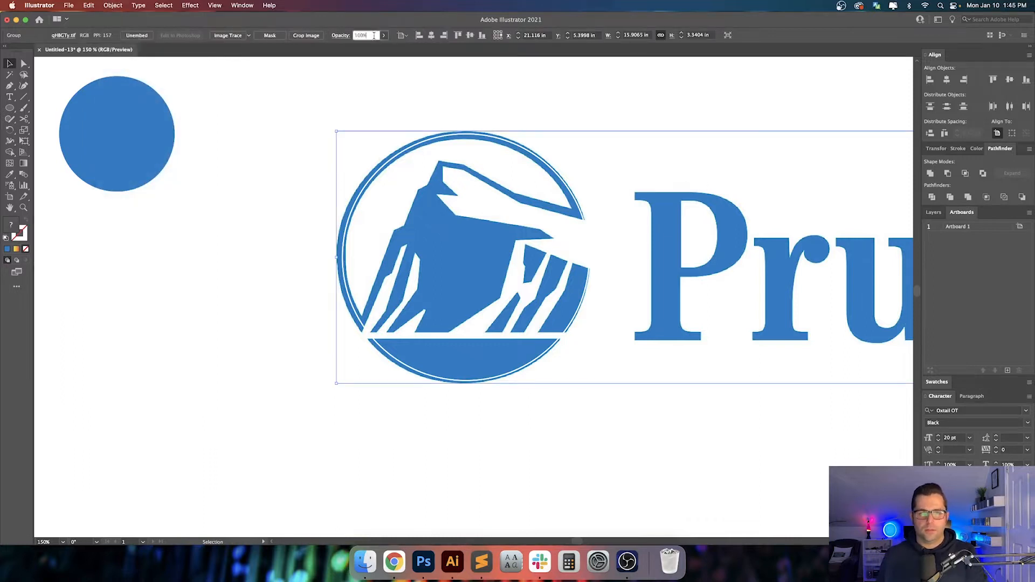
text(50)
key(Return)
click(379, 95)
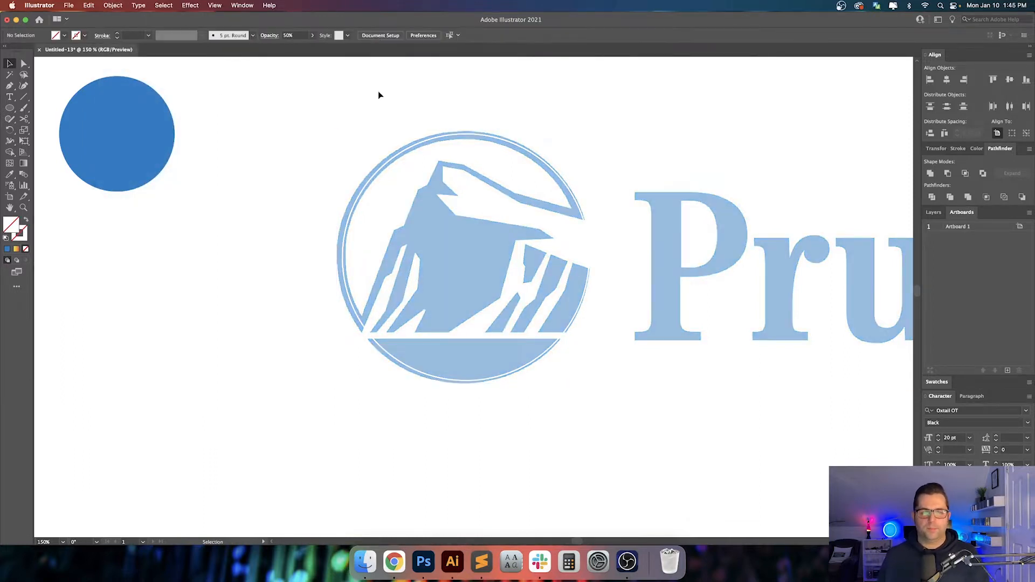
- Give the circle over the emblem's ring the sampled blue as its stroke, with no fill and a 10 pt weight
click(490, 199)
key(i)
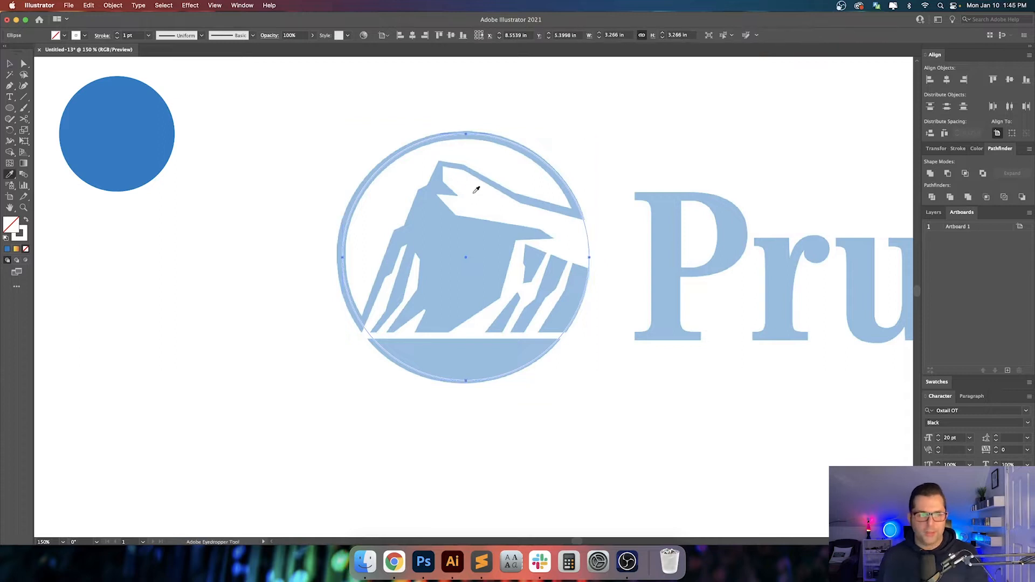
key(x)
shift+click(122, 157)
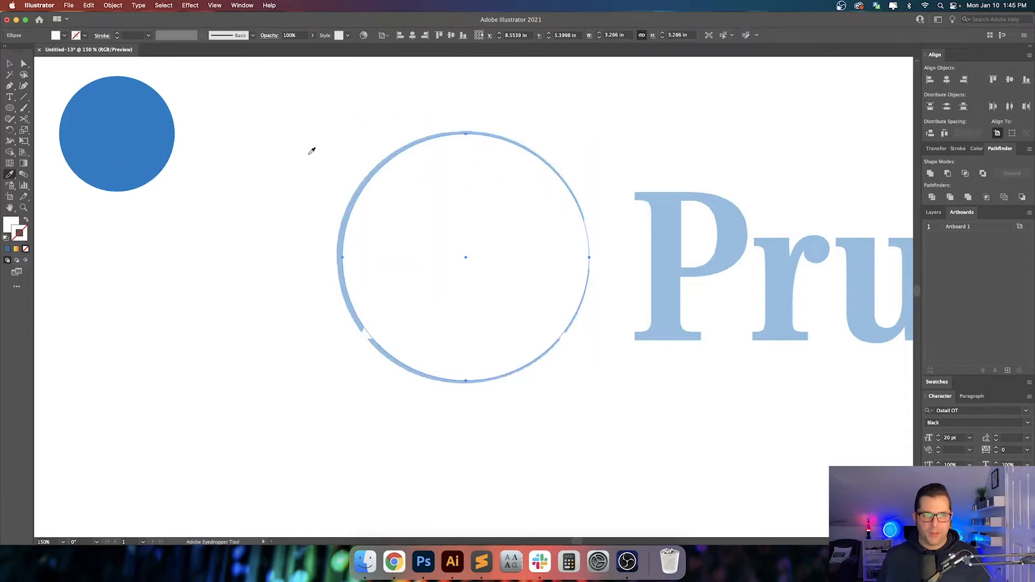
key(v)
click(141, 36)
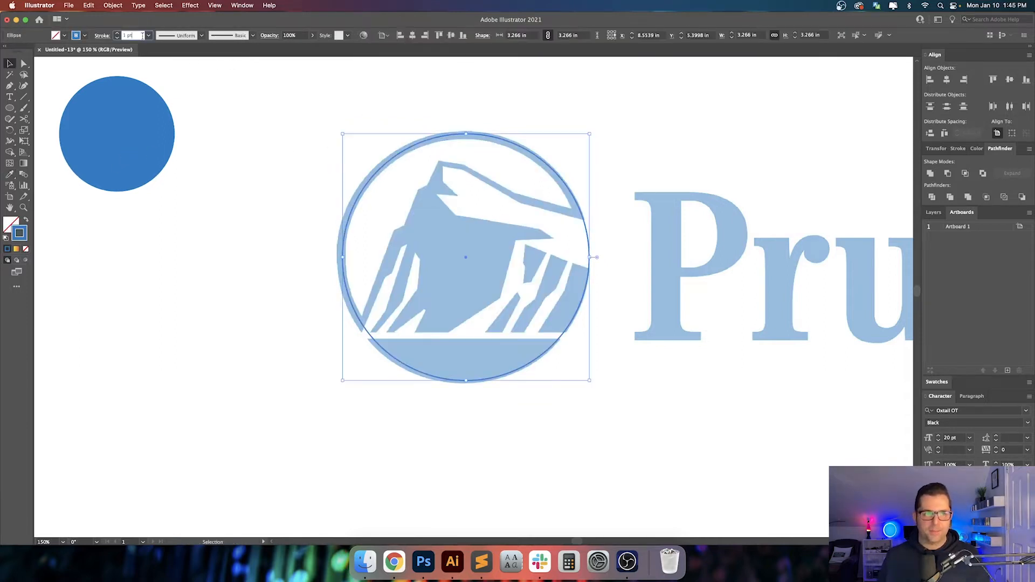
text(10)
key(Return)
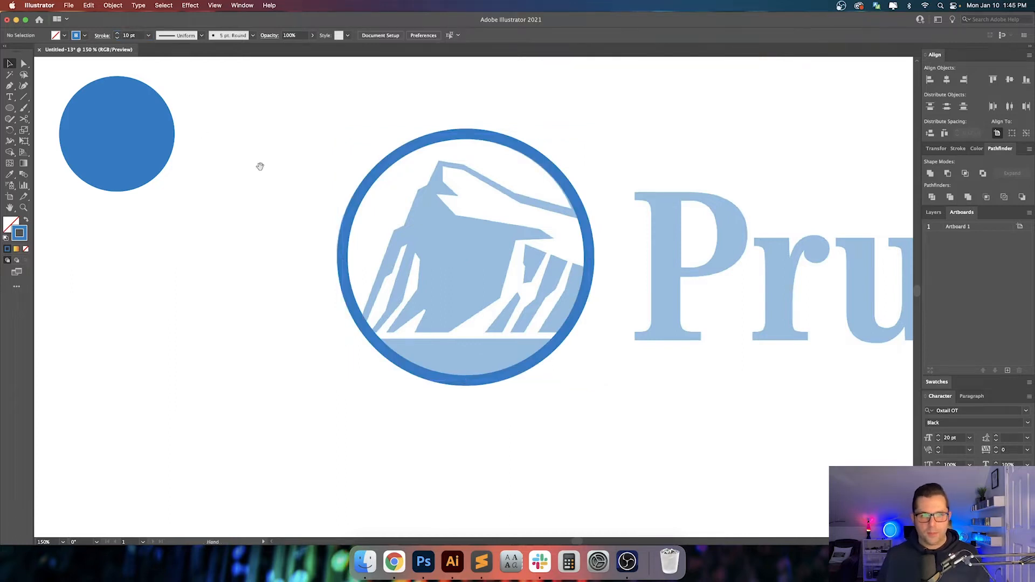
- Trace the mountain's outer edge with the Pen tool, from the ring's right side over the peak to the left slope, with blue stroke and no fill
scroll(259, 162, right, 2)
click(517, 213)
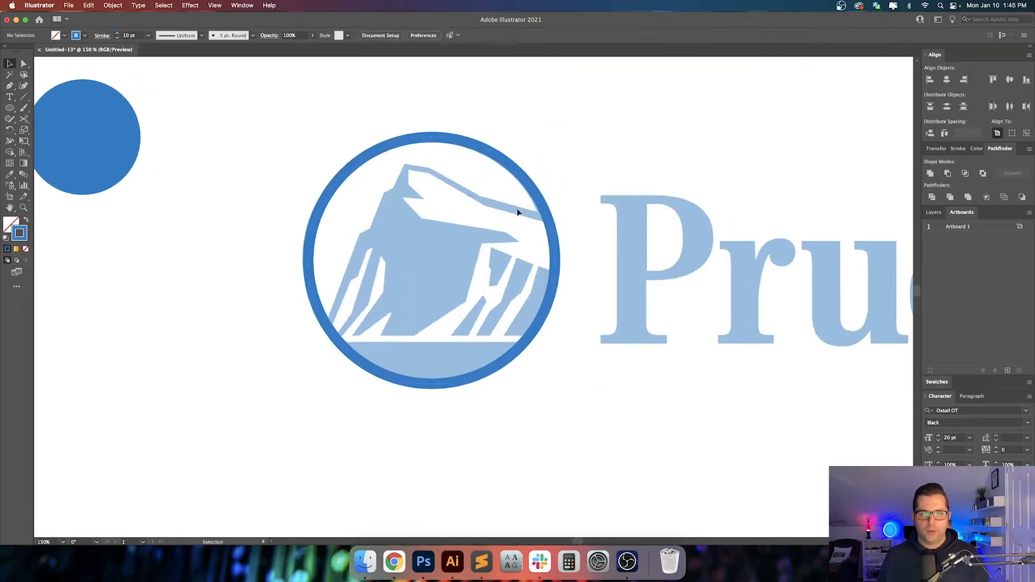
key(p)
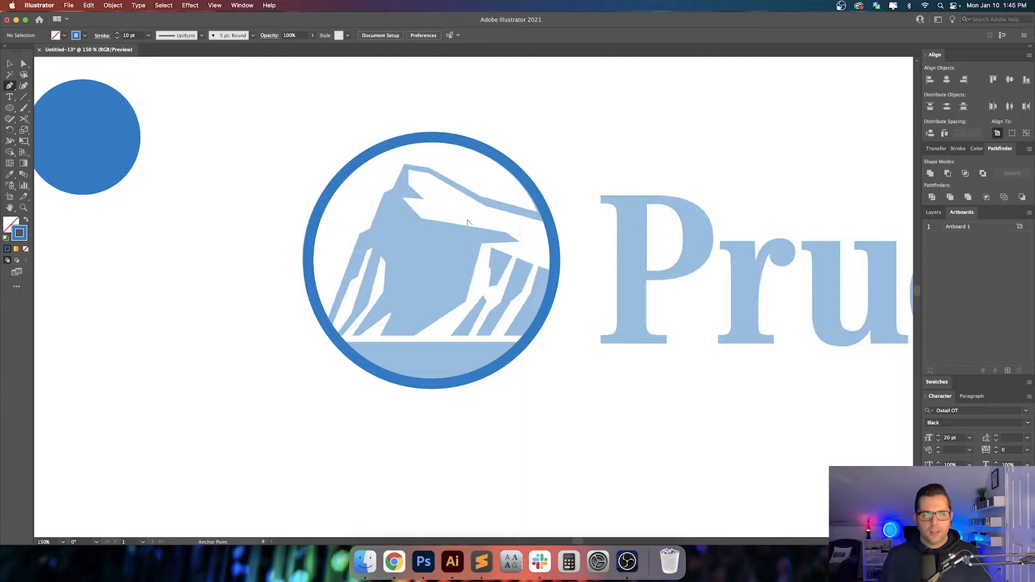
scroll(469, 221, up, 1)
scroll(494, 225, right, 1)
key(shift+x)
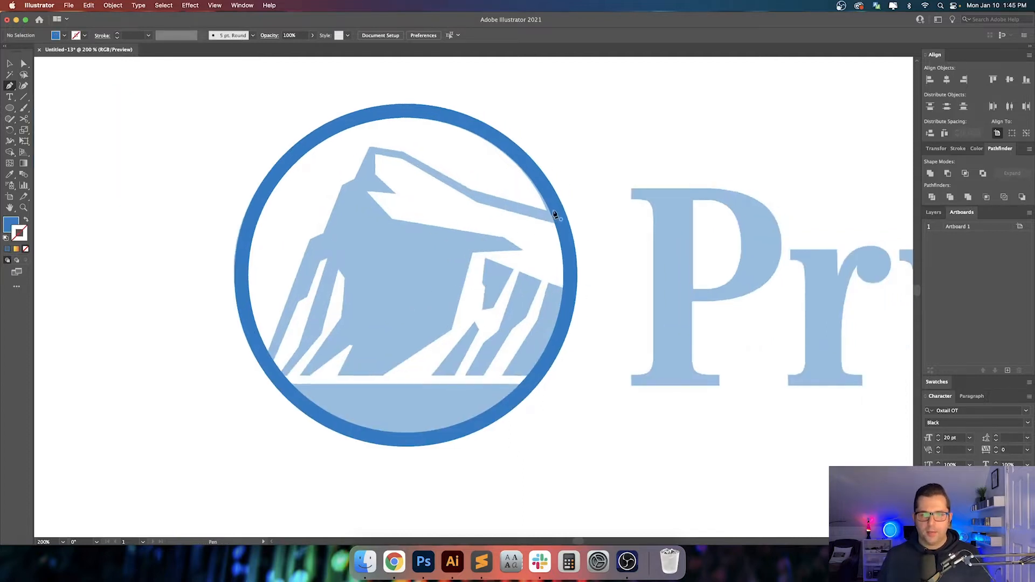
click(555, 217)
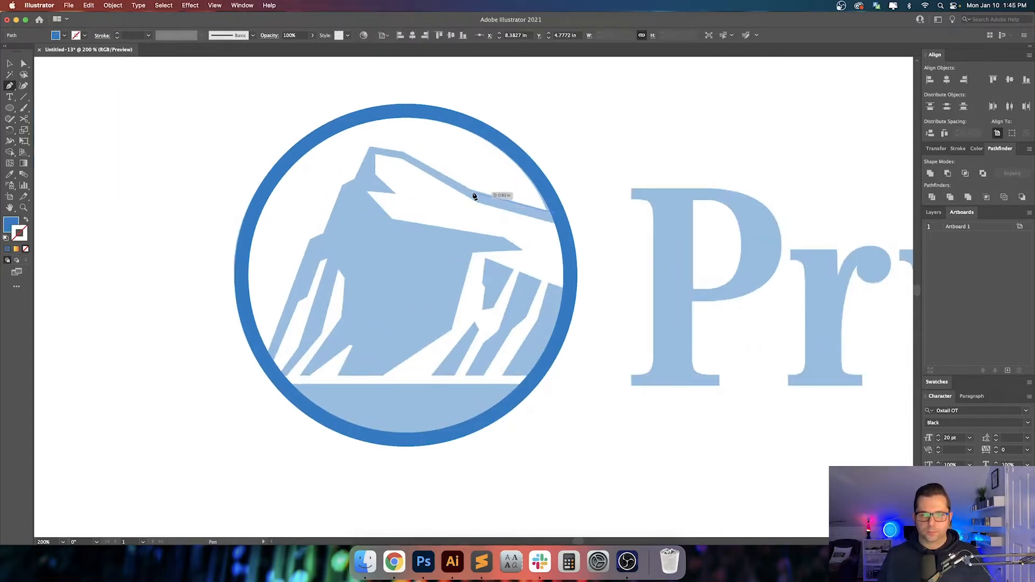
click(471, 192)
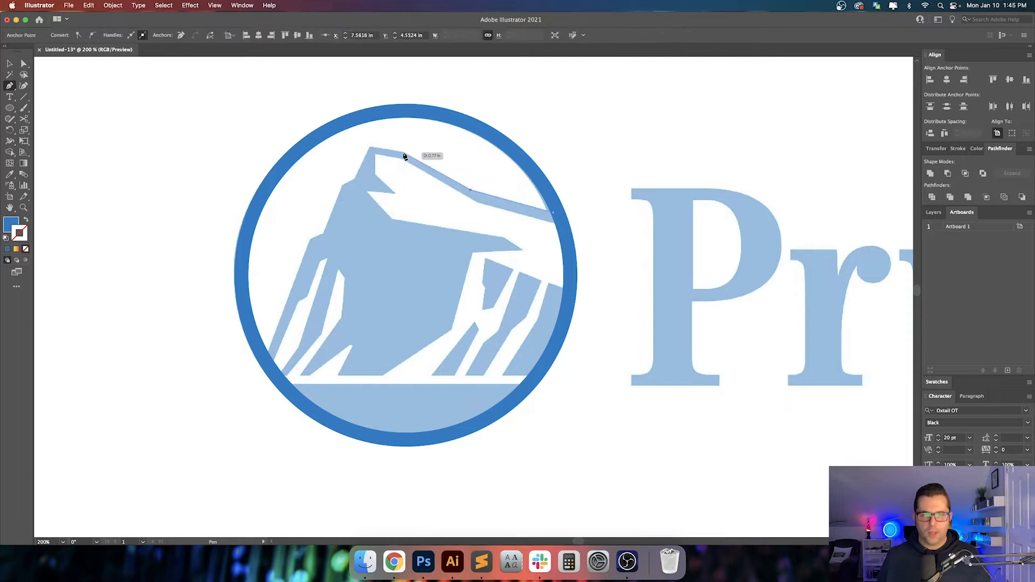
click(370, 147)
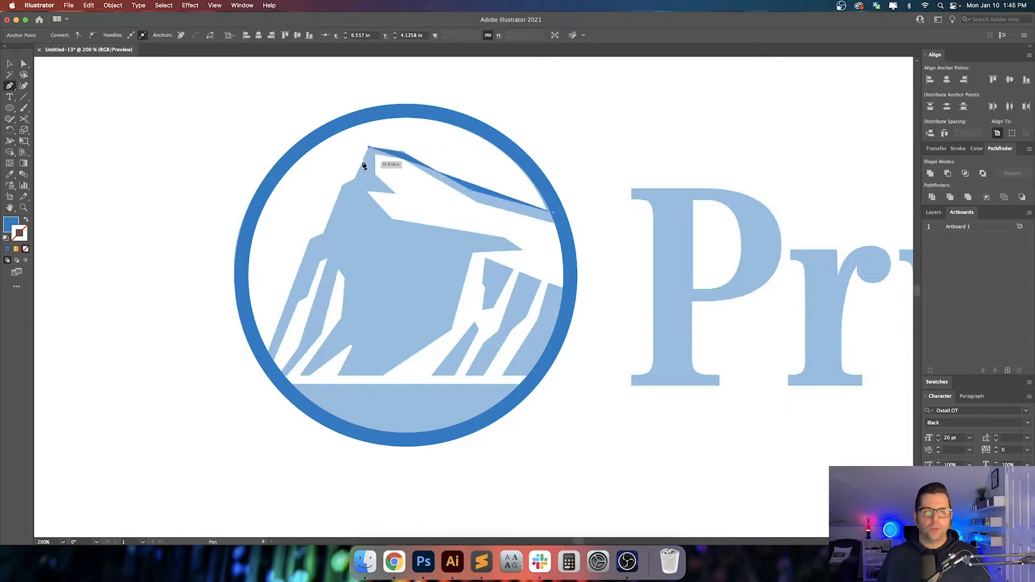
click(355, 182)
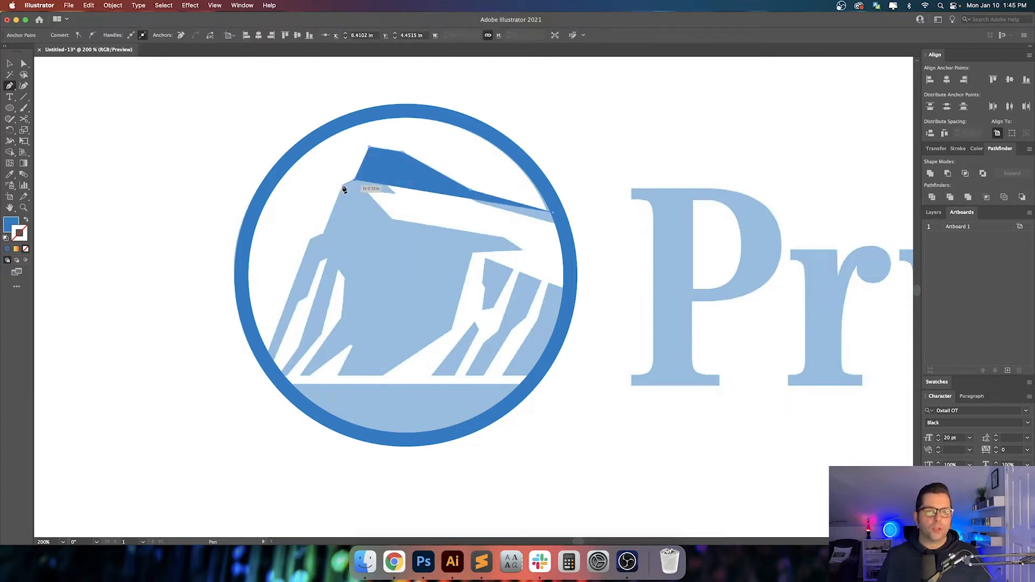
click(342, 186)
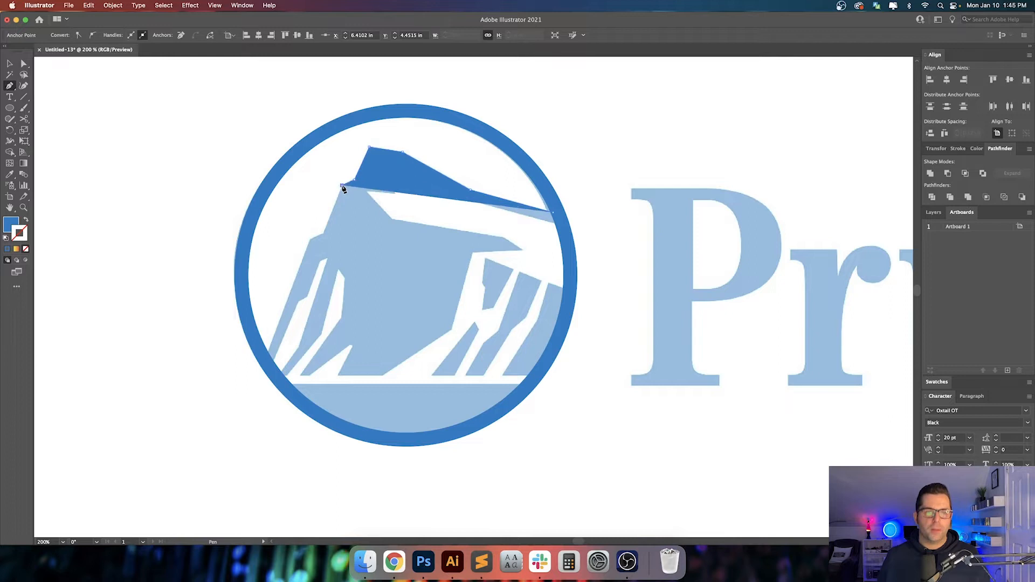
click(324, 238)
key(shift+x)
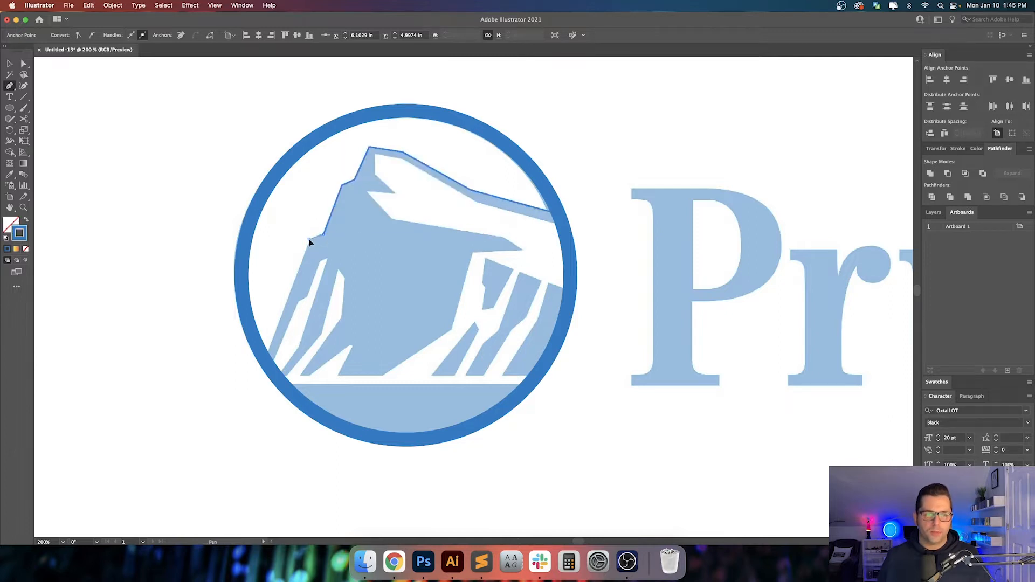
click(309, 239)
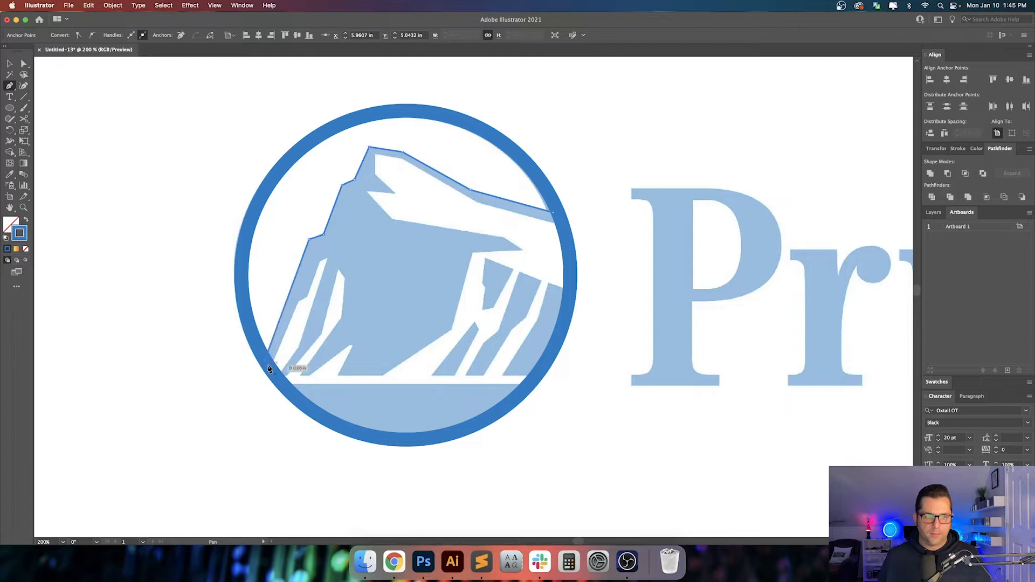
- Continue the mountain outline along the lower ring and up its right side, and close the path at its starting point
click(302, 404)
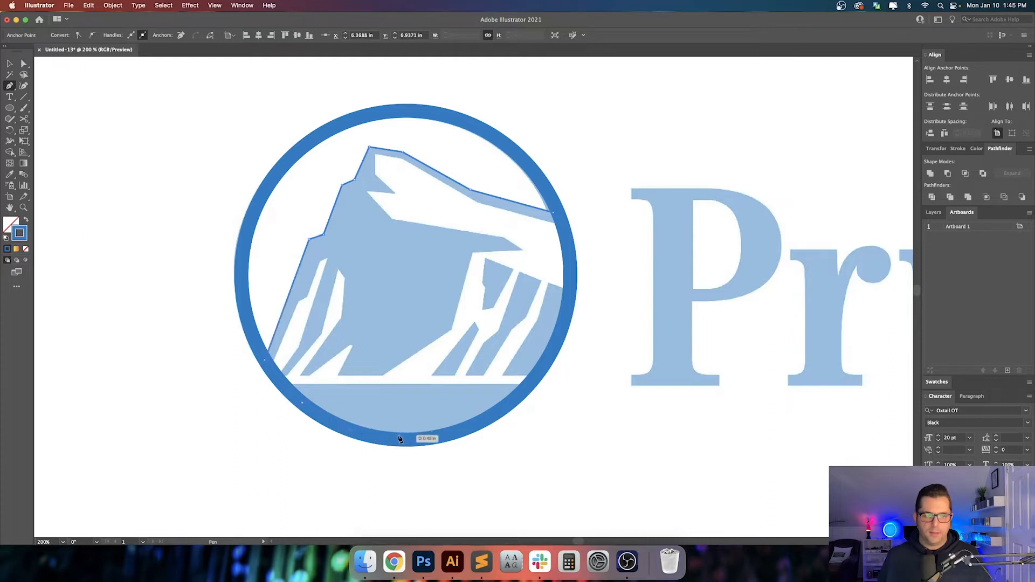
click(405, 439)
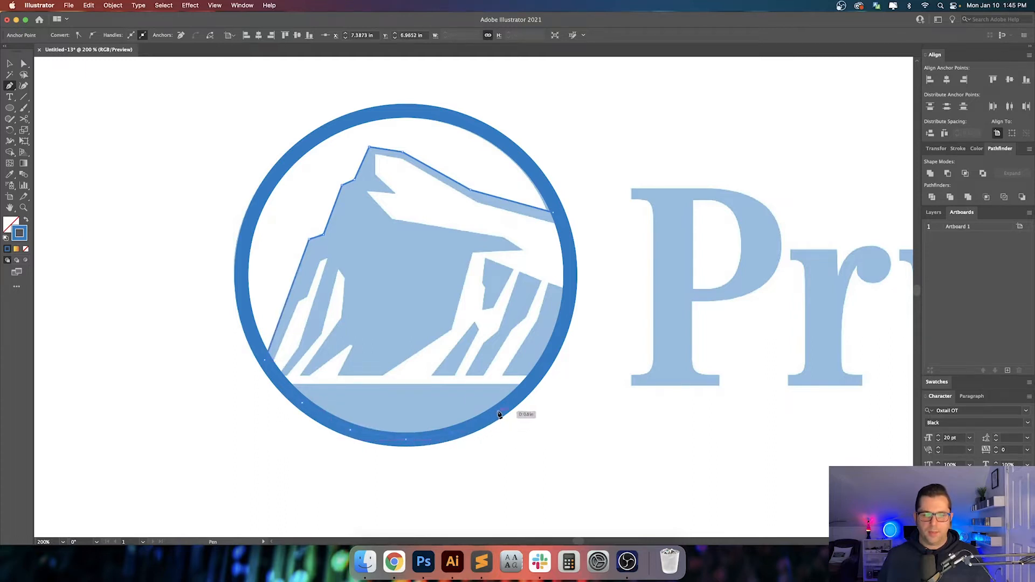
click(498, 412)
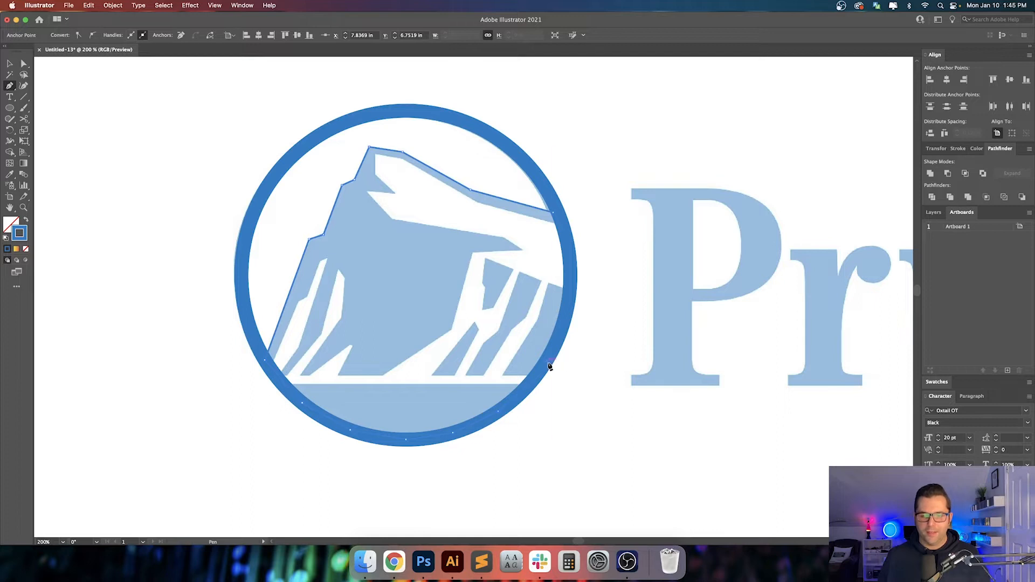
drag(549, 367, 550, 371)
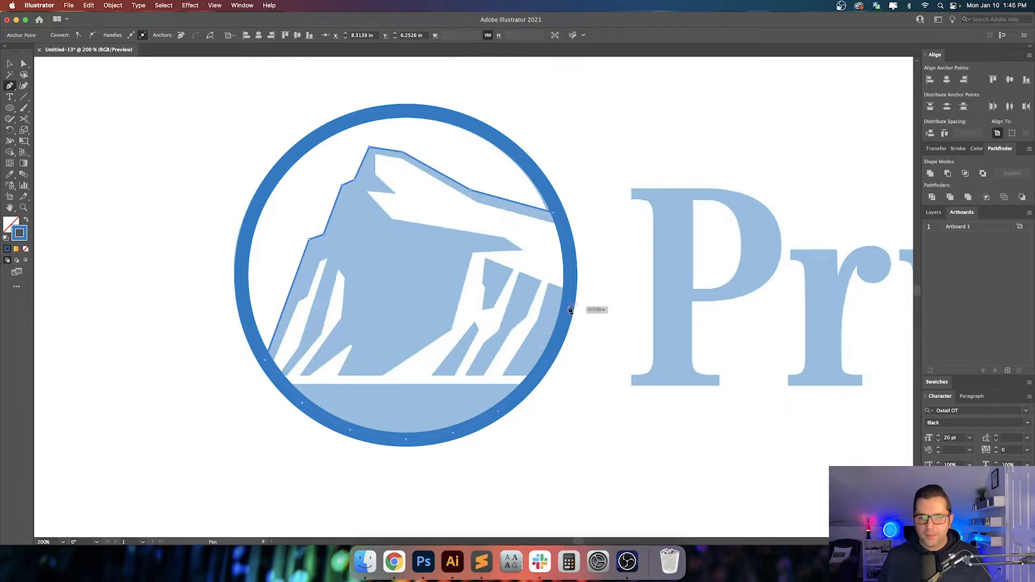
click(567, 305)
click(570, 270)
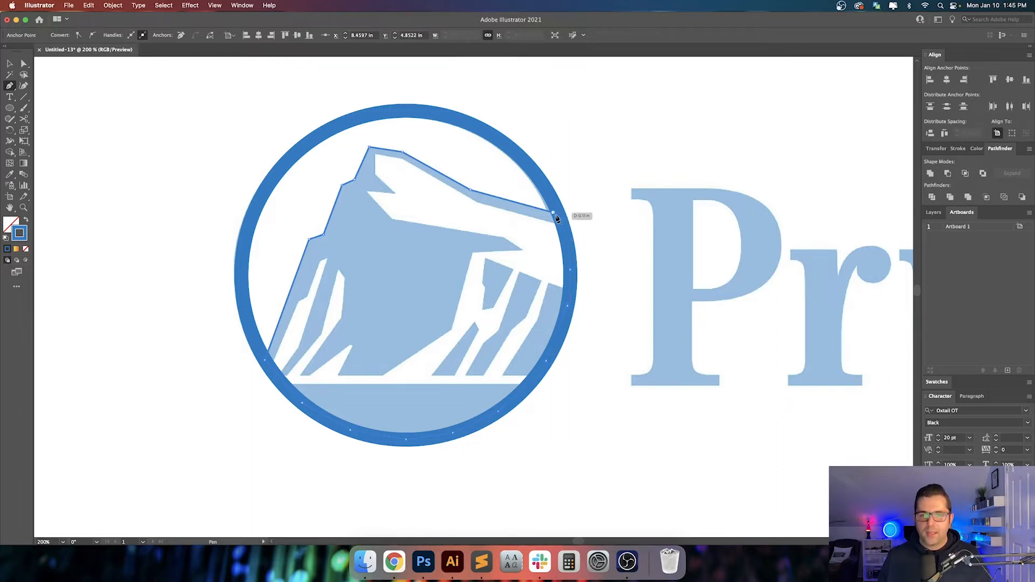
click(553, 212)
super+click(599, 195)
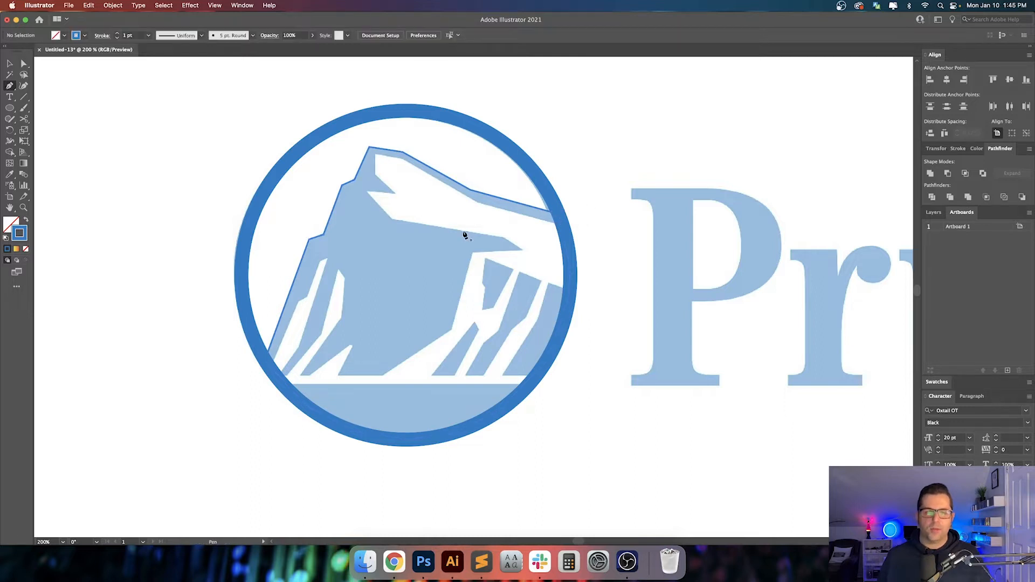
- Try swapping the mountain outline's blue stroke for a solid blue fill
key(v)
click(481, 197)
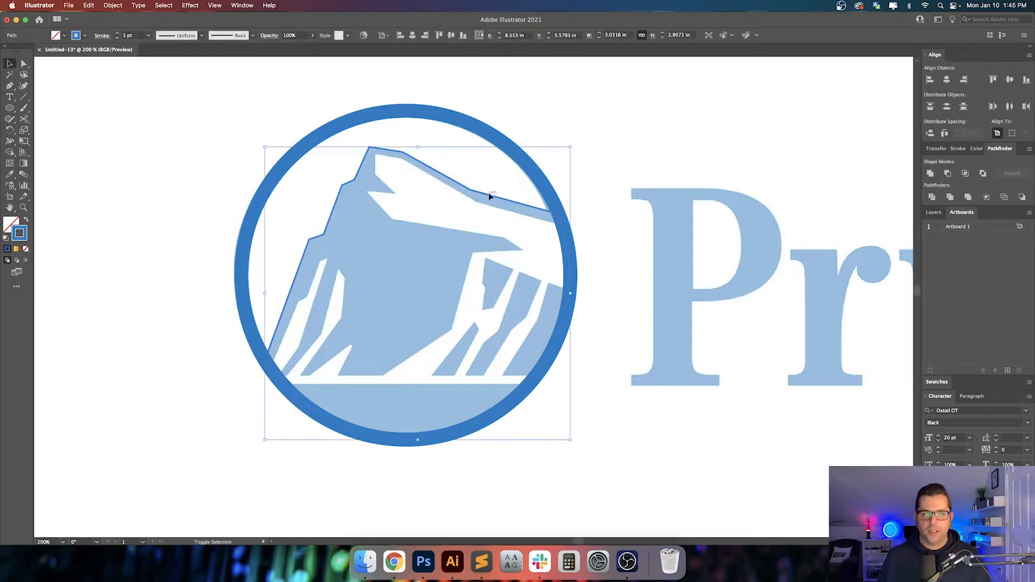
key(shift+x)
click(605, 188)
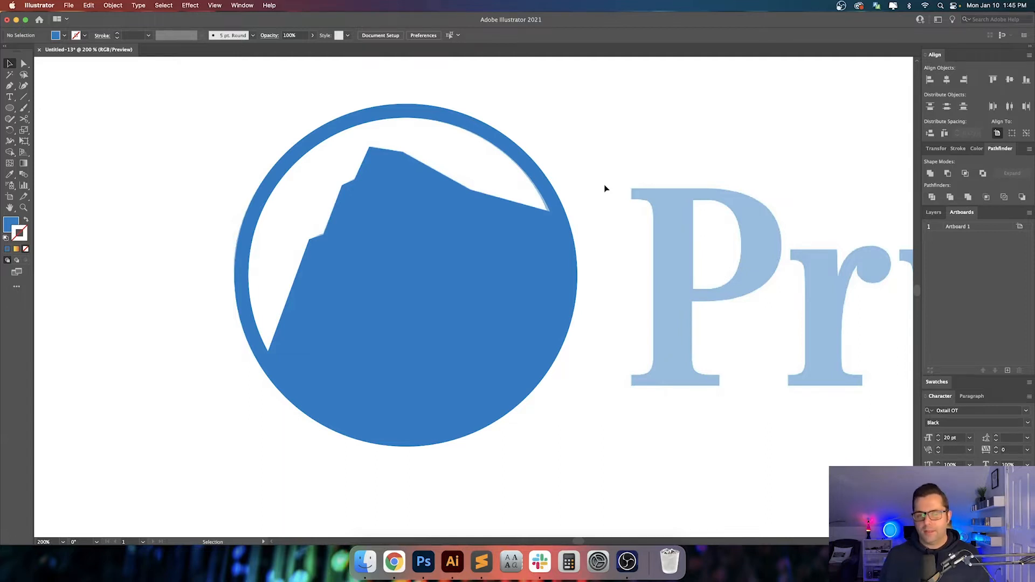
key(super+z)
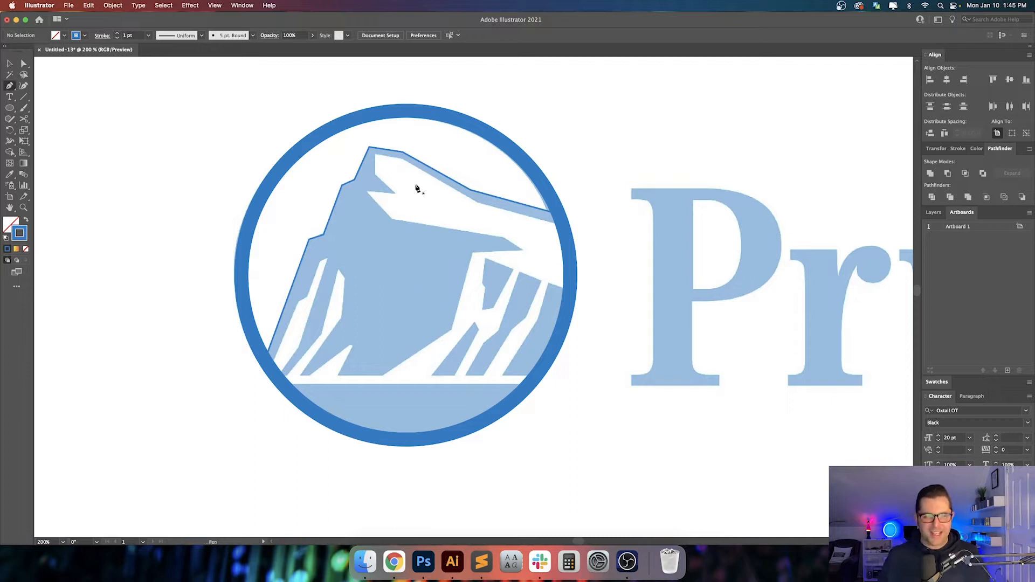
- Trace the snow area's upper edge with the Pen tool, from the ring's right side to the peak, and around the notch below it
scroll(414, 171, up, 2)
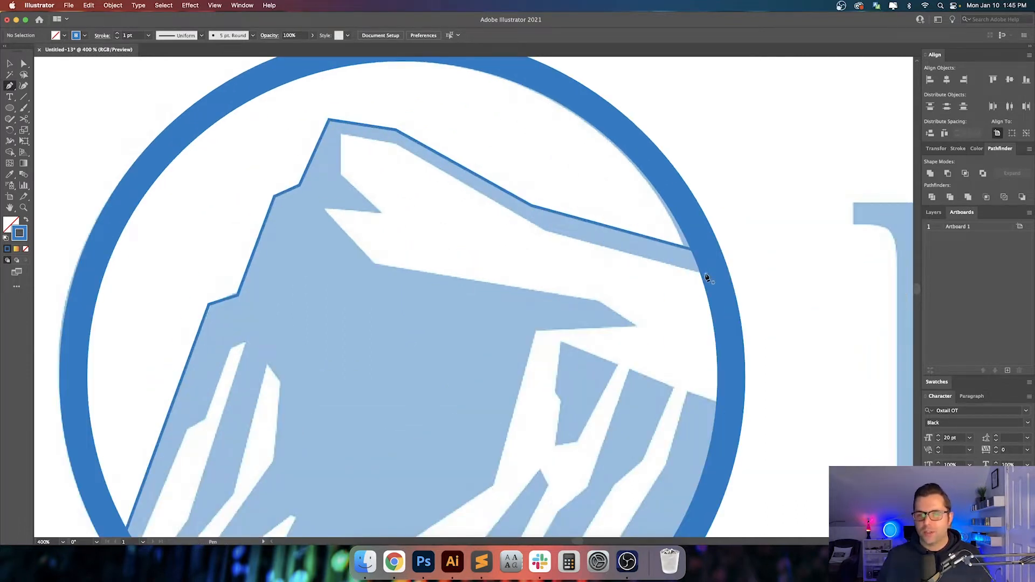
click(706, 276)
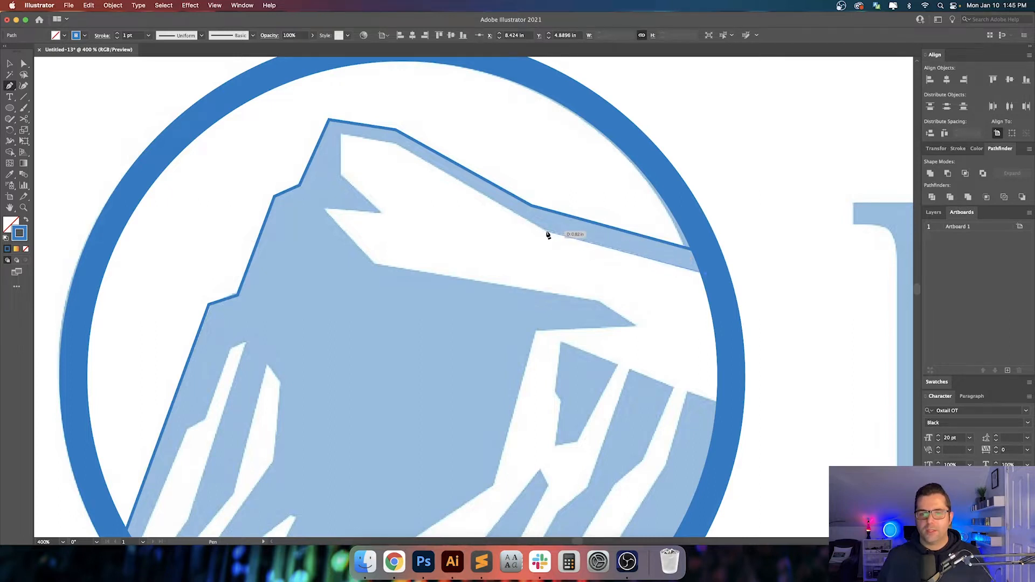
click(546, 232)
click(395, 143)
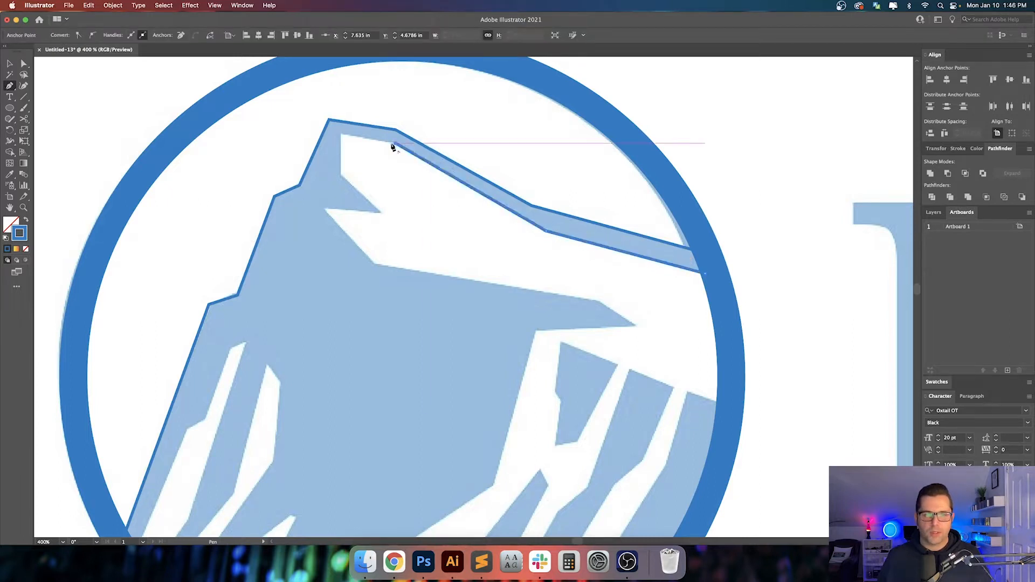
click(341, 133)
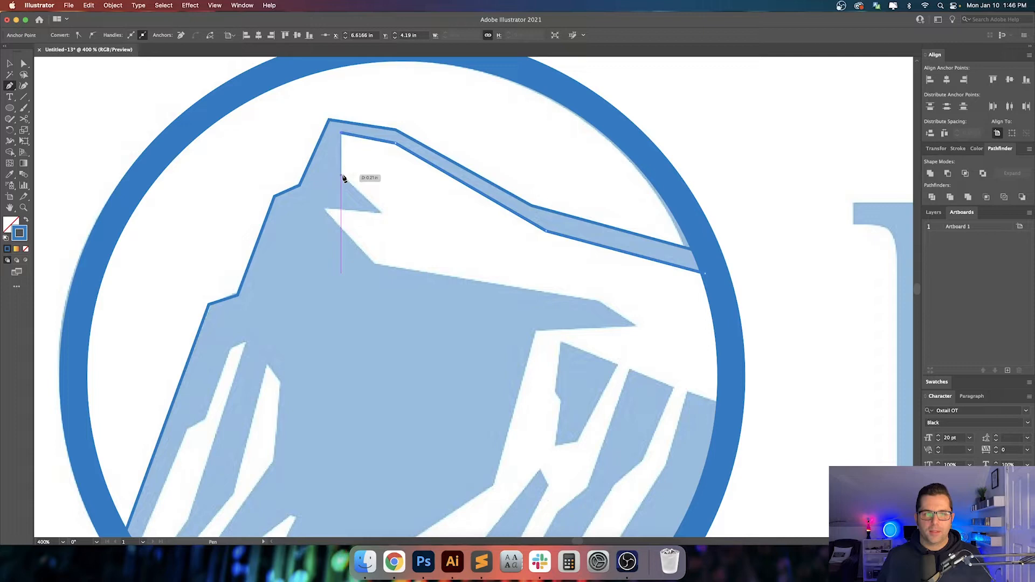
click(341, 175)
click(382, 213)
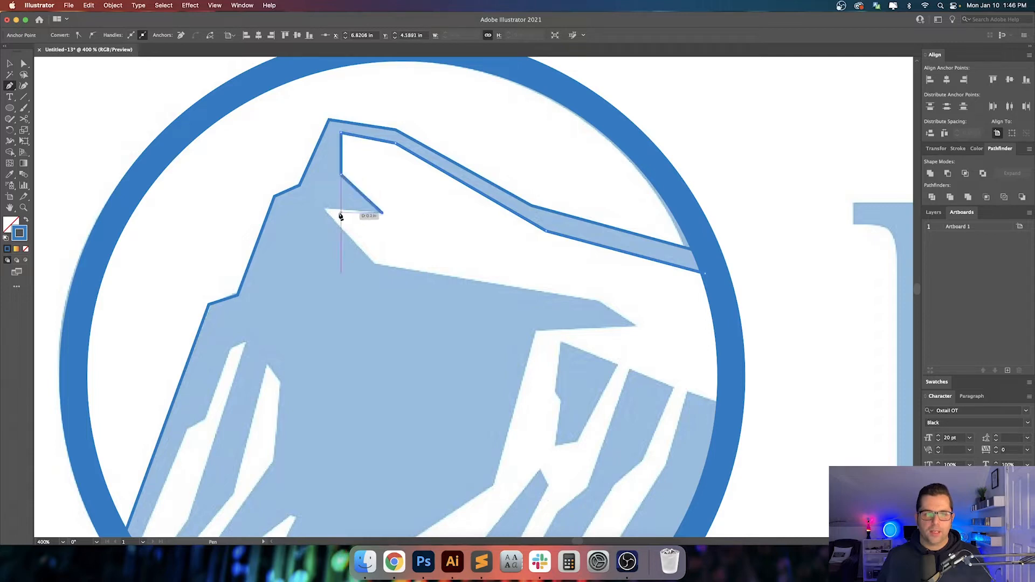
click(323, 208)
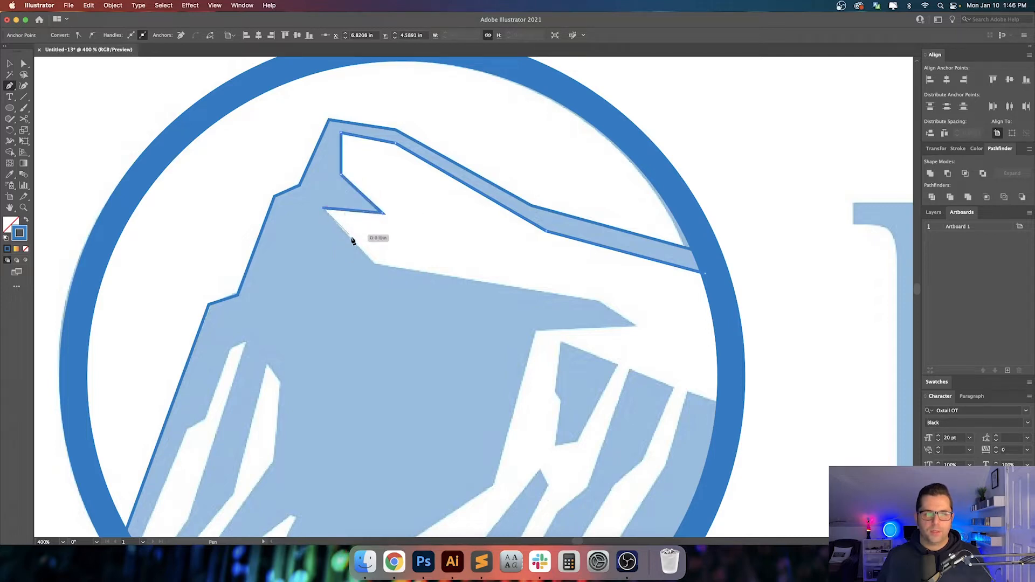
click(377, 267)
- Continue the snow outline along its lower edge to the rock tip and the ring, and close the path at its starting point
scroll(467, 277, down, 4)
scroll(467, 277, right, 2)
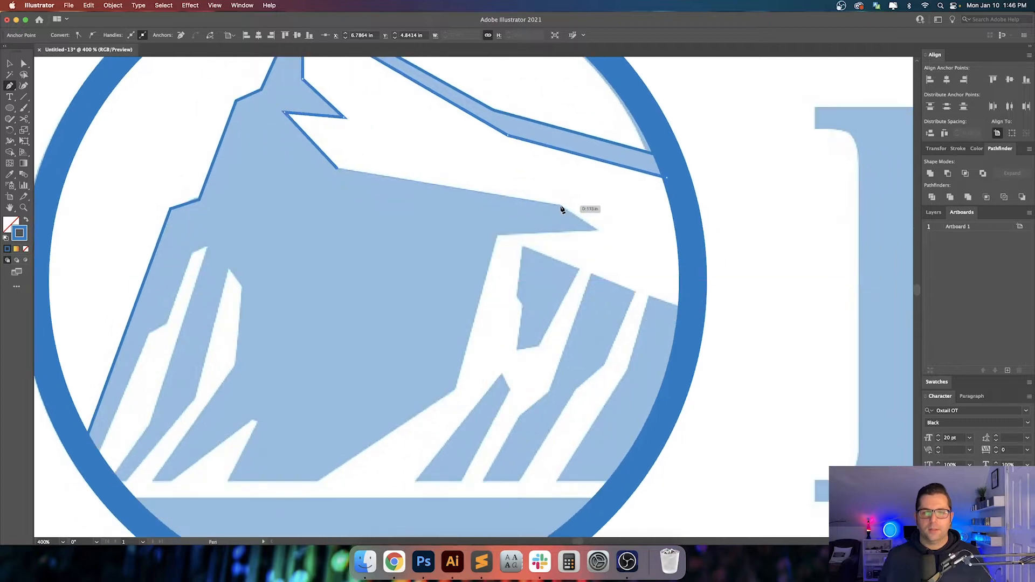
click(561, 208)
scroll(561, 208, up, 2)
scroll(560, 208, left, 1)
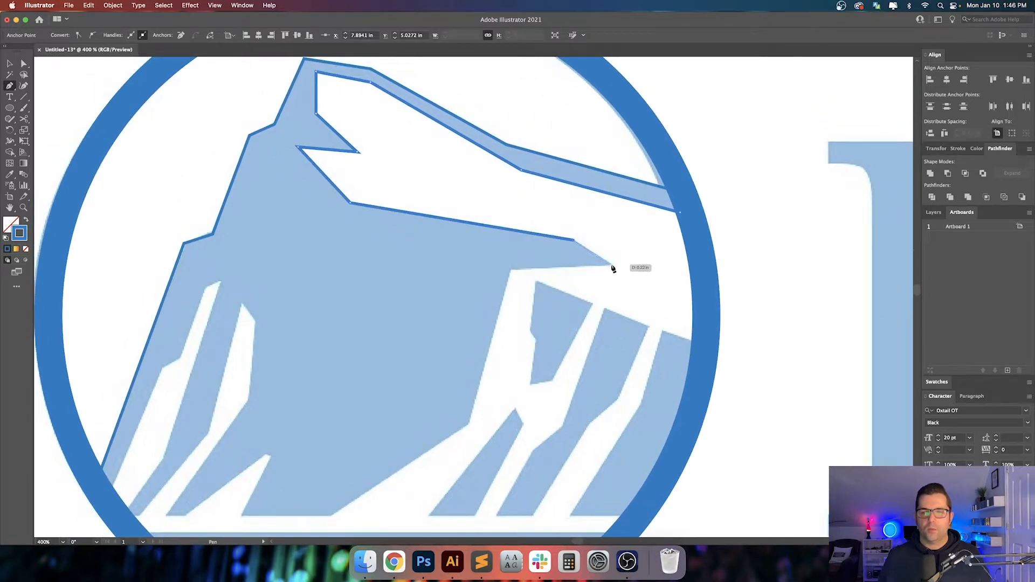
click(611, 267)
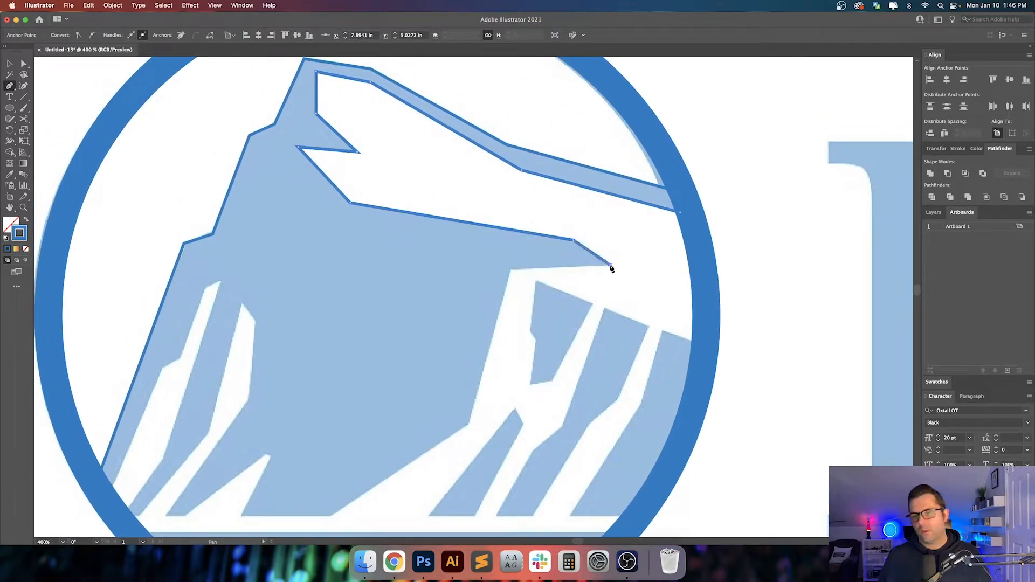
click(702, 290)
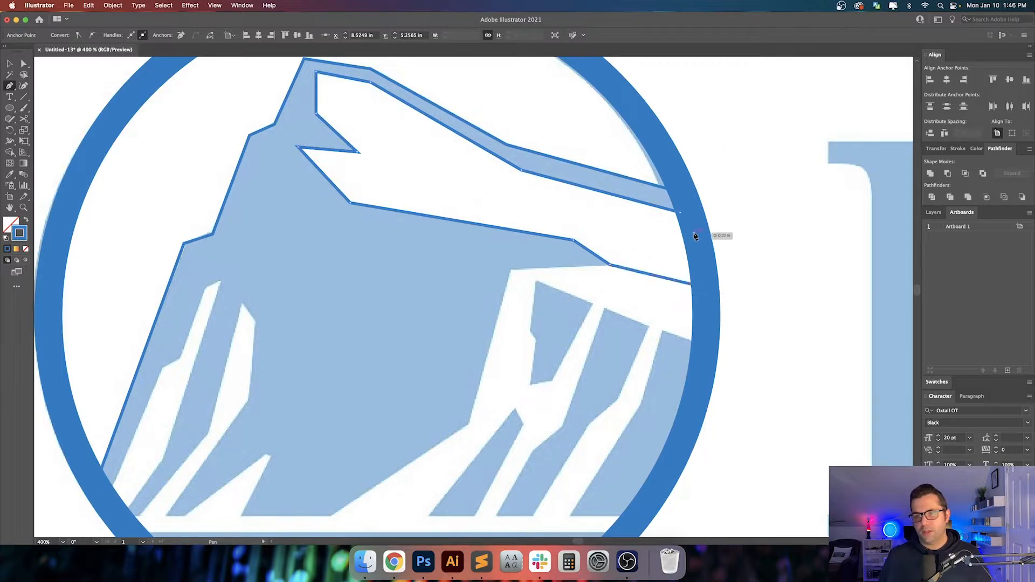
scroll(760, 234, down, 2)
drag(760, 233, 693, 253)
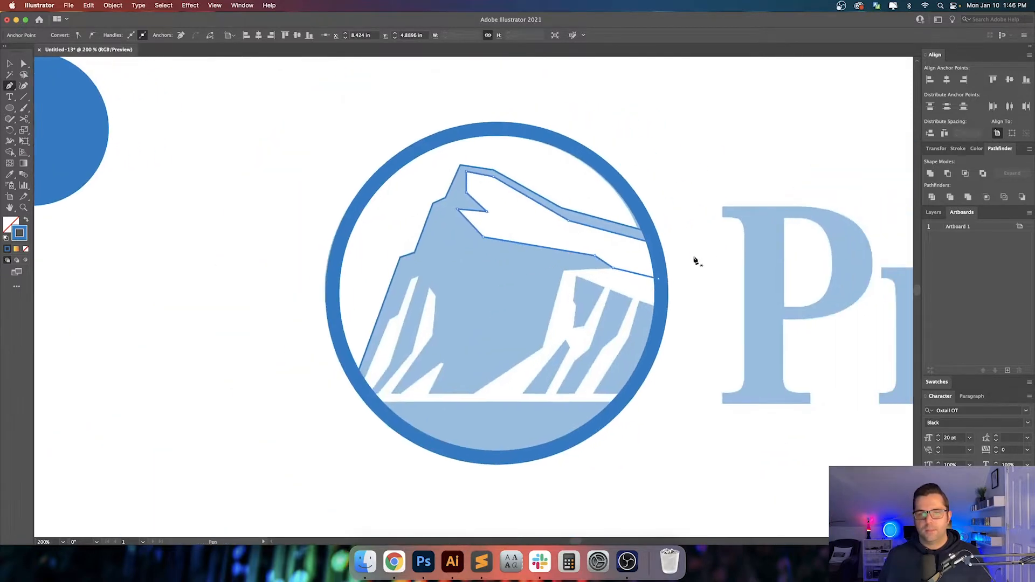
- Swap the snow shape's blue stroke for a solid blue fill and deselect it
key(shift+x)
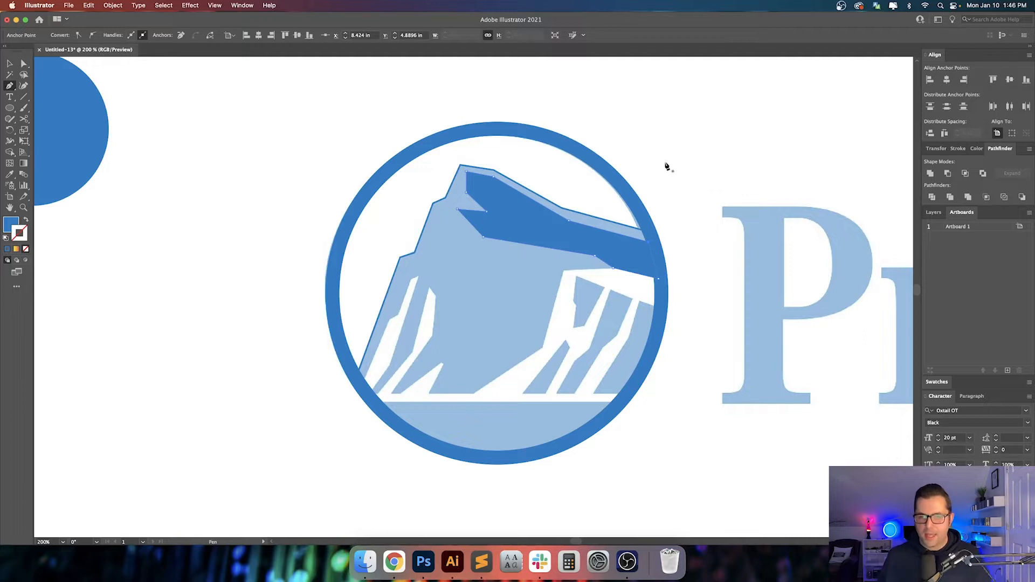
key(v)
click(668, 167)
drag(667, 182, 679, 167)
- Trace the second white crevice on the mountain's left slope with the Pen tool as a closed blue-filled shape, and deselect it
key(p)
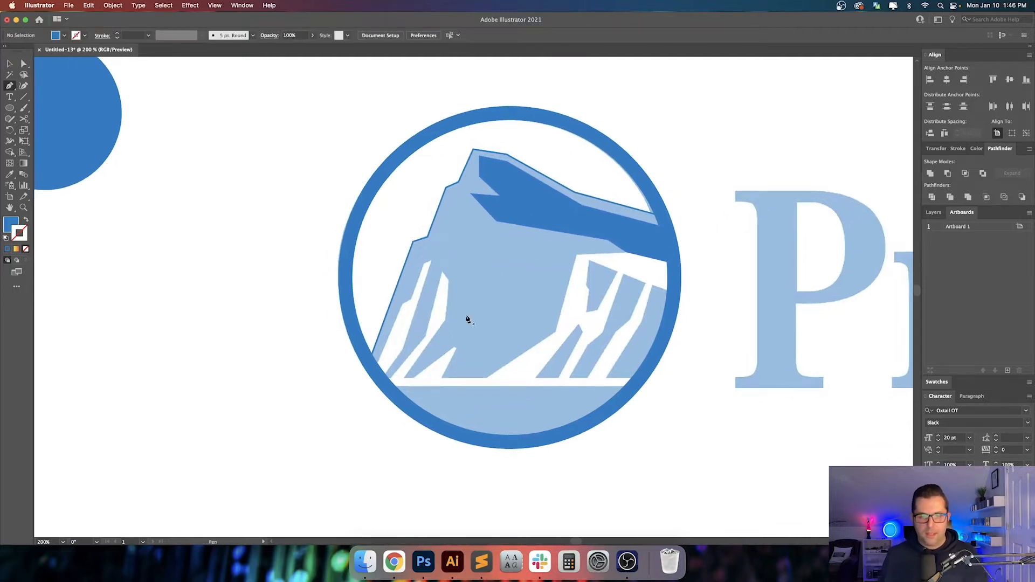
scroll(452, 342, up, 2)
drag(453, 341, 467, 380)
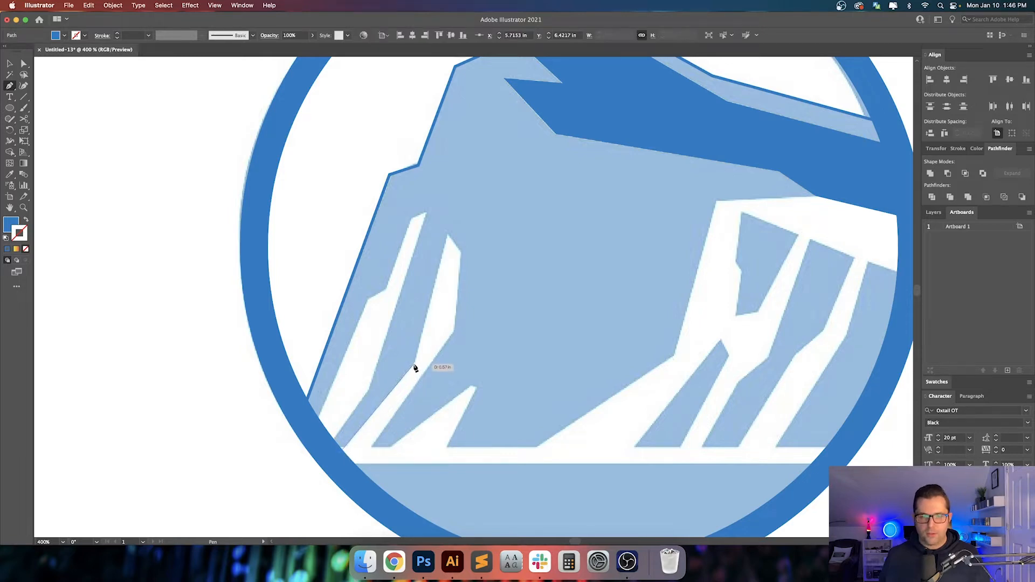
click(414, 364)
click(447, 235)
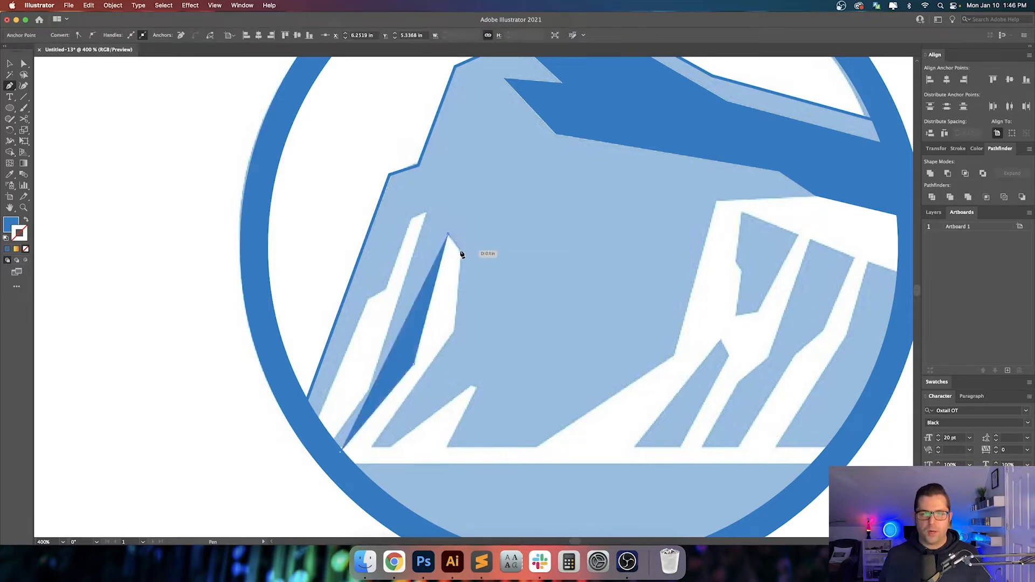
click(461, 251)
click(455, 335)
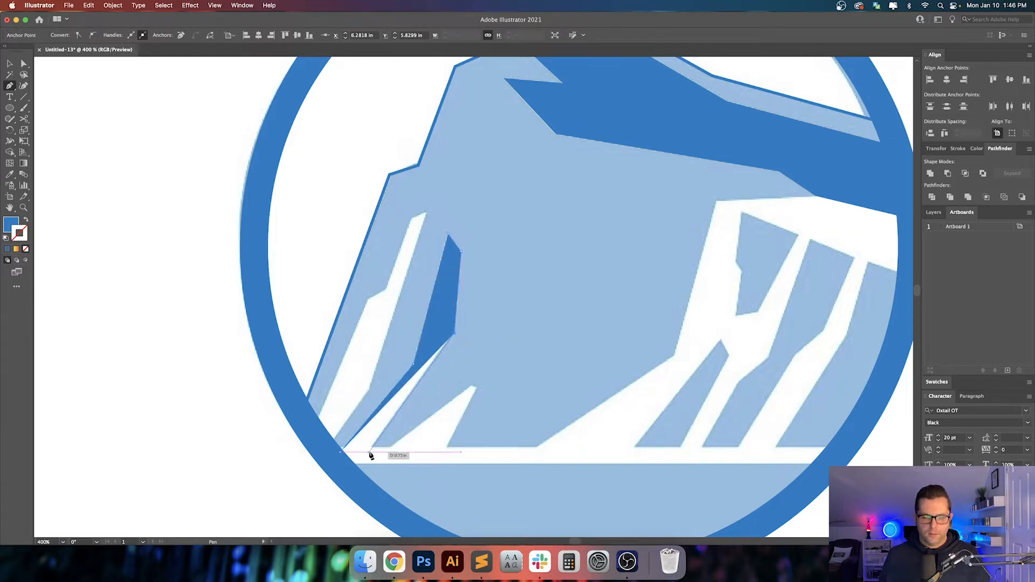
click(370, 453)
click(341, 452)
key(super+shift+a)
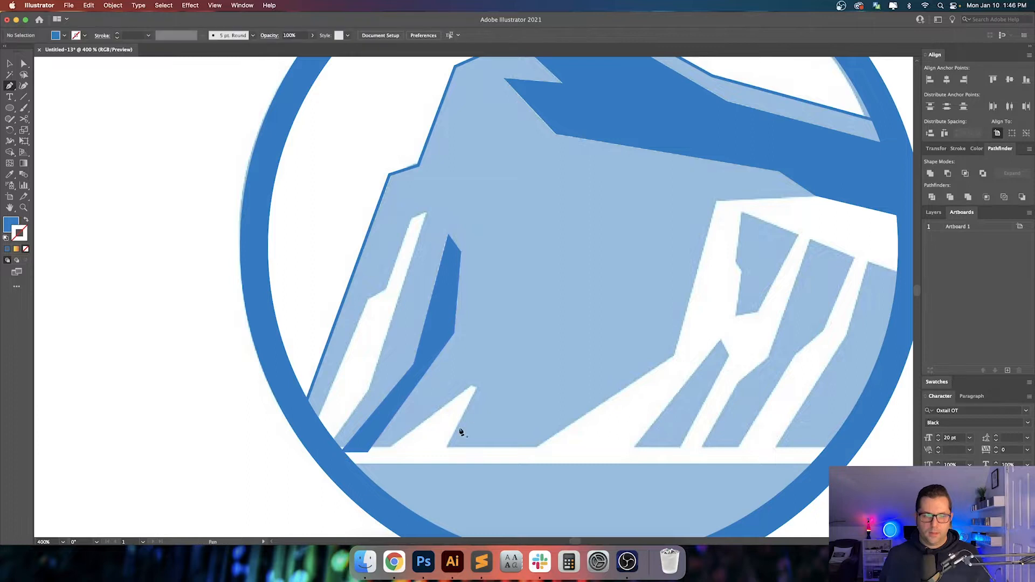
- Extend the crevice shape's lower end down into the ring by moving its bottom anchor point
scroll(431, 421, right, 3)
scroll(431, 420, down, 2)
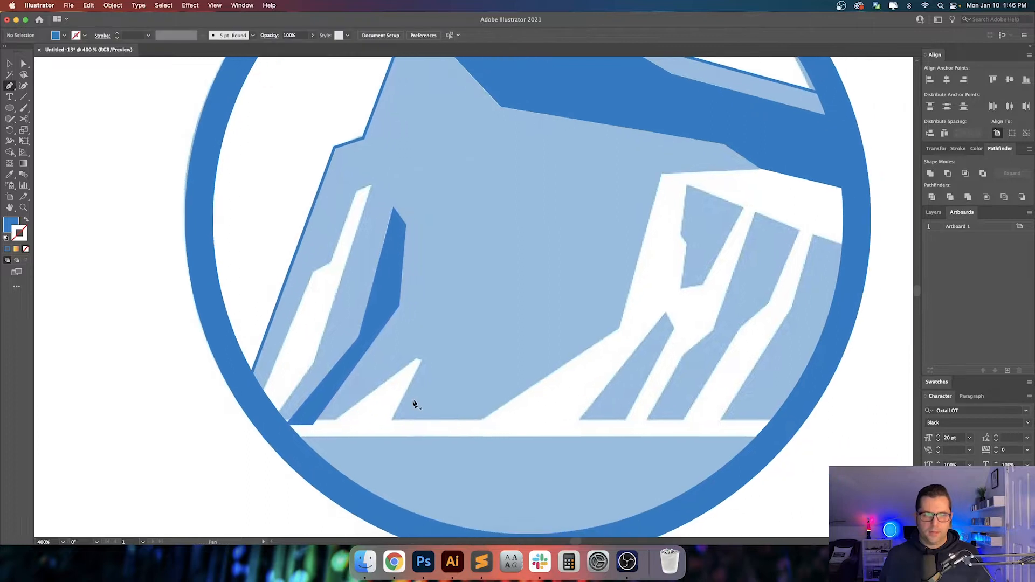
super+click(315, 428)
drag(315, 428, 311, 447)
super+click(365, 435)
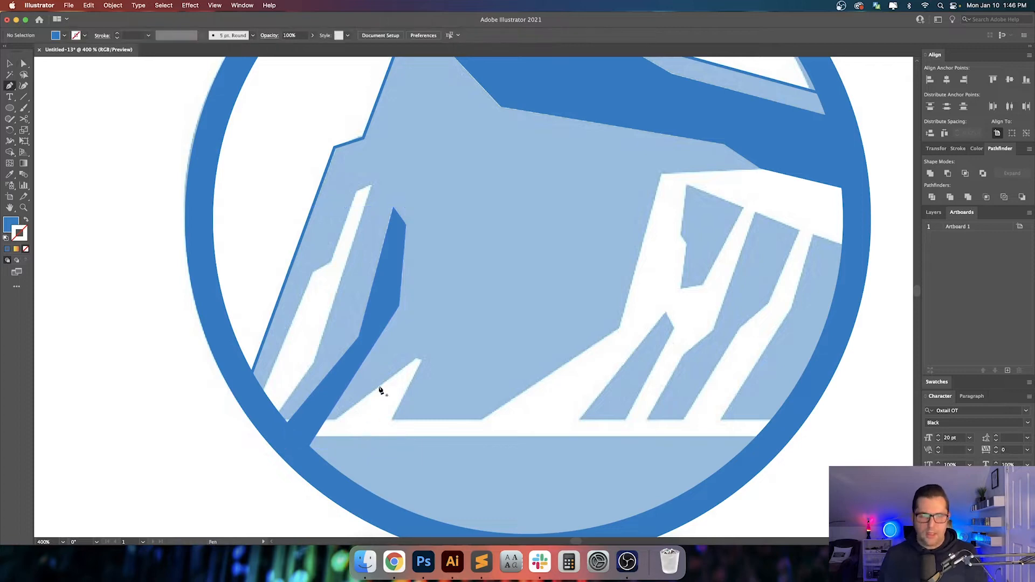
- Trace the small triangular crevice at the mountain's lower left with the Pen tool as a closed blue-filled shape, and deselect it
click(338, 421)
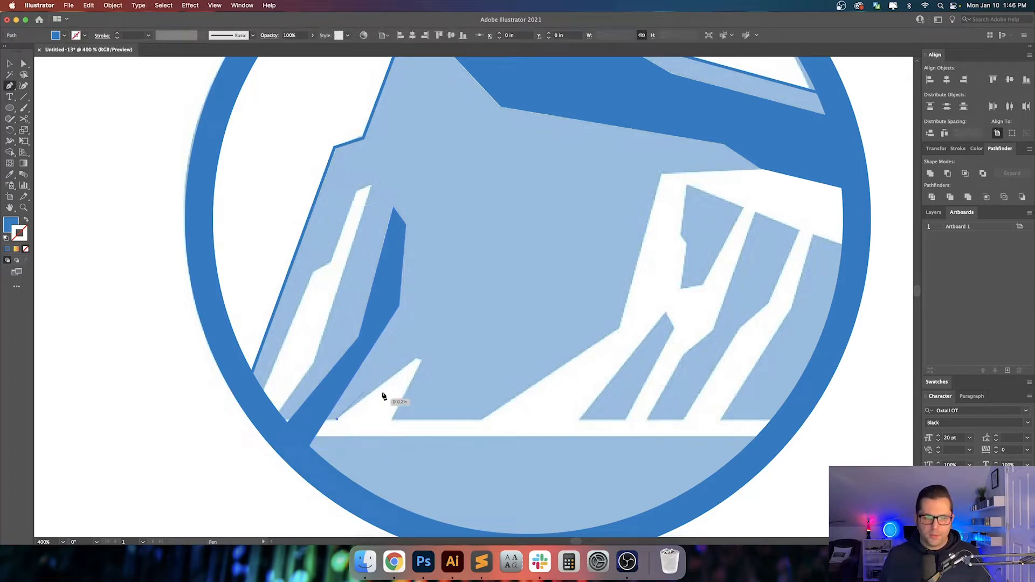
click(416, 359)
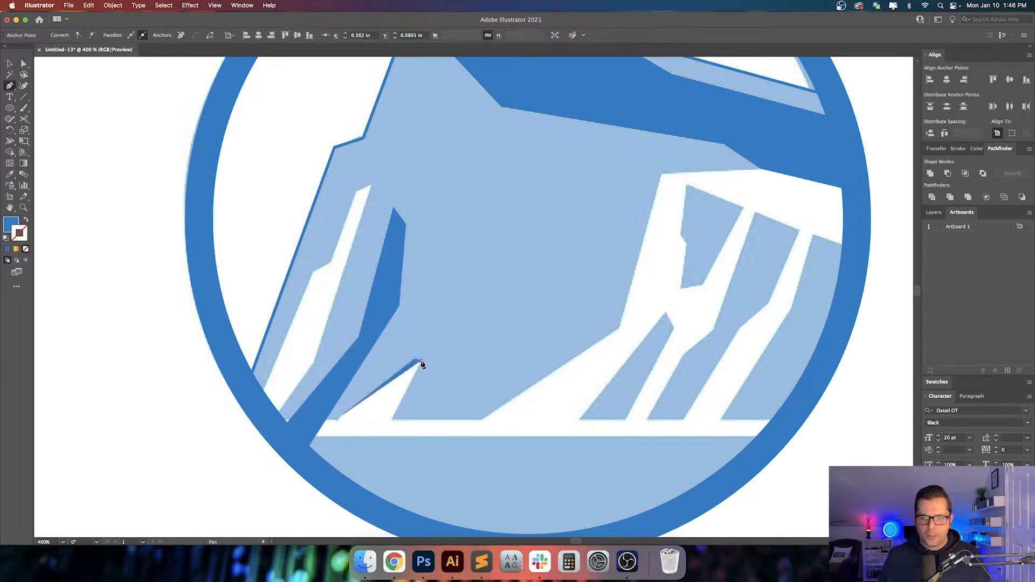
click(392, 420)
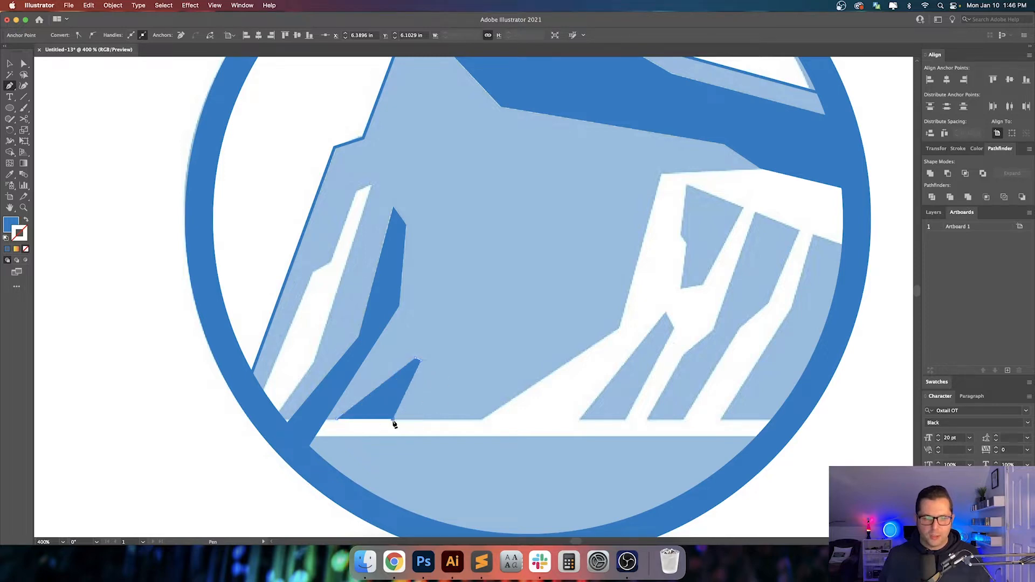
click(337, 419)
key(shift+super+a)
- Swap the mountain outline's blue stroke for a solid blue fill
scroll(456, 395, down, 4)
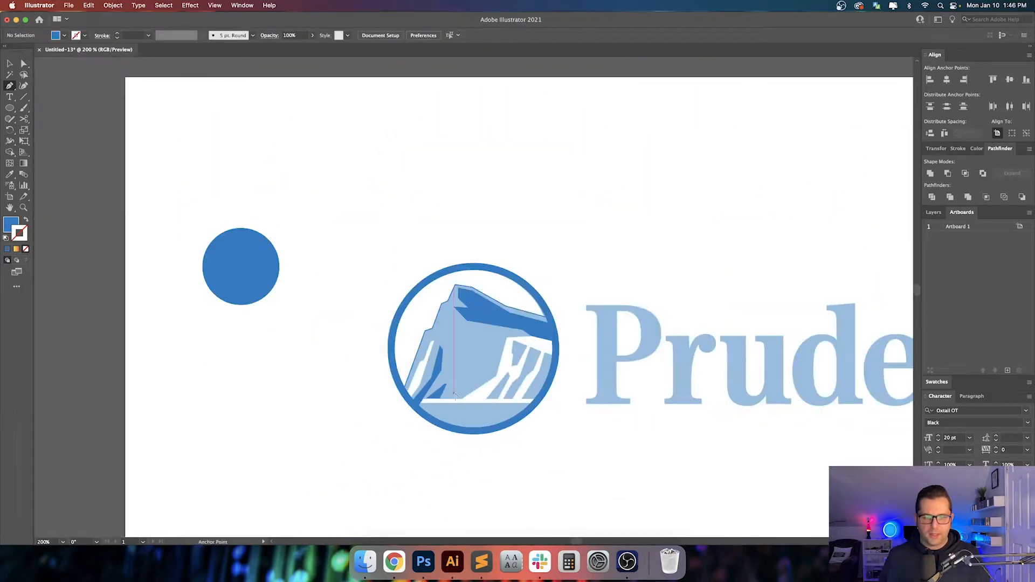
scroll(431, 397, right, 2)
key(v)
scroll(393, 363, up, 2)
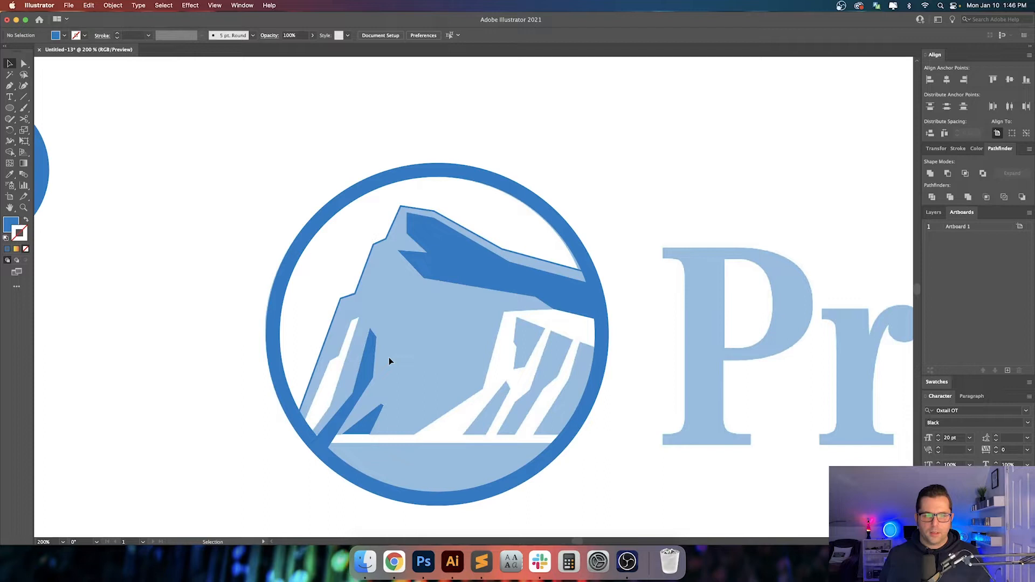
click(357, 292)
key(shift+x)
click(355, 260)
- Select the mountain, snow and two crevice shapes in Outline view, restore Preview, and subtract the front shapes from the mountain with Minus Front
key(a)
key(super+y)
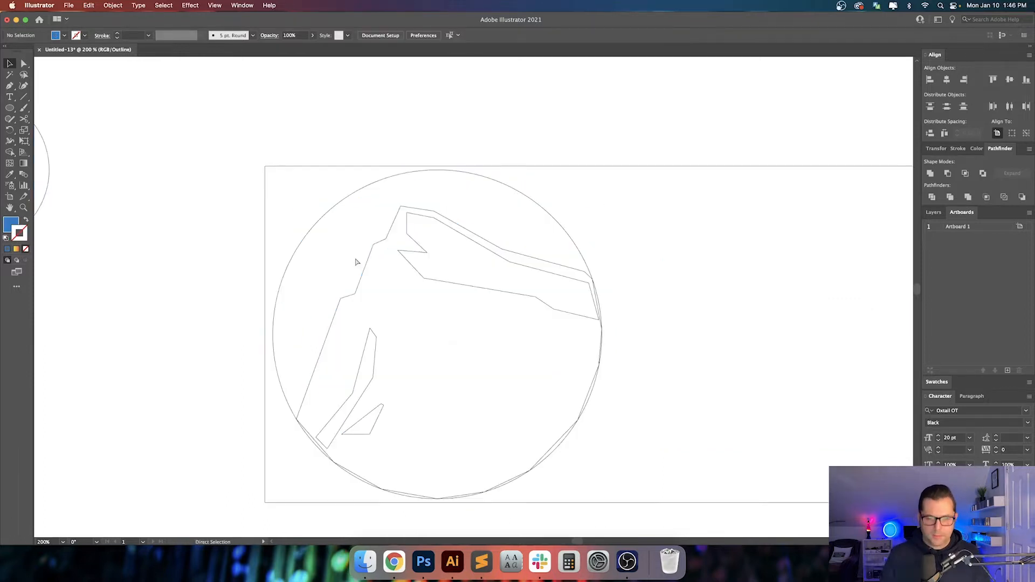
drag(442, 271, 415, 354)
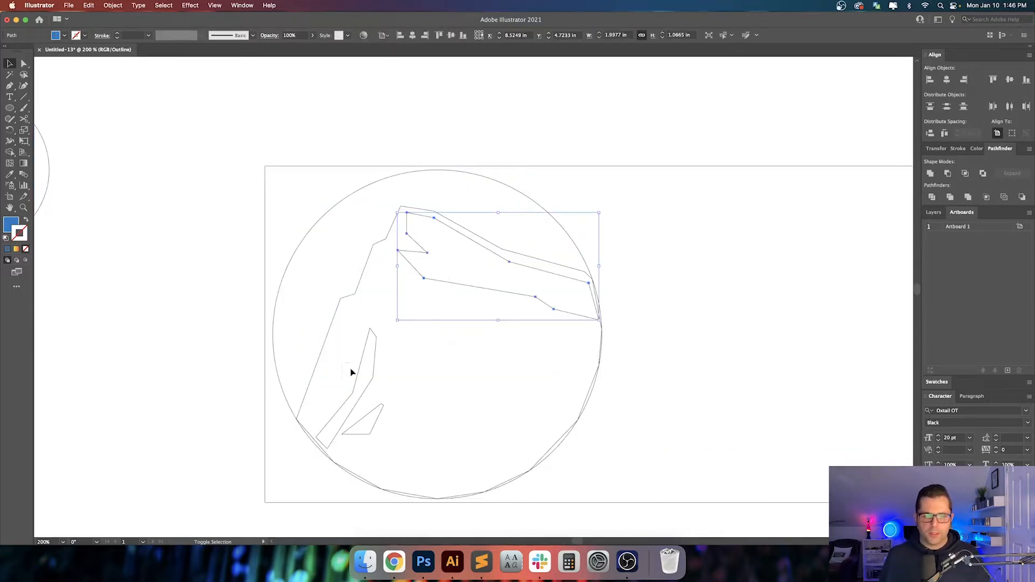
drag(391, 425, 391, 426)
drag(326, 321, 324, 319)
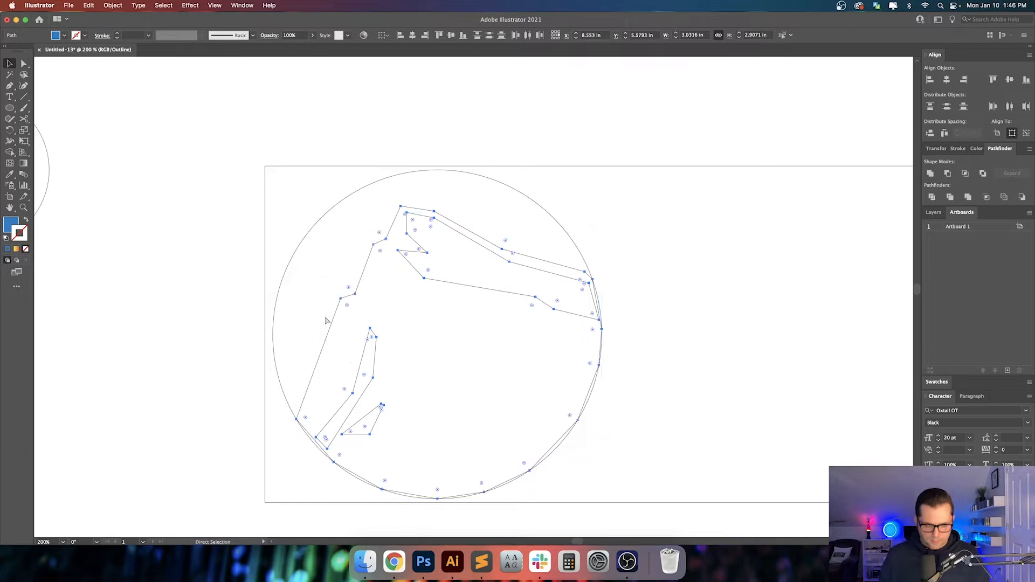
key(super+y)
click(947, 173)
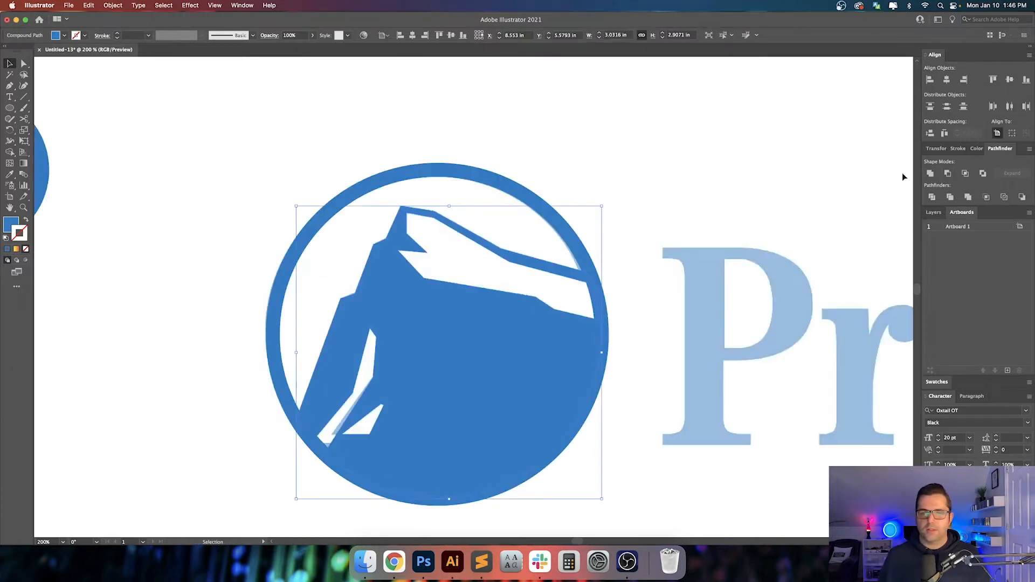
click(707, 205)
- Try moving the mountain shape straight down below the reference logo, and undo the move
scroll(660, 237, right, 2)
scroll(660, 237, down, 1)
scroll(588, 501, up, 1)
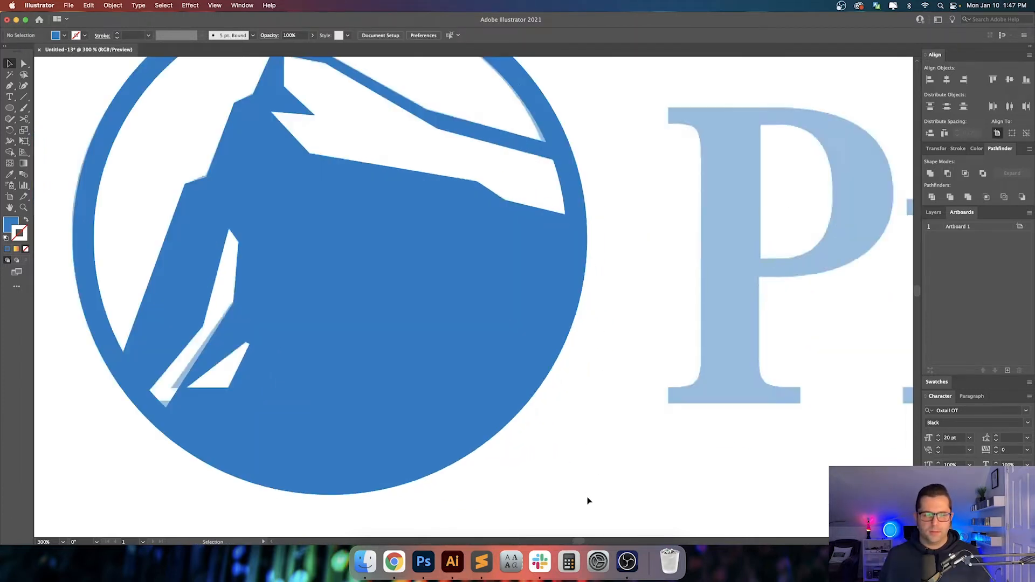
drag(587, 500, 740, 538)
scroll(672, 486, down, 4)
scroll(672, 487, down, 2)
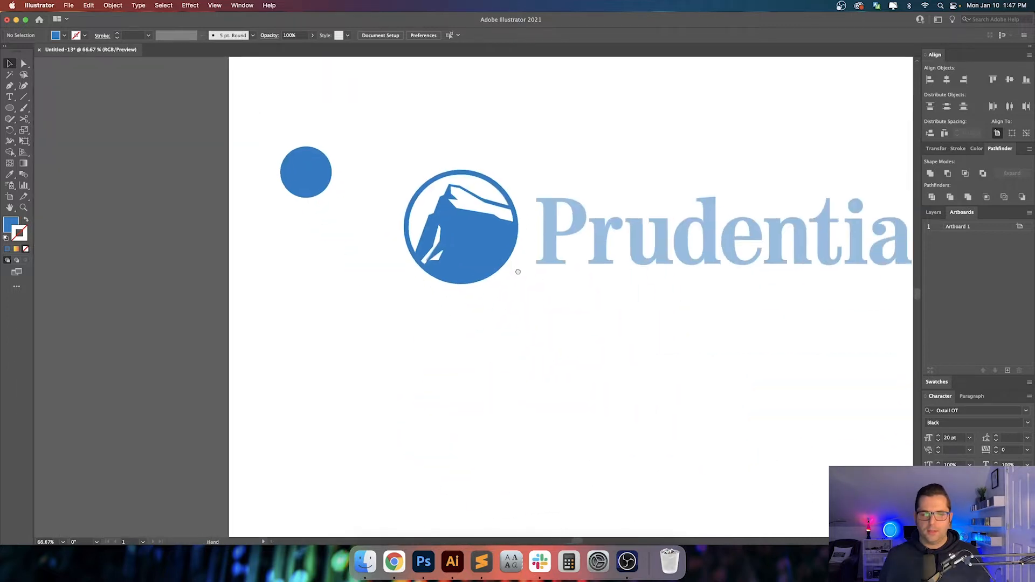
drag(480, 243, 480, 438)
key(super+z)
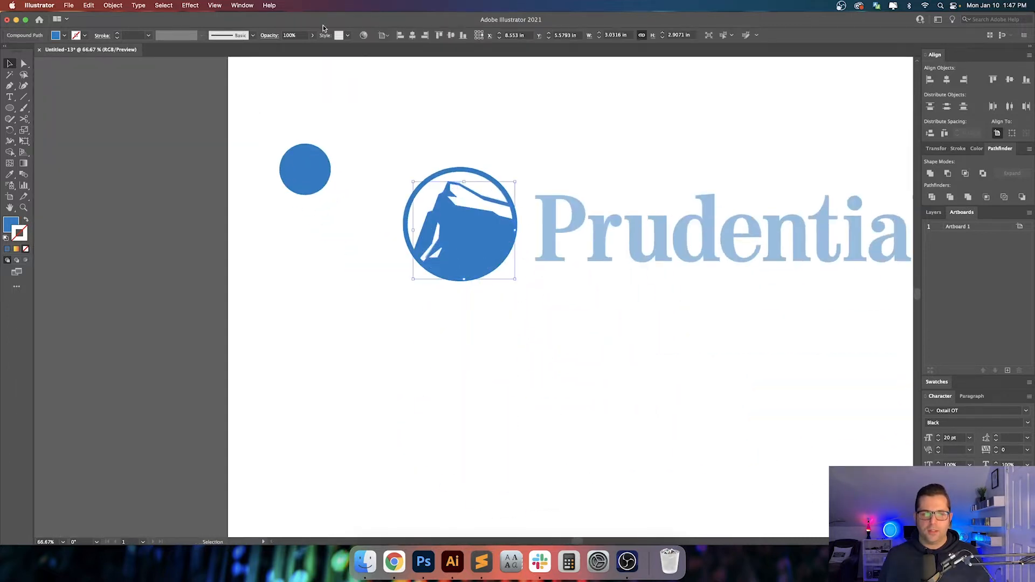
- Unlock all objects, including the ring and the faded reference logo
key(super+shift+a)
click(113, 5)
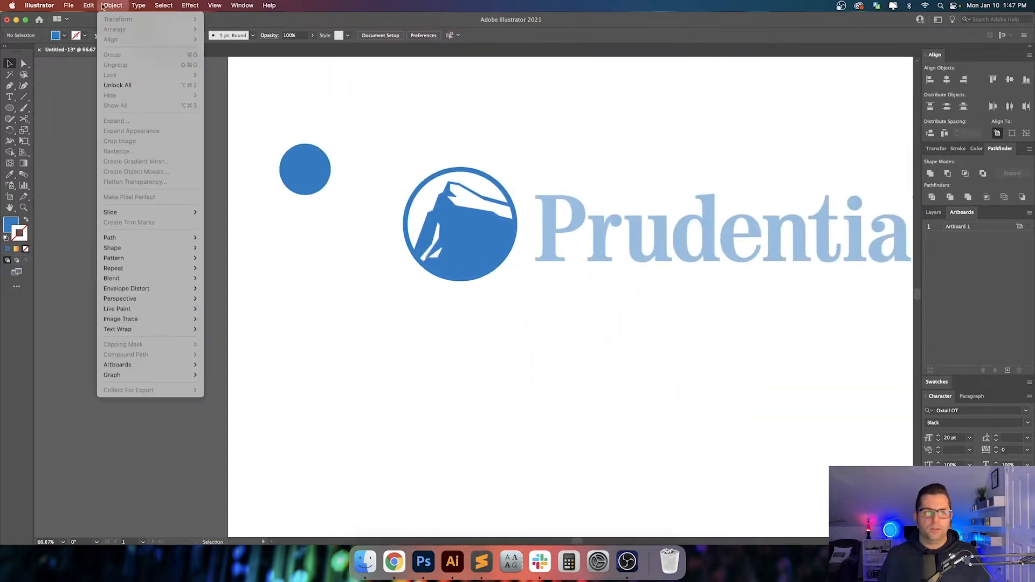
click(133, 88)
drag(588, 126, 634, 182)
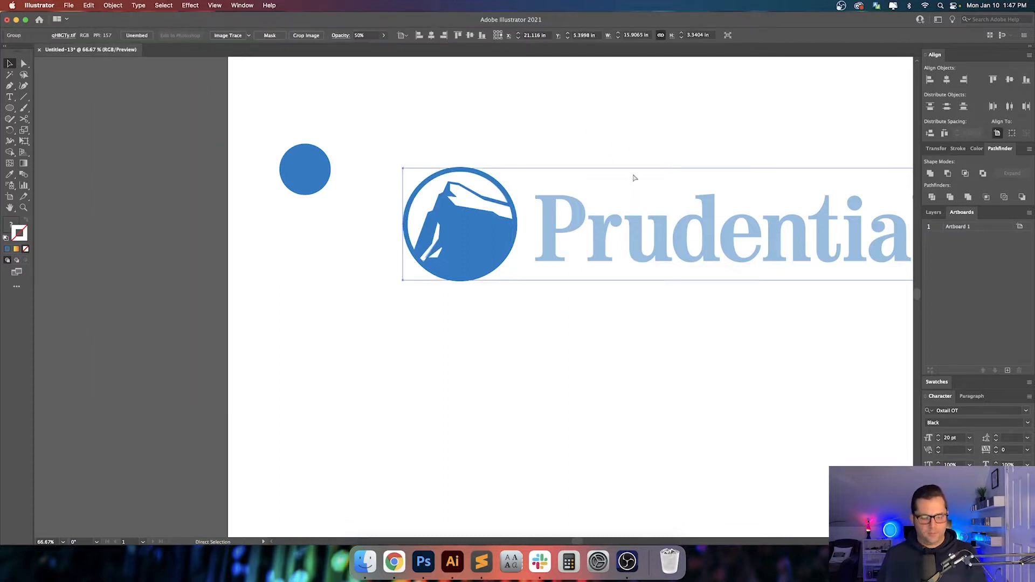
click(554, 164)
- Move the ring and mountain together straight down to the empty area below the reference logo, and deselect them
drag(528, 143, 402, 324)
drag(462, 244, 462, 426)
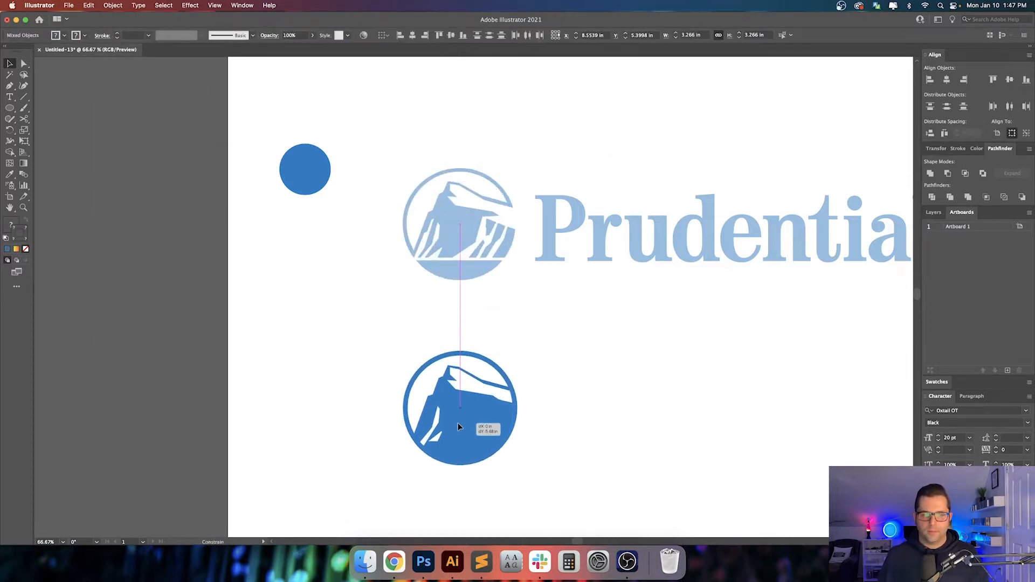
click(612, 439)
scroll(518, 378, down, 4)
scroll(517, 377, right, 3)
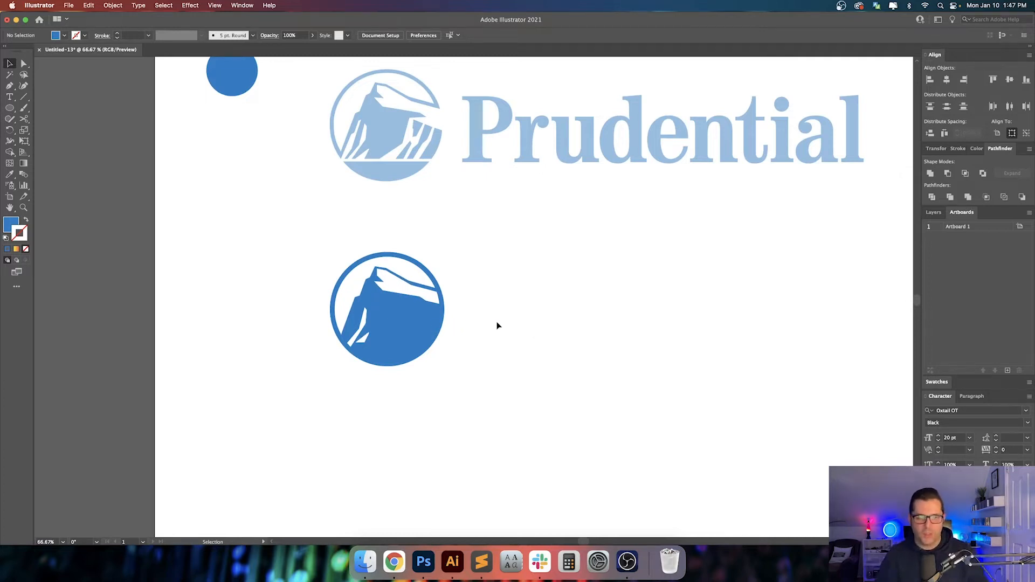
- Adjust the two lowest corner points of the mountain's long crevice so its bottom edge follows the ring with an even gap
scroll(329, 329, up, 5)
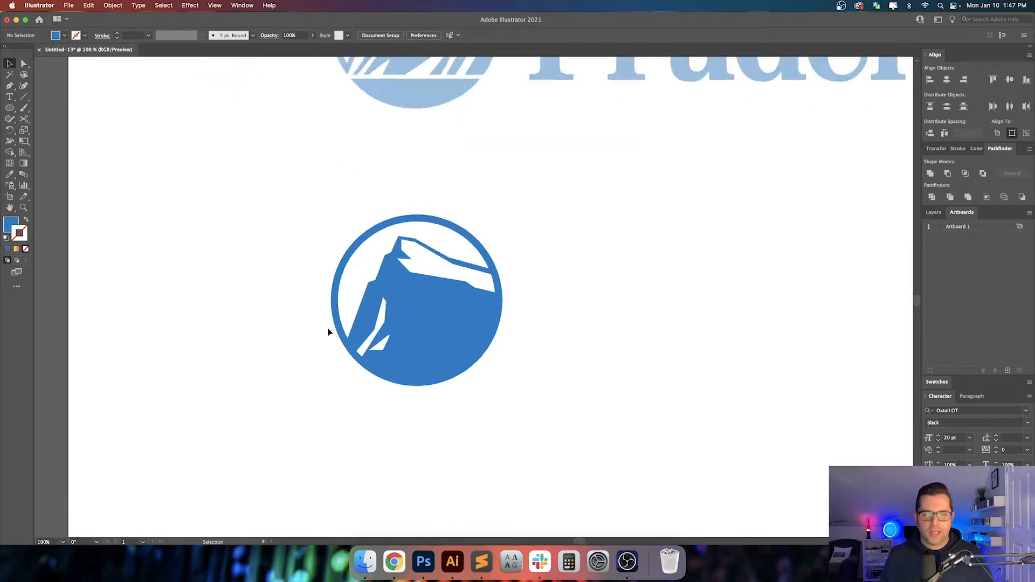
scroll(394, 322, up, 2)
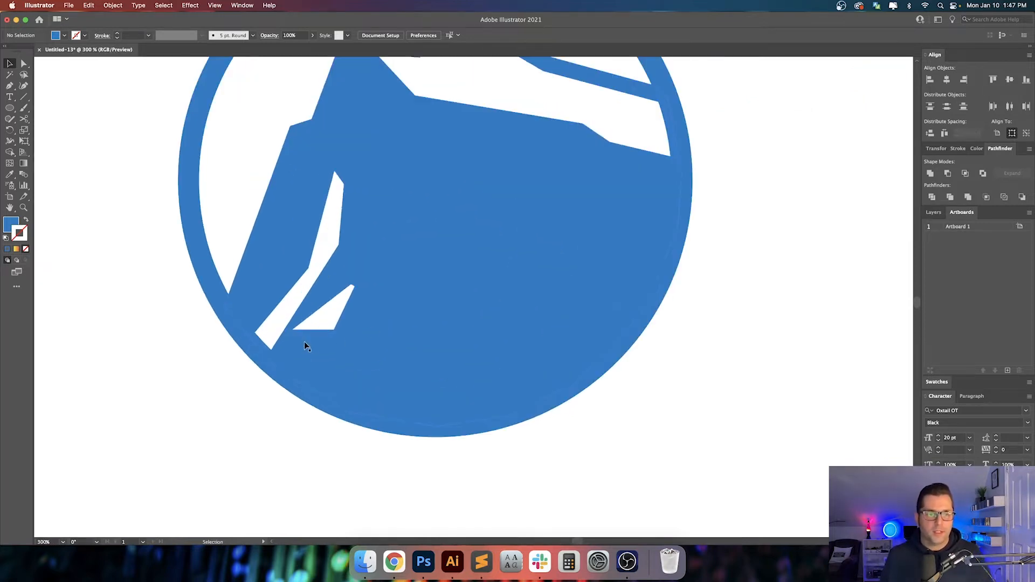
key(a)
scroll(270, 342, up, 3)
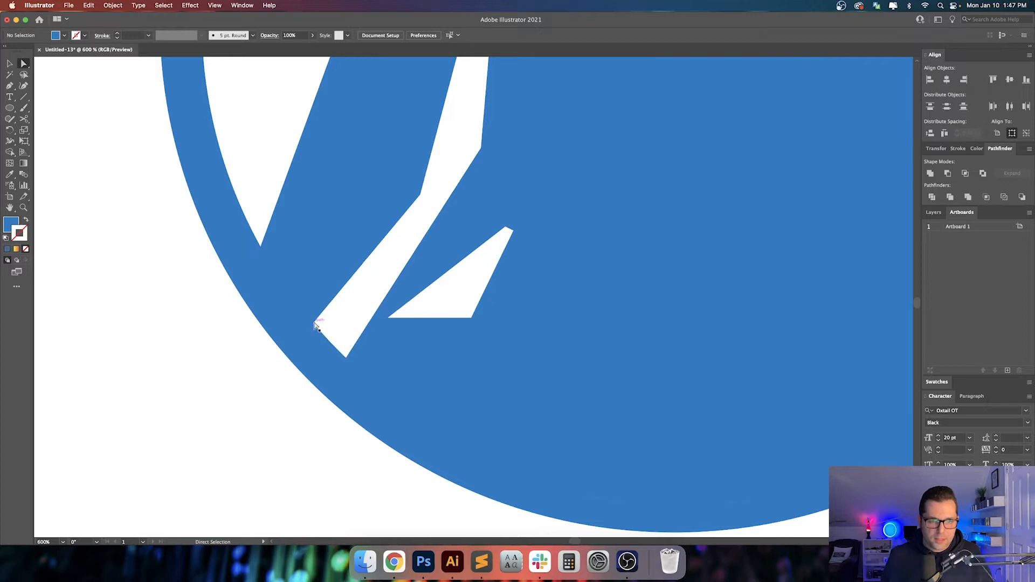
click(314, 322)
drag(314, 324, 316, 322)
drag(343, 360, 351, 354)
click(230, 344)
scroll(232, 346, down, 1)
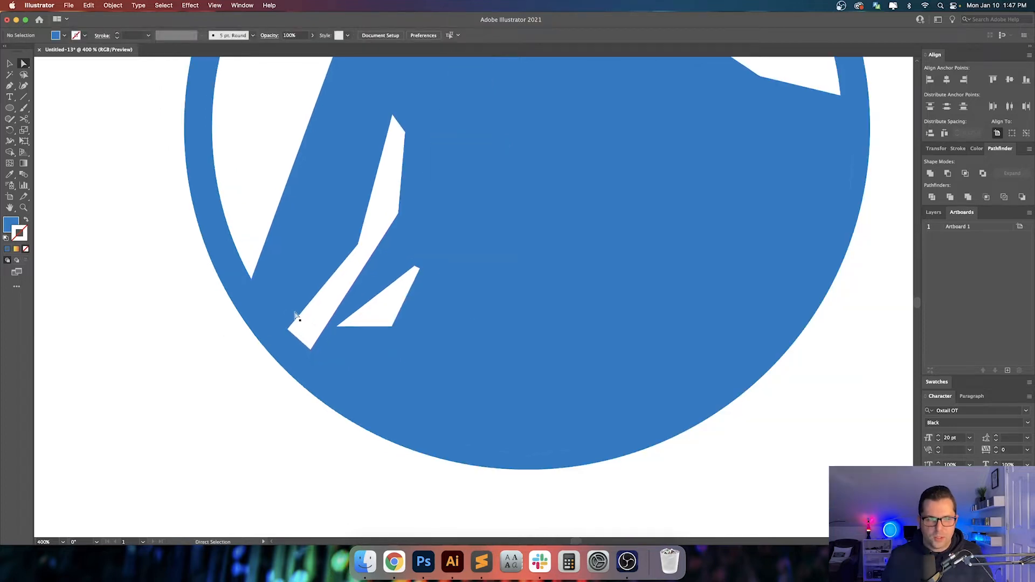
drag(291, 327, 312, 344)
click(238, 338)
scroll(239, 337, down, 5)
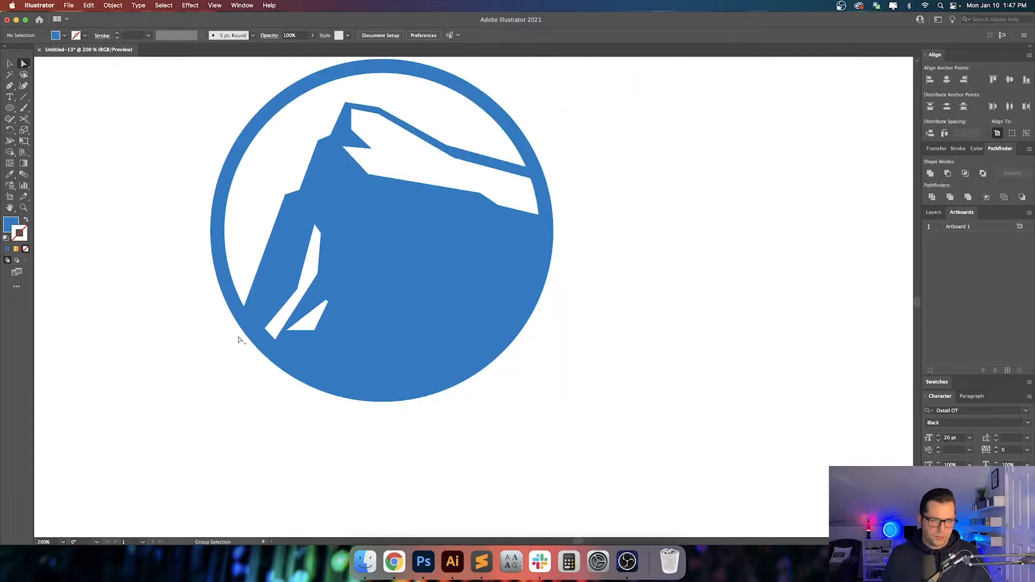
- Expand the stroked ring around the mountain into a filled outline shape
key(v)
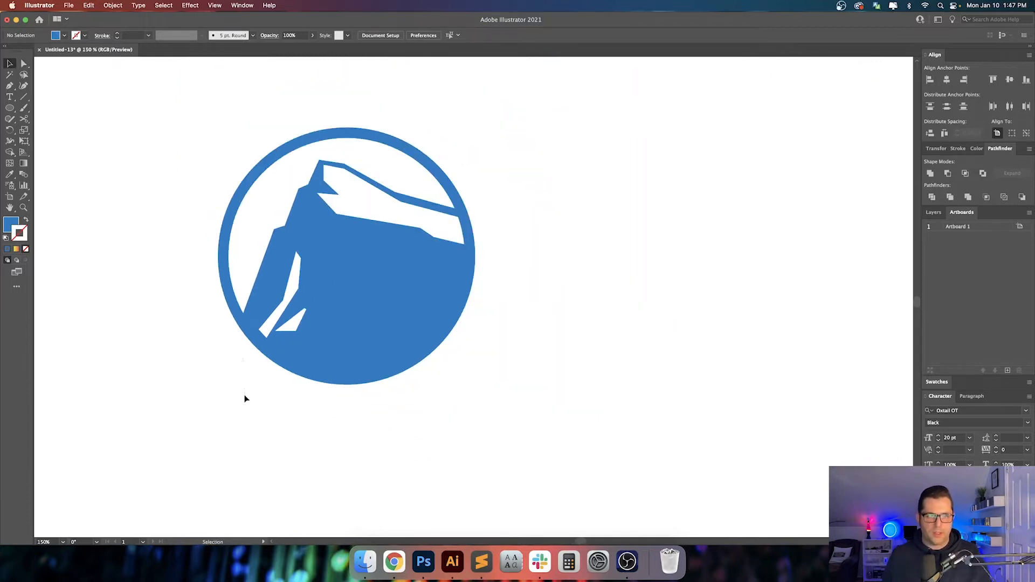
scroll(241, 364, down, 2)
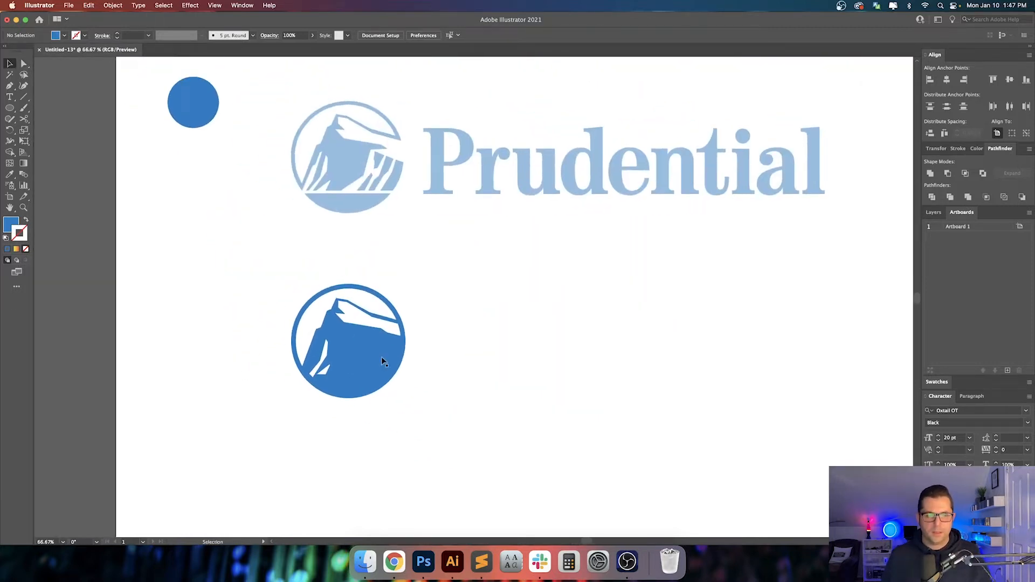
click(366, 292)
click(113, 5)
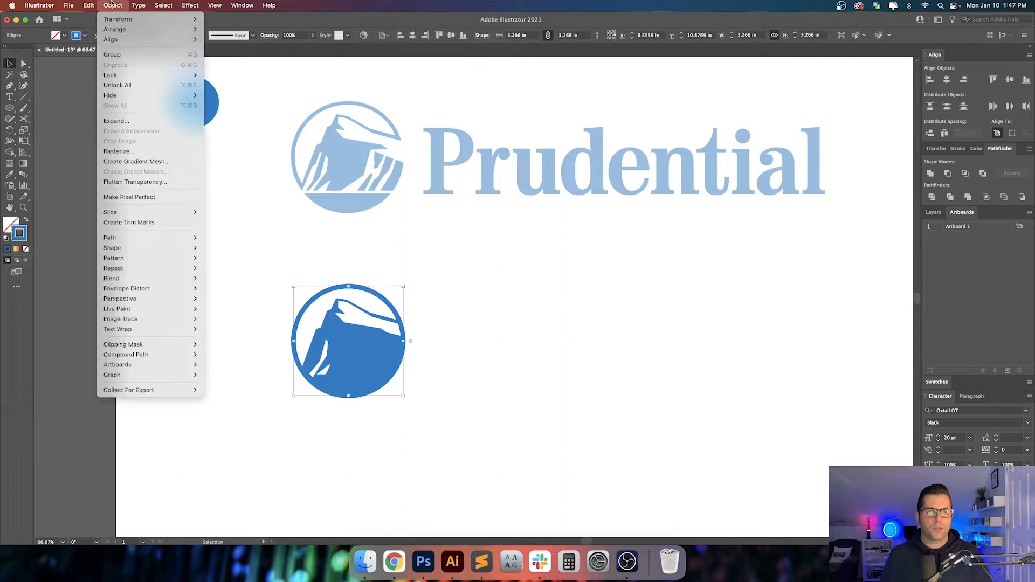
click(141, 120)
key(Return)
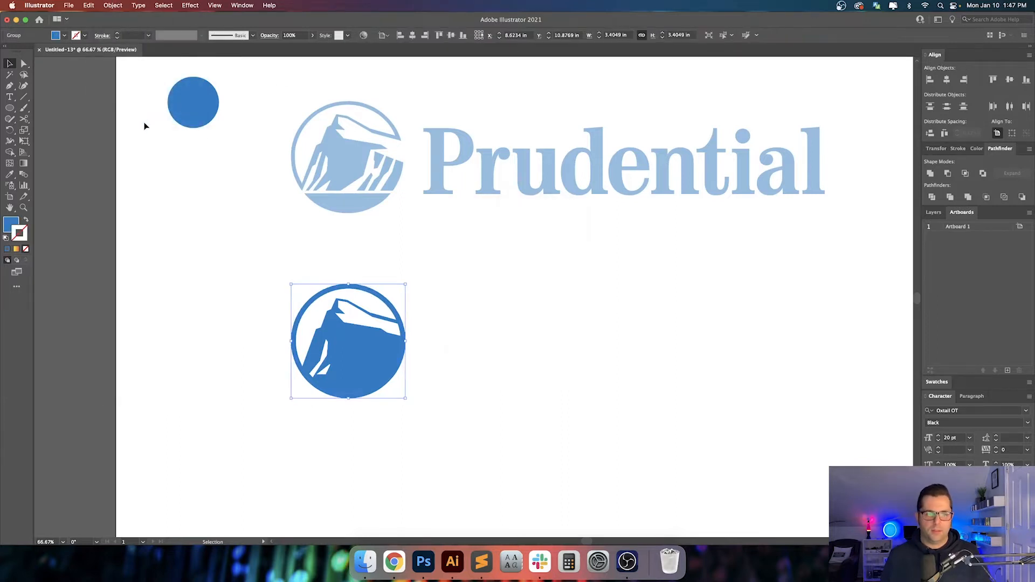
- Select the expanded ring and the mountain together, unite them into one shape, and deselect
click(221, 302)
drag(243, 264, 510, 462)
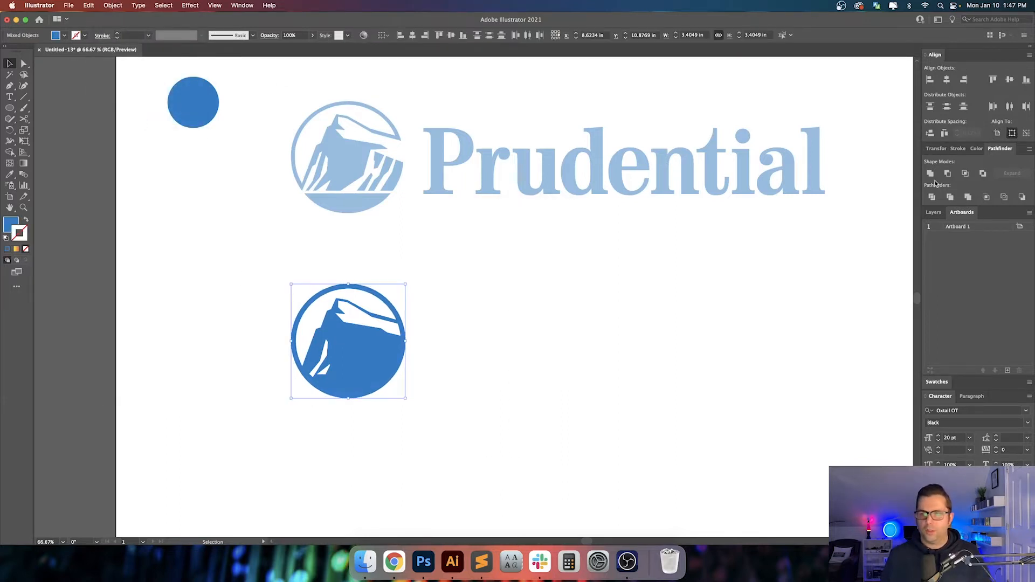
click(638, 384)
drag(638, 384, 600, 395)
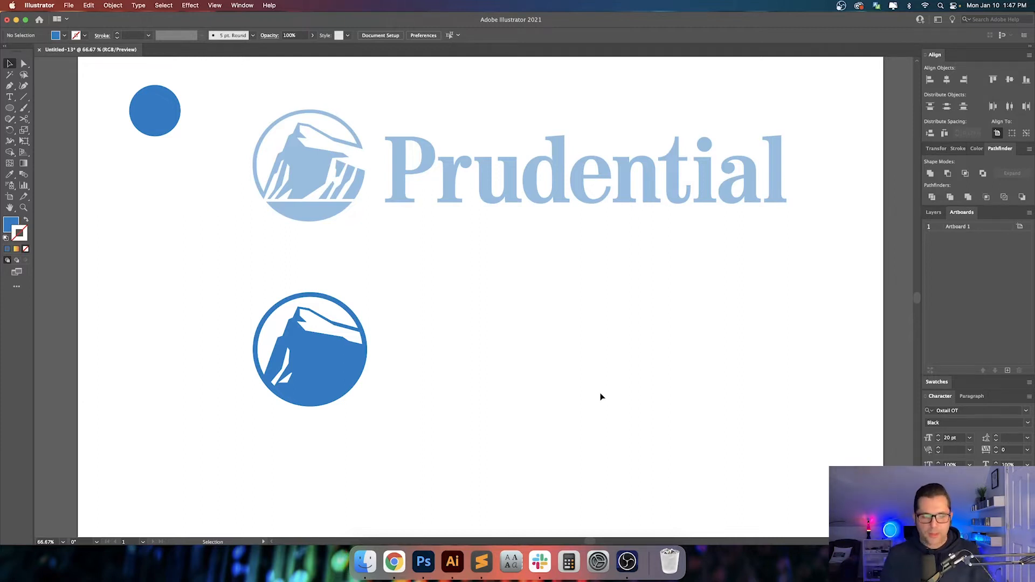
- Add the text "Prudential" in Oxtail OT Black beside the emblem and scale it up to about 57 pt
key(t)
click(412, 361)
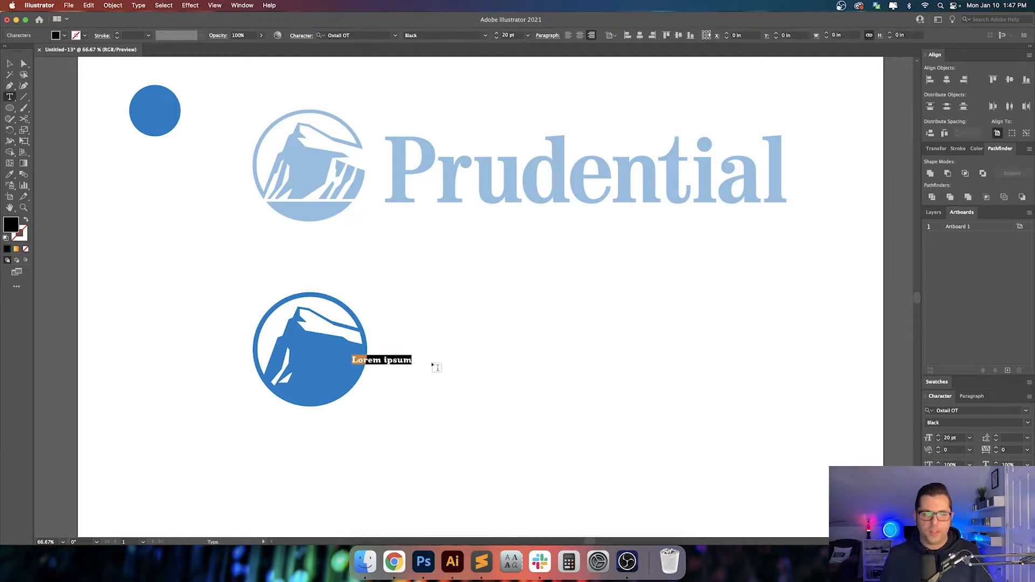
text(Prud)
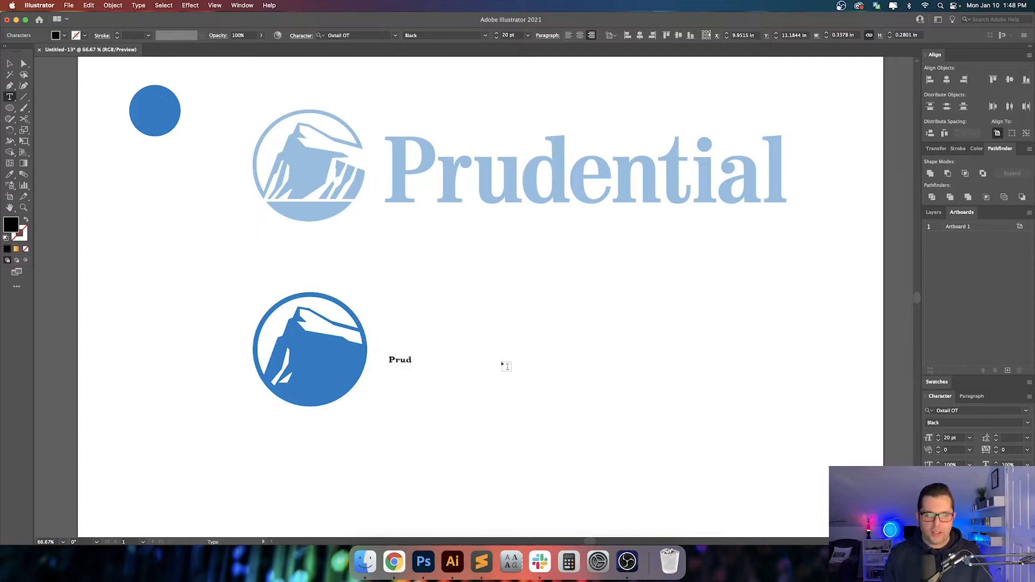
text(ential)
key(Escape)
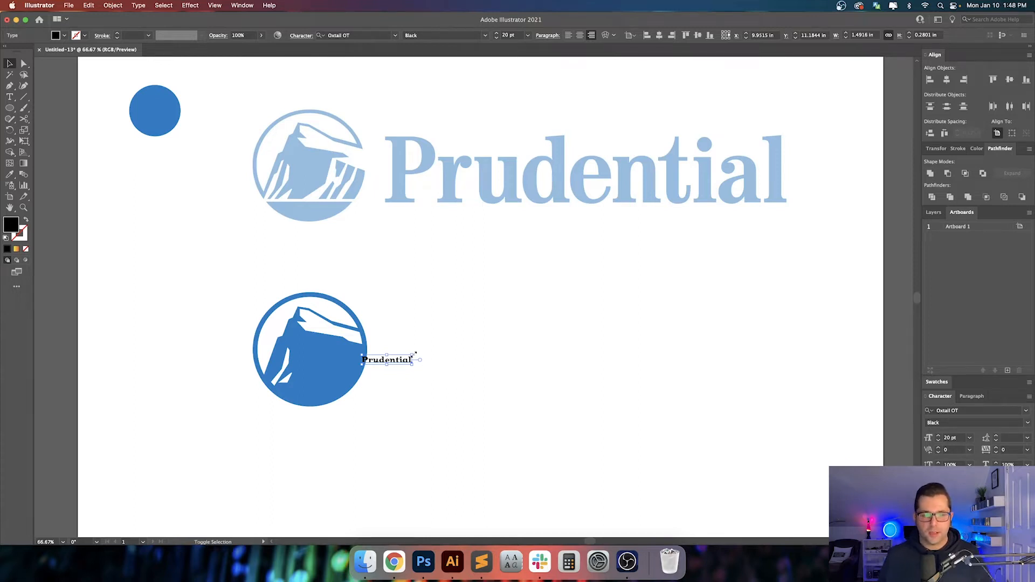
drag(412, 356, 516, 362)
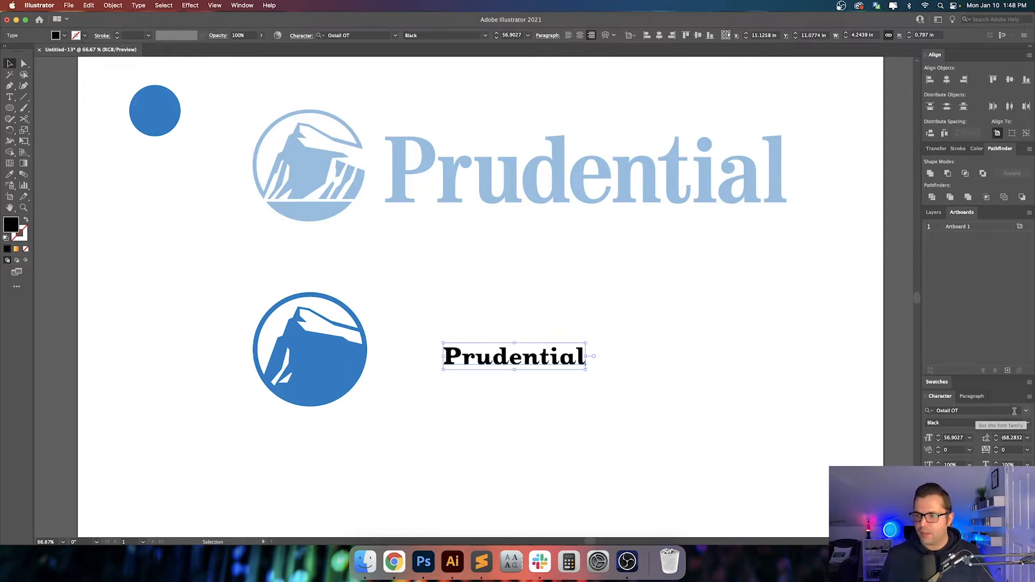
- Switch the wordmark beside the emblem to all caps and scale it up to about 73 pt
key(shift+super+k)
click(562, 428)
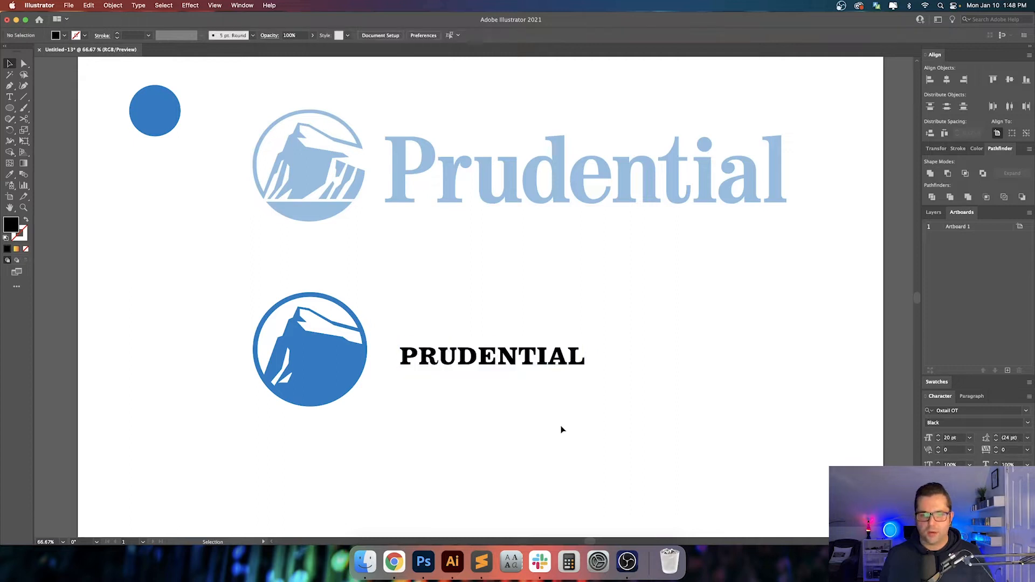
scroll(484, 400, up, 1)
scroll(435, 354, up, 1)
scroll(438, 358, up, 1)
drag(481, 389, 433, 309)
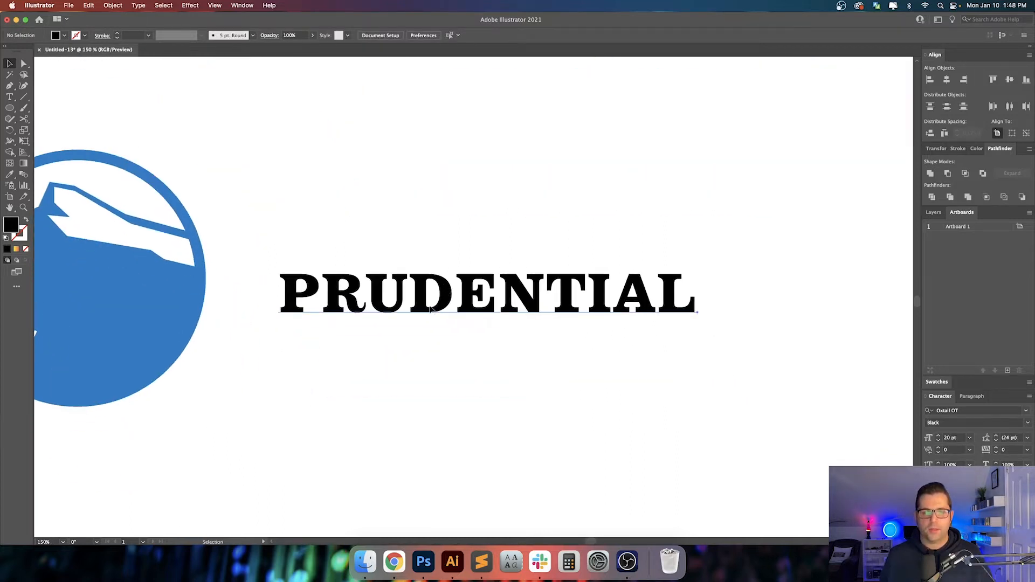
click(446, 300)
drag(564, 342, 588, 369)
key(t)
drag(343, 320, 719, 324)
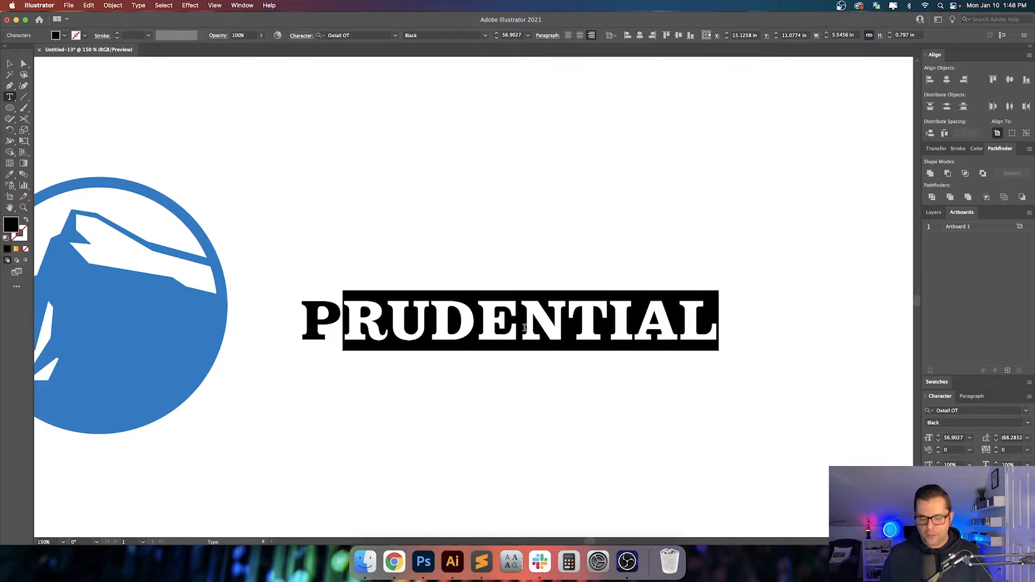
key(Left)
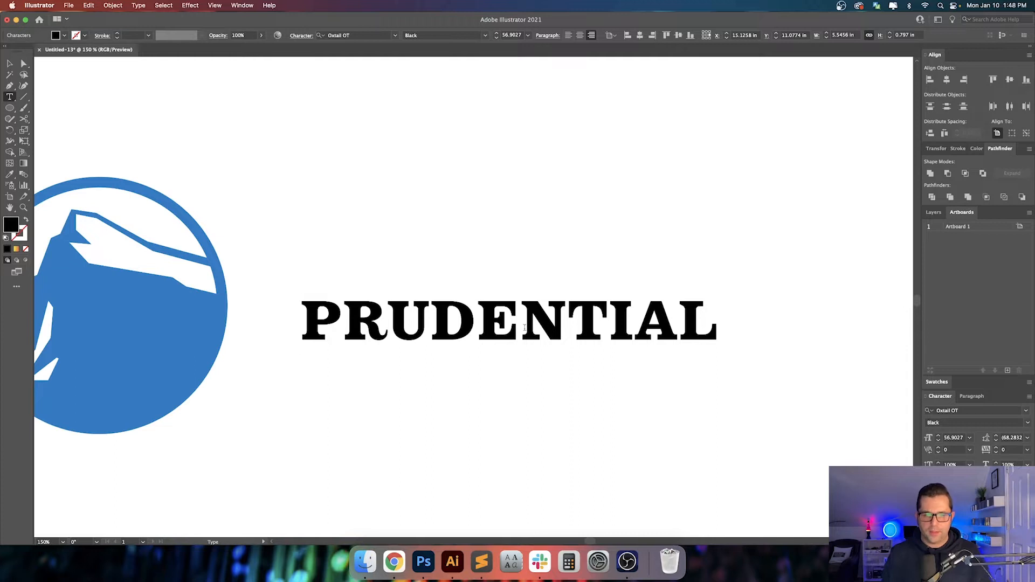
key(Escape)
drag(720, 352, 837, 377)
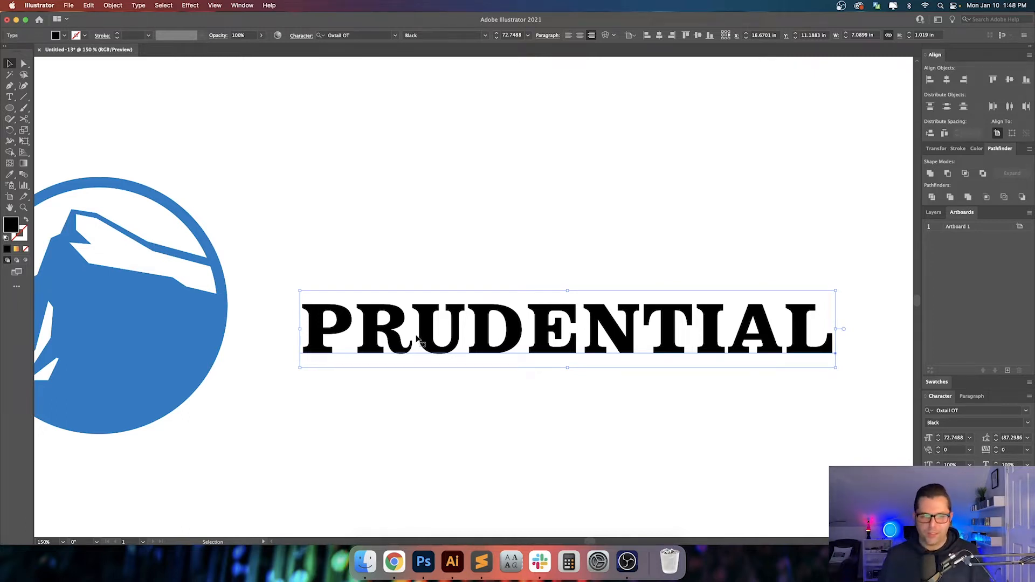
- Set the kerning between the P and the R of the wordmark to -40
key(t)
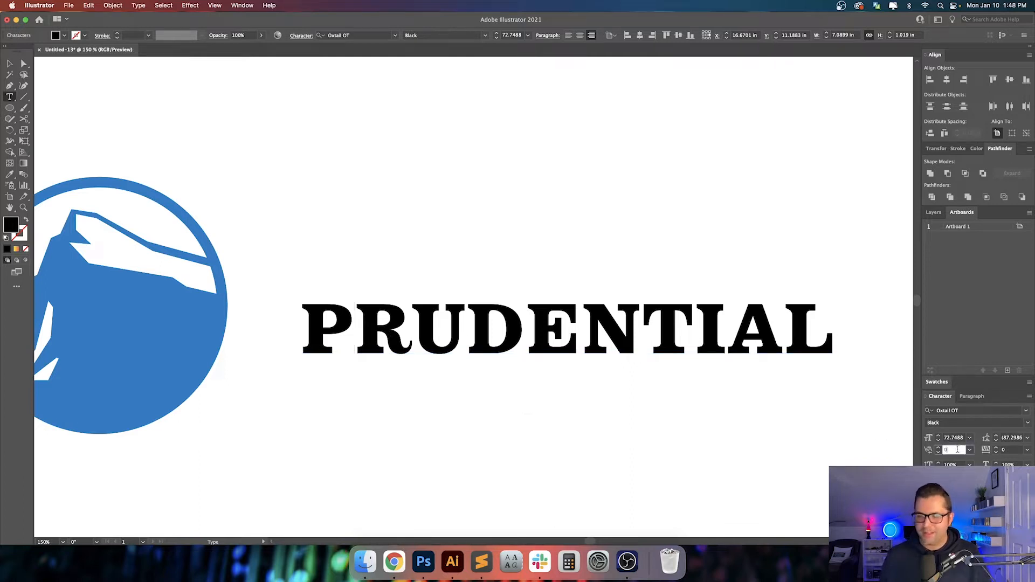
key(Down)
key(Down)
key(Down)
key(Down)
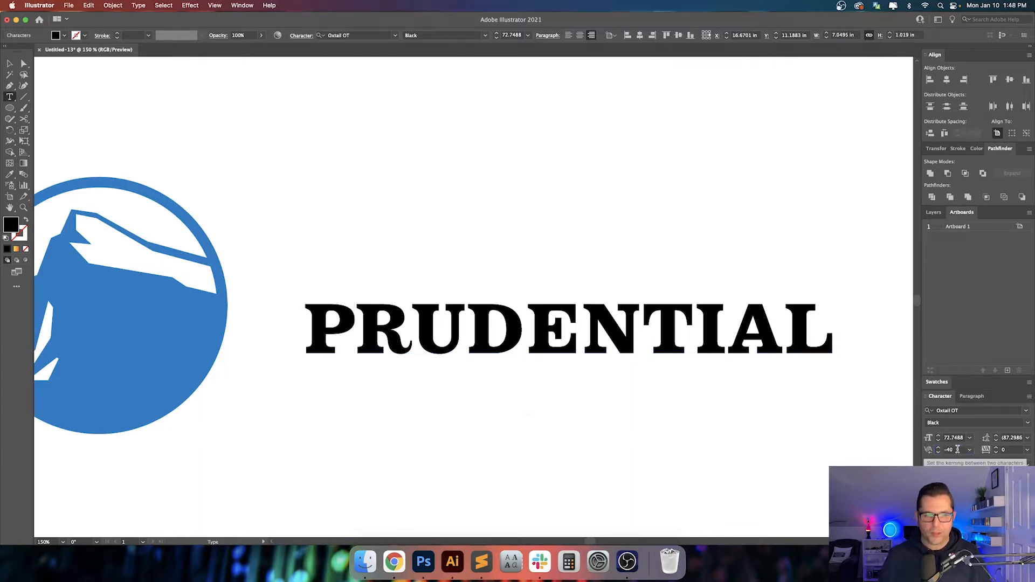
- Set the font size of the whole wordmark to 70 pt
key(shift+Right)
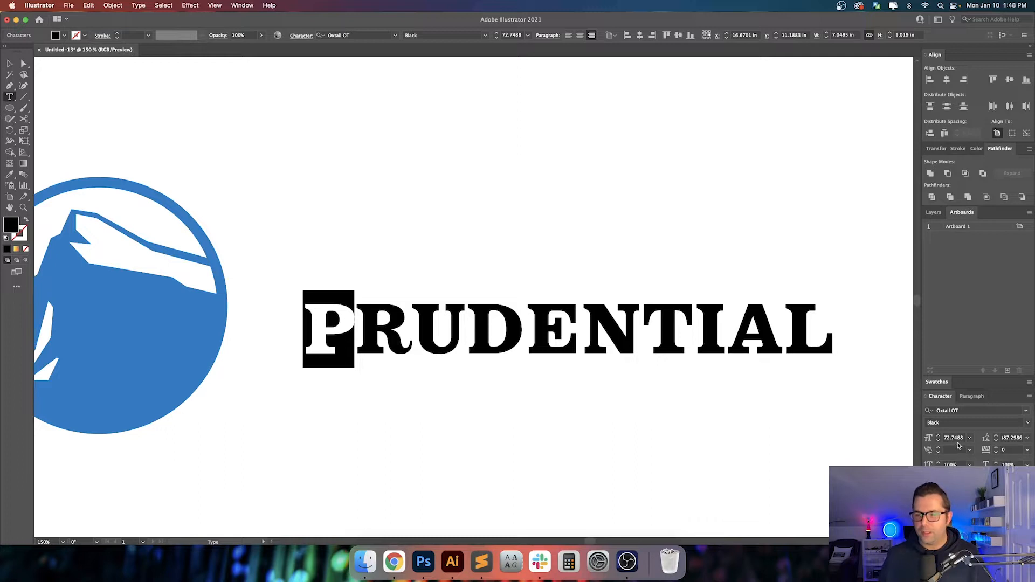
key(Escape)
click(959, 437)
text(70)
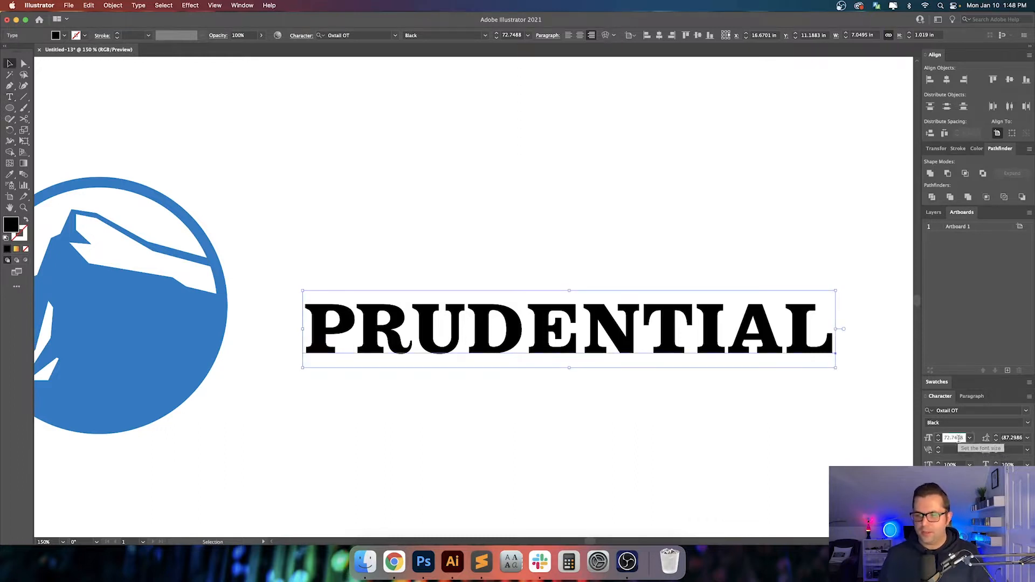
key(Return)
- Enlarge only the initial P of the wordmark to 80 pt
key(t)
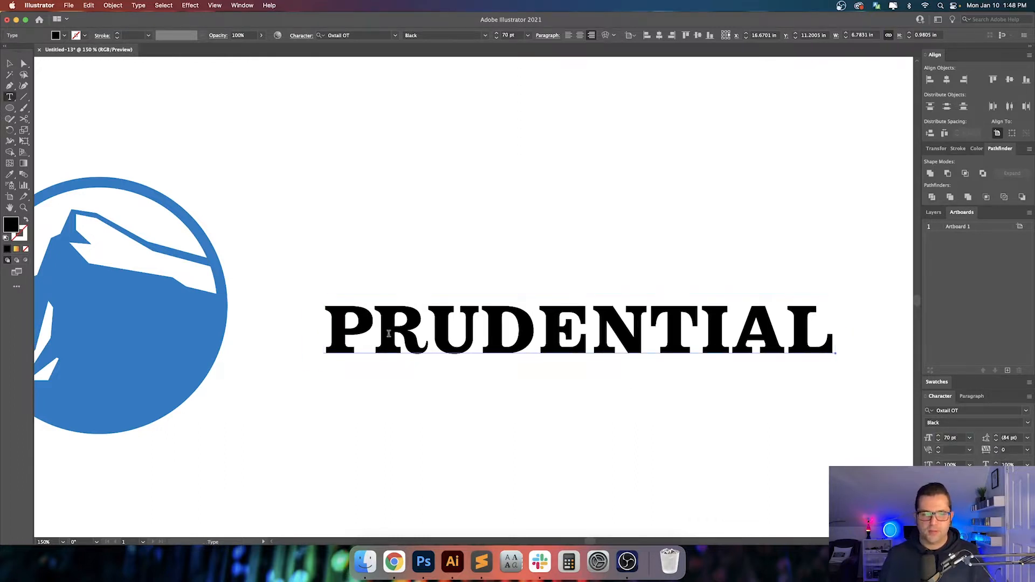
drag(373, 339, 334, 339)
key(shift+Up)
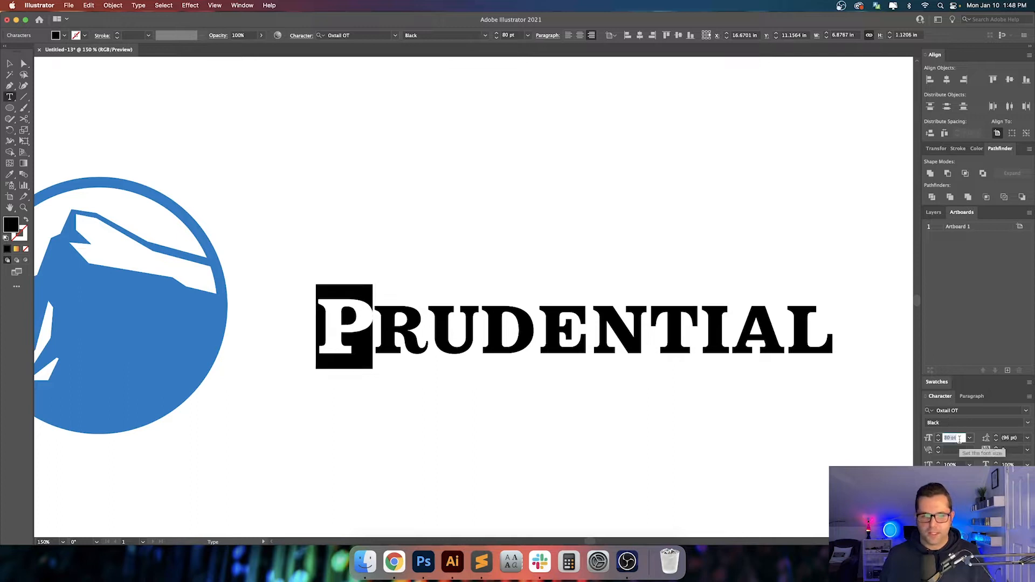
key(Escape)
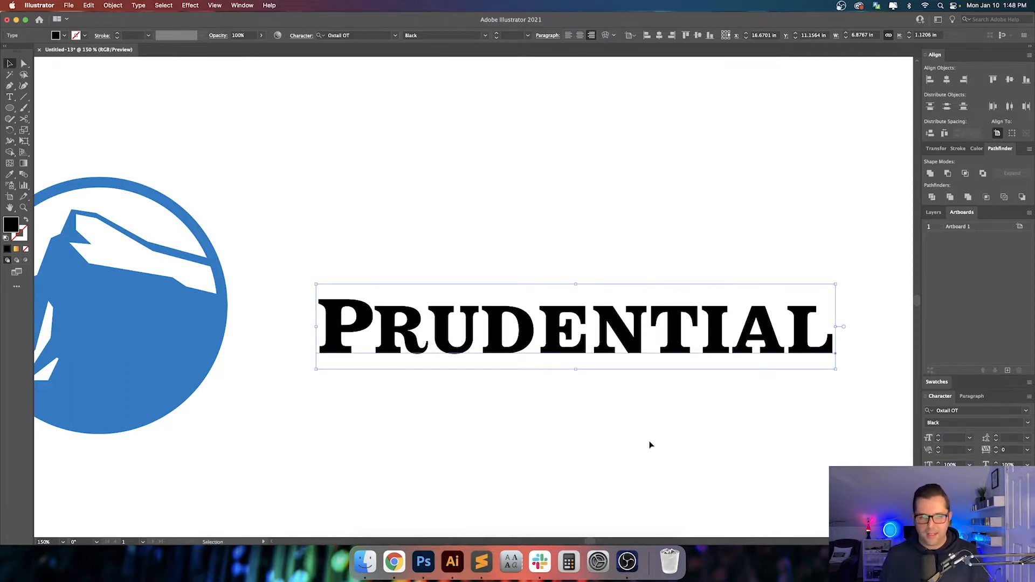
- Loosen the kerning between the large P and the R to -30
scroll(541, 349, right, 2)
key(t)
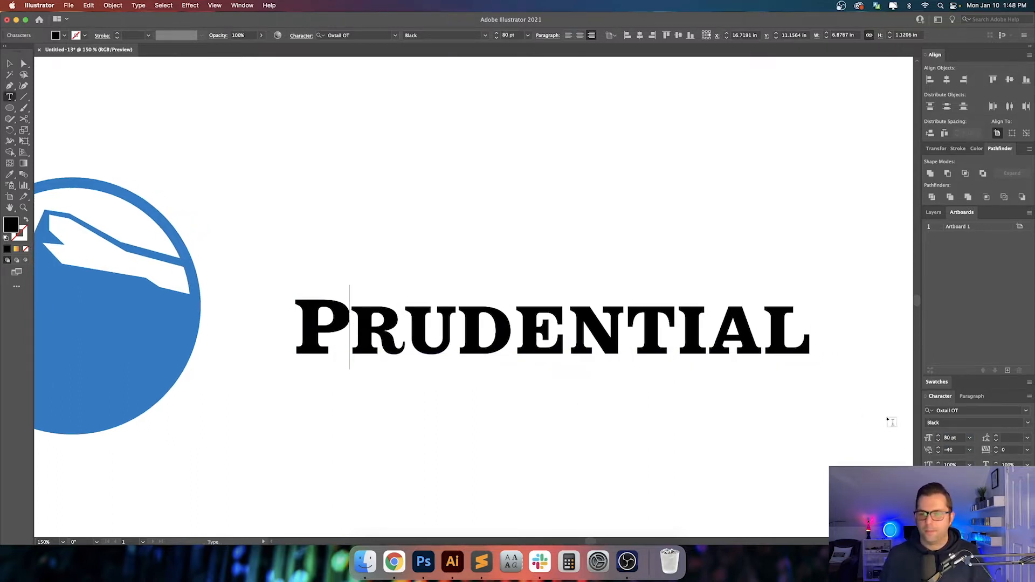
key(Up)
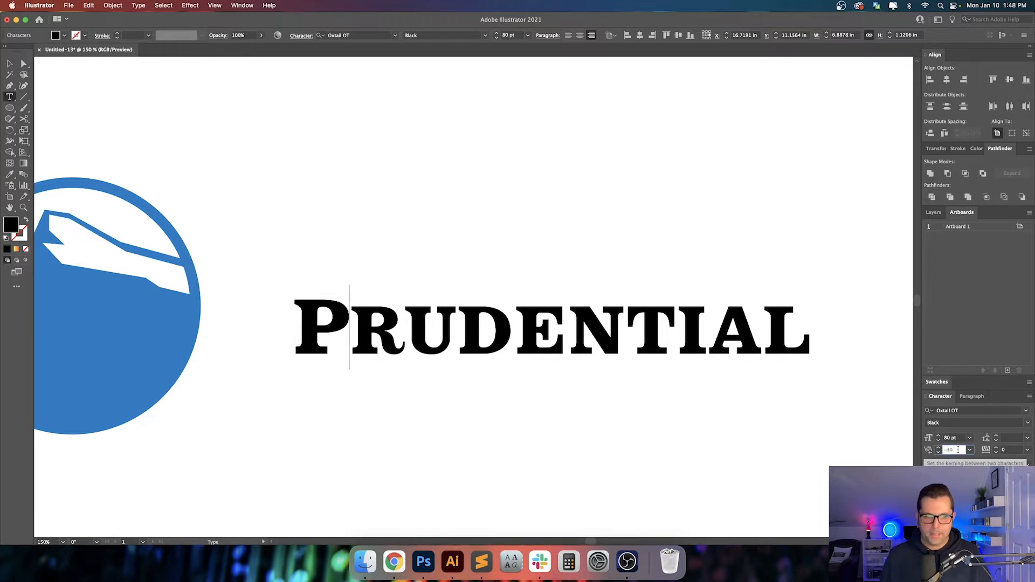
key(Right)
key(Escape)
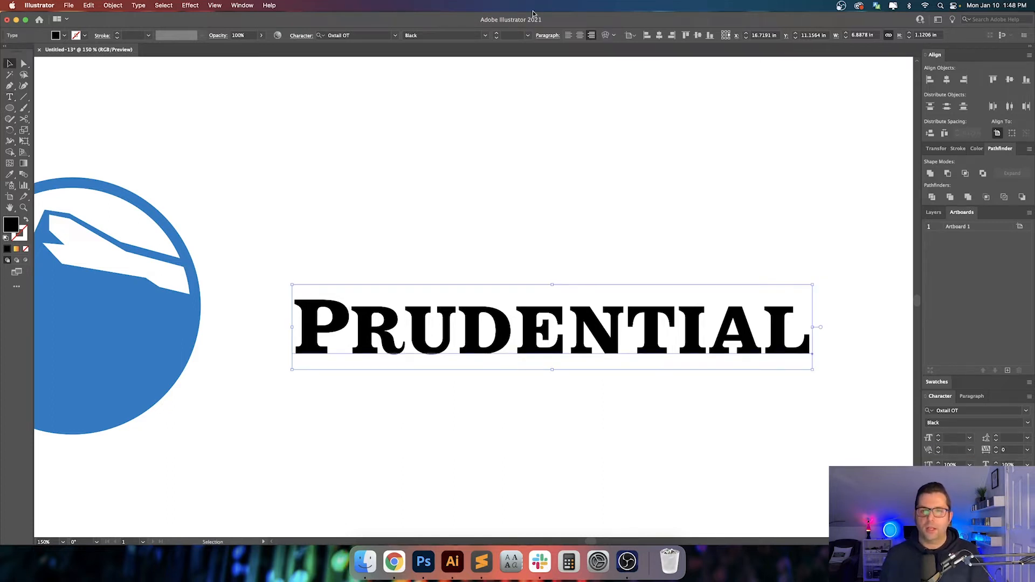
- Left-align the wordmark's paragraph, move the text back beside the emblem, and deselect it
click(567, 36)
drag(440, 323, 353, 323)
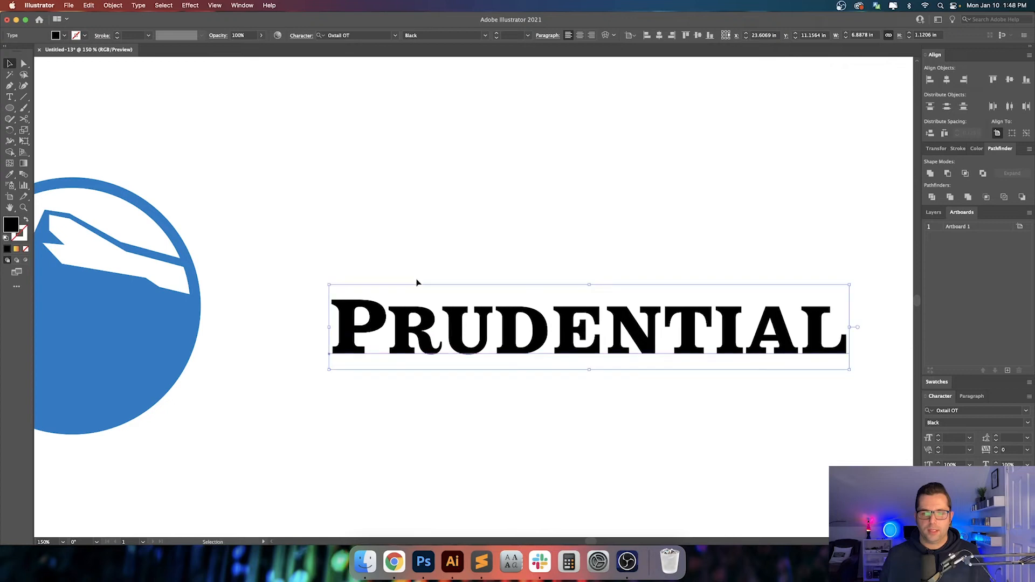
click(461, 256)
- Set the kerning between the R and the U of the wordmark to -60
key(t)
scroll(431, 312, right, 2)
click(408, 331)
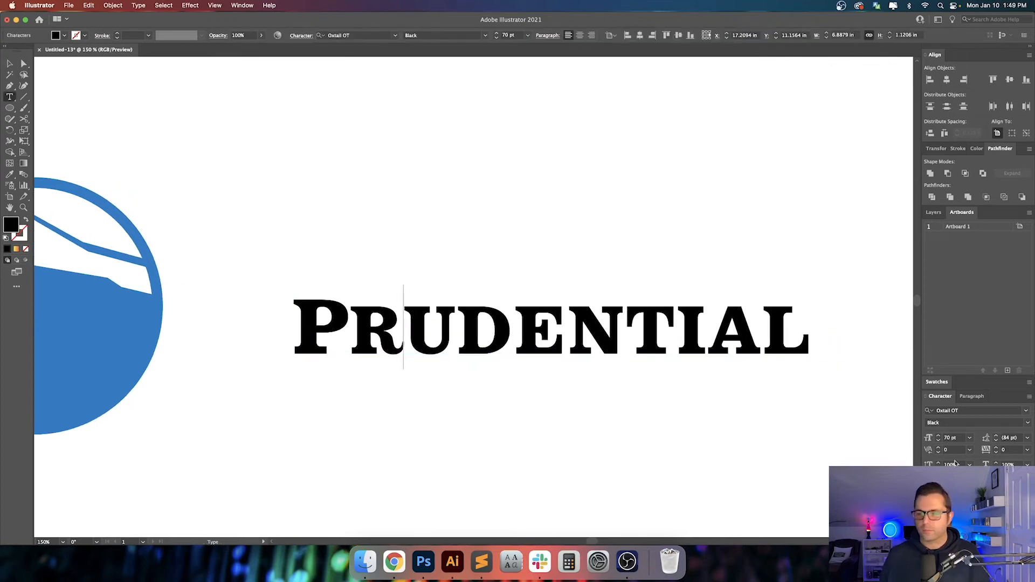
key(Down)
key(Down)
key(Down)
key(Down)
key(Down)
key(Down)
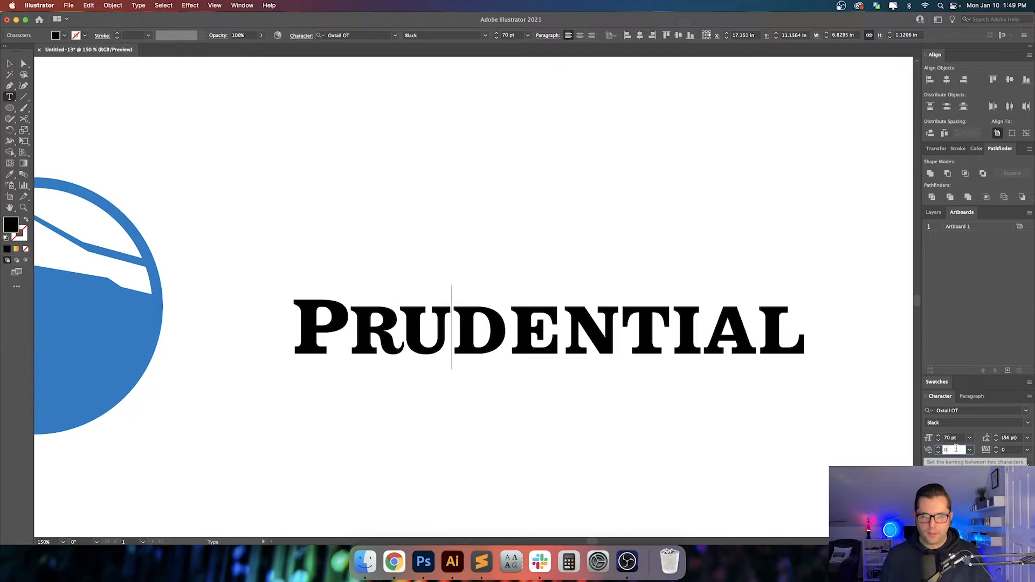
- Tighten the wordmark's kerning to -10 between the U and D and to -90 between the D and E
key(Down)
key(Right)
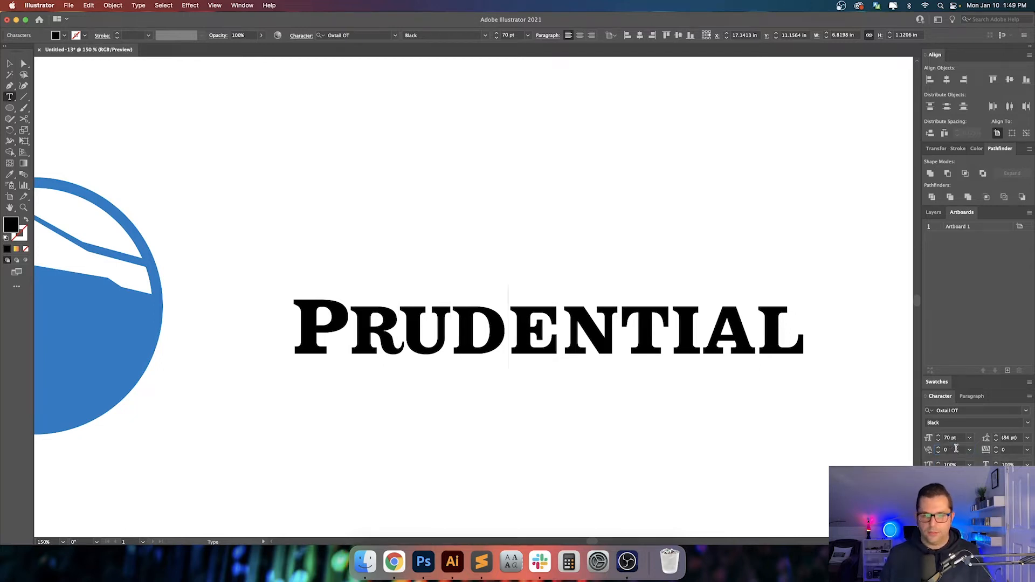
key(Down)
key(Down)
key(Down)
key(Down)
key(Down)
key(Down)
key(Down)
key(Down)
key(Down)
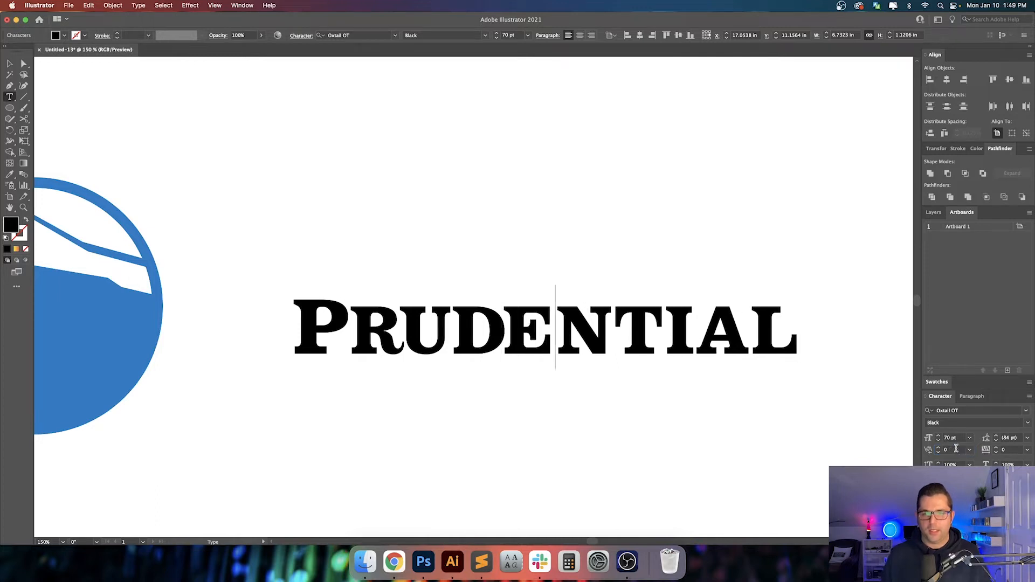
- Set the wordmark's kerning to -60 between the E and N and to -20 between the N and T
key(Down)
key(Down)
key(Down)
key(Down)
key(Down)
key(Down)
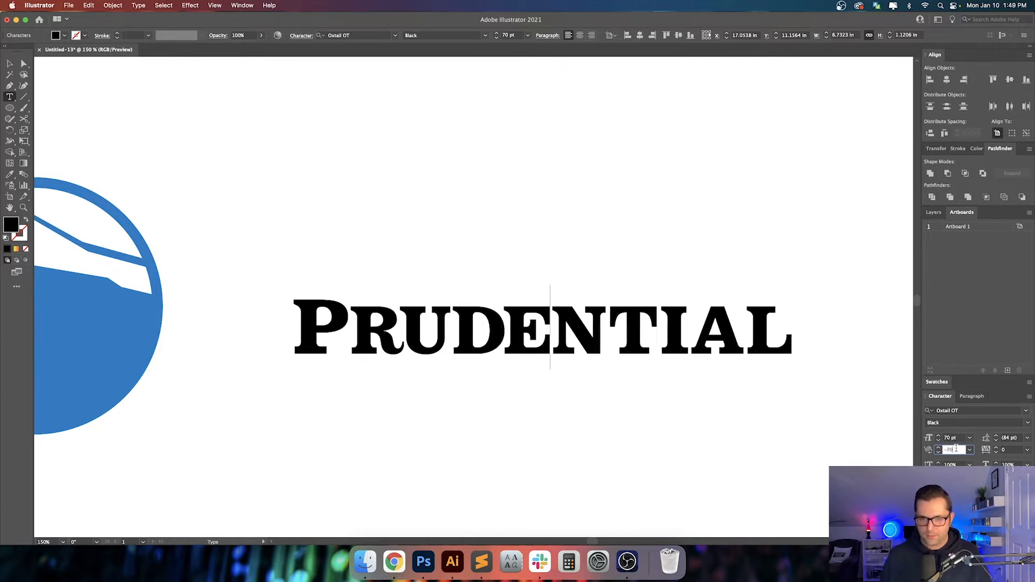
key(Right)
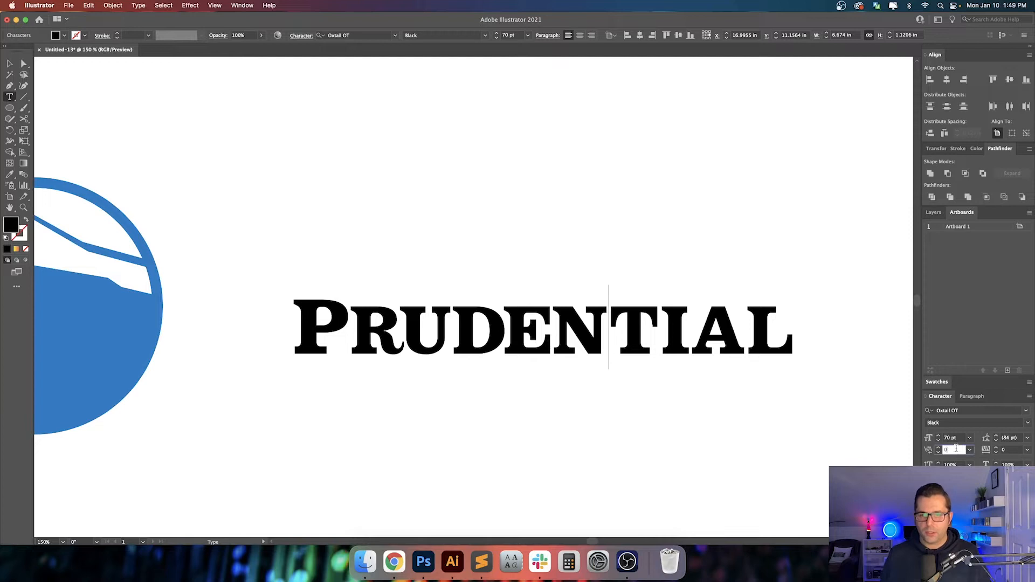
key(Down)
key(Down)
- Set the kerning of the T–I, I–A and A–L pairs in the wordmark to -20 each, and deselect the text
click(955, 448)
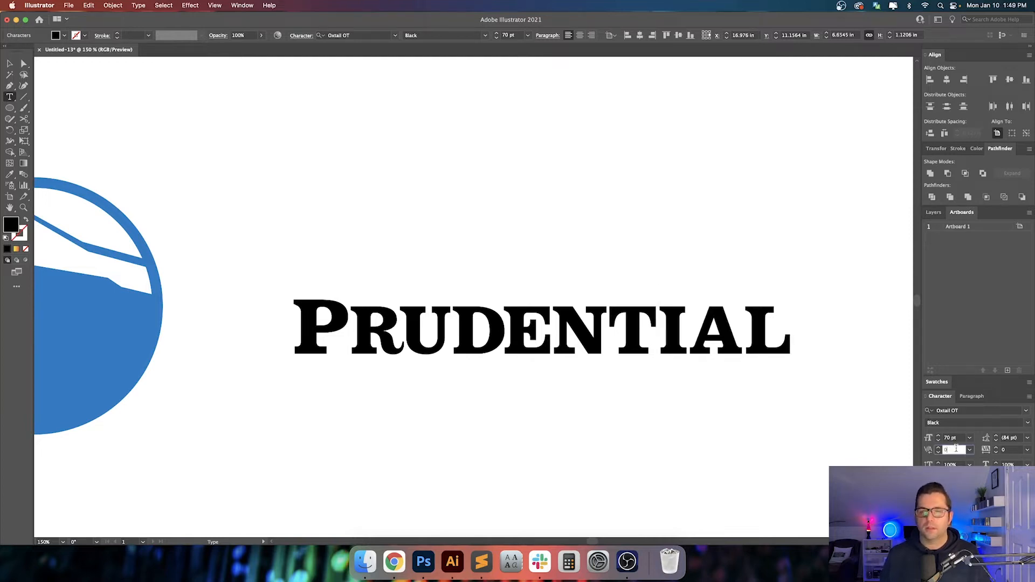
key(Return)
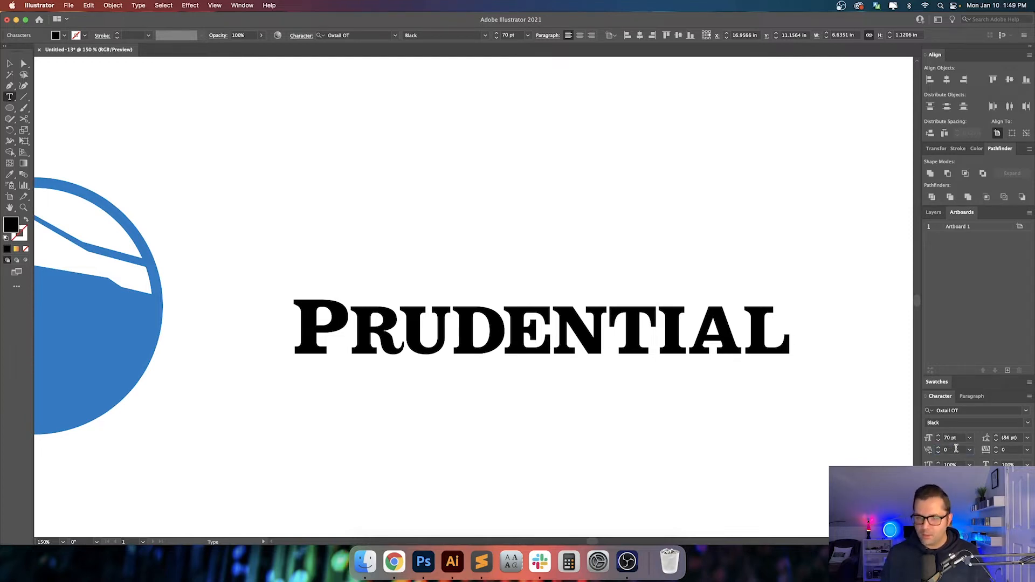
key(Down)
key(Down)
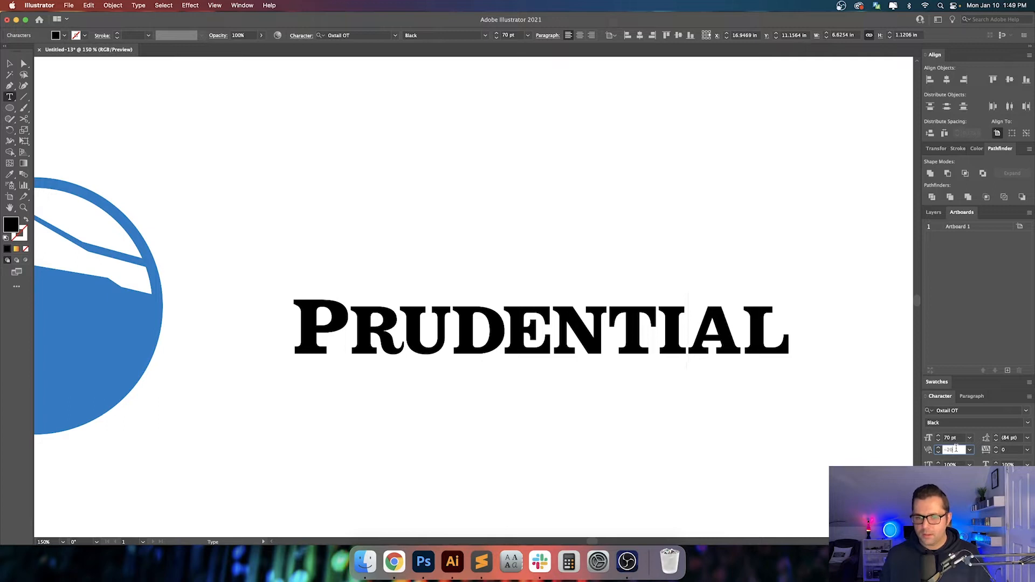
key(Down)
key(Down)
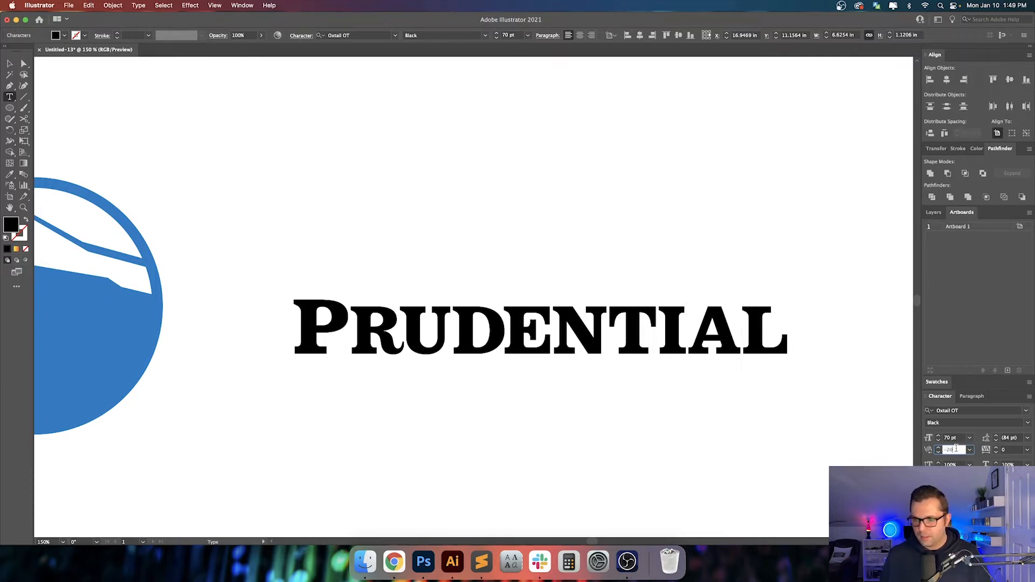
key(Escape)
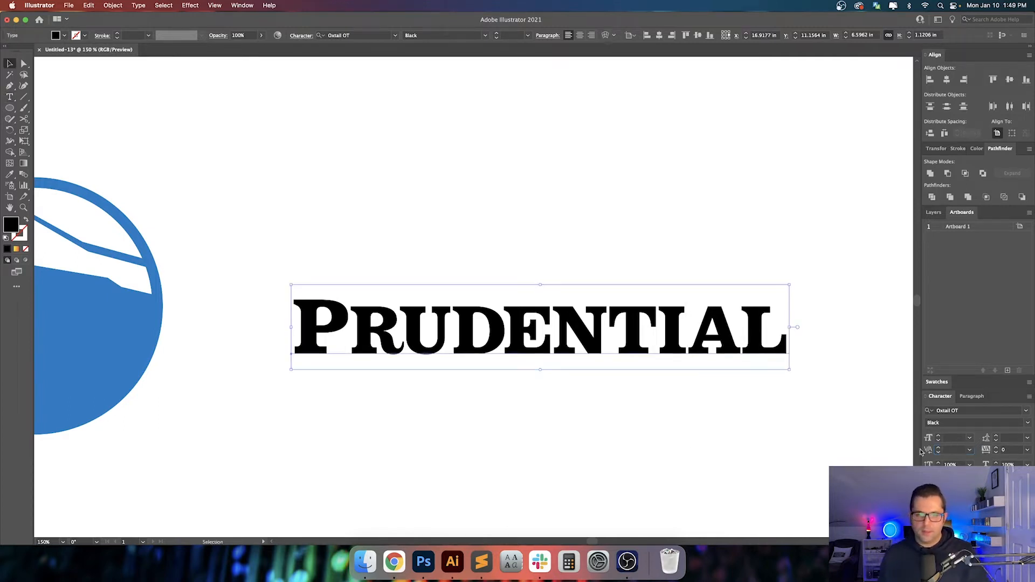
click(635, 440)
- Enlarge the wordmark's initial P to 85 pt and deselect the text
key(super+minus)
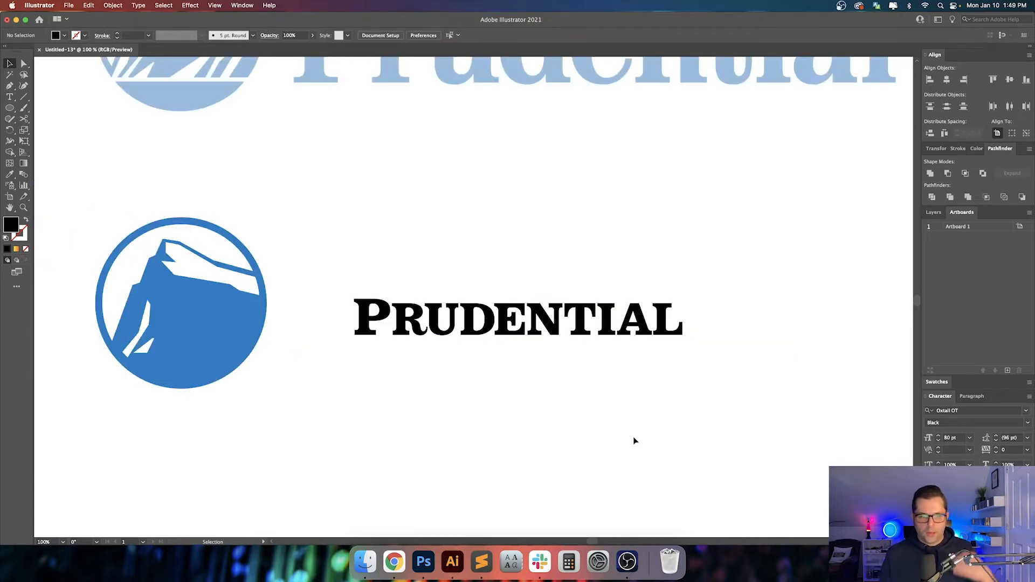
key(t)
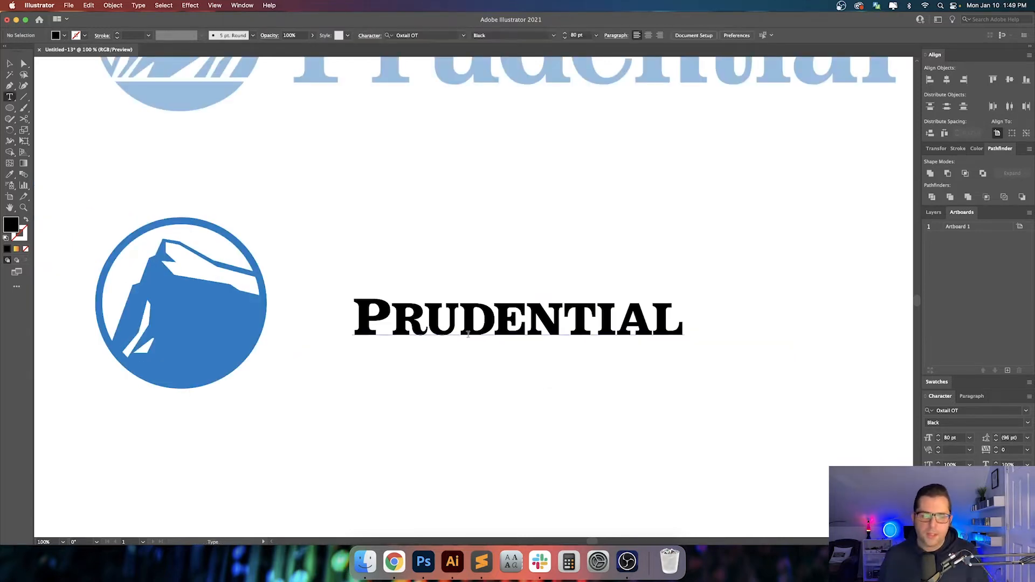
drag(387, 314, 353, 315)
click(950, 438)
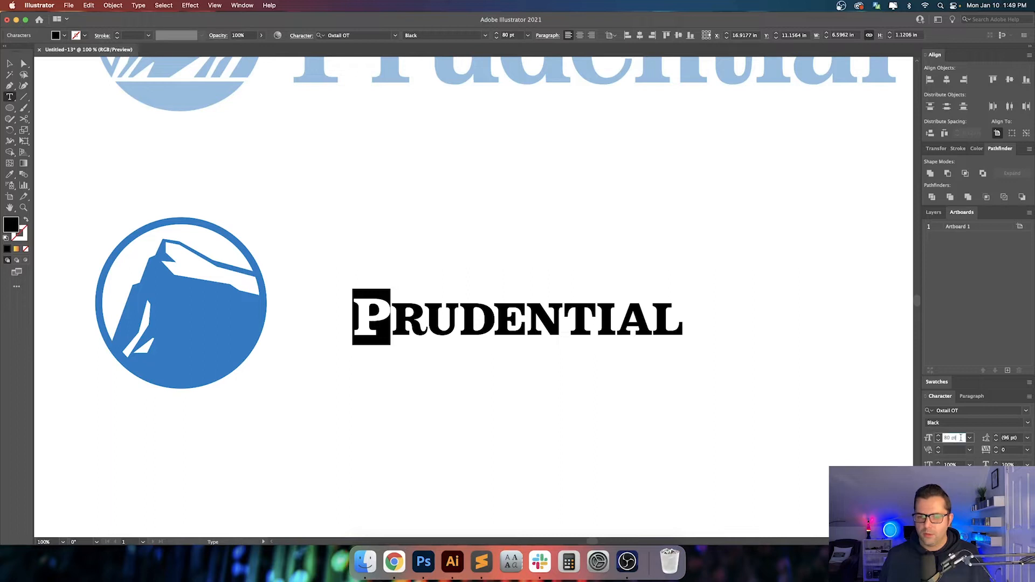
text(90)
key(Return)
key(Down)
key(Down)
key(Down)
key(Down)
key(Down)
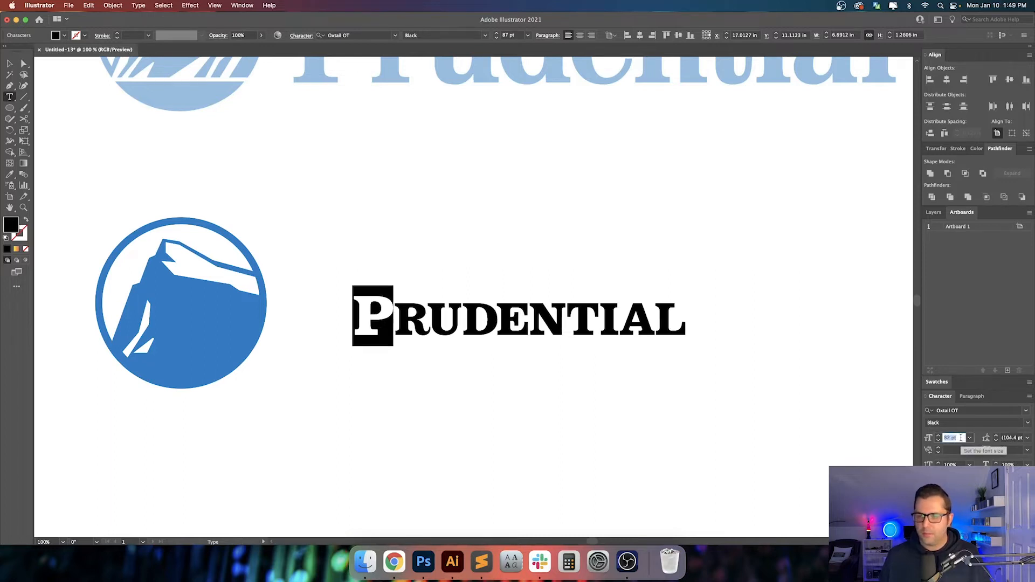
key(Return)
key(Escape)
click(564, 452)
- Examine the wordmark's proportions alongside the new emblem and the faded original logo
drag(562, 441, 588, 462)
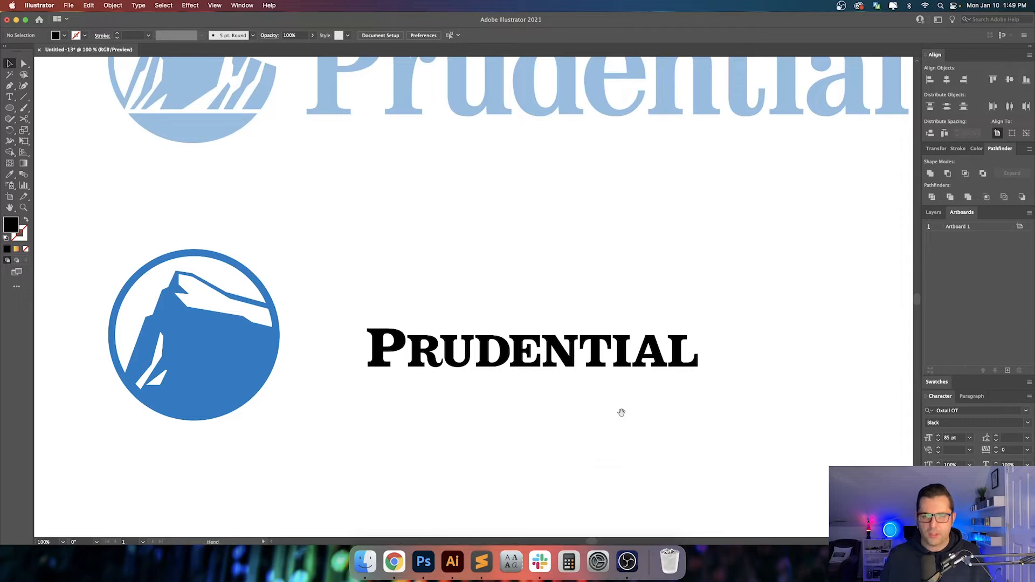
drag(621, 412, 634, 398)
click(627, 350)
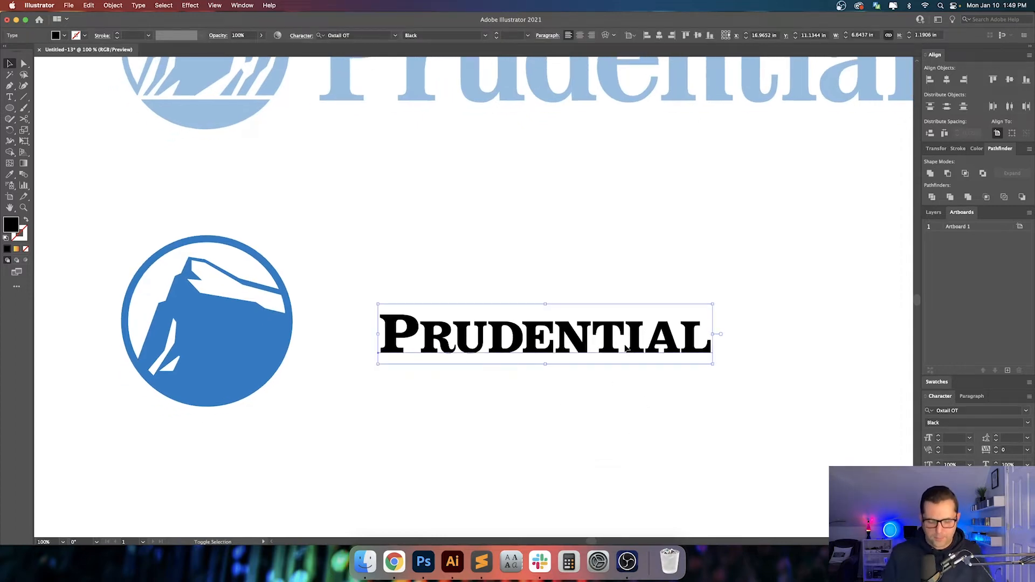
key(super+minus)
key(super+minus)
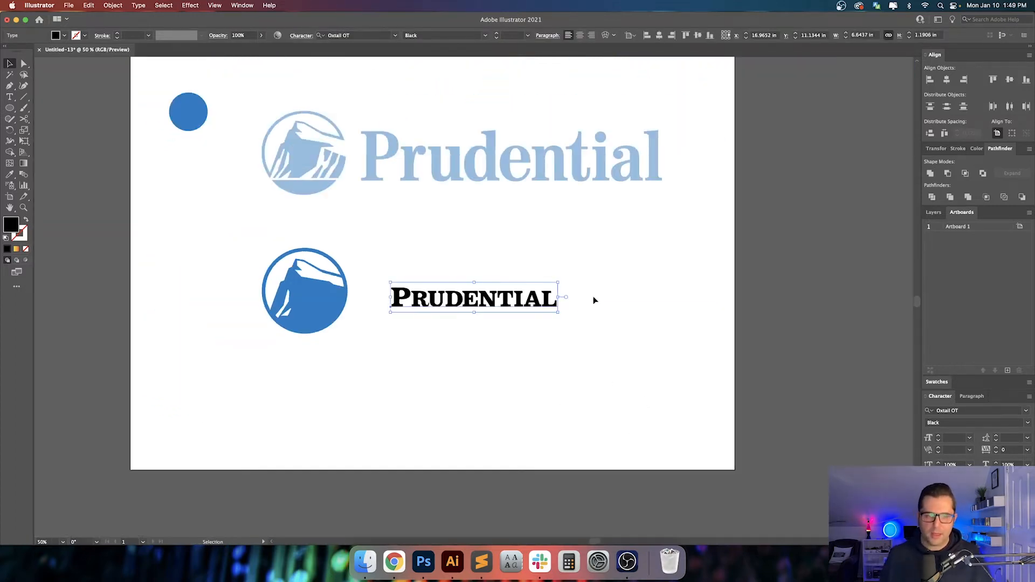
key(super+equal)
drag(485, 324, 702, 365)
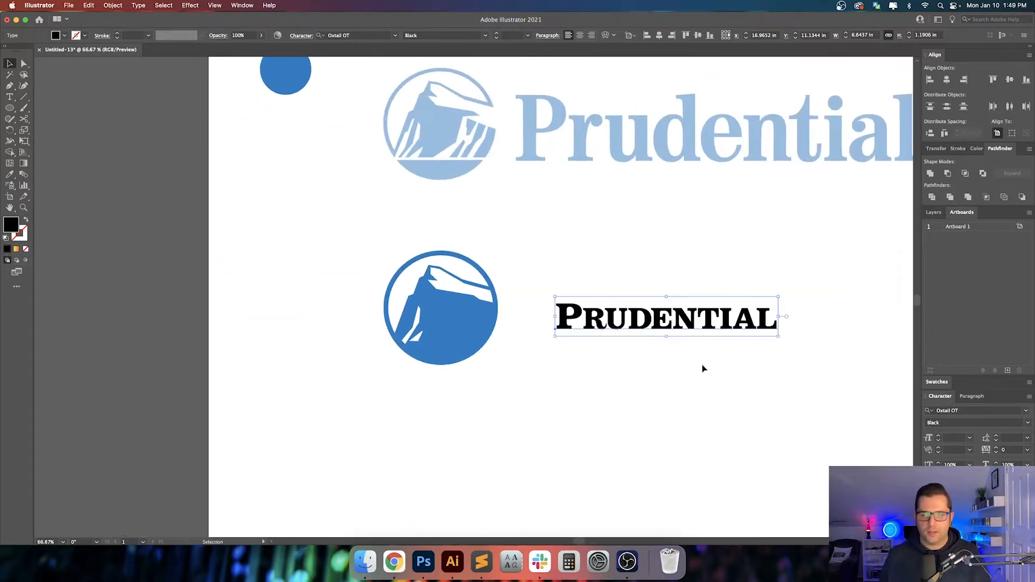
drag(724, 312, 235, 365)
click(719, 409)
drag(719, 409, 565, 410)
key(super+equal)
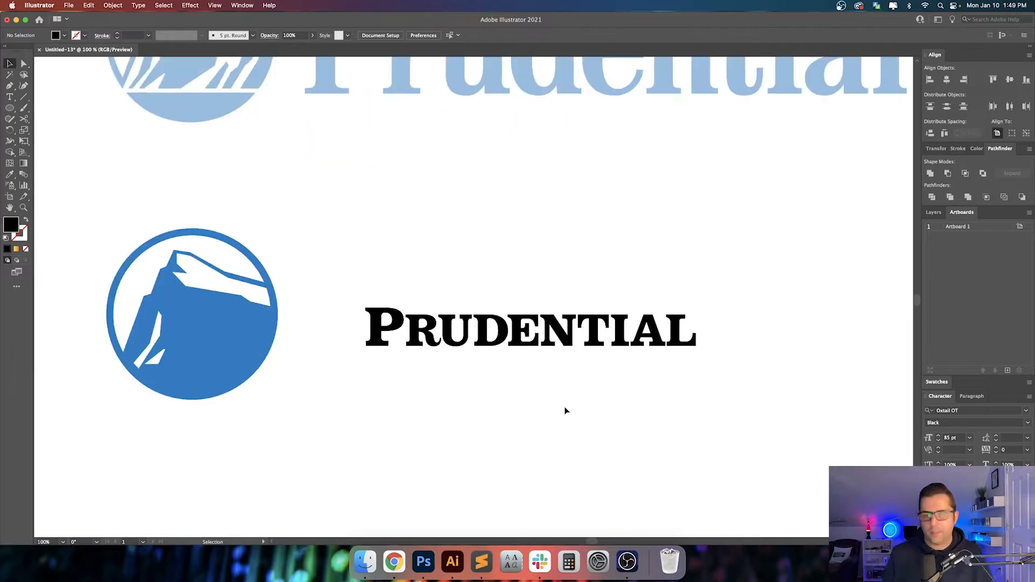
- Move the emblem close beside the wordmark and convert the wordmark text to outlines
drag(210, 334, 291, 338)
drag(545, 315, 624, 411)
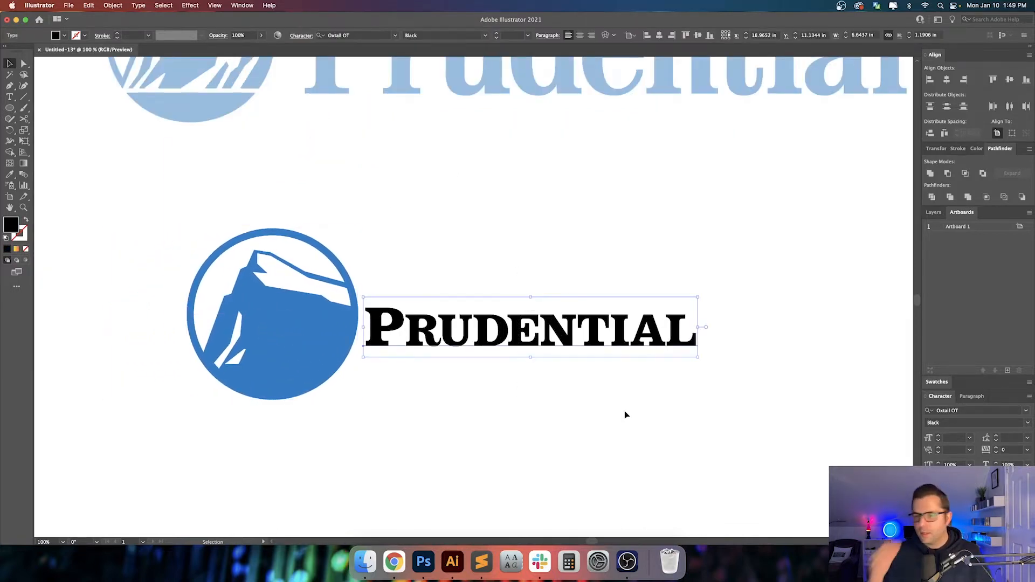
key(super+shift+o)
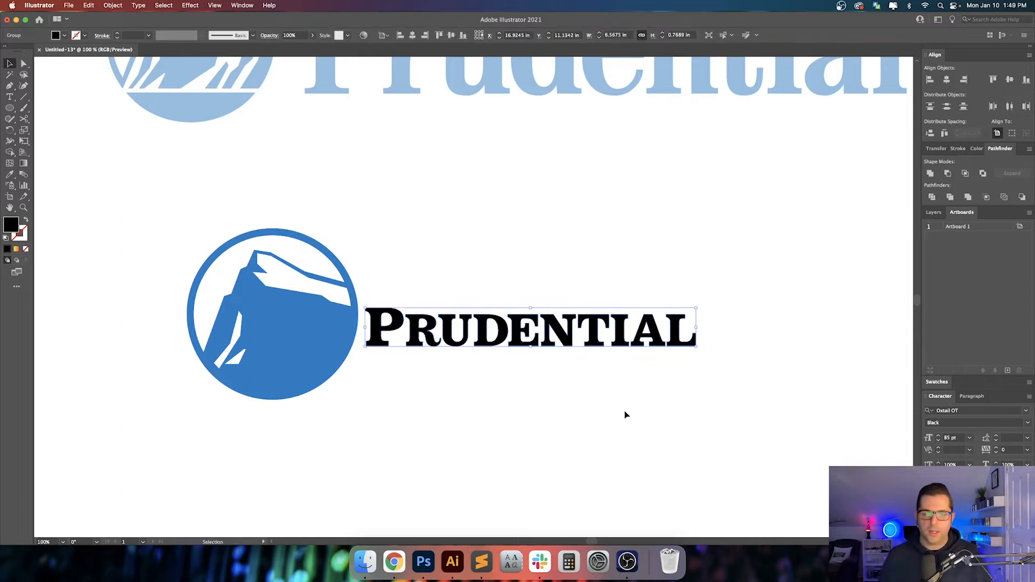
- Fill the outlined wordmark with the blue sampled from the emblem
key(i)
click(342, 351)
key(v)
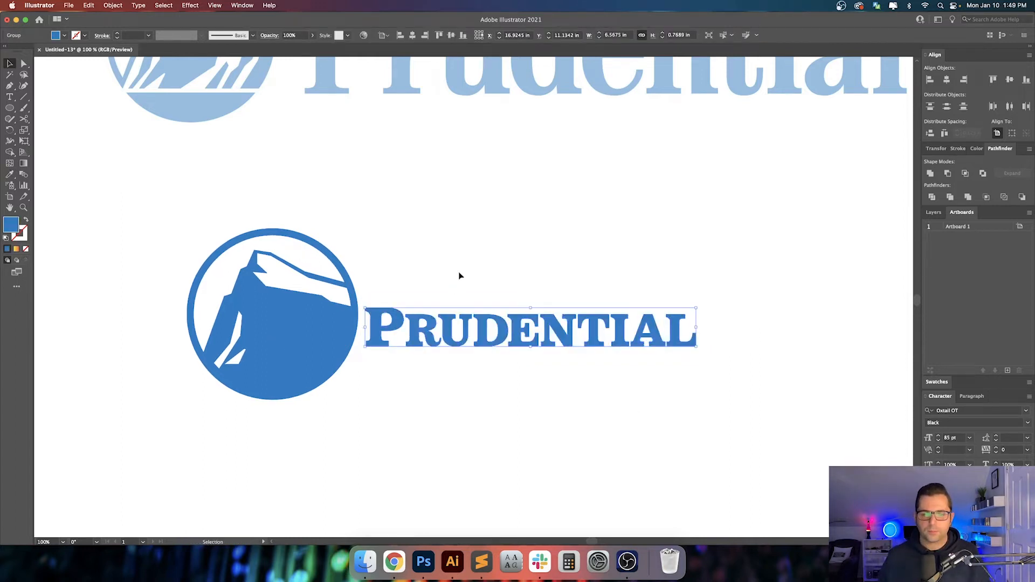
- Scale the wordmark proportionally to a height of 0.5 in
click(937, 148)
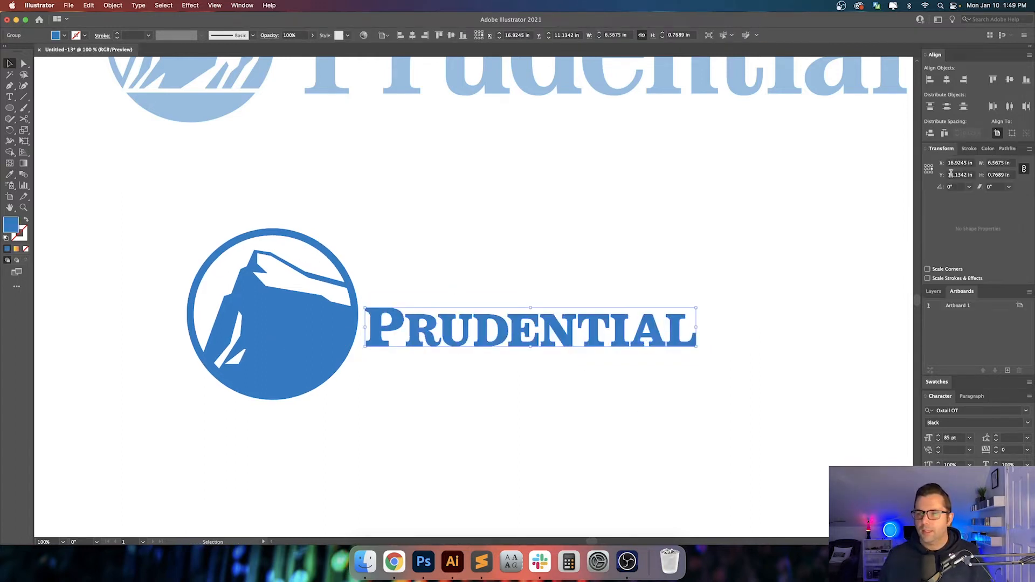
click(1003, 175)
text(0.5)
key(Return)
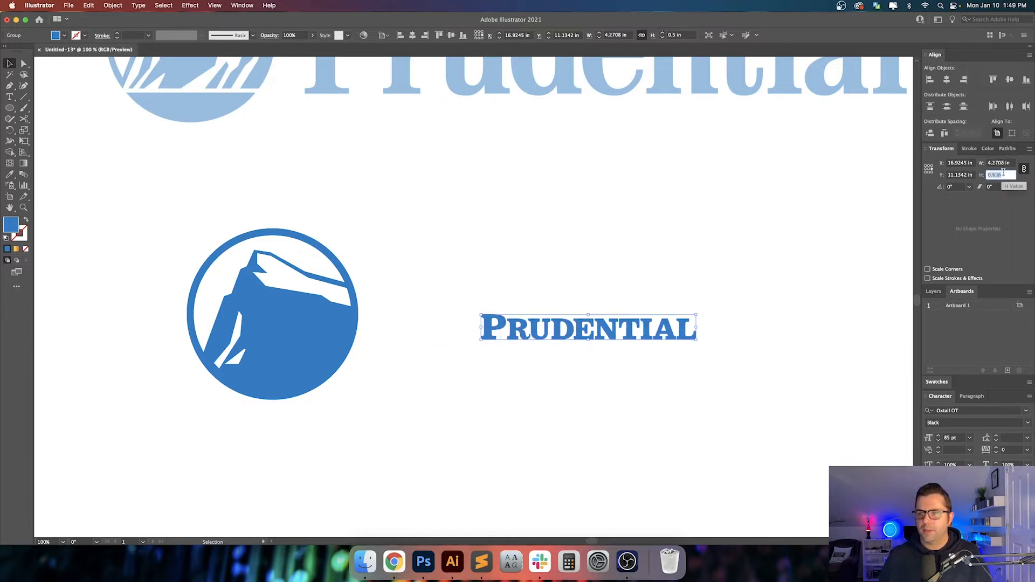
- Scale the mountain emblem proportionally to a height of 1 in
click(220, 344)
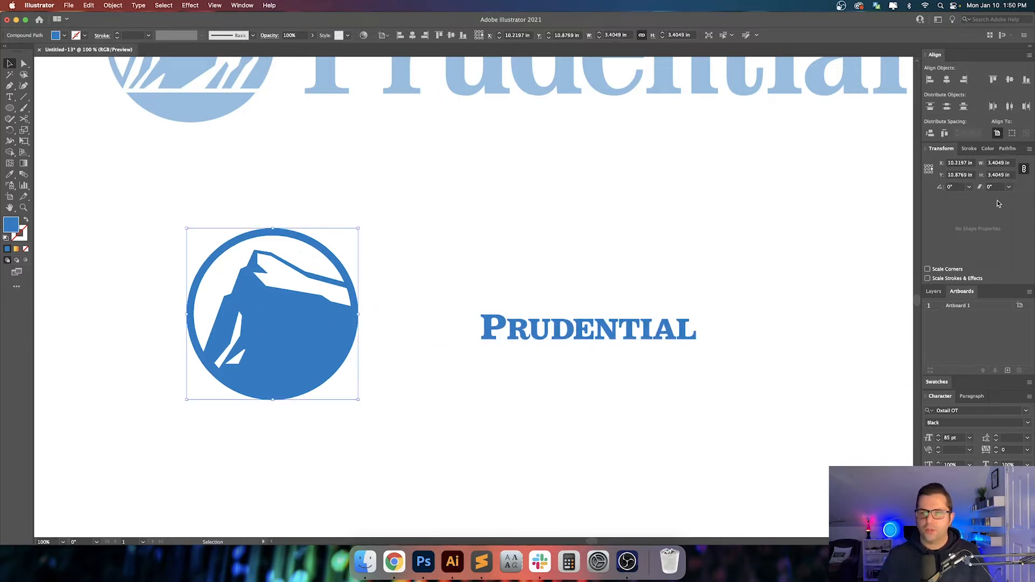
click(1007, 174)
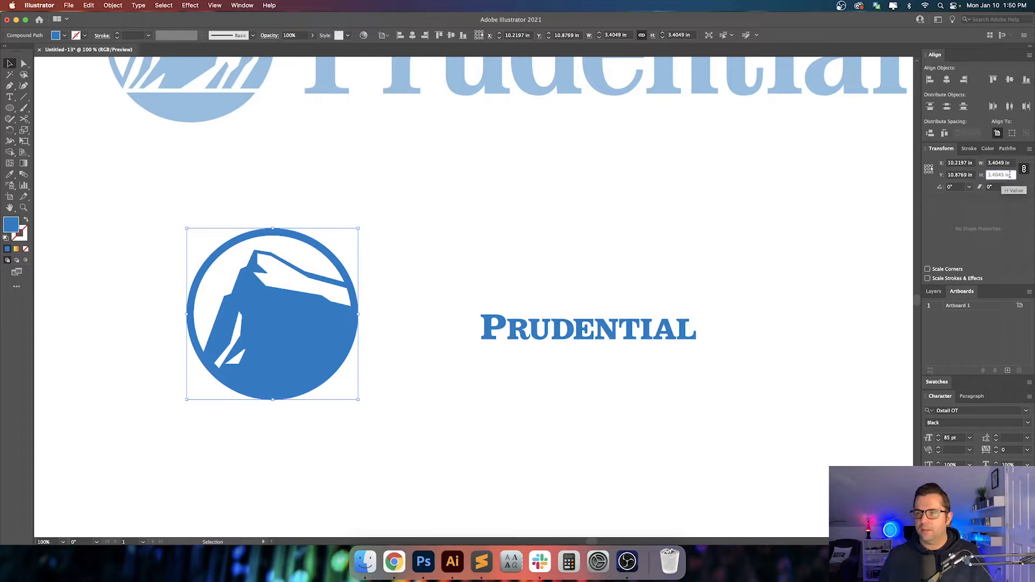
text(3)
key(Return)
key(Down)
key(Down)
key(Down)
key(Down)
key(Down)
key(Down)
key(Down)
key(Down)
key(Down)
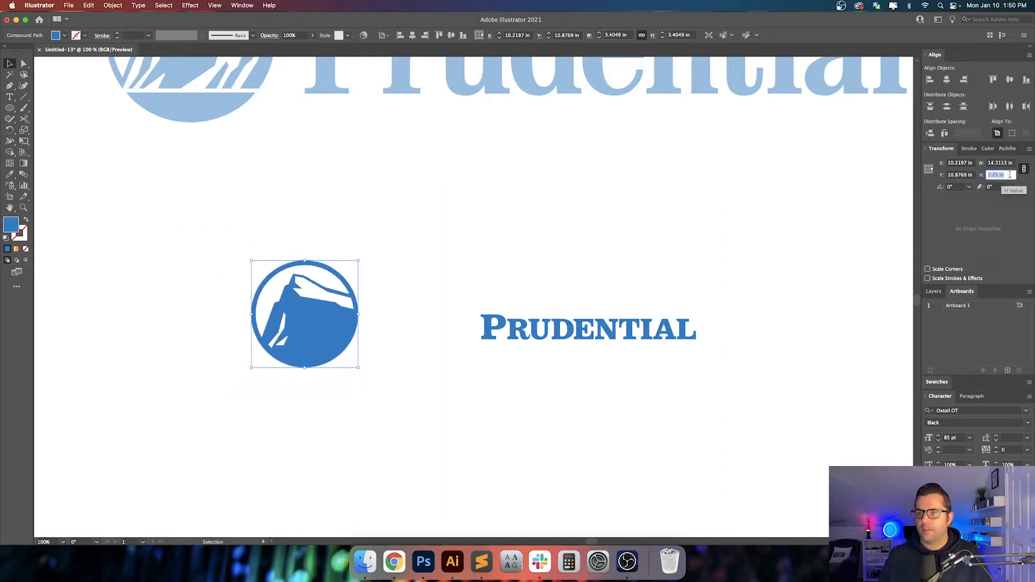
key(Up)
key(Down)
key(Down)
key(Down)
key(Down)
key(Down)
key(Down)
key(Down)
key(Down)
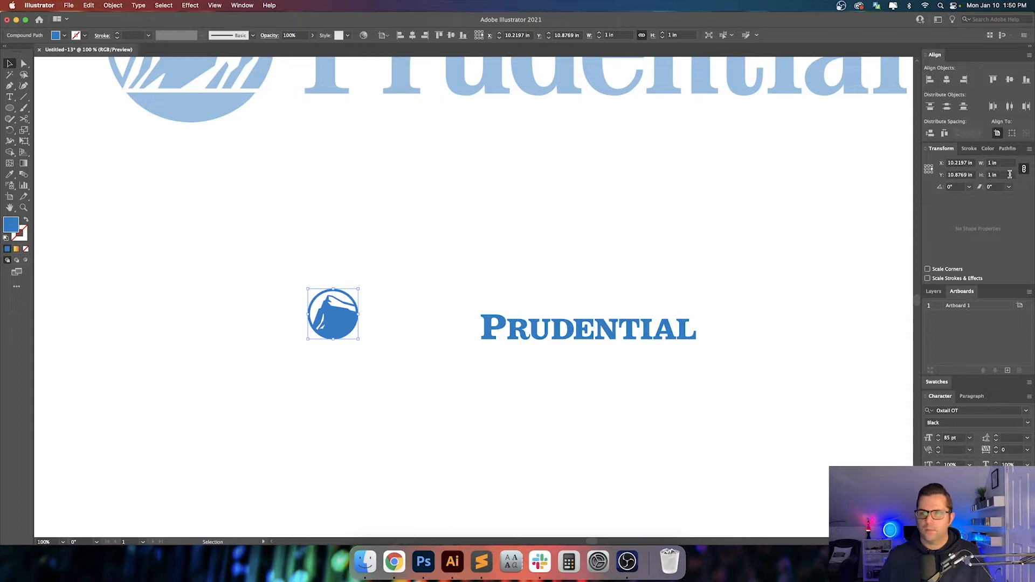
- Move the small emblem next to the wordmark and centre it vertically with the wordmark as the key object
click(688, 332)
key(super+equal)
scroll(272, 326, down, 1)
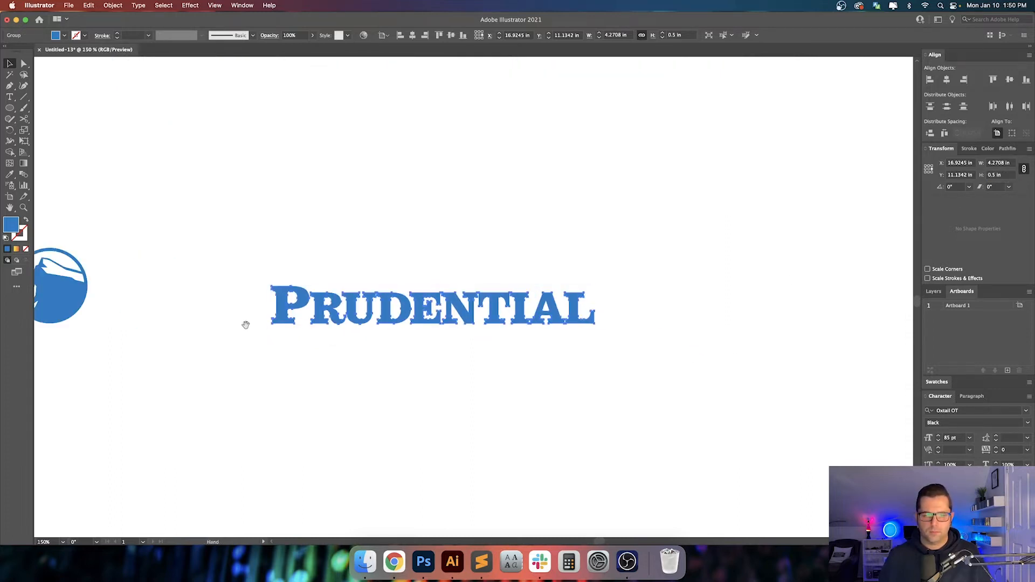
drag(245, 323, 394, 332)
drag(184, 293, 352, 312)
click(316, 248)
drag(526, 365, 526, 366)
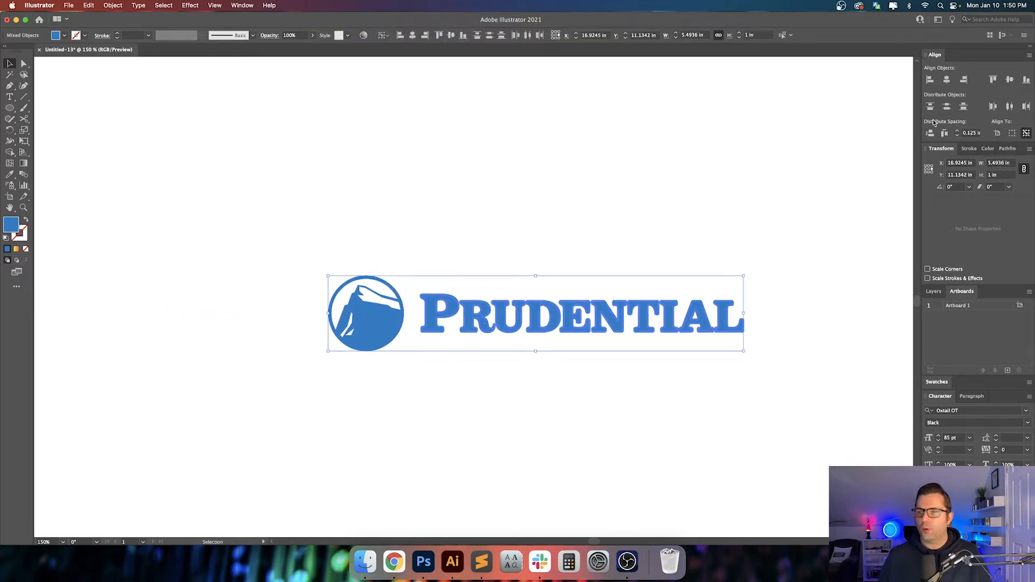
- Distribute the emblem and wordmark with a horizontal gap of 0.375 in, and deselect them
click(977, 133)
key(Up)
key(Up)
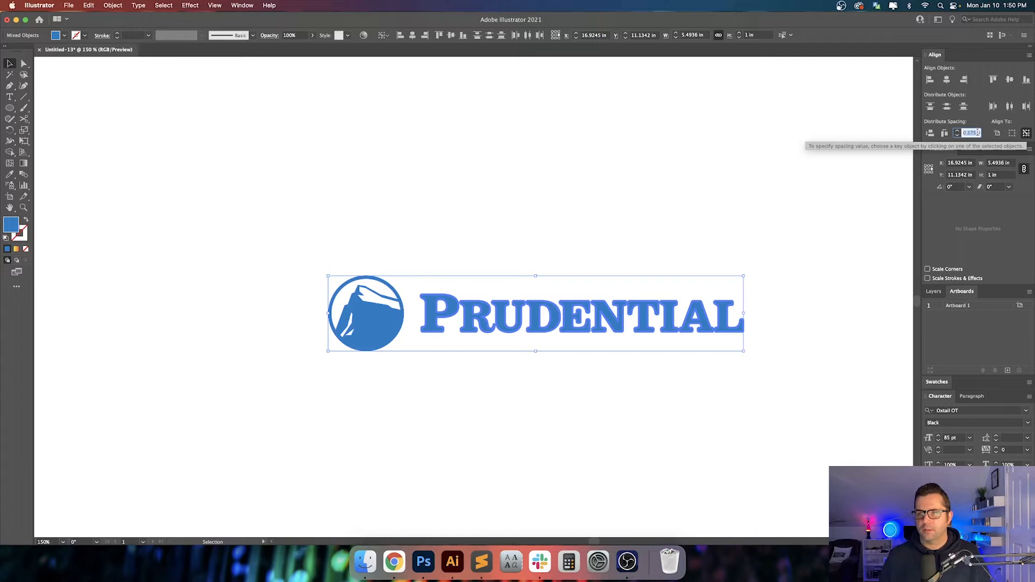
click(944, 133)
click(685, 188)
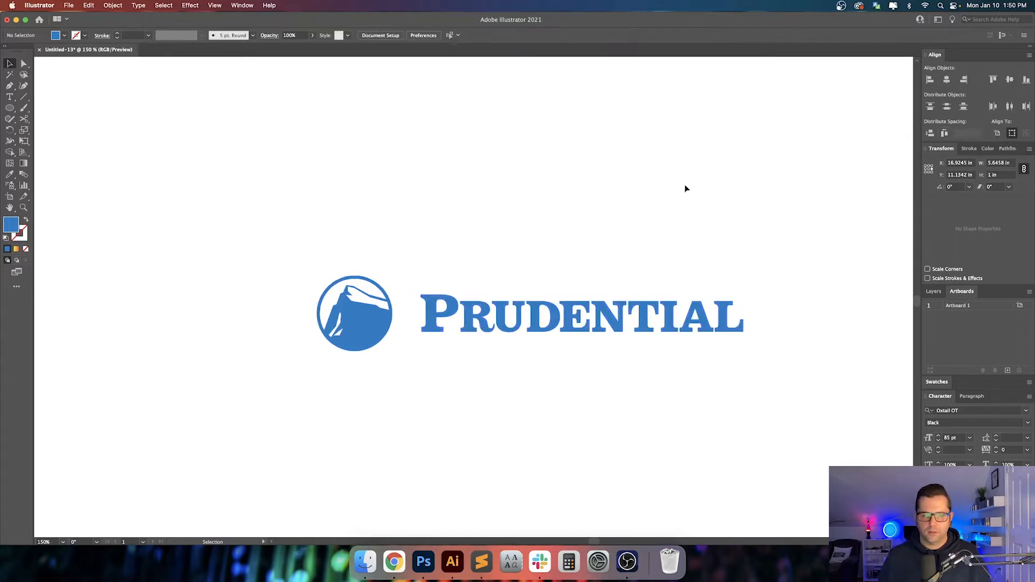
- Tighten the horizontal gap between emblem and wordmark to 0.25 in and finally to 0.125 in, and deselect them
drag(686, 188, 335, 374)
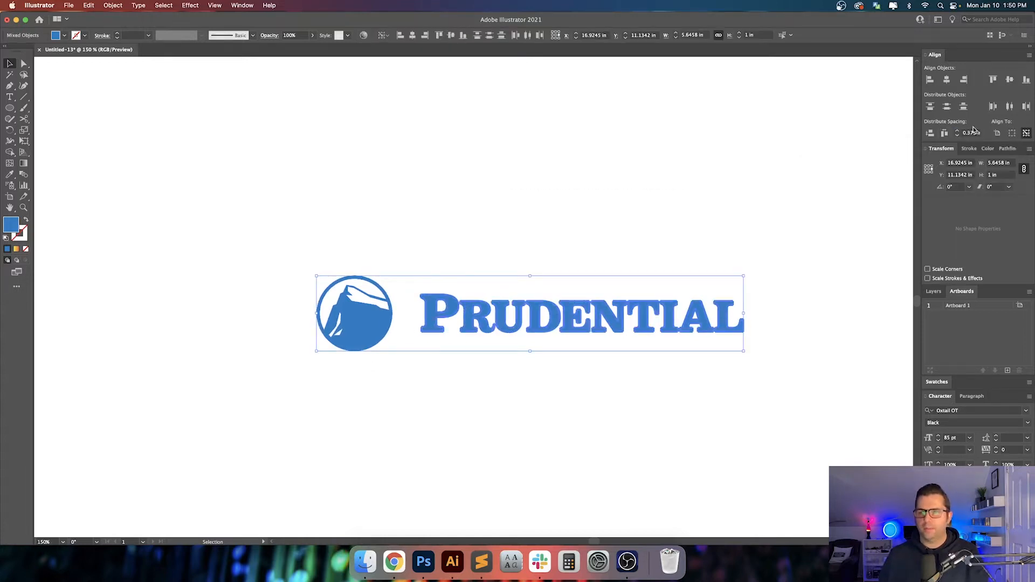
click(973, 133)
key(Down)
click(944, 133)
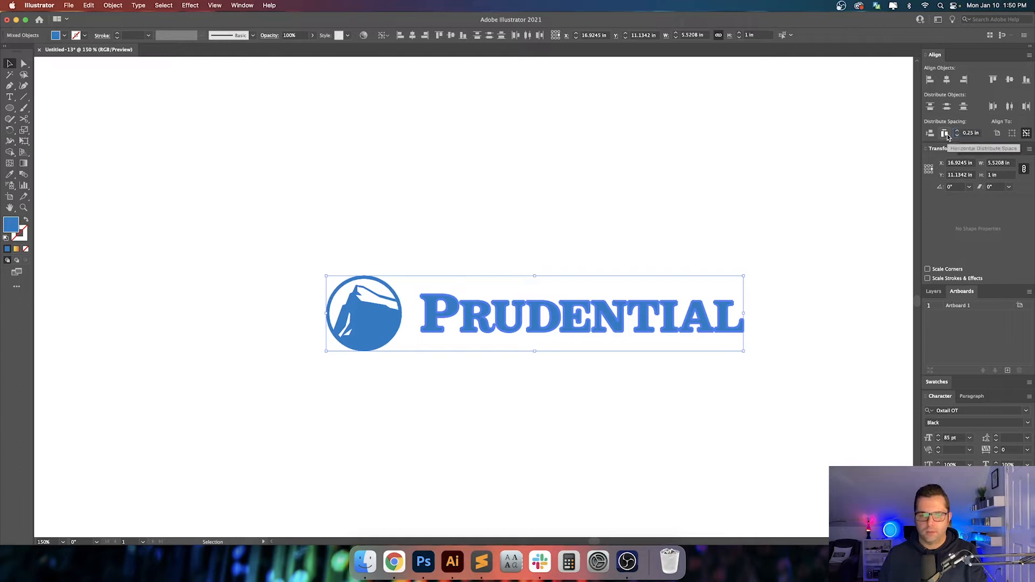
click(964, 134)
key(Down)
click(944, 133)
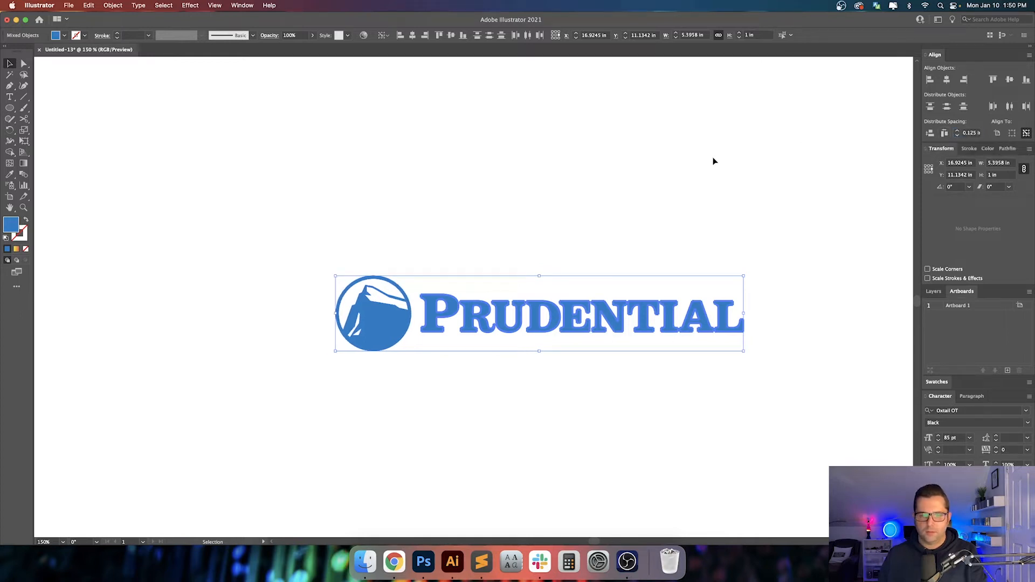
click(692, 185)
- Select the emblem and wordmark together and scale the whole logo up proportionally
drag(751, 248, 718, 254)
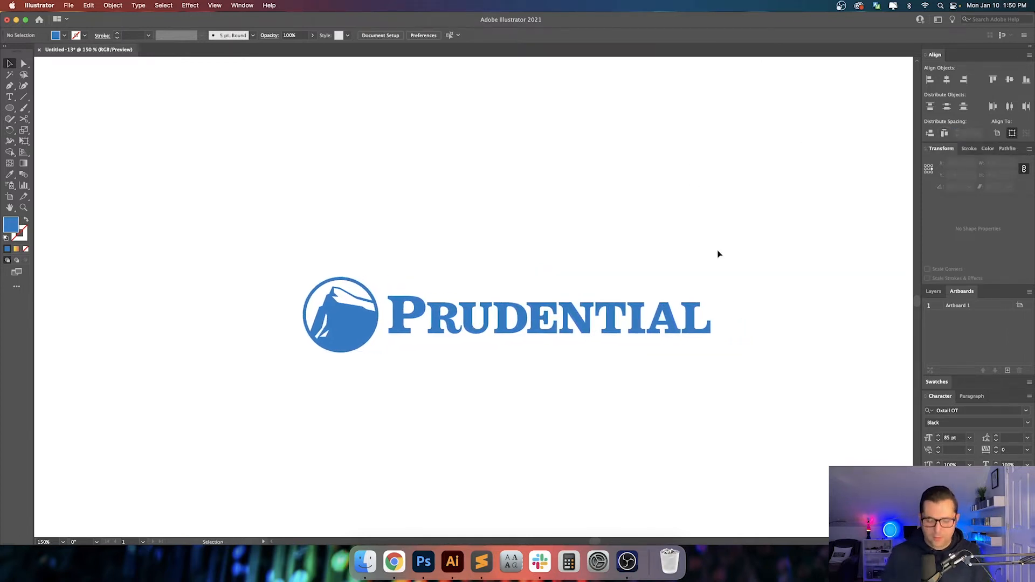
key(super+minus)
drag(311, 256, 663, 397)
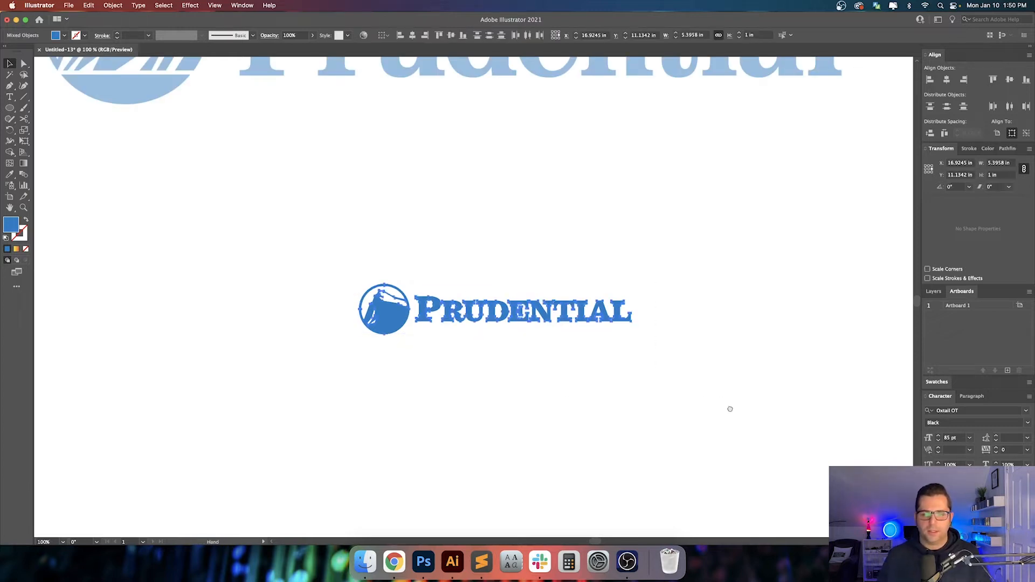
drag(730, 409, 795, 388)
drag(698, 316, 803, 357)
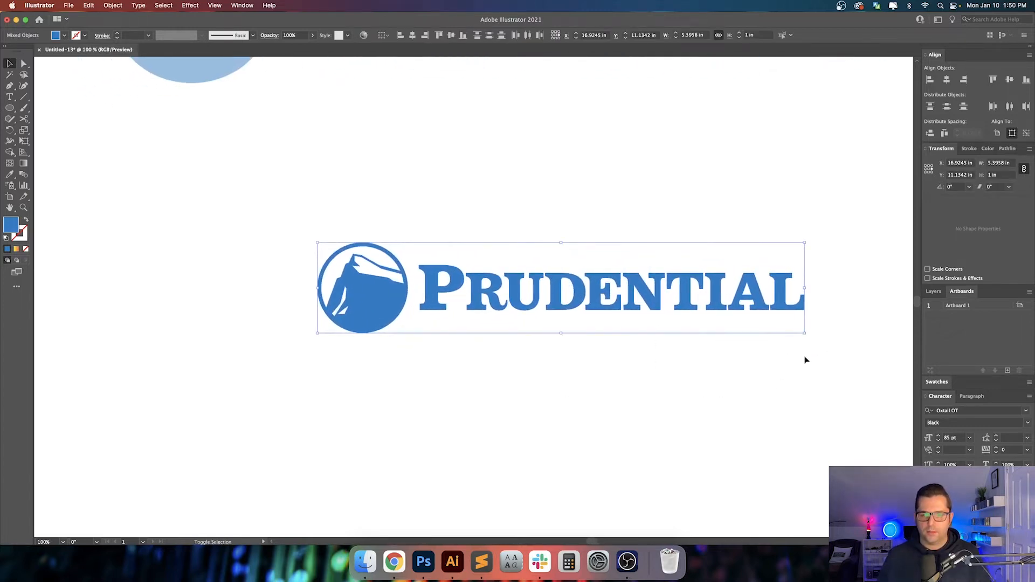
- Reposition the anchor points at the bend and near the peak on the underside of the emblem's ridge line, and deselect them
click(803, 358)
drag(646, 388, 557, 405)
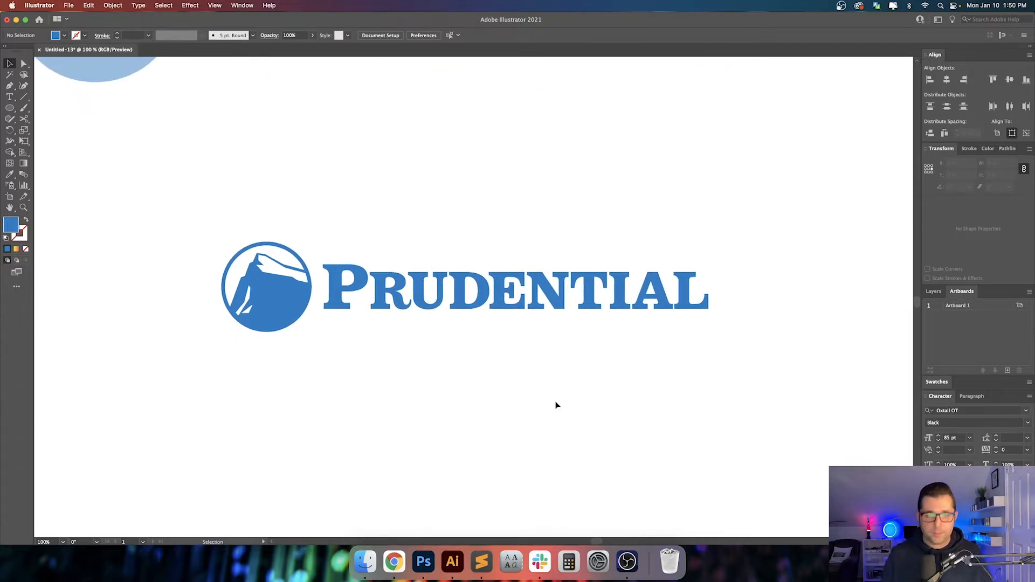
scroll(556, 405, down, 3)
drag(226, 151, 737, 296)
click(578, 305)
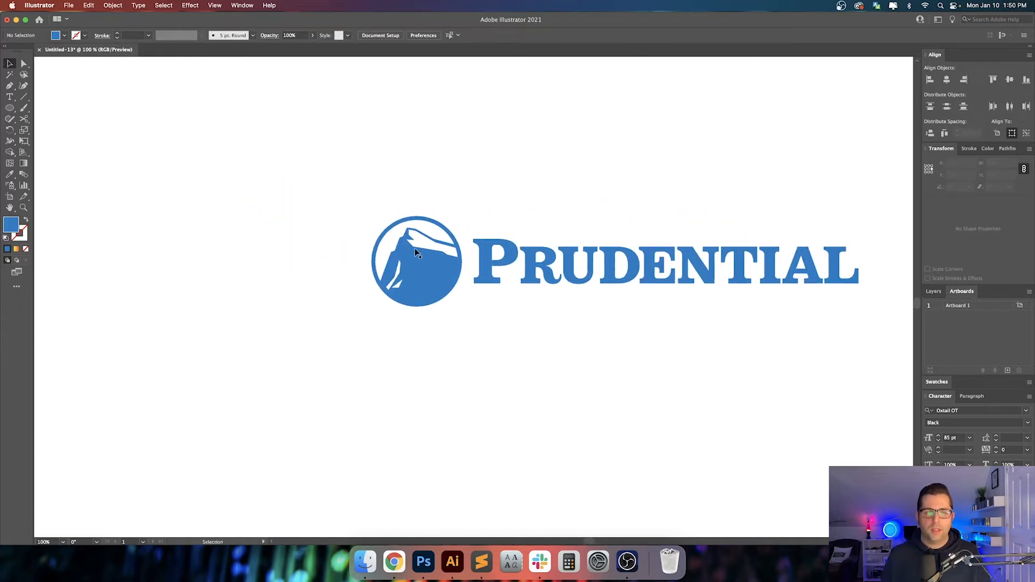
scroll(415, 253, up, 6)
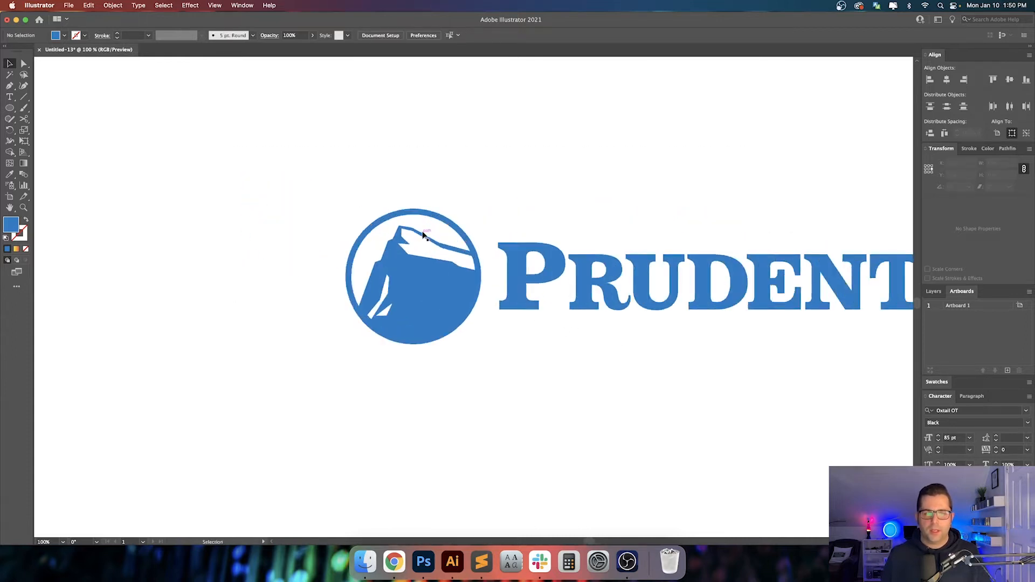
key(a)
drag(495, 295, 496, 298)
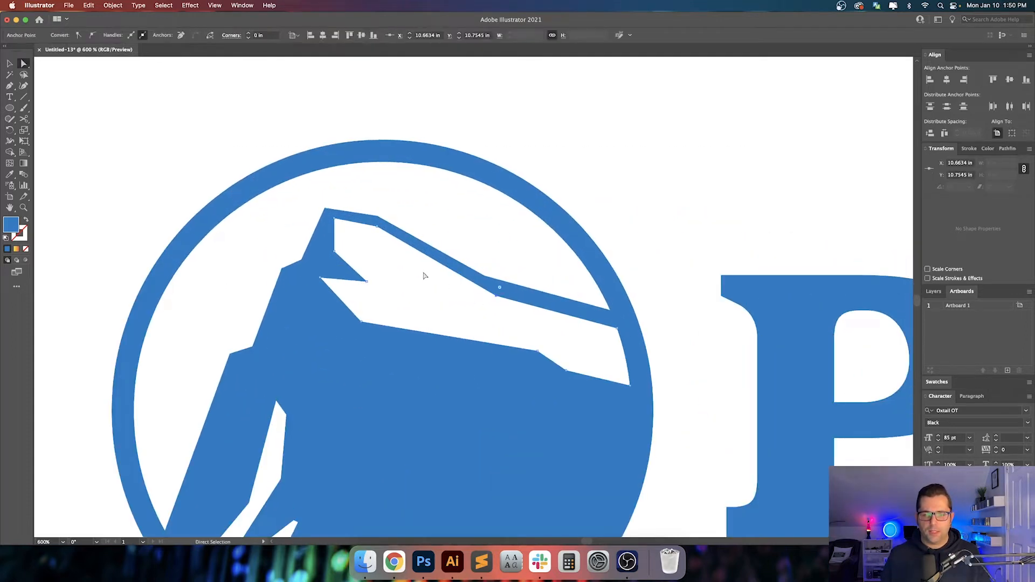
drag(378, 226, 338, 229)
click(635, 246)
- Fine-tune the anchor at the bend on the ridge line's underside by nudging it up and left, and deselect everything
scroll(635, 246, down, 3)
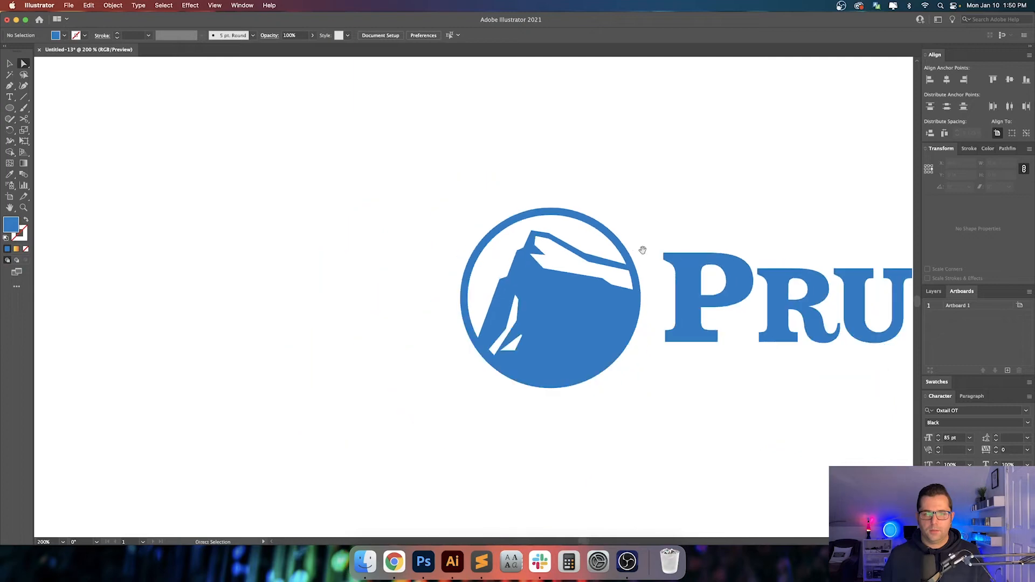
drag(644, 252, 500, 234)
scroll(439, 238, up, 3)
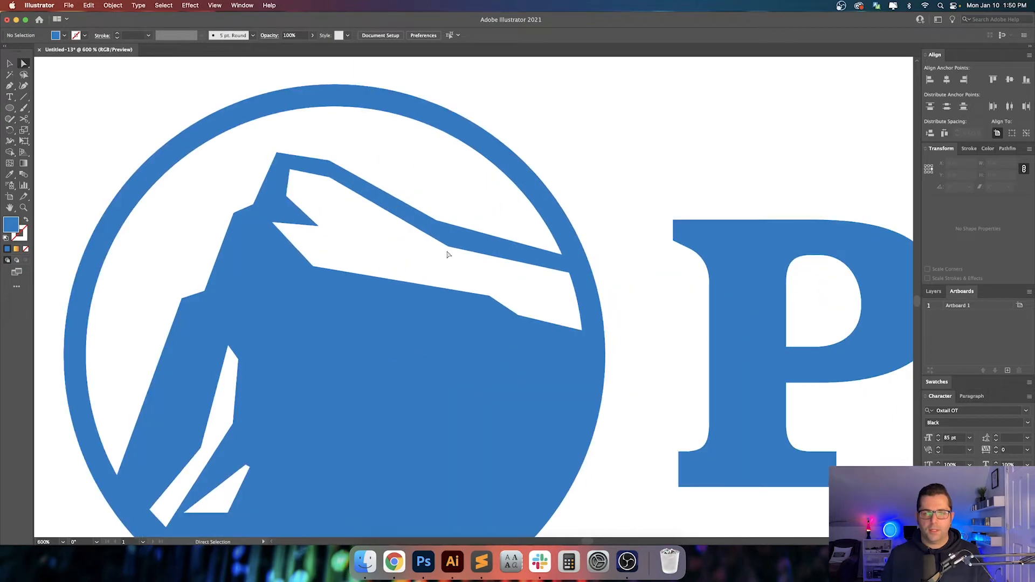
click(450, 248)
drag(449, 248, 450, 247)
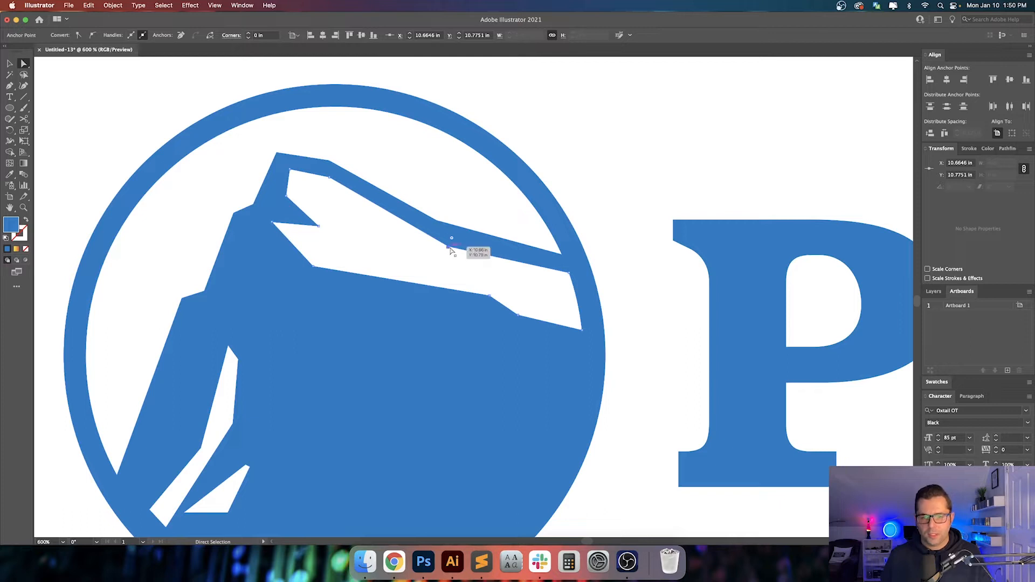
key(super+z)
key(super+z)
key(super+z)
key(super+z)
key(Up)
key(Up)
key(Up)
key(Up)
key(Up)
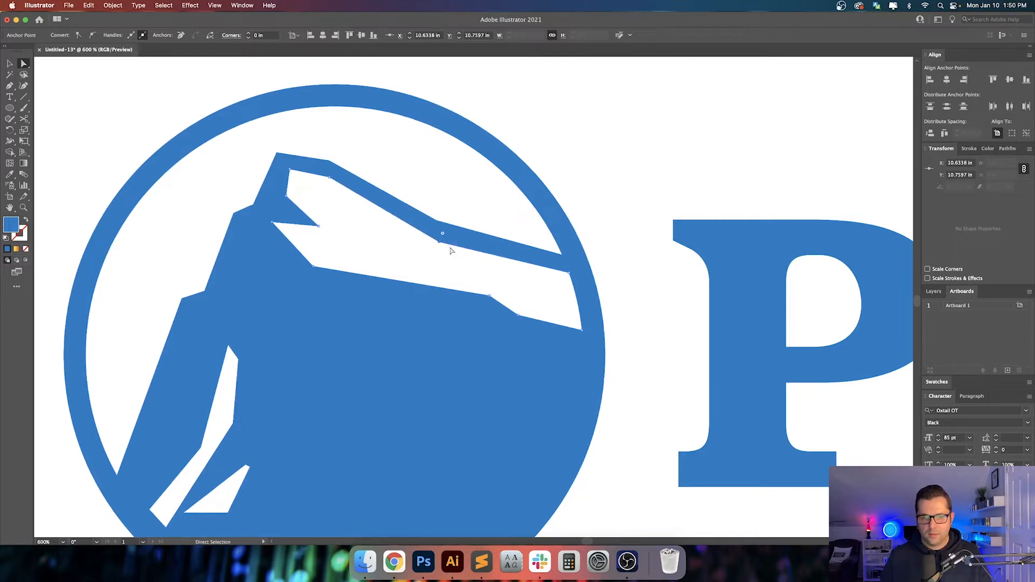
click(530, 188)
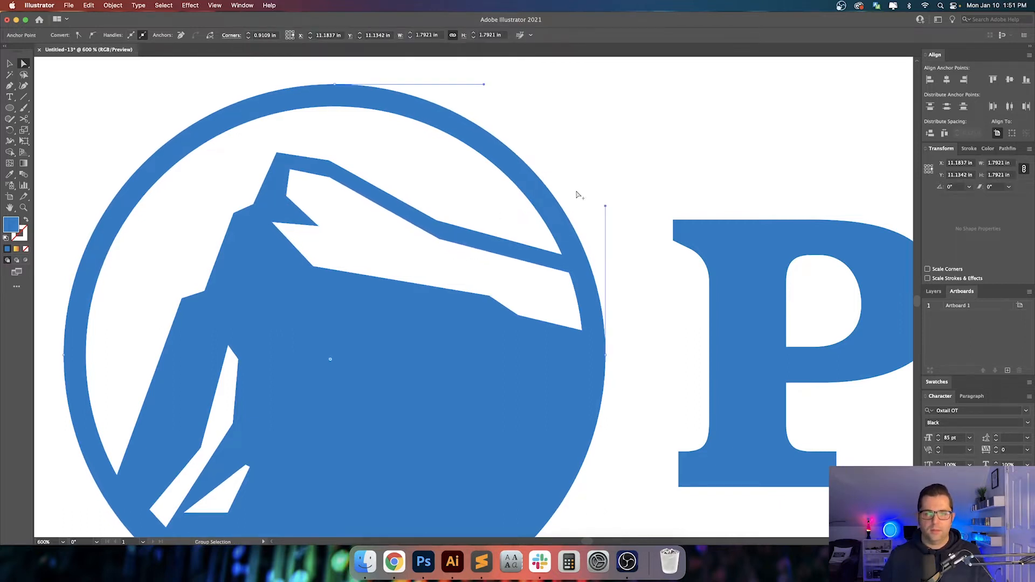
scroll(577, 194, down, 2)
click(641, 170)
- Select the emblem and wordmark together and place a duplicate of the whole logo straight below the original
drag(666, 161, 461, 215)
key(v)
scroll(568, 169, down, 2)
scroll(442, 180, down, 2)
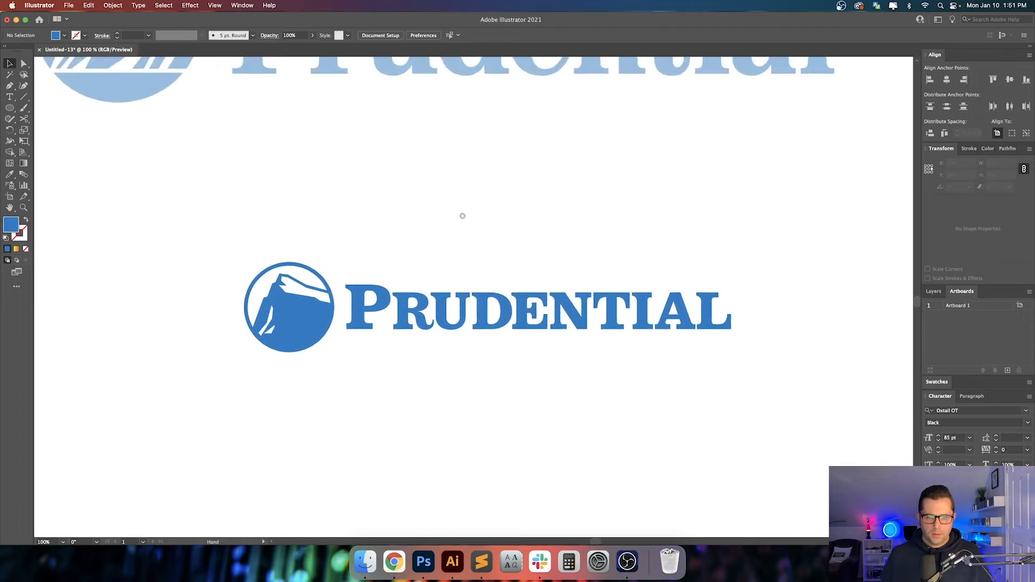
drag(226, 234, 803, 412)
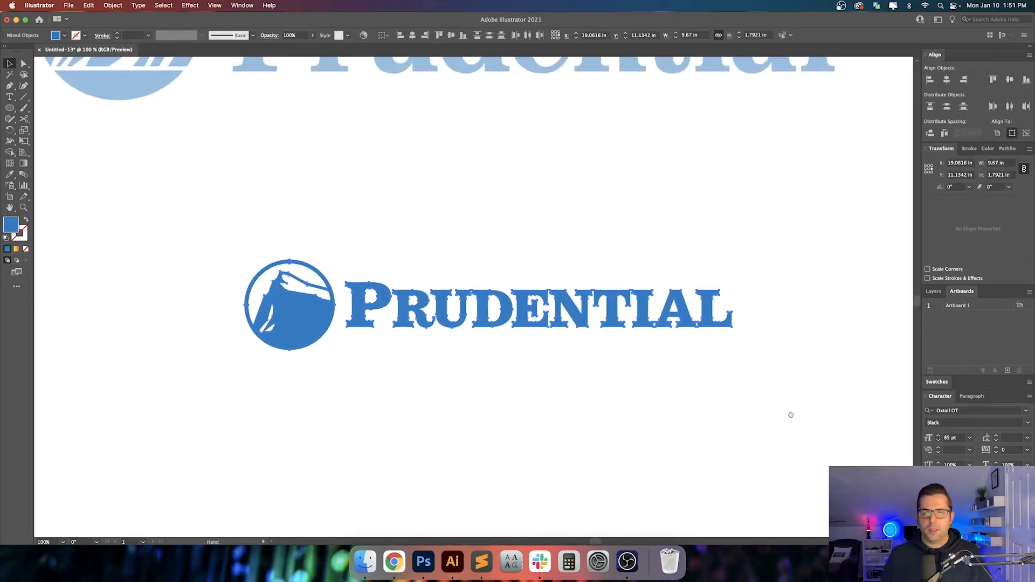
scroll(792, 399, down, 1)
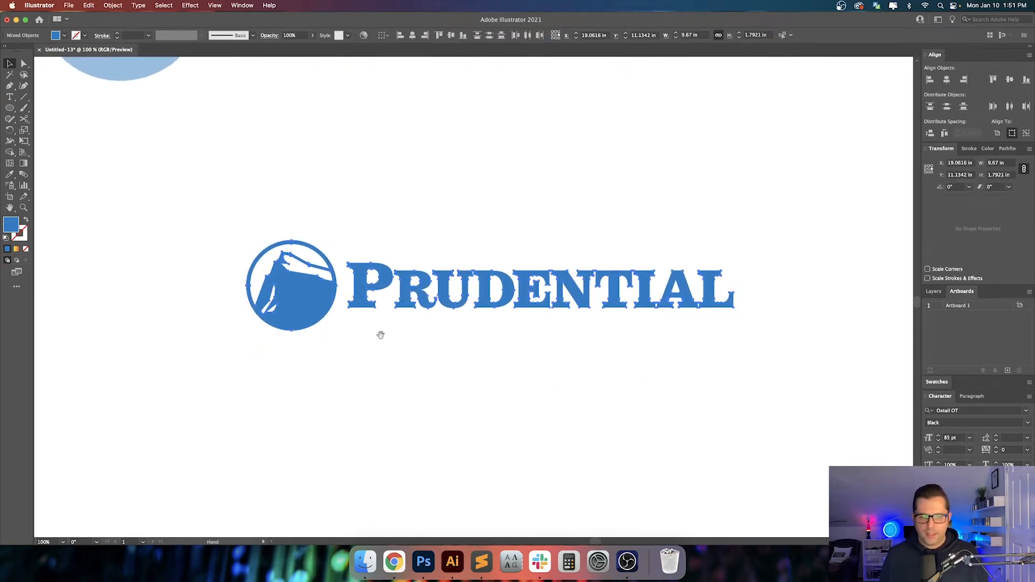
scroll(350, 244, down, 2)
drag(350, 243, 355, 362)
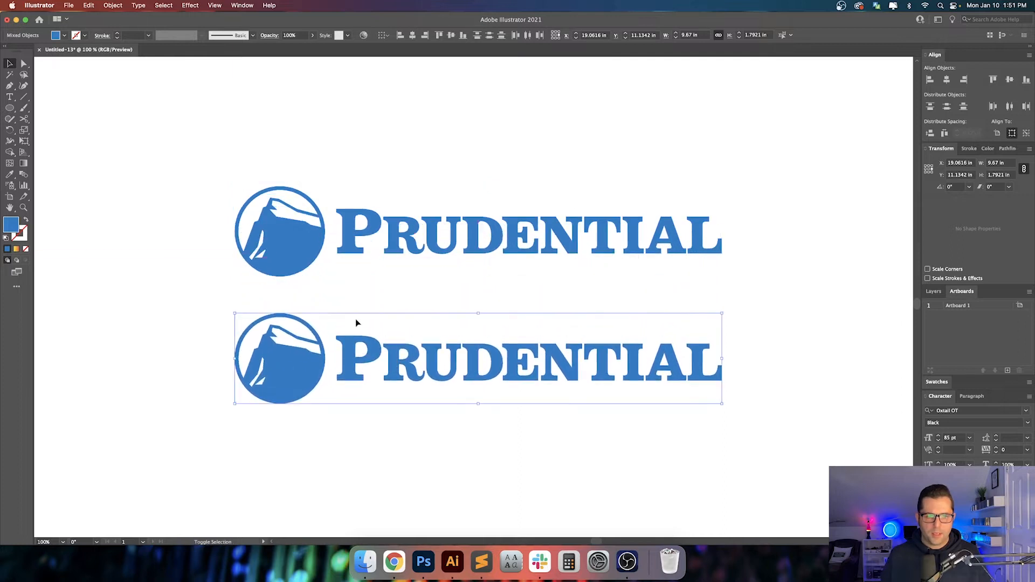
drag(354, 302, 364, 297)
- Change the fill of the lower logo copy to dark navy #003149, and deselect it
drag(191, 307, 328, 320)
drag(780, 423, 780, 424)
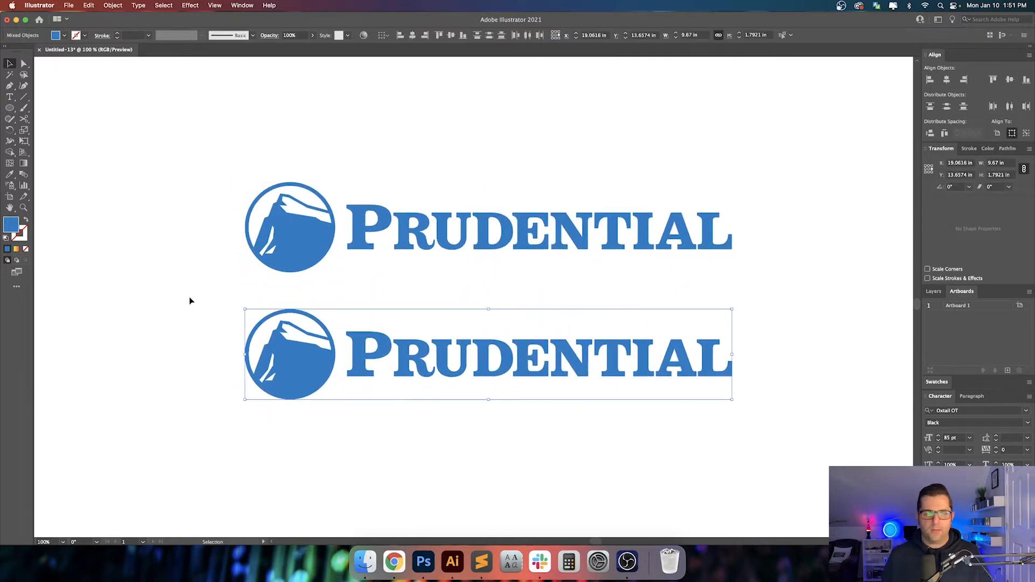
double_click(10, 224)
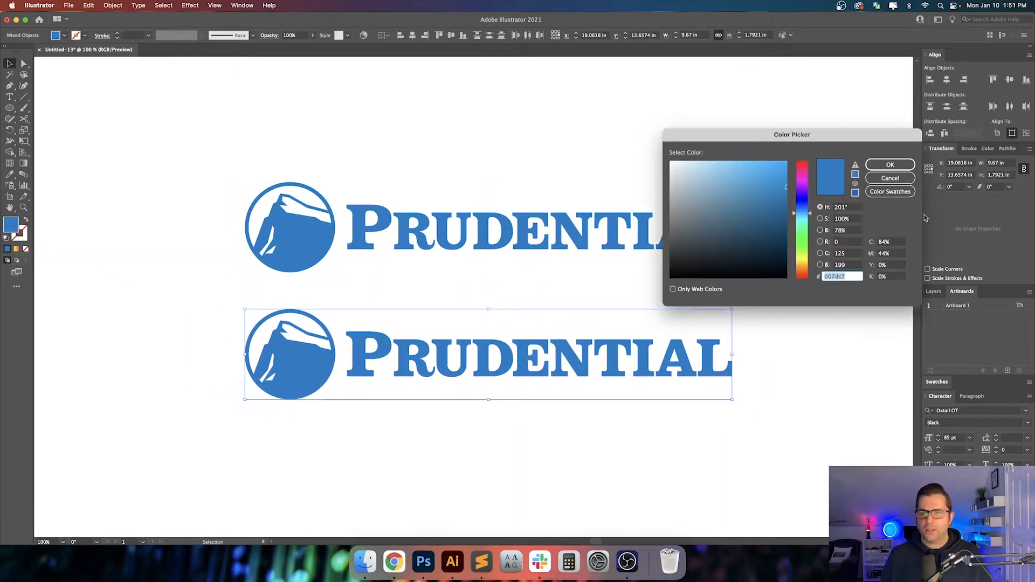
drag(782, 226, 795, 239)
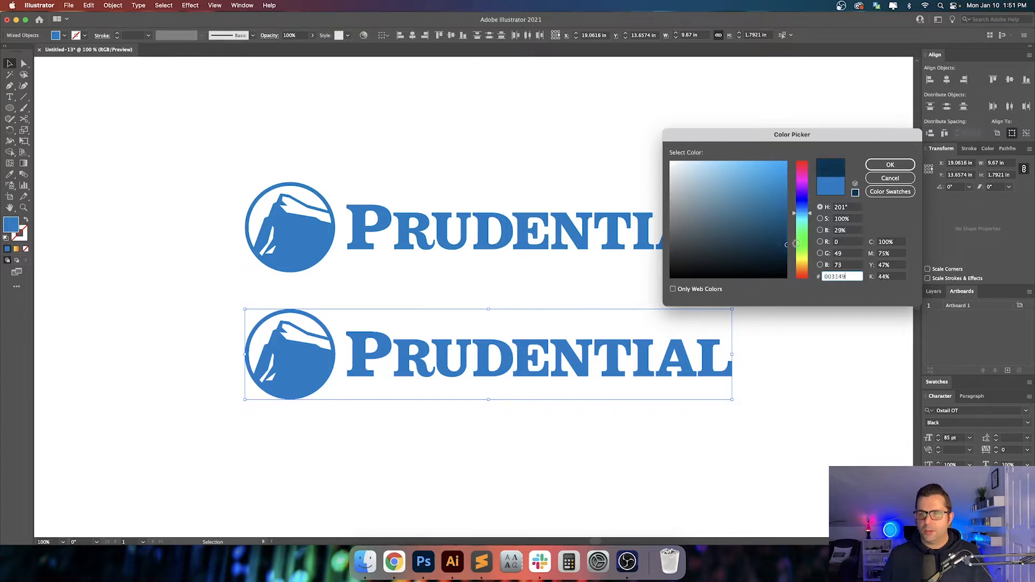
key(Return)
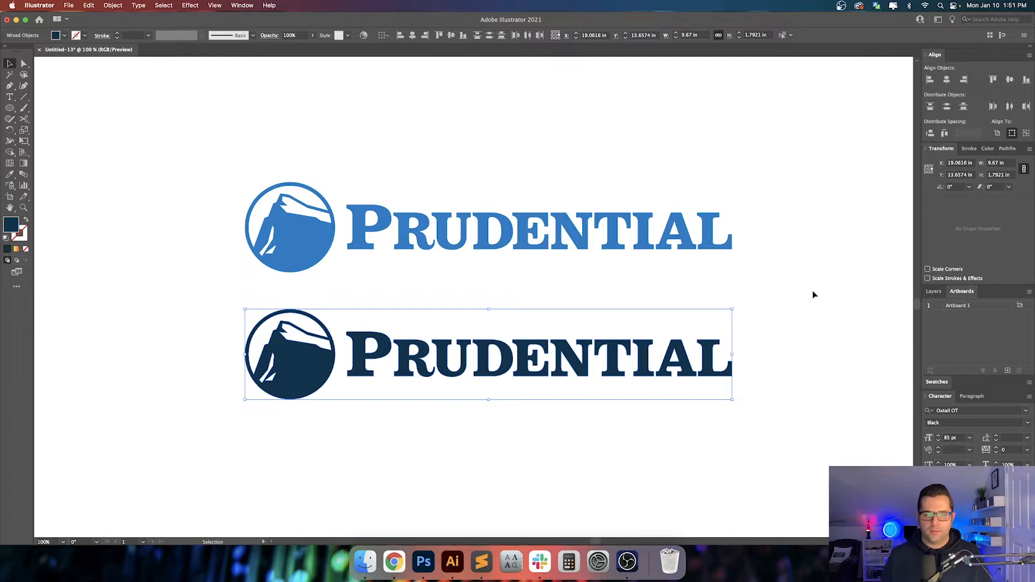
click(812, 290)
drag(812, 290, 795, 268)
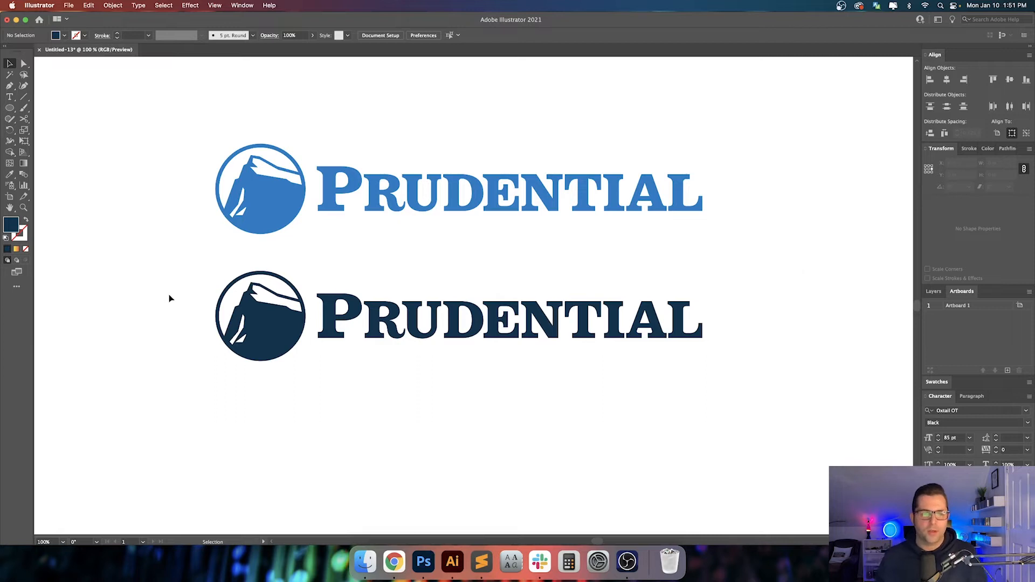
- Select the lower logo copy and set its fill to the medium blue #00597c
drag(202, 260, 620, 400)
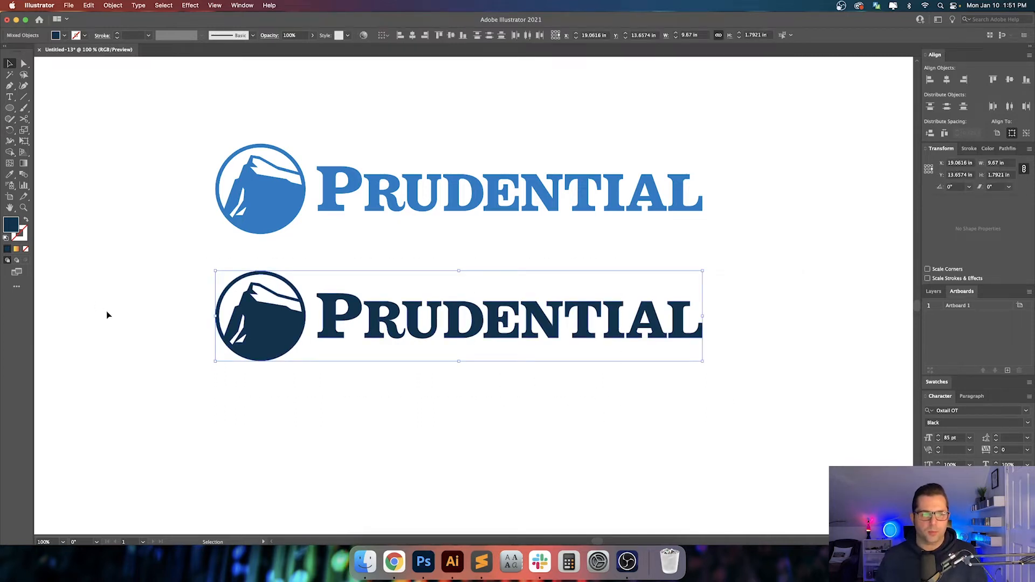
double_click(18, 230)
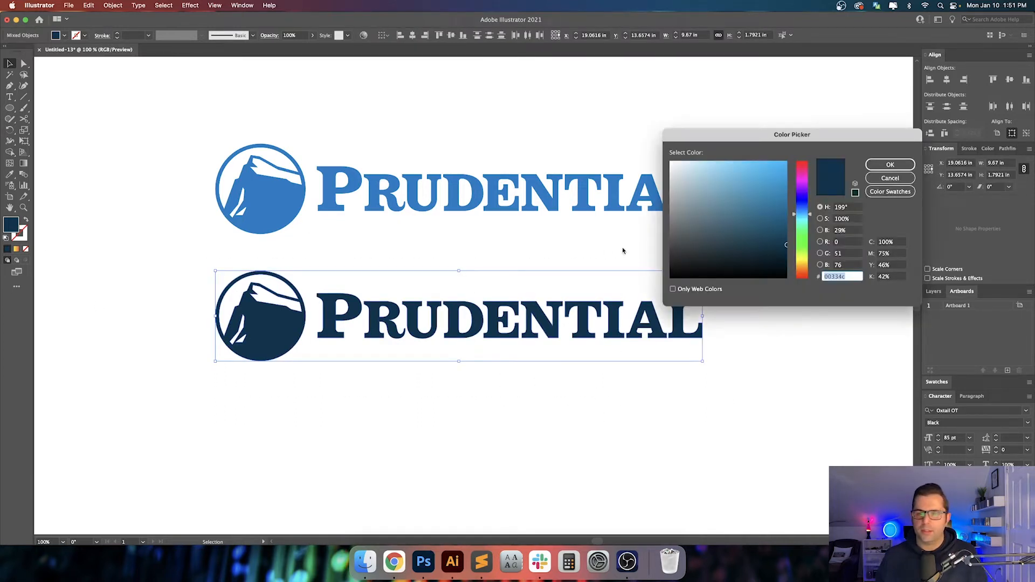
click(789, 216)
drag(792, 217, 792, 220)
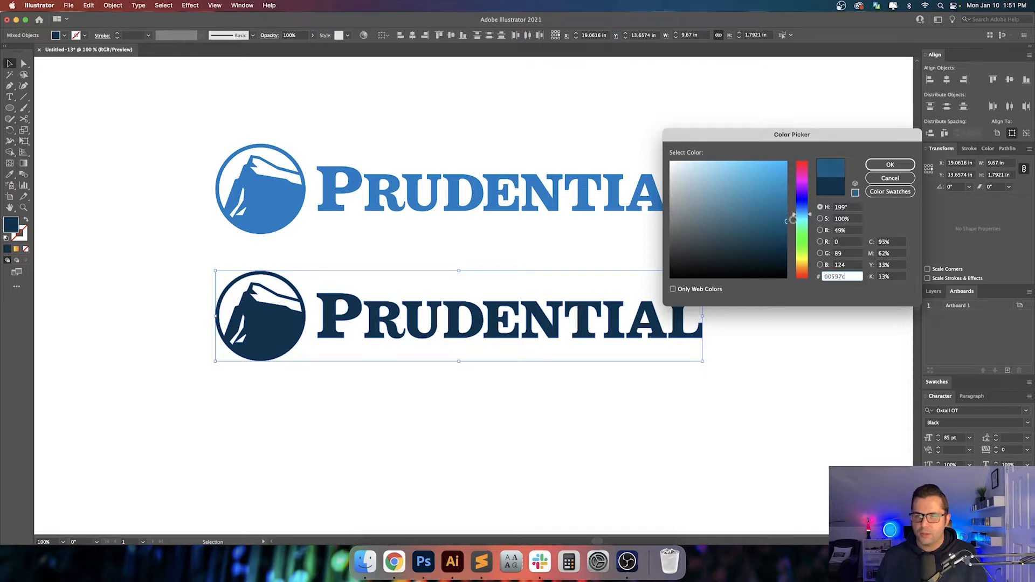
key(Return)
- Duplicate the medium-blue logo straight below itself, fill the third copy with dark teal #00303f, and deselect it
scroll(732, 414, down, 3)
scroll(732, 413, left, 3)
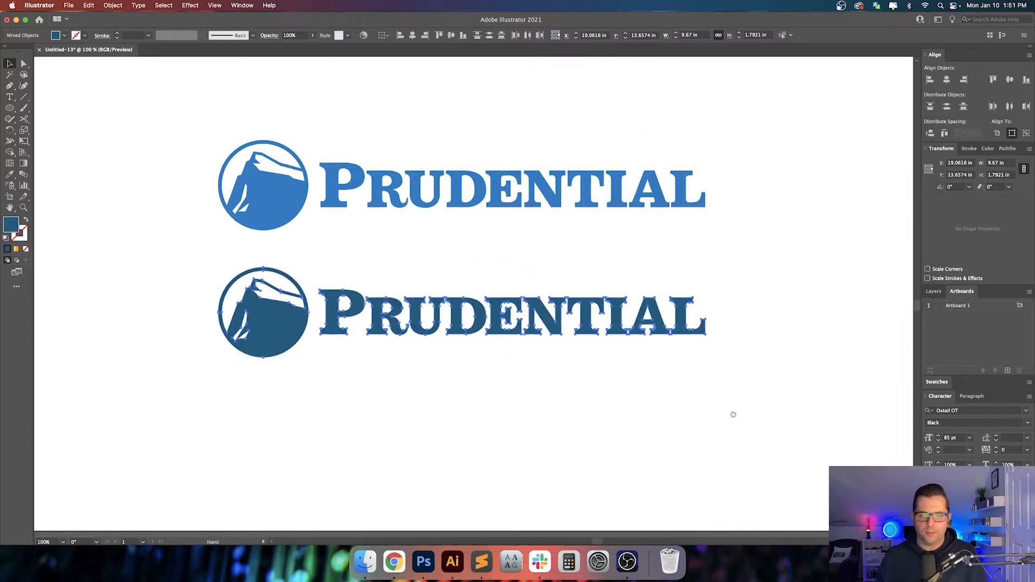
drag(641, 280, 641, 408)
double_click(11, 223)
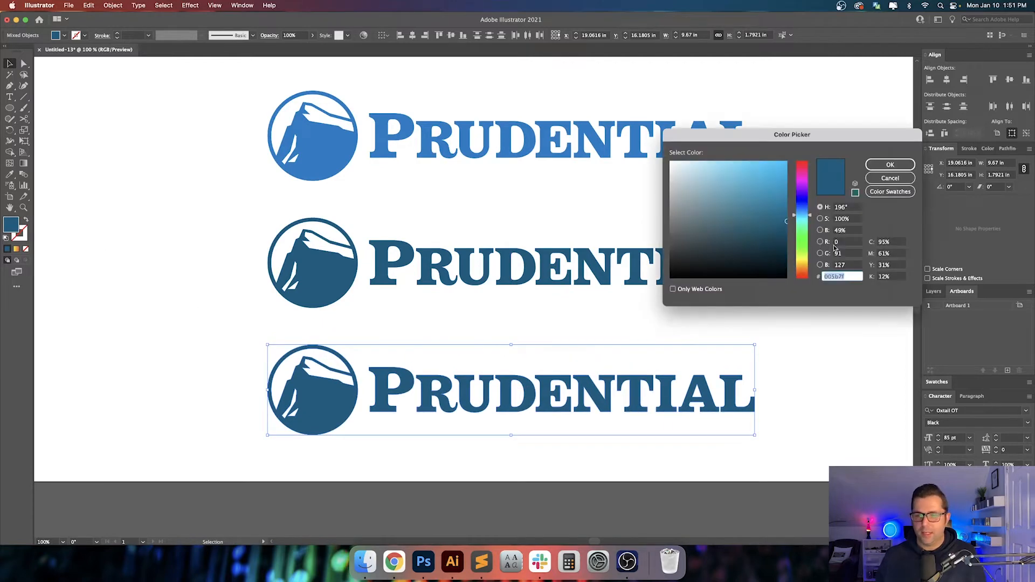
click(788, 246)
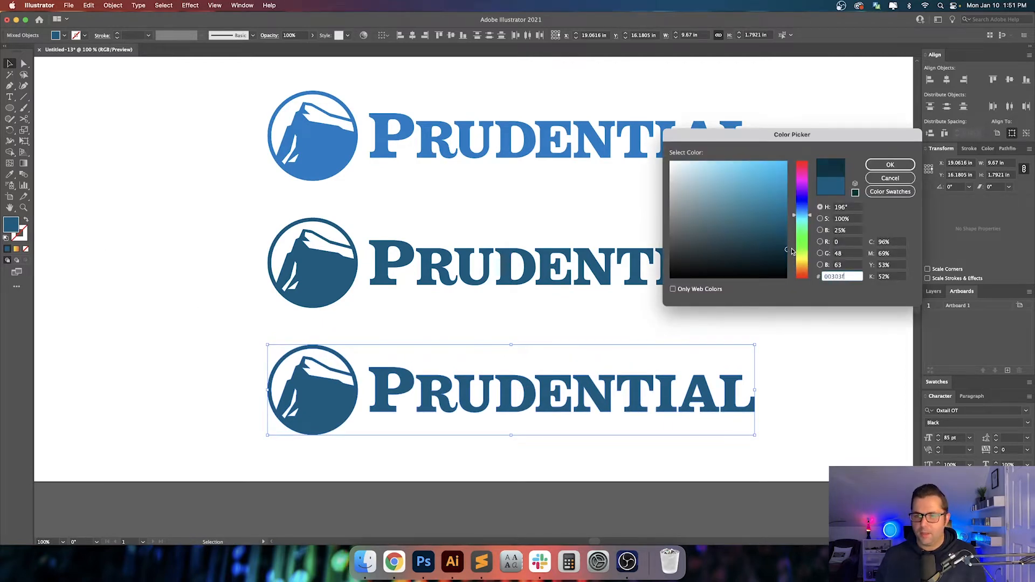
key(Return)
click(839, 369)
scroll(620, 414, right, 1)
scroll(620, 414, up, 1)
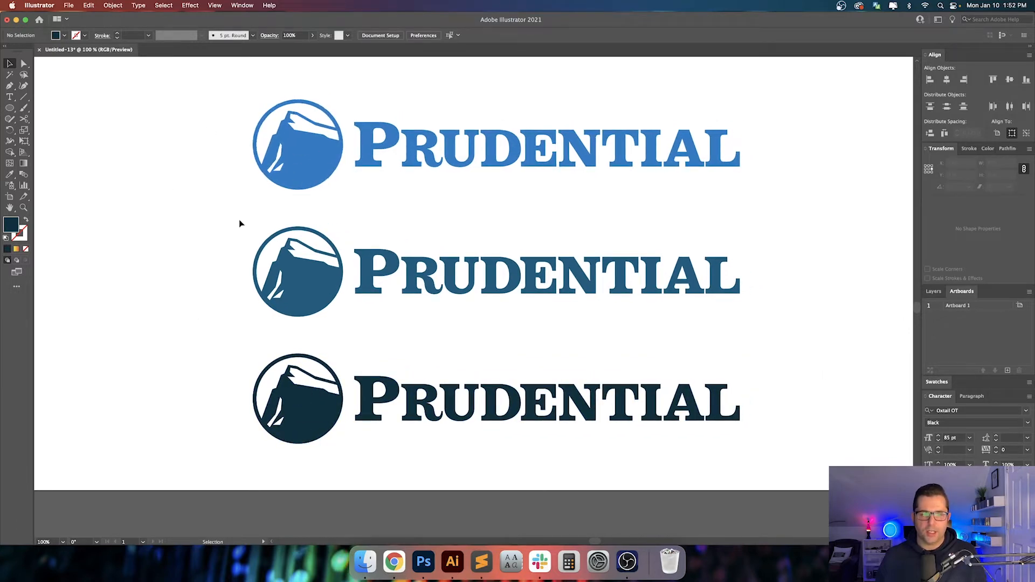
drag(228, 229, 445, 279)
drag(712, 333, 791, 340)
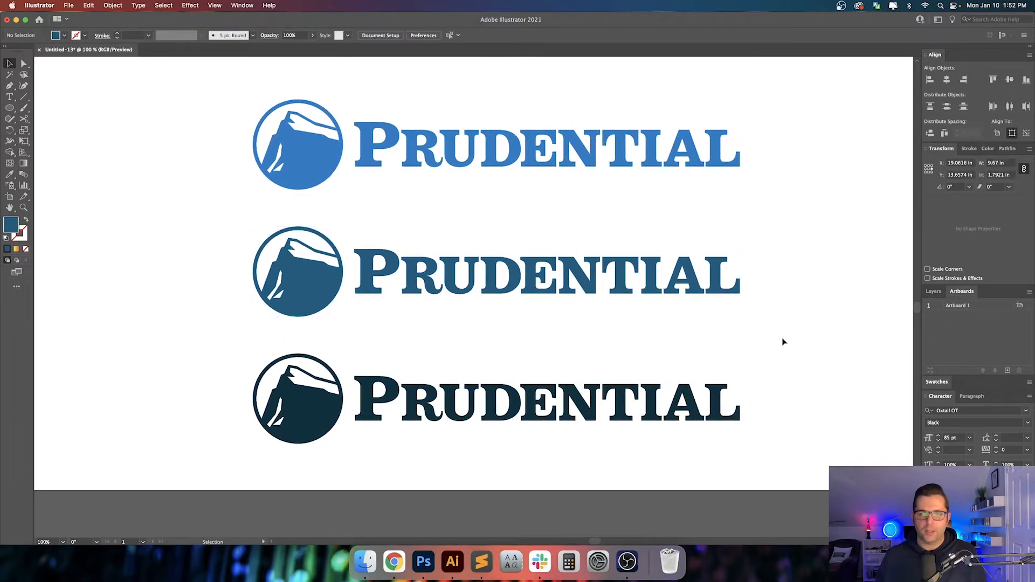
click(783, 341)
- Widen the artboard by extending its right edge to make empty space beside the three logo versions
scroll(716, 344, left, 3)
scroll(661, 282, down, 1)
scroll(662, 284, down, 1)
drag(678, 282, 300, 299)
key(shift+o)
scroll(301, 302, right, 4)
scroll(301, 302, up, 2)
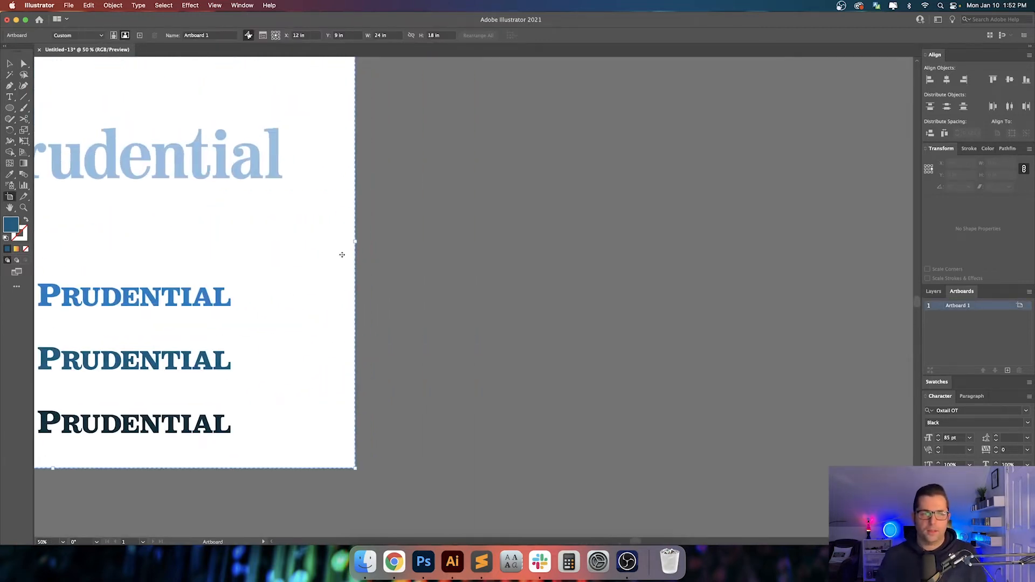
drag(356, 242, 819, 241)
key(v)
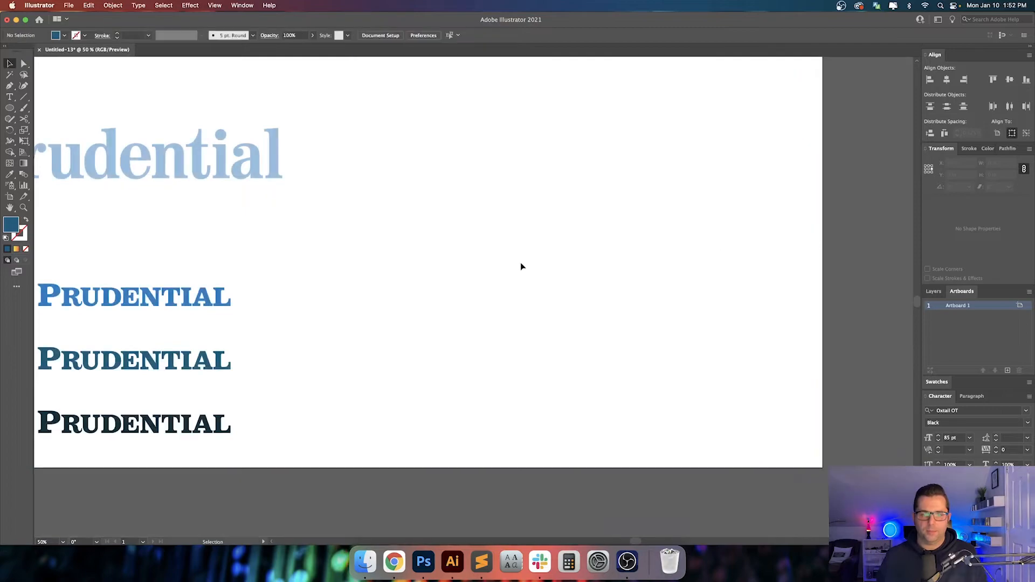
- Switch to Chrome to check the remaining time on the countdown timer, and return to Illustrator
scroll(658, 295, left, 3)
click(394, 561)
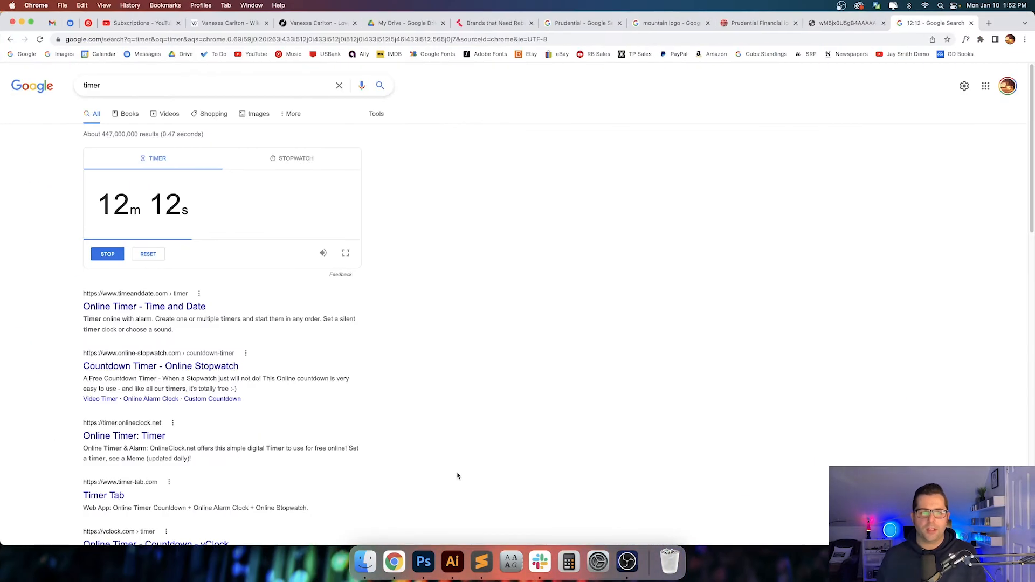
click(449, 577)
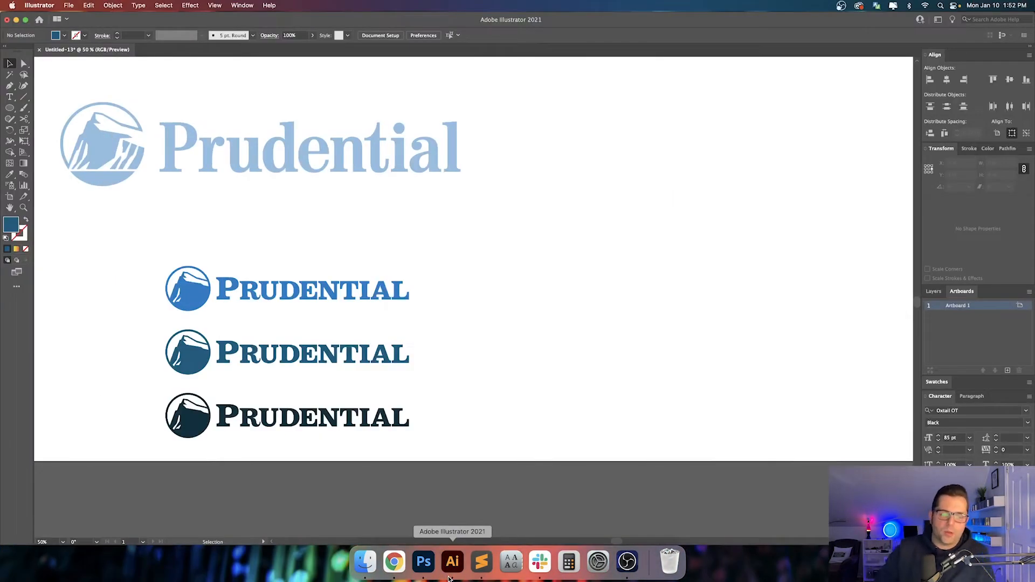
- Copy the light-blue wordmark of the first logo horizontally into the artboard's empty right half, and deselect it
key(super+equal)
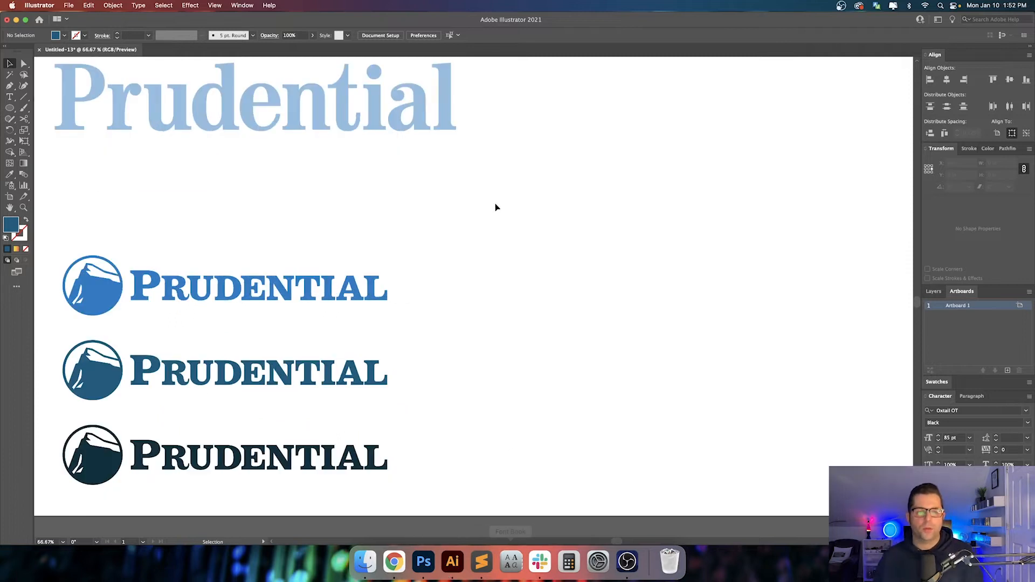
drag(523, 274, 554, 228)
scroll(377, 227, right, 2)
scroll(377, 226, down, 1)
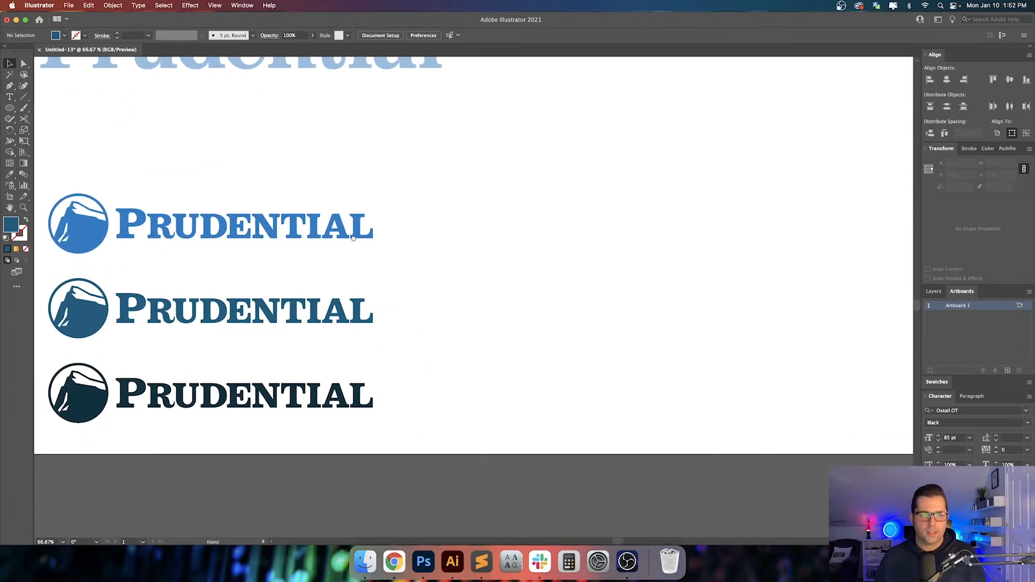
drag(340, 264, 340, 265)
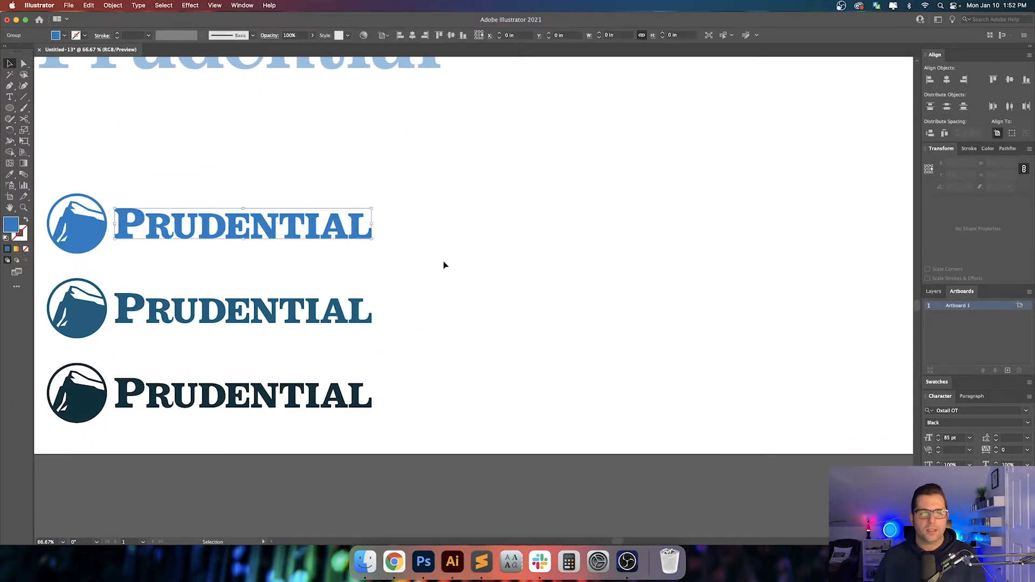
scroll(443, 265, right, 3)
drag(119, 232, 640, 234)
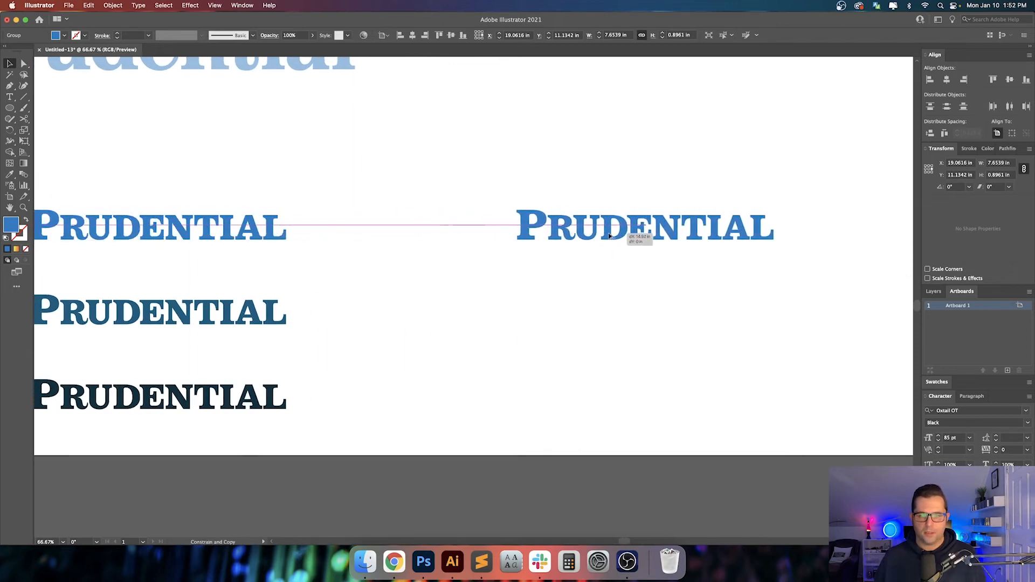
click(653, 285)
scroll(532, 271, right, 3)
scroll(532, 272, up, 1)
scroll(532, 271, up, 5)
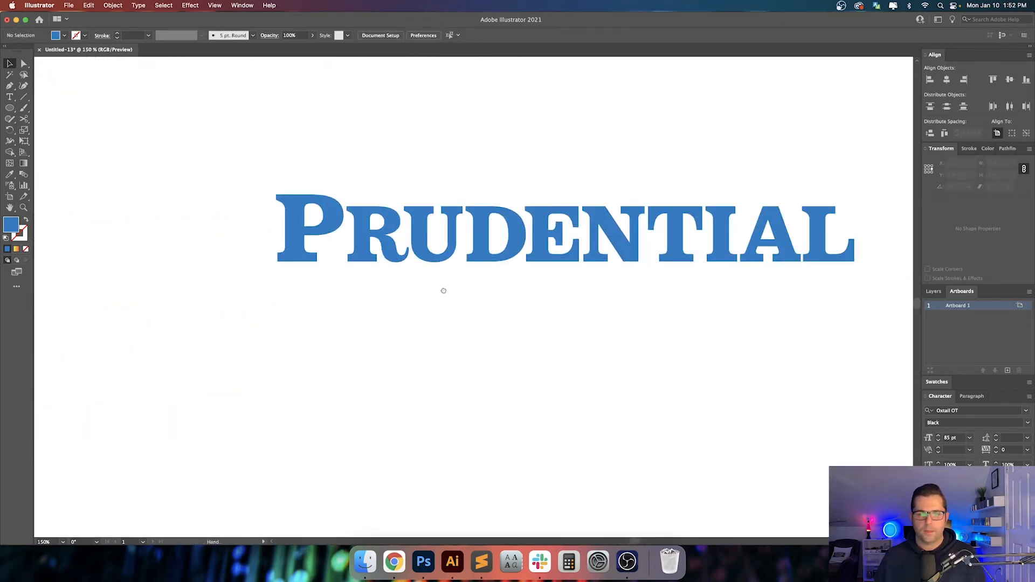
scroll(459, 295, up, 5)
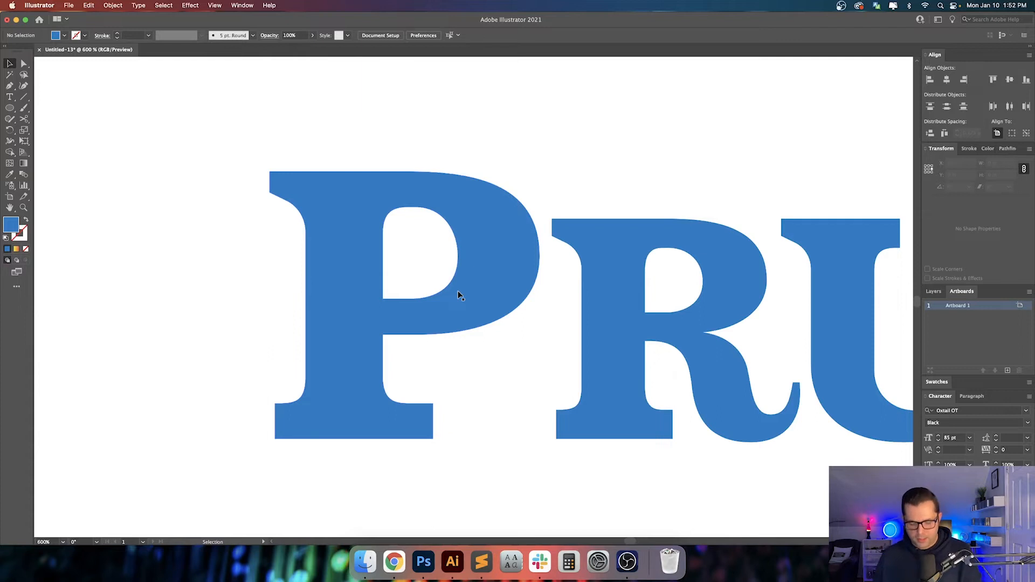
key(p)
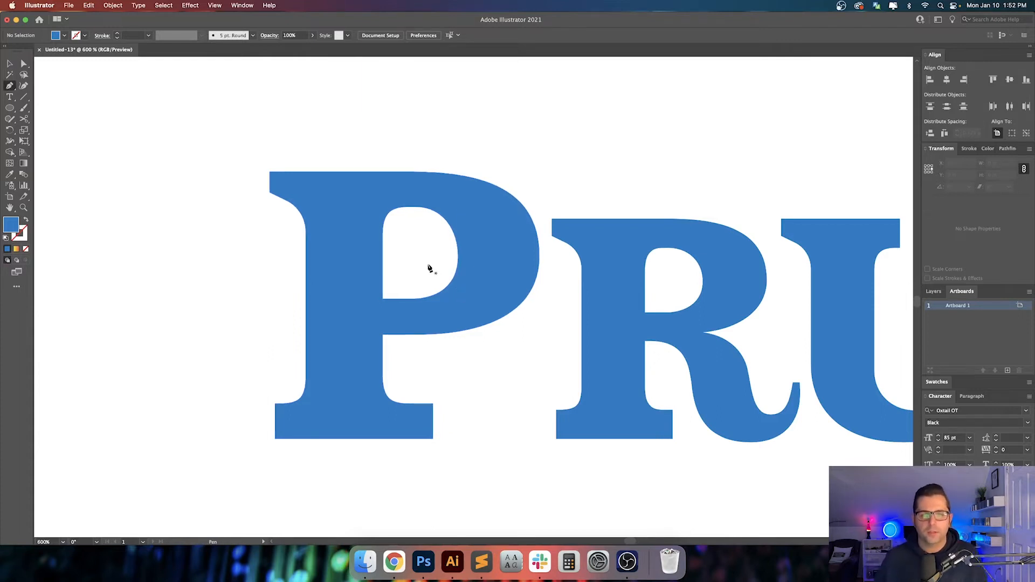
scroll(430, 268, down, 10)
key(v)
- Copy the light-blue emblem of the first logo horizontally to the space before the separate wordmark copy
scroll(529, 291, left, 5)
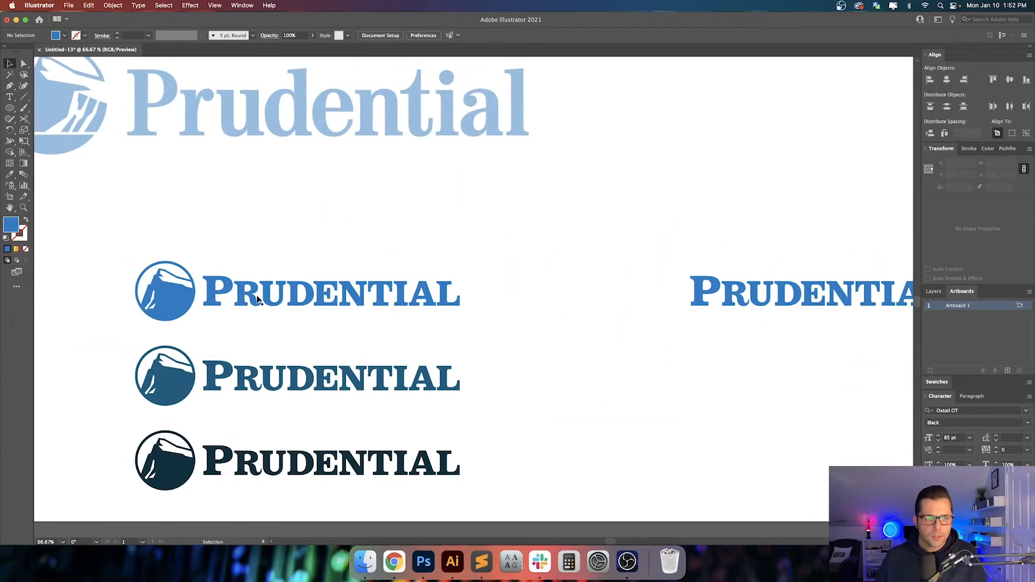
click(165, 299)
drag(176, 297, 662, 292)
scroll(662, 292, up, 5)
scroll(662, 292, right, 5)
scroll(365, 324, right, 4)
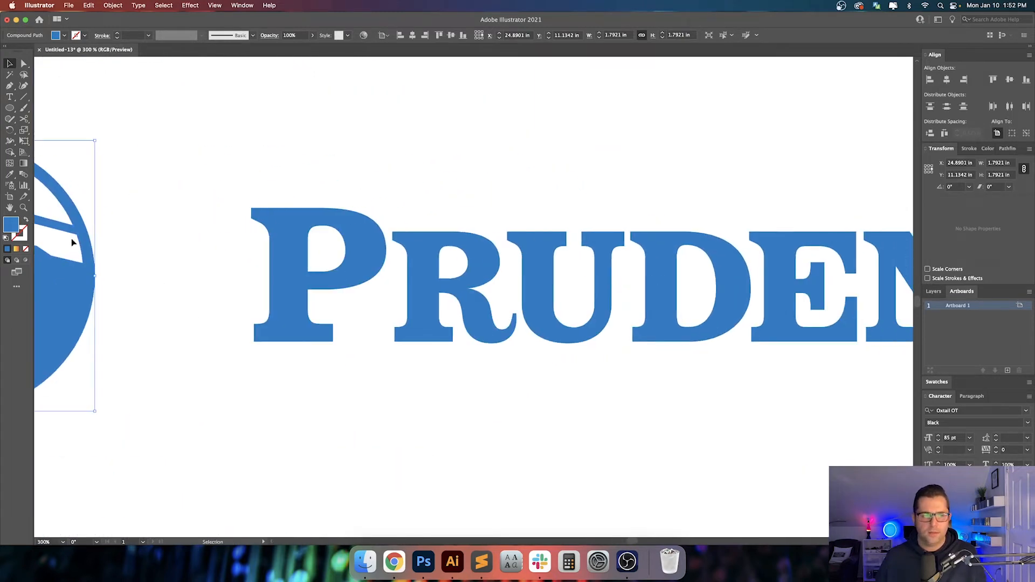
- Scale the emblem copy down proportionally to about 0.67 in wide and place it directly in front of the wordmark's P
scroll(365, 324, left, 6)
drag(122, 156, 283, 308)
scroll(369, 404, right, 3)
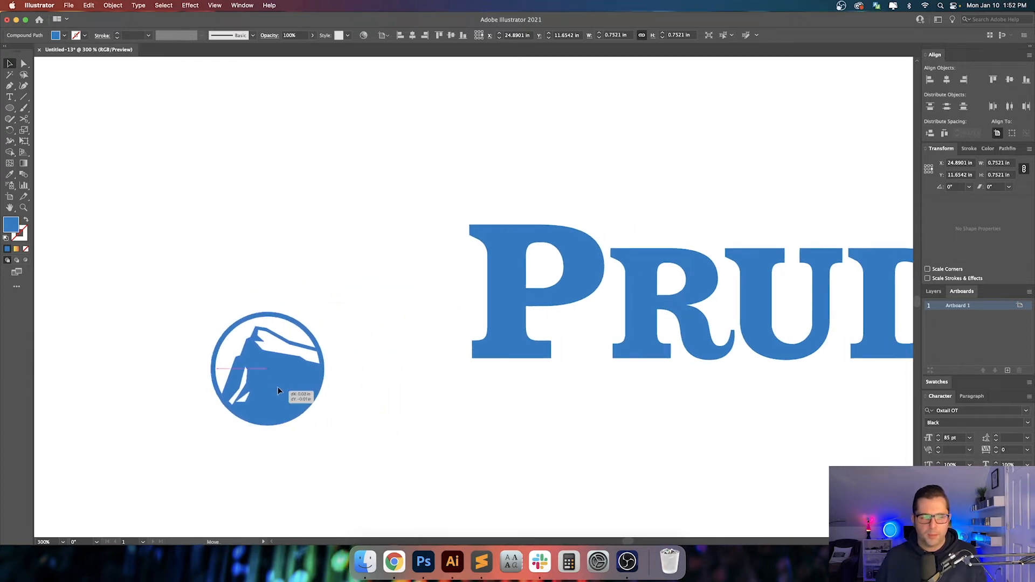
drag(277, 387, 415, 326)
scroll(446, 311, up, 4)
scroll(235, 261, right, 3)
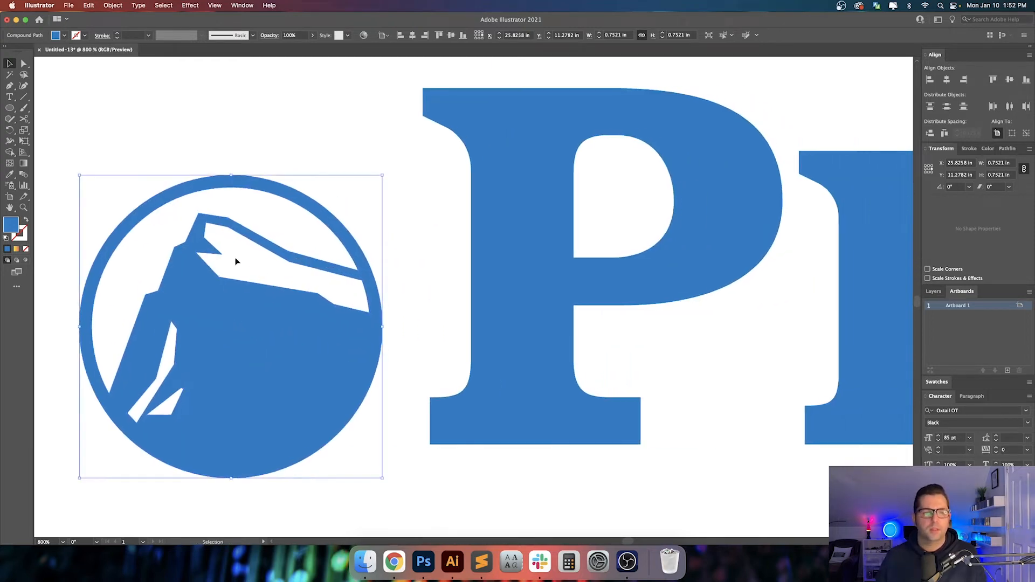
drag(77, 178, 127, 187)
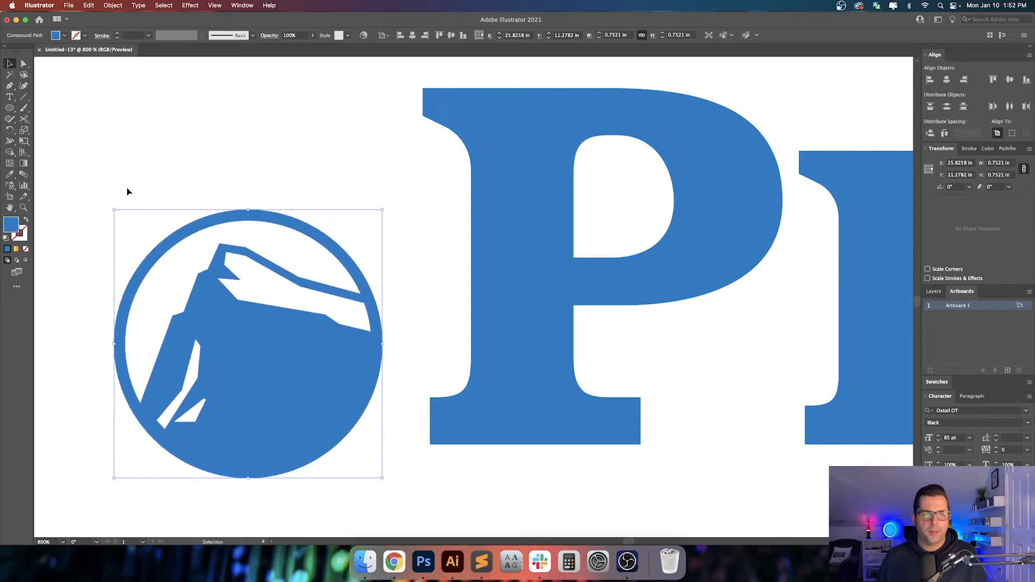
- Delete the anchor points of the emblem's ring and circle edge so only the angular mountain pieces remain
key(a)
key(Delete)
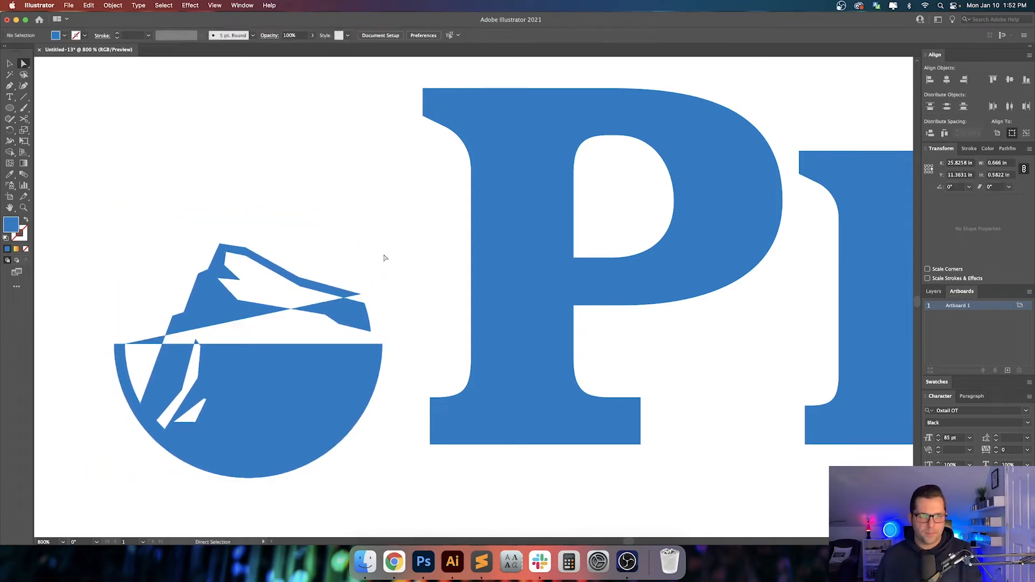
drag(97, 304, 128, 352)
key(Delete)
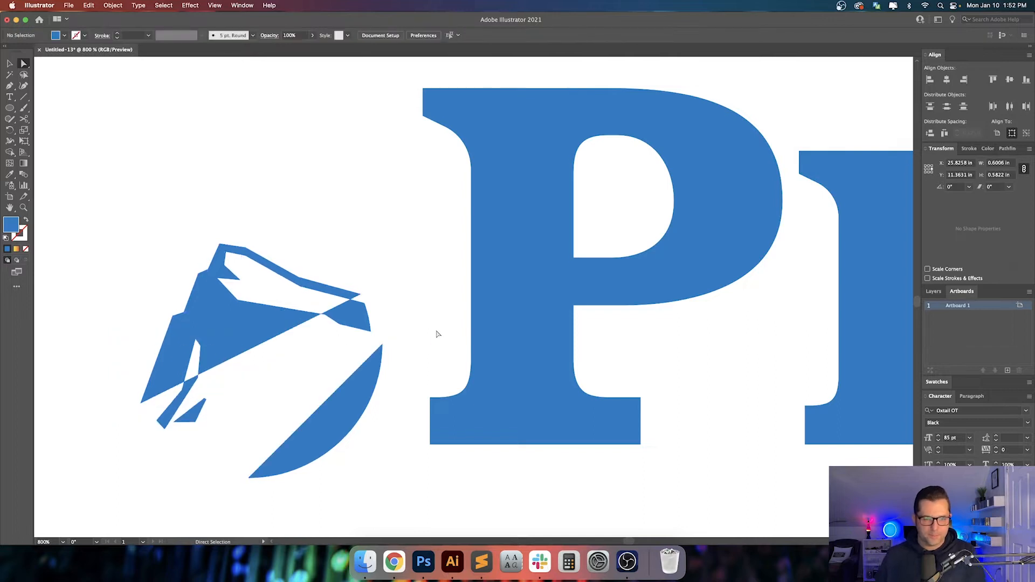
drag(412, 328, 375, 386)
key(Delete)
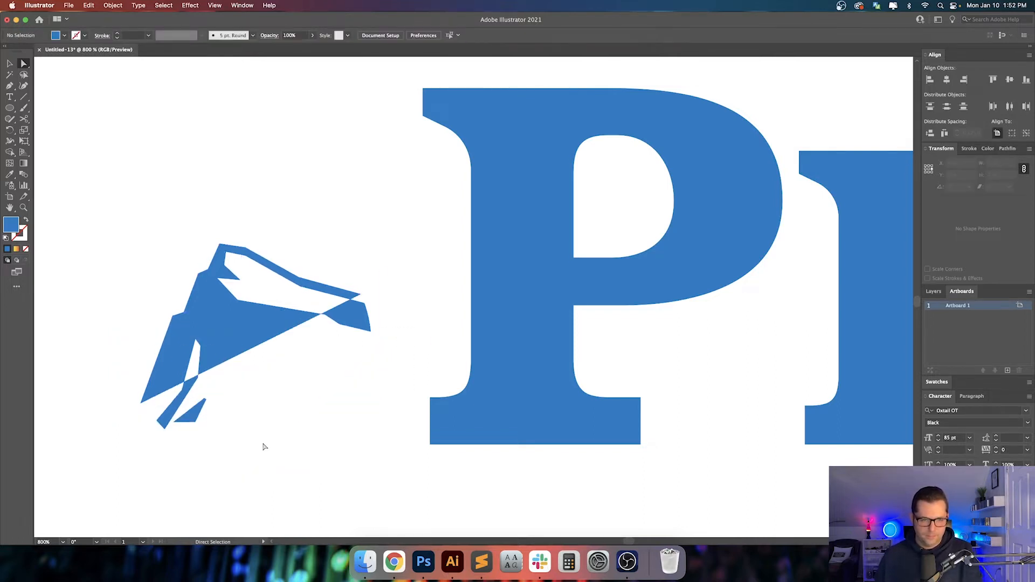
- Try to delete the fragments below and beside the mountain by their anchor points, and undo these deletions
drag(135, 403, 135, 403)
key(Delete)
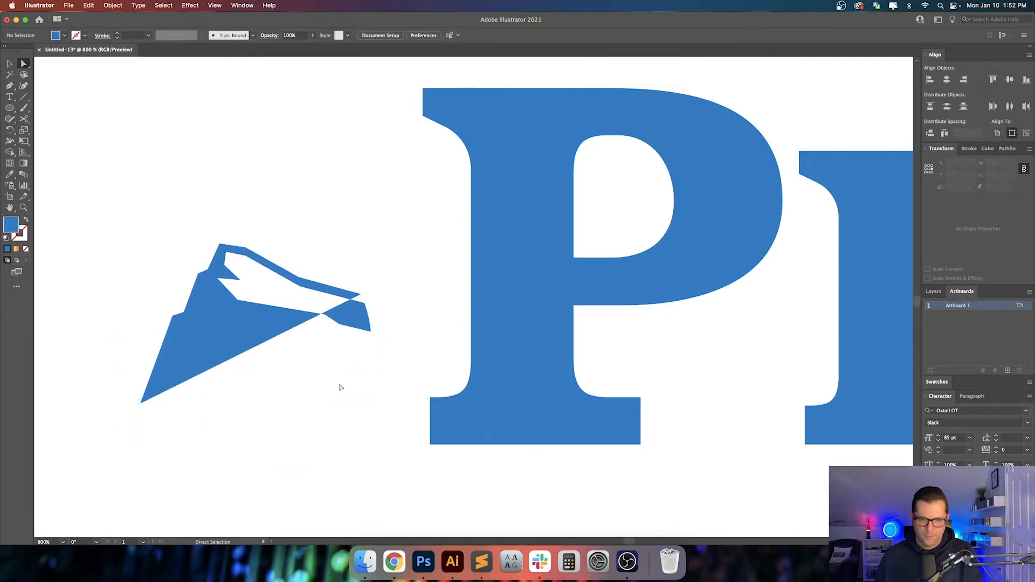
drag(357, 332, 354, 330)
key(Delete)
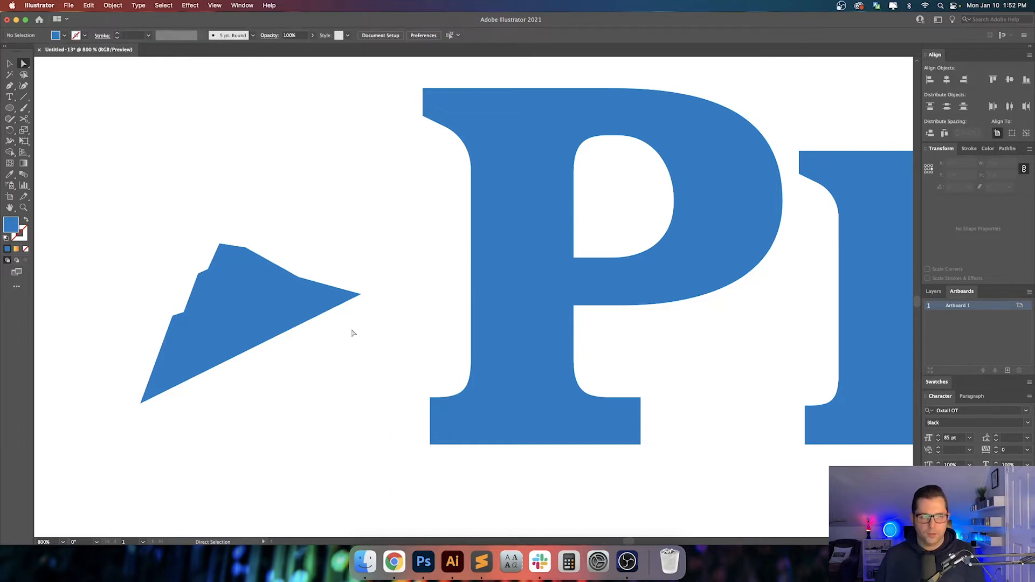
key(super+z)
click(382, 338)
key(super+z)
key(super+z)
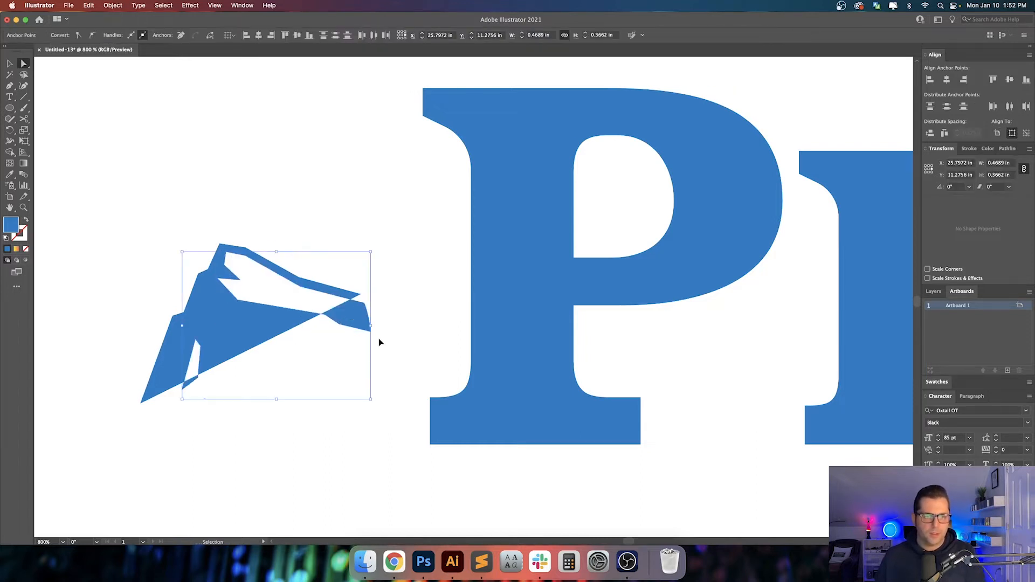
key(super+z)
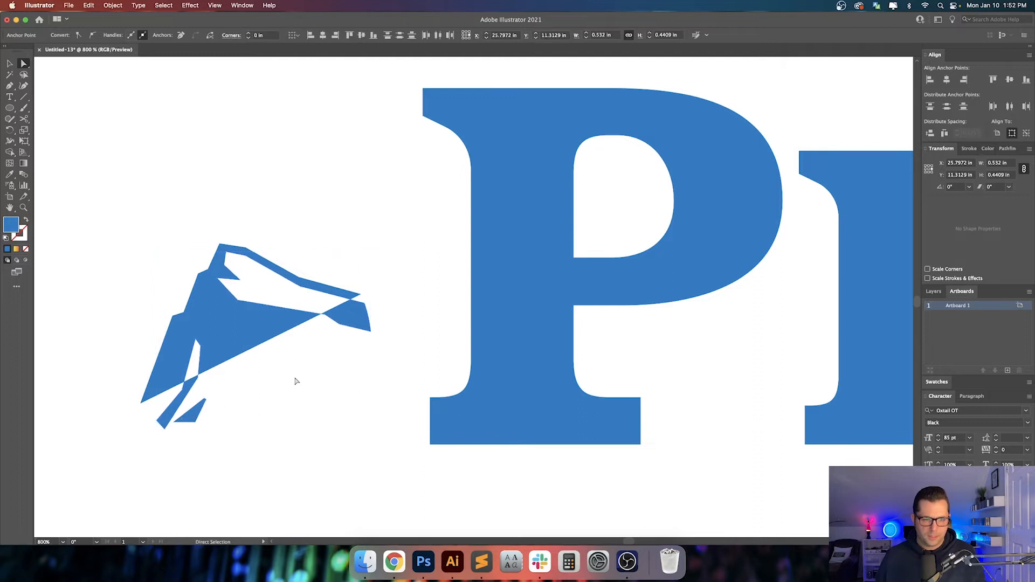
- Split the leftover mountain compound path into separate pieces with Pathfinder's Divide
click(296, 381)
key(v)
drag(353, 429, 378, 452)
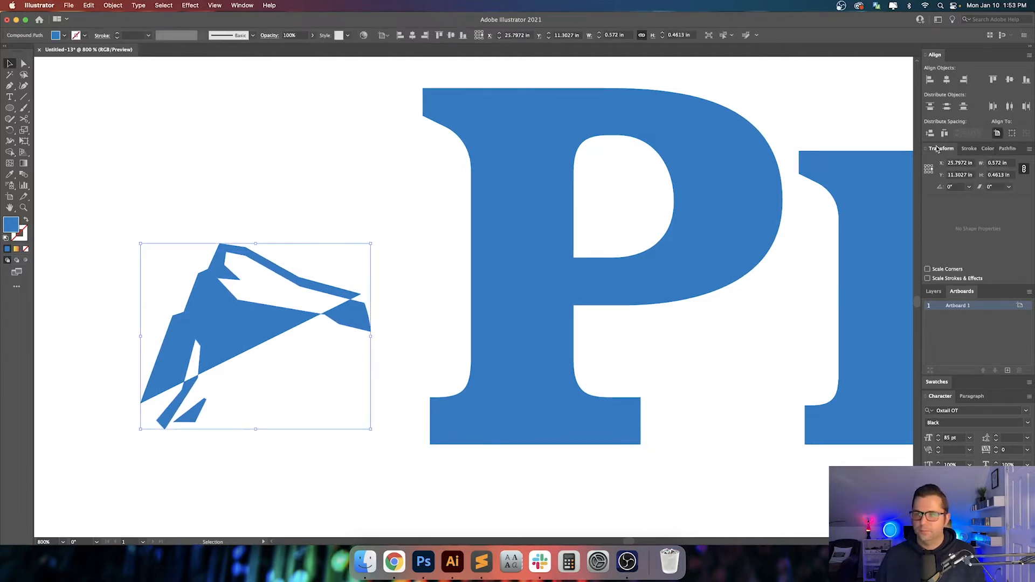
click(1007, 149)
click(935, 199)
click(480, 210)
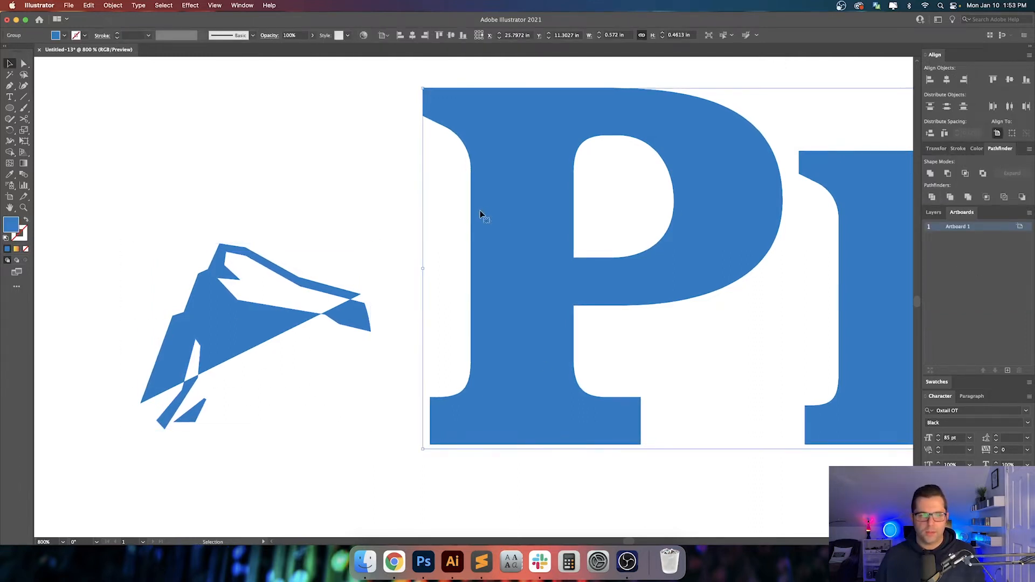
- Delete the divided fragment at the mountain's right end and the small loose fragments below it
key(a)
click(356, 324)
key(Delete)
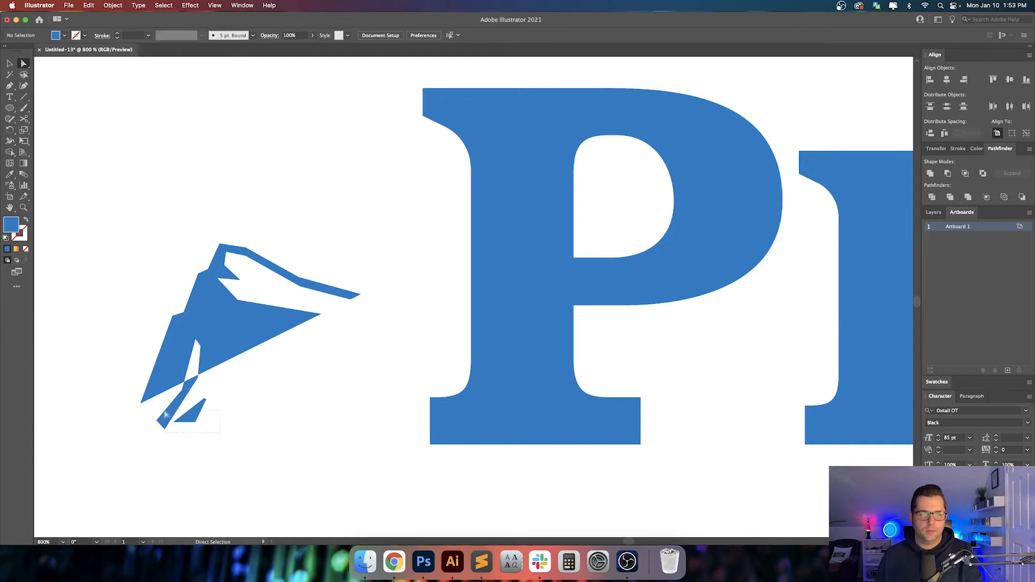
drag(165, 414, 163, 412)
key(Delete)
key(v)
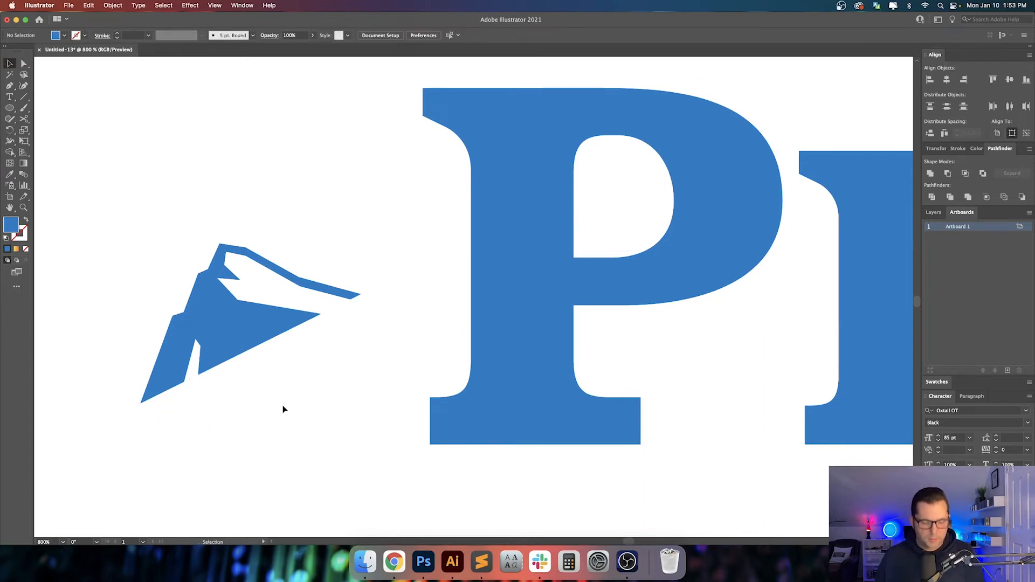
- Move the trimmed mountain into the counter of the P and scale it down to about 0.39 in wide
drag(290, 404, 260, 413)
drag(203, 339, 596, 263)
drag(723, 328, 673, 285)
drag(570, 231, 596, 238)
click(663, 350)
drag(597, 273, 540, 280)
- Enlarge the mountain to about 0.42 in wide, nudge it into position within the P's counter, and deselect it
click(528, 238)
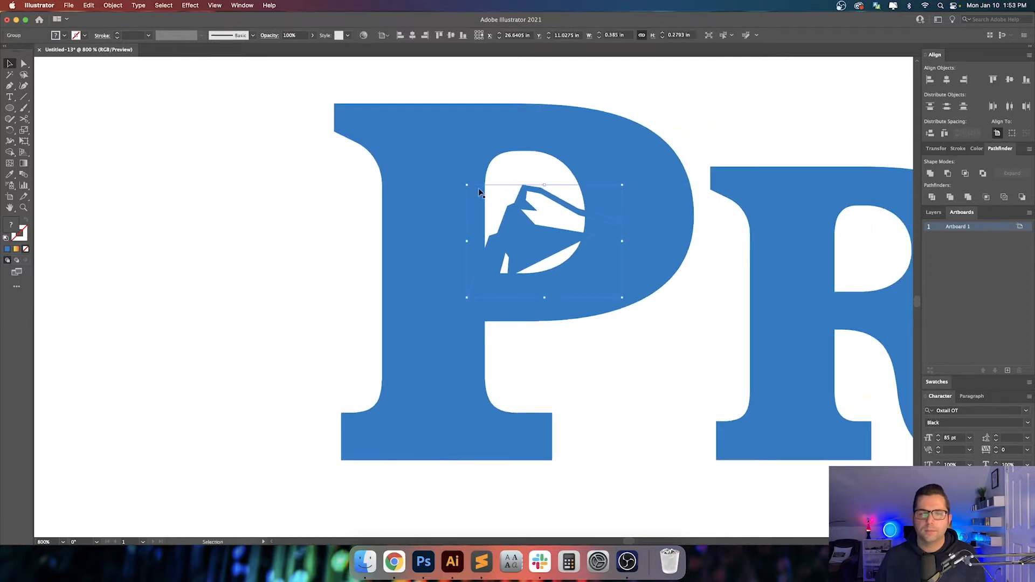
drag(467, 185, 455, 177)
click(651, 381)
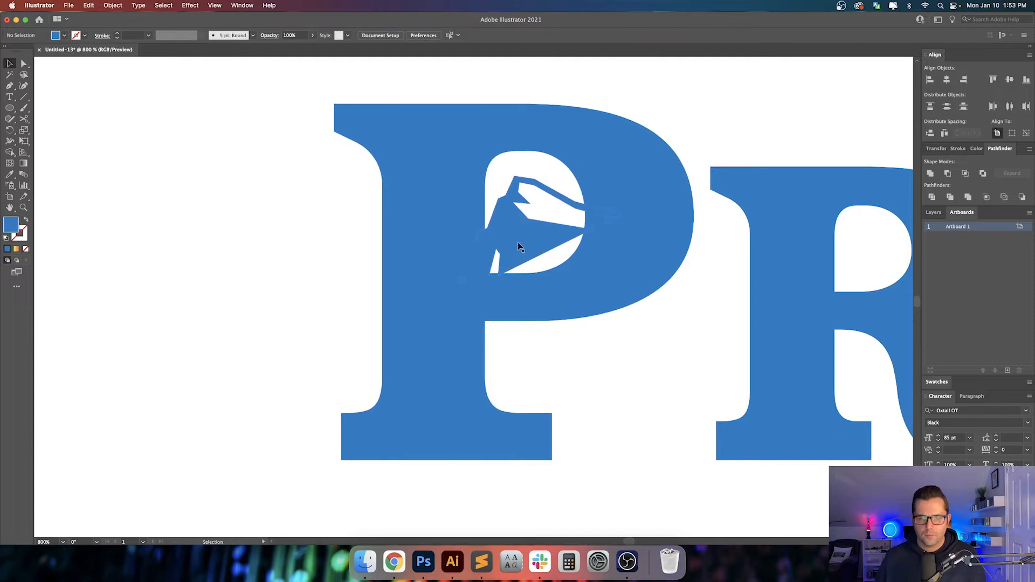
drag(518, 241, 527, 247)
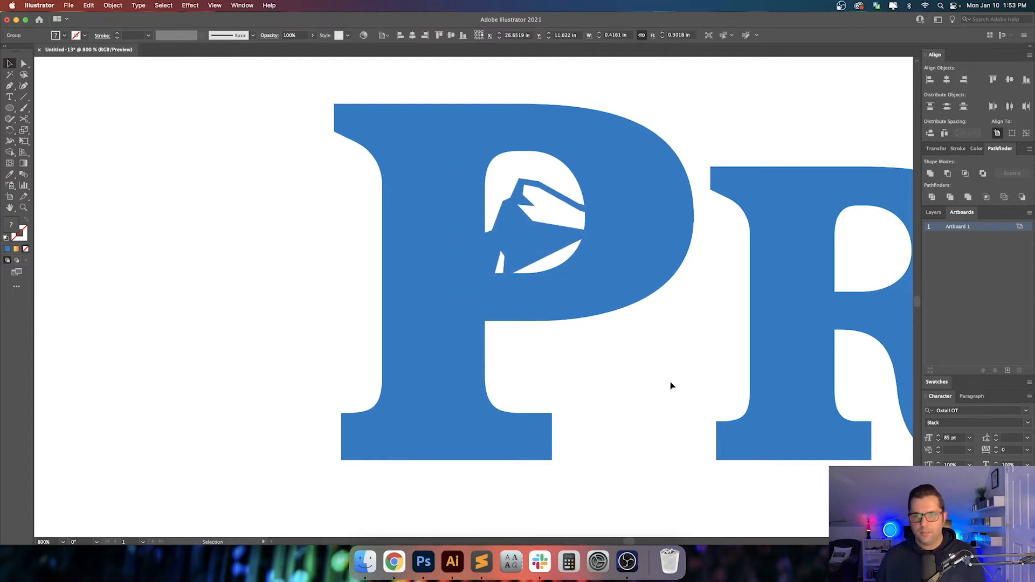
click(671, 382)
key(p)
click(559, 236)
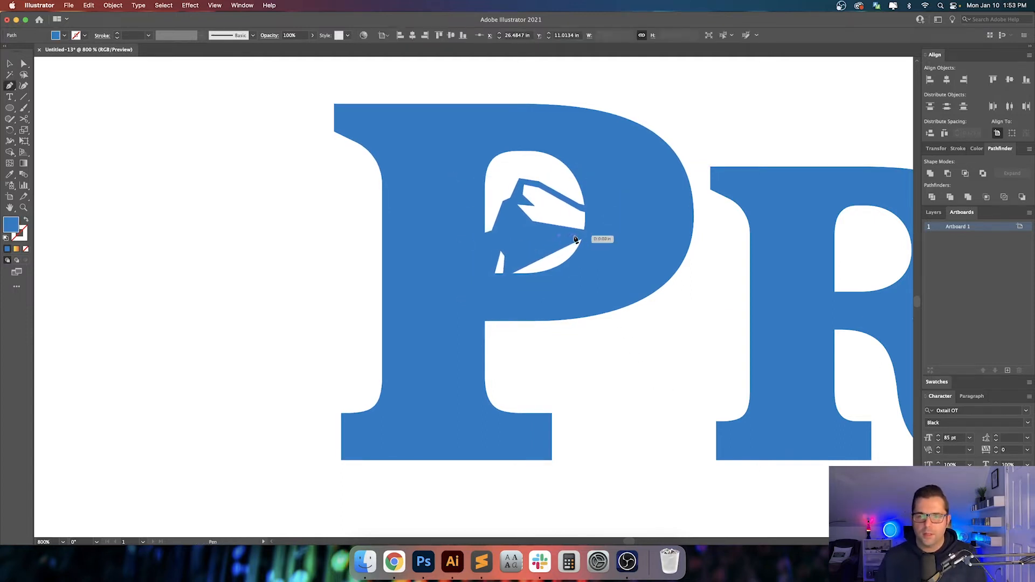
key(v)
click(652, 350)
- Draw a closed blue Pen shape over the white gap beneath the mountain's right slope in the P's counter
key(p)
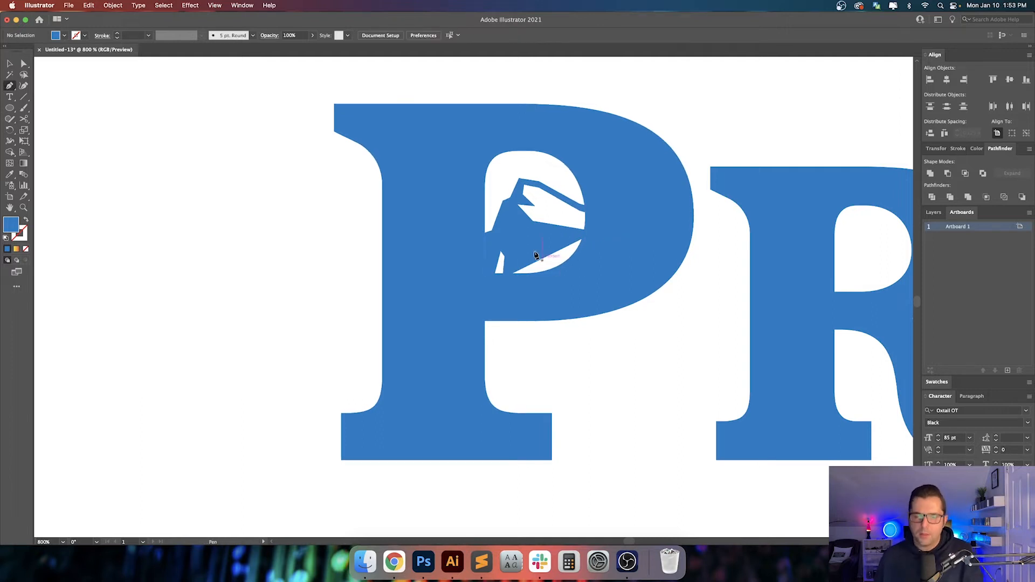
click(539, 239)
click(585, 235)
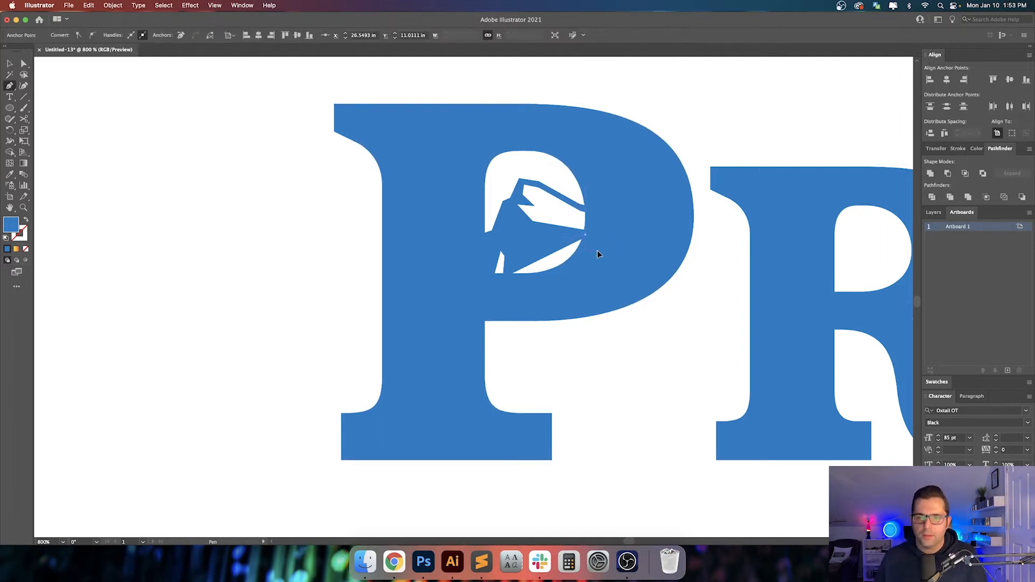
click(597, 250)
click(575, 274)
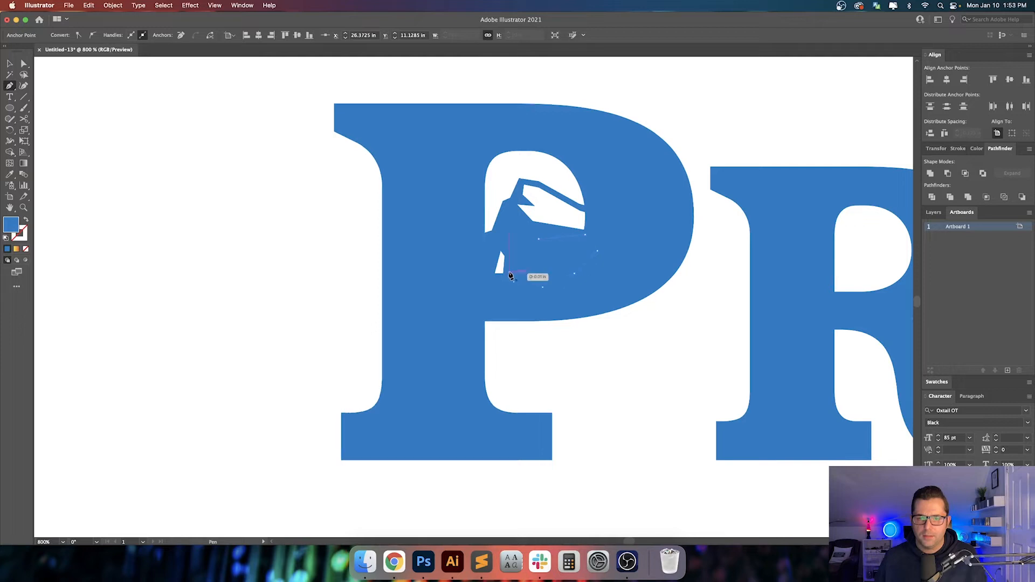
click(508, 274)
click(539, 239)
key(v)
click(612, 389)
- Delete the blue patch shape covering the gap beneath the mountain in the P's counter
drag(627, 389, 524, 401)
key(super+minus)
key(super+minus)
key(super+minus)
key(super+minus)
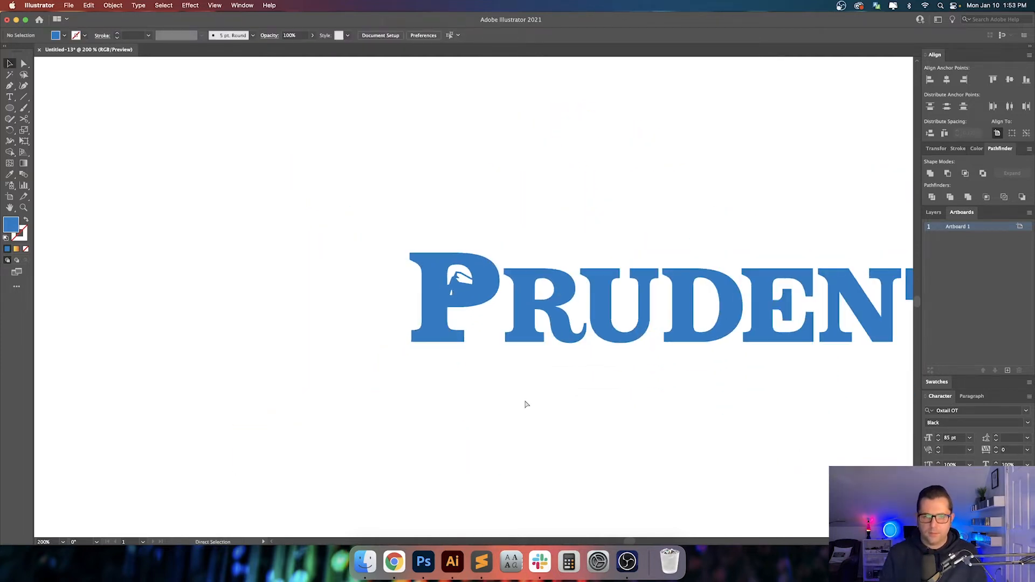
key(super+plus)
key(super+plus)
key(super+plus)
key(super+plus)
key(super+plus)
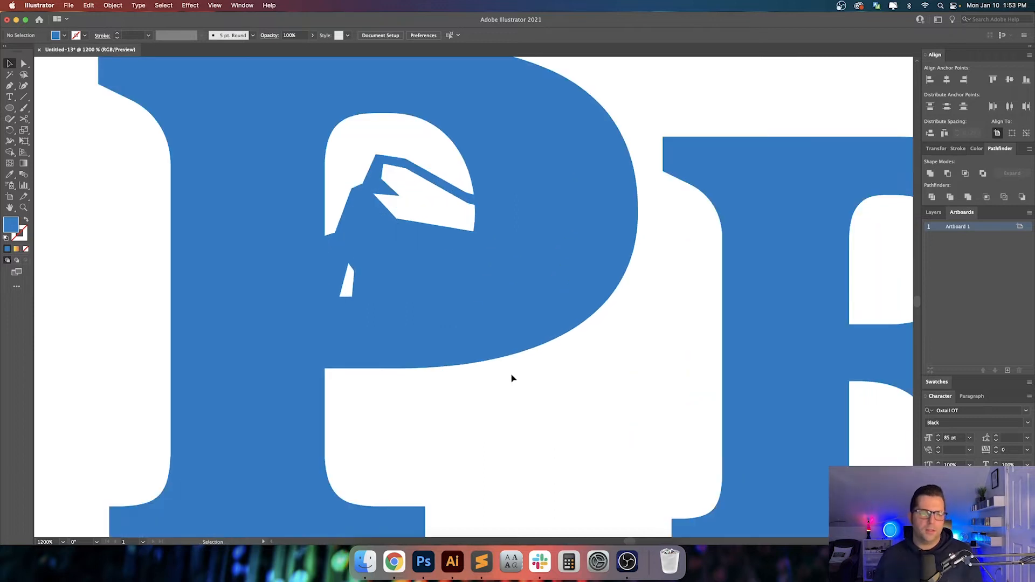
click(429, 276)
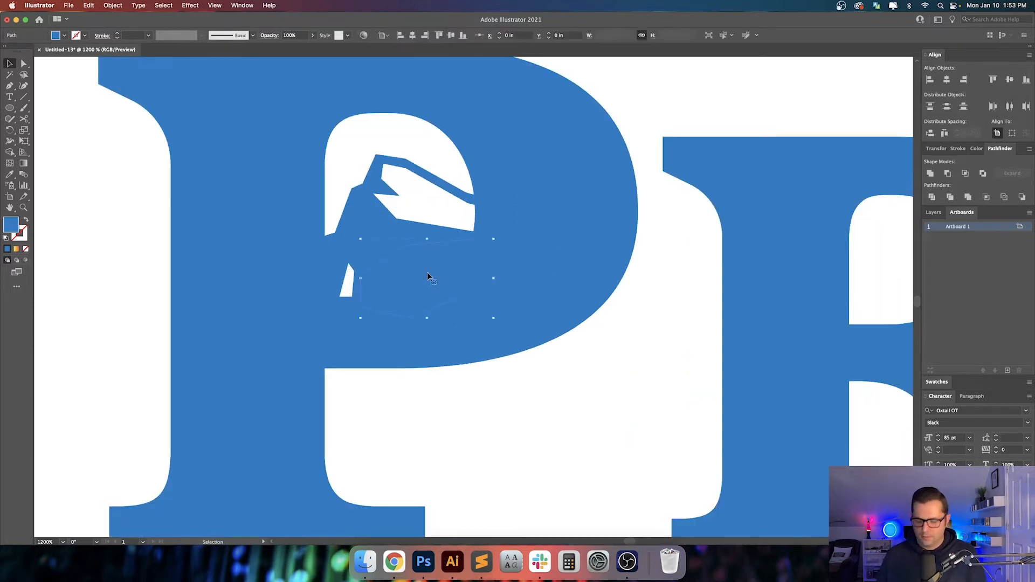
key(Delete)
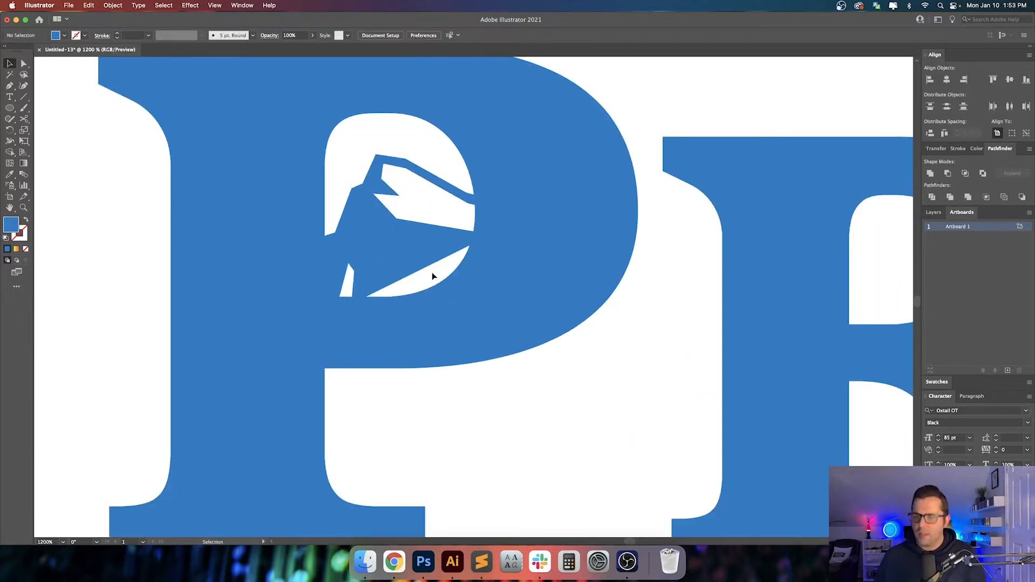
- Move the tip of the small white notch at the mountain's base downward until the notch closes, and deselect
key(a)
click(352, 273)
drag(353, 273, 352, 286)
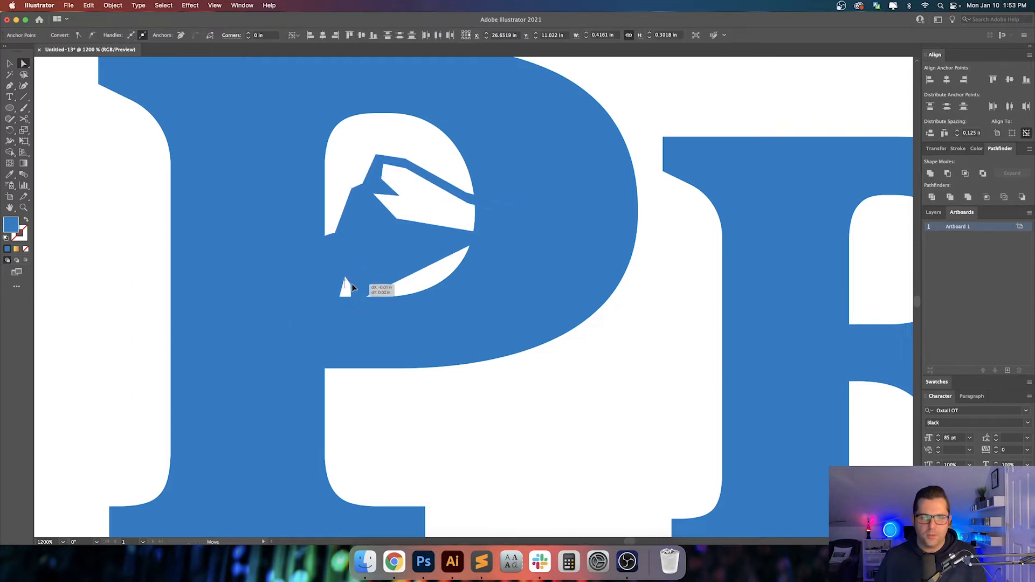
click(544, 426)
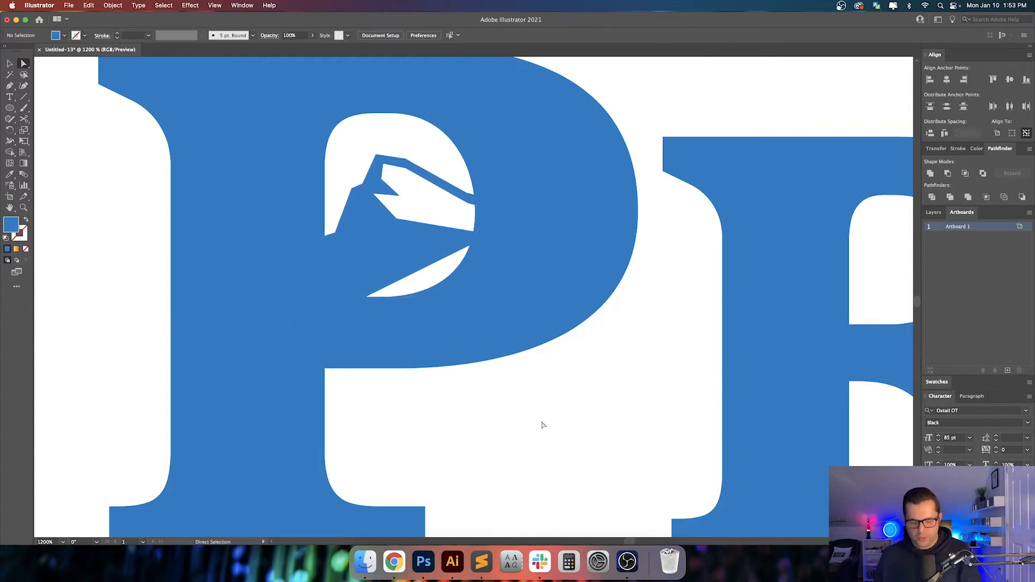
- Cover the remaining white gap at the bottom of the P's counter with a closed blue Pen shape, and deselect it
click(390, 269)
click(449, 241)
click(475, 241)
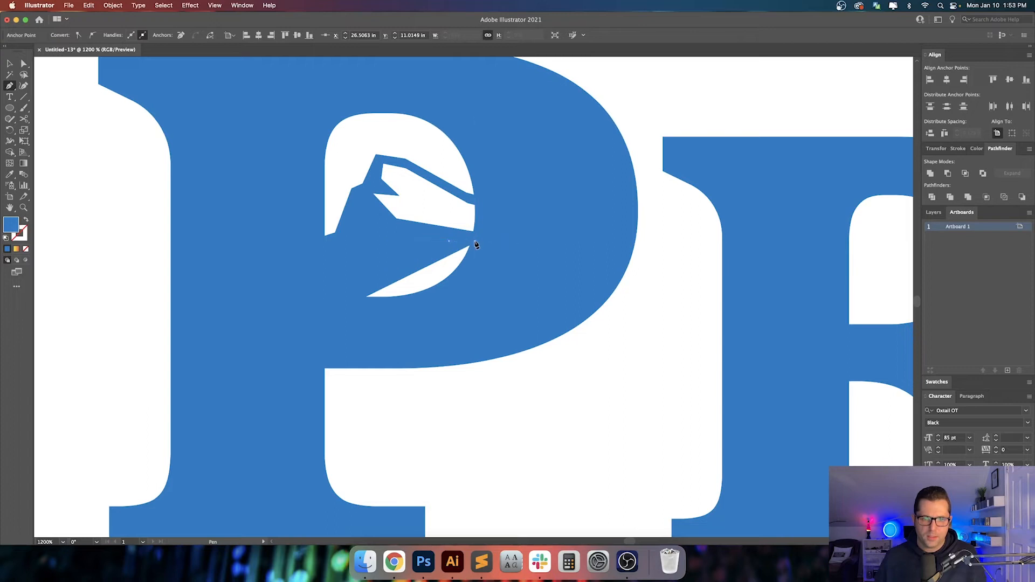
click(496, 277)
click(425, 310)
click(365, 319)
click(352, 304)
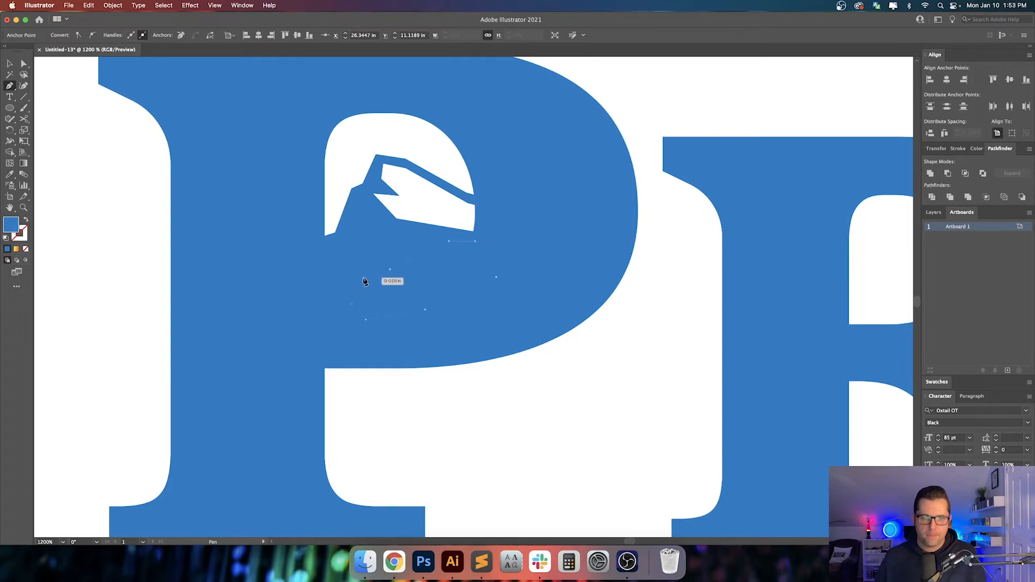
click(390, 269)
key(v)
click(540, 398)
scroll(540, 398, down, 5)
drag(539, 399, 268, 292)
drag(324, 208, 361, 210)
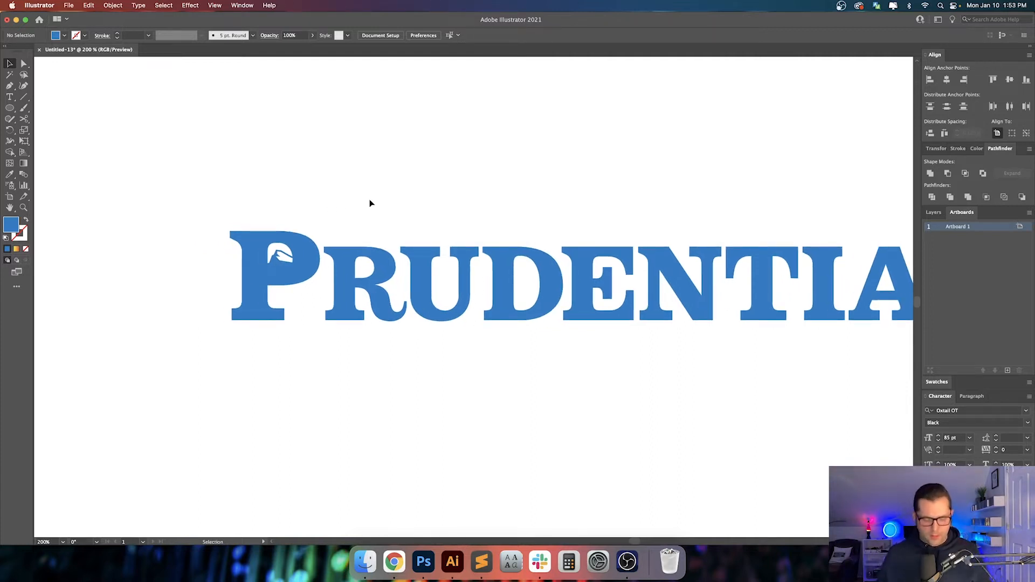
scroll(262, 256, up, 6)
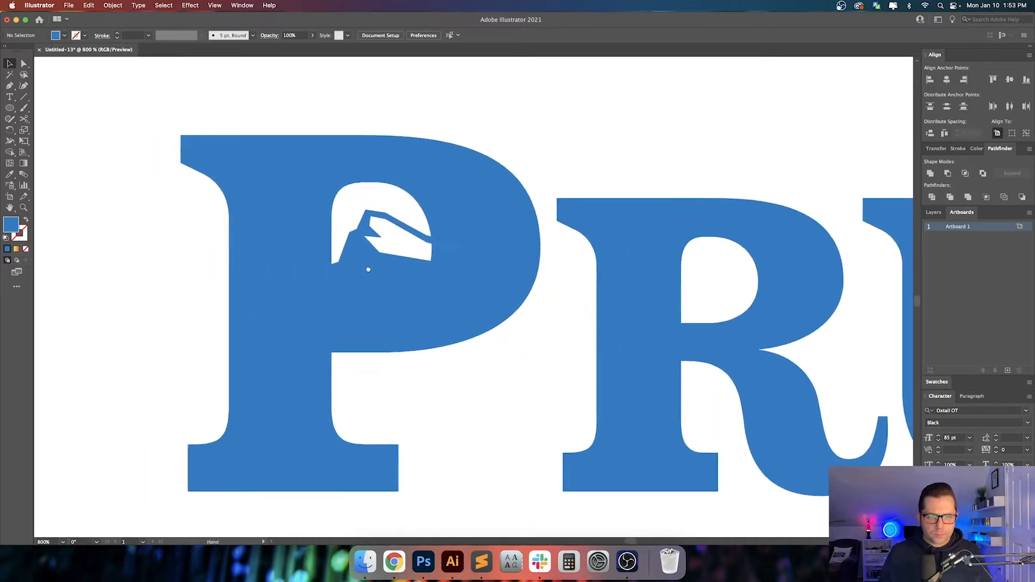
scroll(409, 277, down, 3)
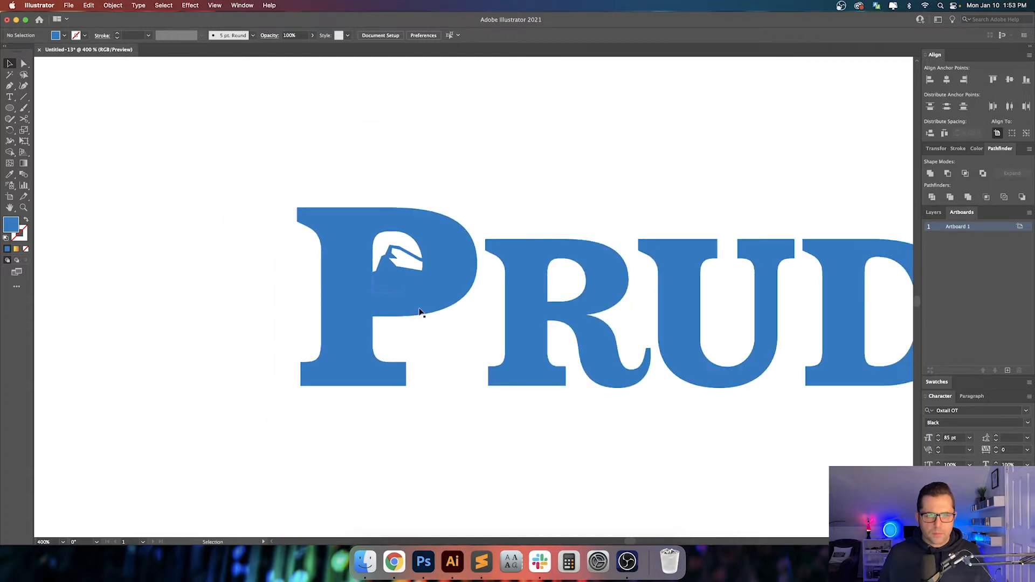
scroll(438, 318, up, 2)
click(389, 263)
drag(456, 141, 284, 377)
shift+click(455, 217)
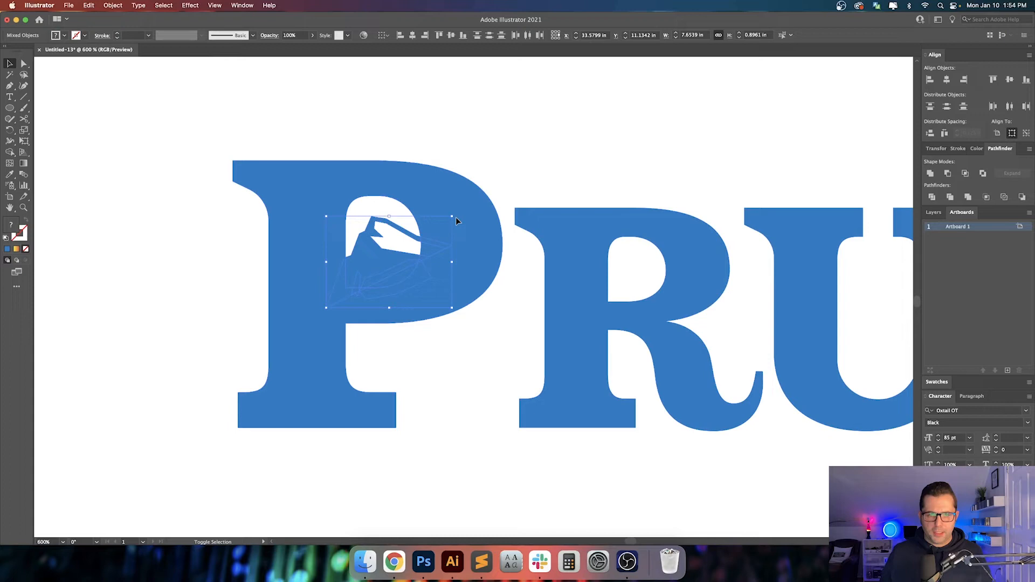
click(437, 113)
scroll(464, 217, down, 3)
- Recolour the alternative PRUDENTIAL lettering with the medium blue sampled from the second logo variant, and deselect it
click(407, 267)
scroll(460, 293, down, 10)
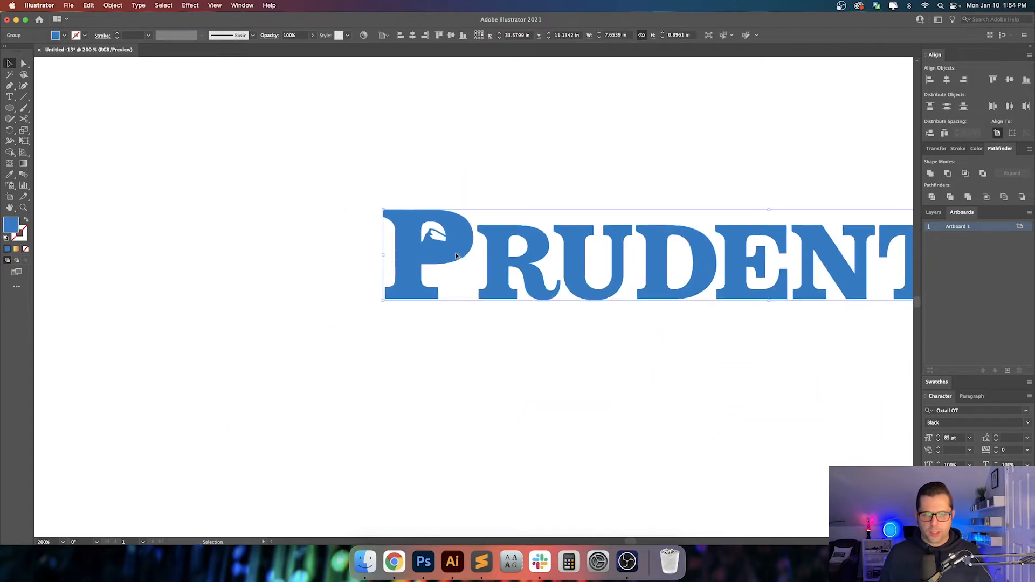
key(i)
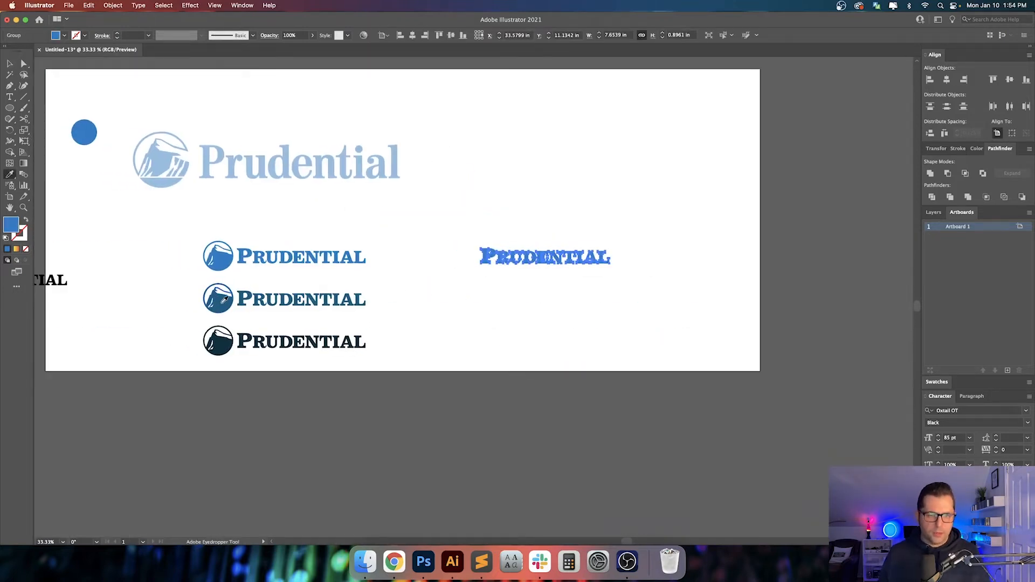
click(215, 304)
key(v)
click(455, 279)
- Arrange the PRUDENTIAL lettering in front of the mountain shapes so the P covers their overhanging parts, and deselect it
scroll(500, 261, up, 2)
scroll(500, 263, up, 5)
scroll(388, 298, down, 2)
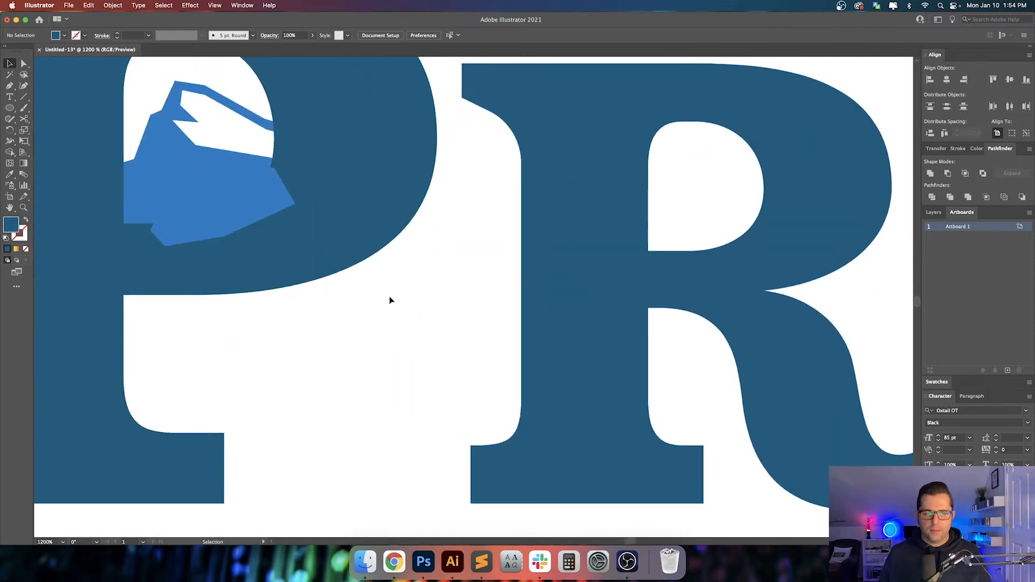
click(440, 239)
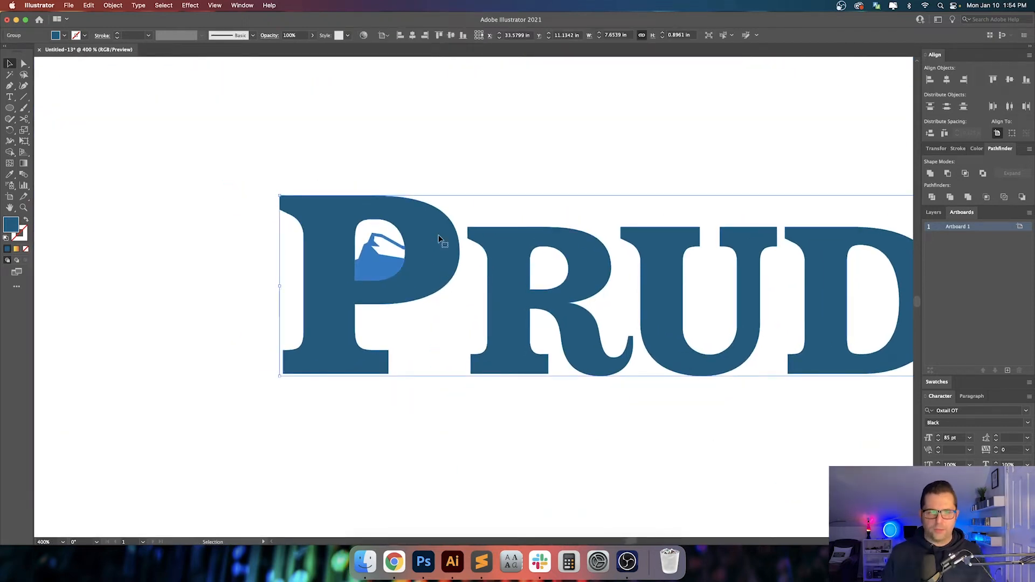
click(459, 95)
scroll(476, 162, right, 3)
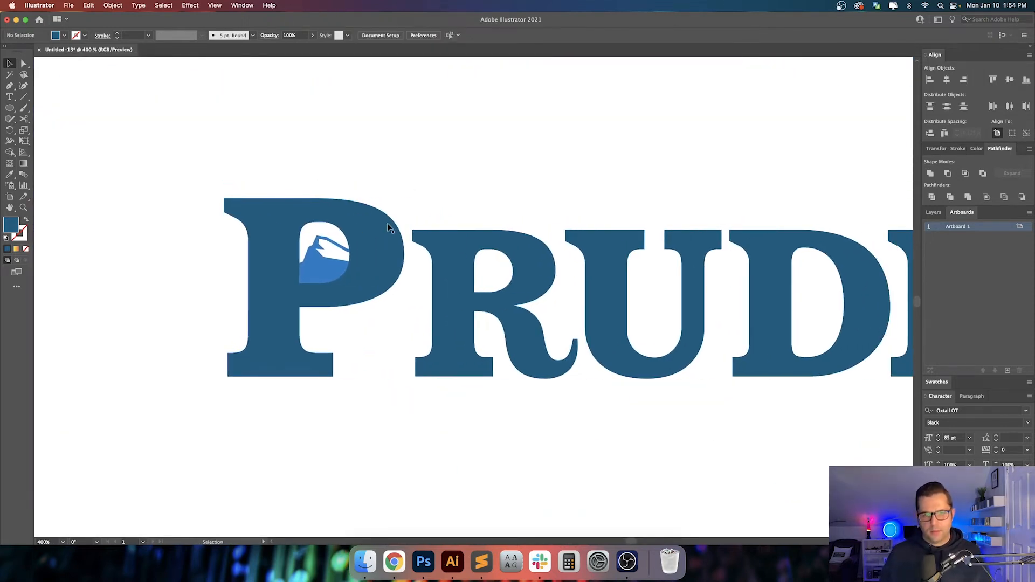
- Recolour the alternative PRUDENTIAL lettering with the dark navy sampled from the third logo variant, leaving the mountain light blue
click(388, 227)
scroll(387, 227, down, 3)
drag(378, 238, 688, 198)
drag(460, 316, 269, 459)
scroll(489, 298, down, 3)
key(i)
click(272, 420)
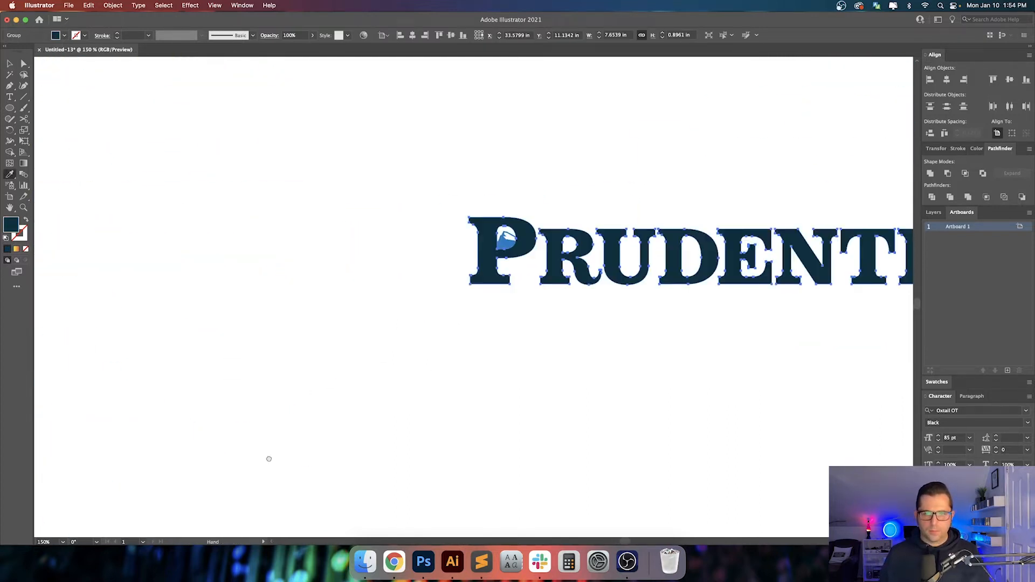
drag(468, 341, 369, 386)
key(v)
click(370, 385)
scroll(428, 305, up, 4)
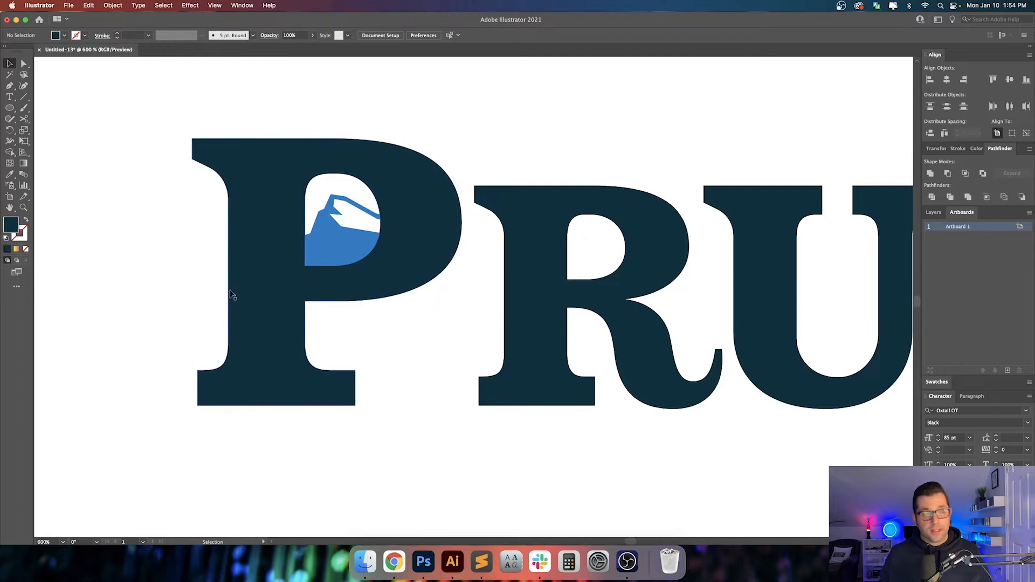
- Duplicate the navy wordmark together with its blue mountain about 1.9 in straight below the original, and deselect the copy
scroll(185, 289, down, 3)
drag(249, 337, 246, 244)
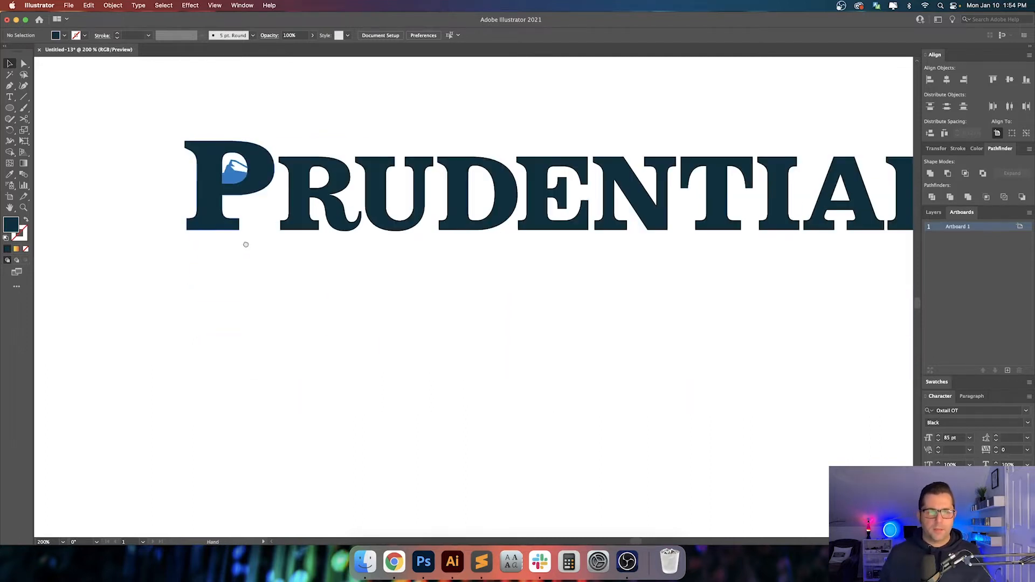
drag(434, 266, 723, 289)
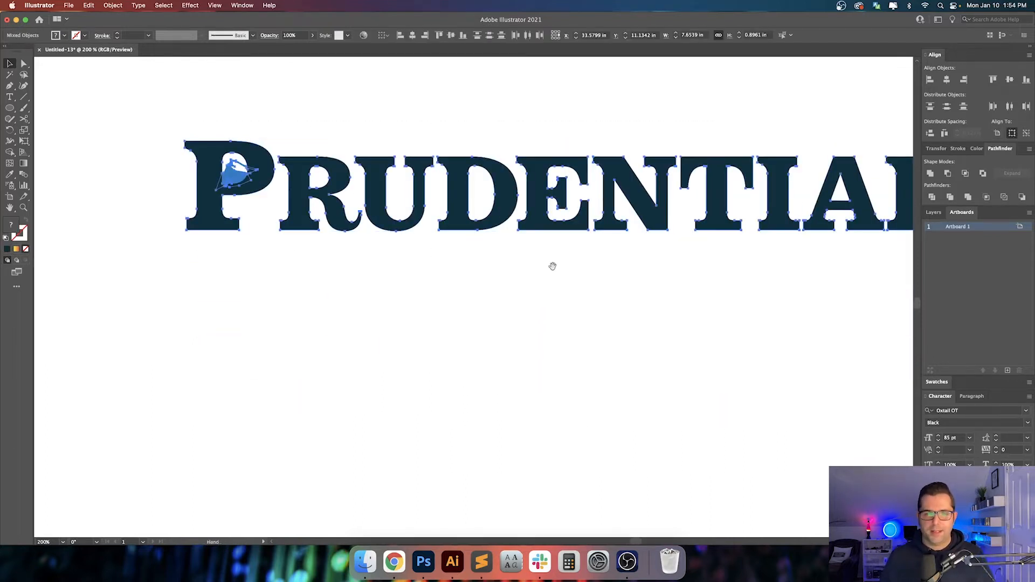
drag(390, 211, 421, 392)
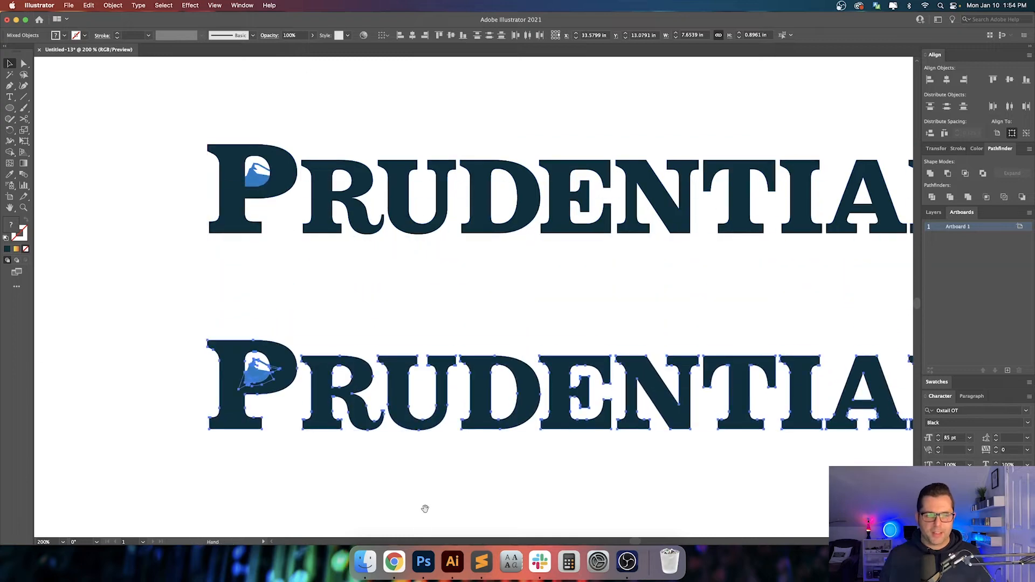
drag(425, 508, 520, 424)
click(372, 325)
- Recolour the mountain shapes in the lower wordmark's P with the dark navy sampled from the P, and deselect them
scroll(353, 316, up, 3)
drag(384, 317, 423, 365)
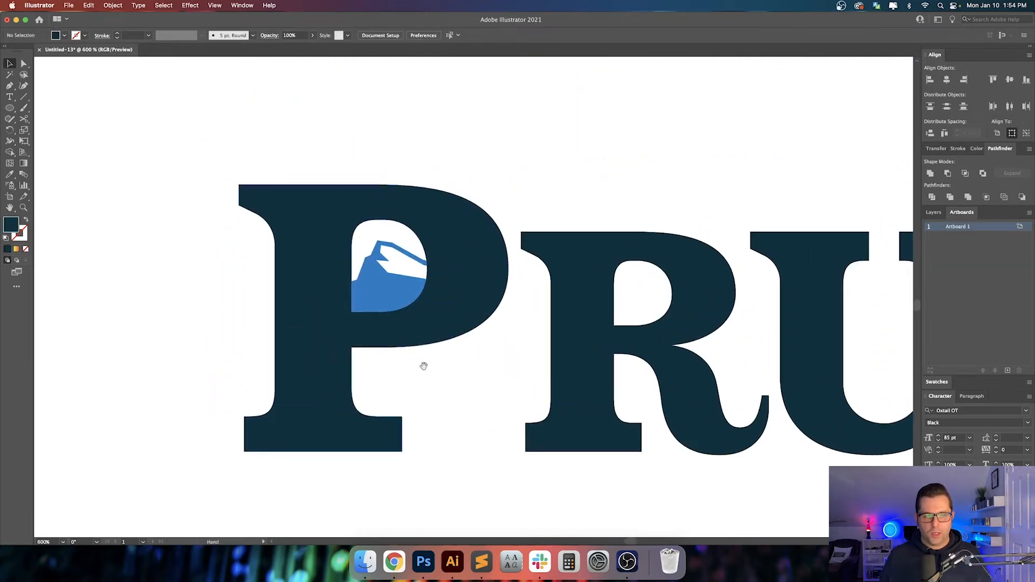
drag(459, 274, 506, 174)
scroll(439, 203, down, 4)
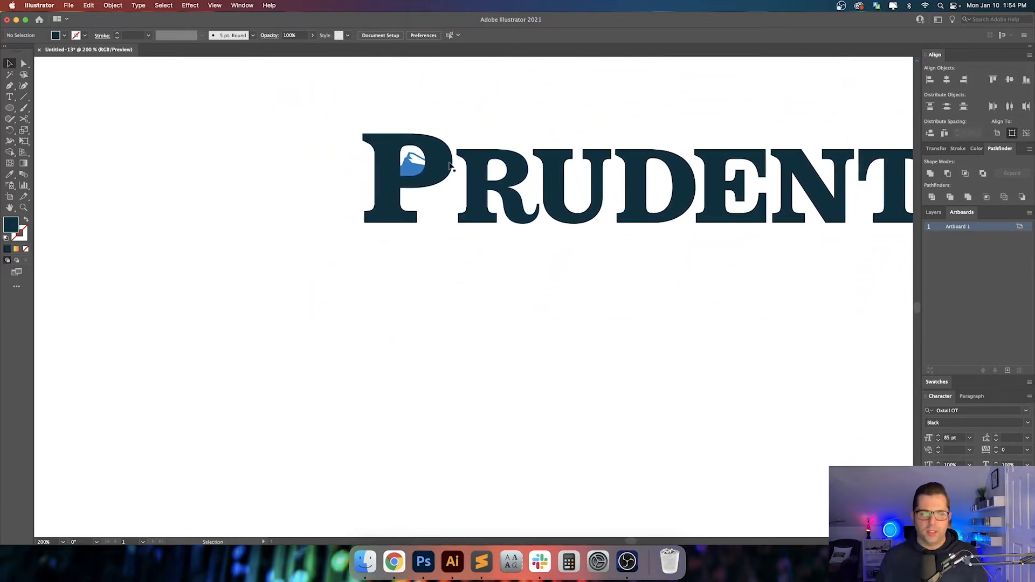
click(418, 169)
scroll(415, 168, up, 6)
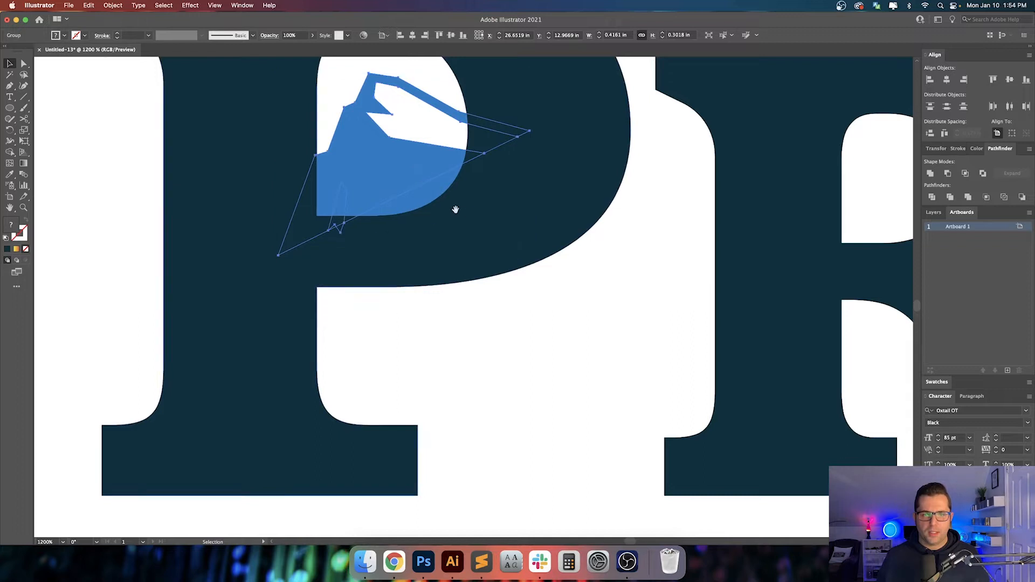
super+click(429, 249)
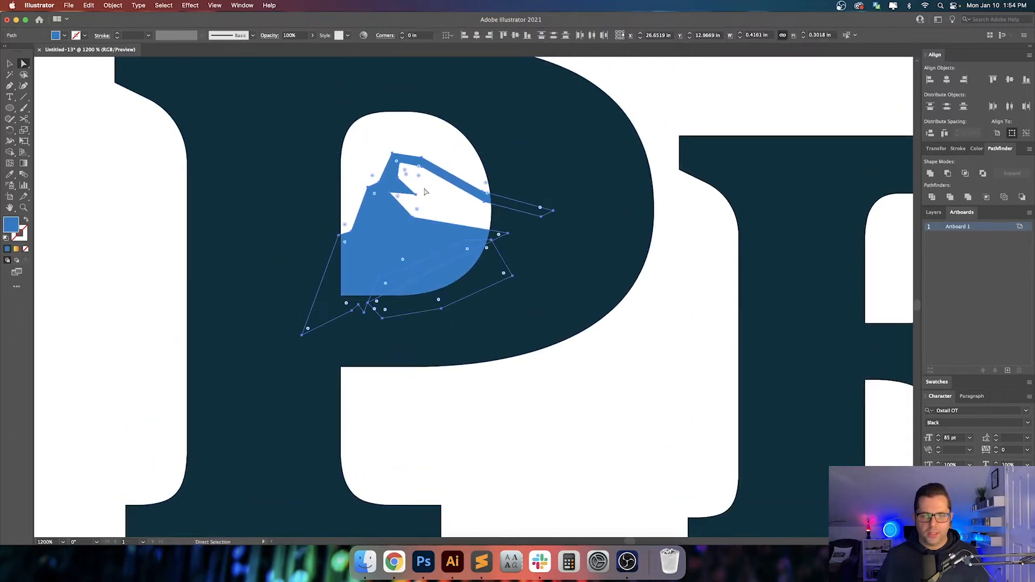
key(i)
click(568, 236)
super+click(622, 330)
key(v)
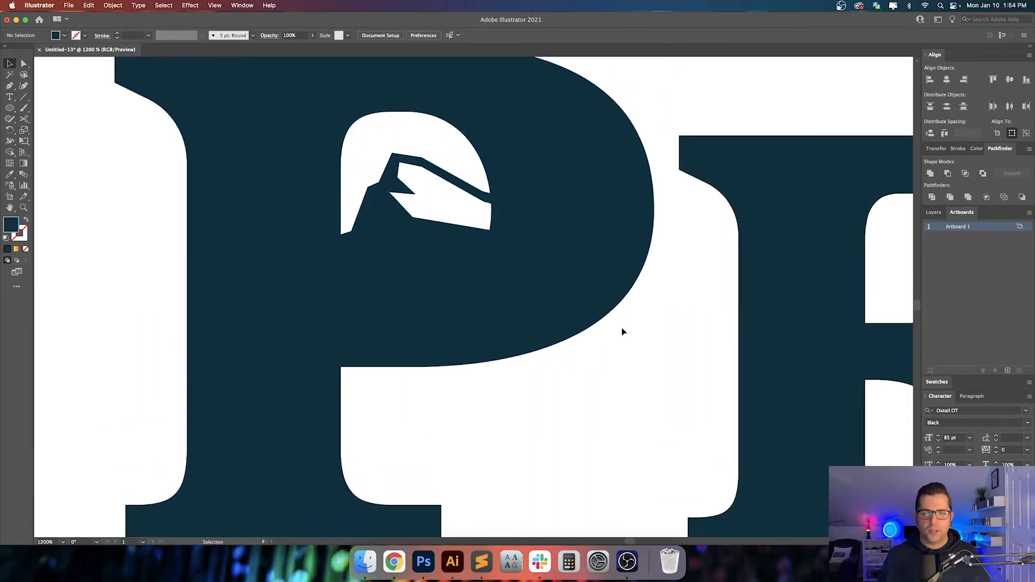
- Duplicate only the letter P of the all-navy wordmark about 1.8 in straight below it
scroll(622, 331, down, 3)
drag(622, 328, 354, 320)
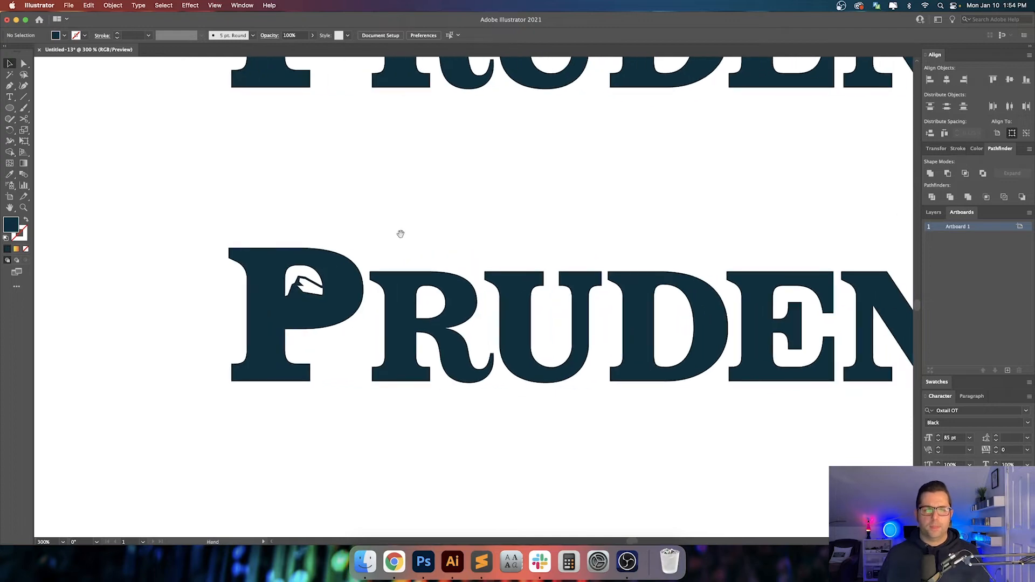
drag(400, 234, 427, 238)
scroll(346, 229, down, 2)
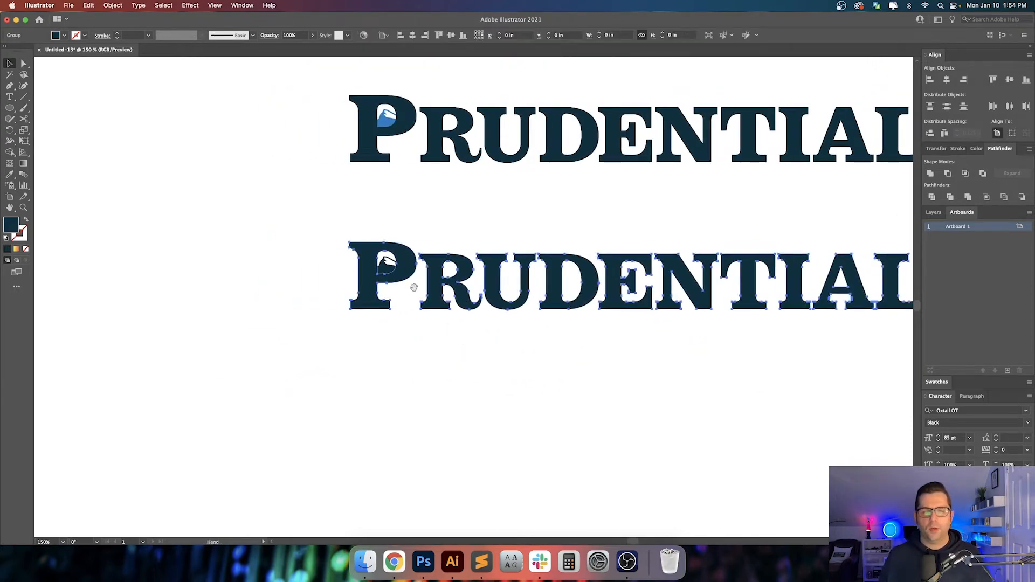
scroll(380, 272, down, 1)
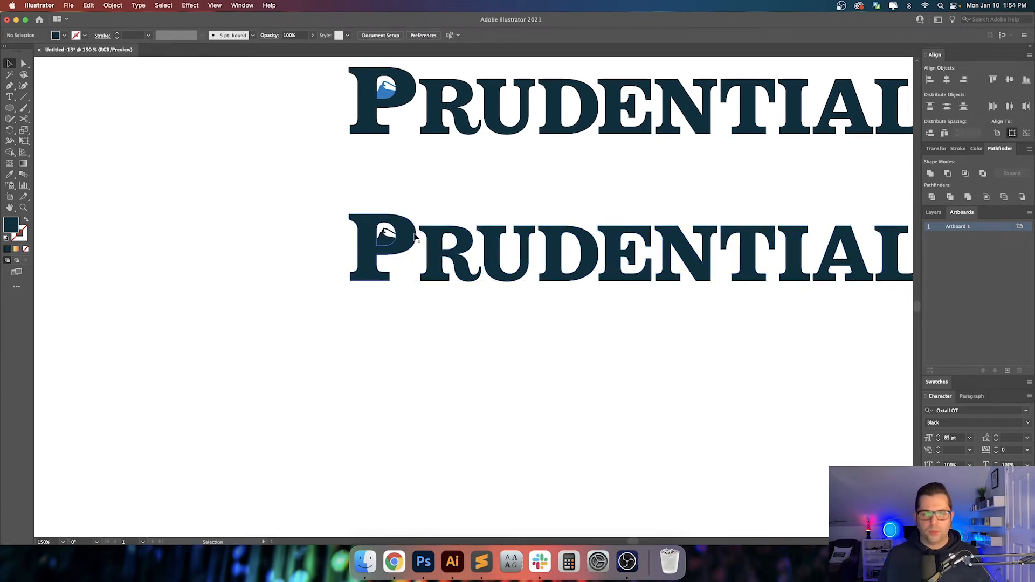
drag(415, 237, 423, 375)
scroll(673, 334, down, 1)
scroll(674, 334, right, 2)
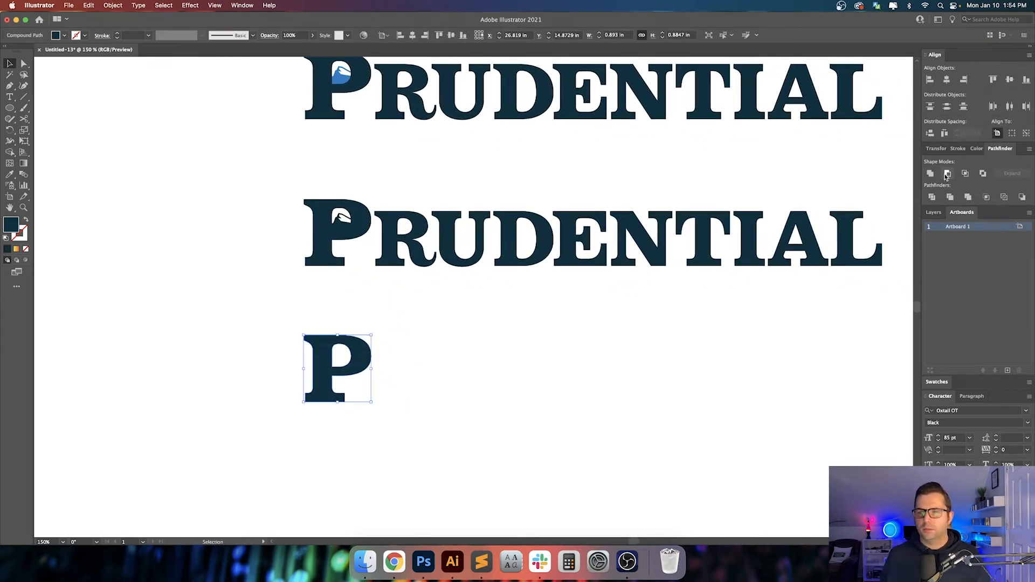
- Divide the standalone P with Pathfinder and convert it into a Live Paint group
click(932, 198)
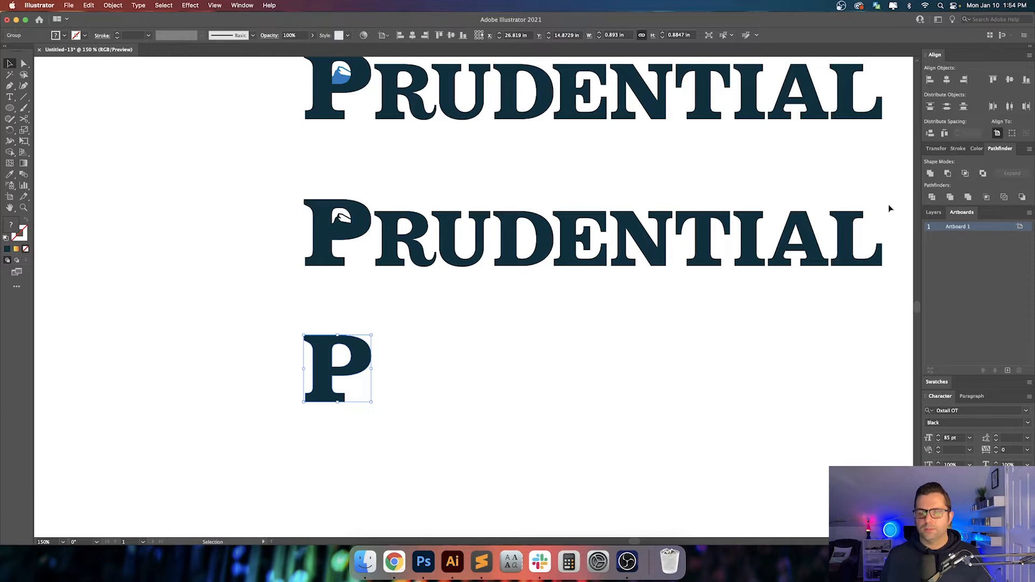
scroll(347, 383, up, 2)
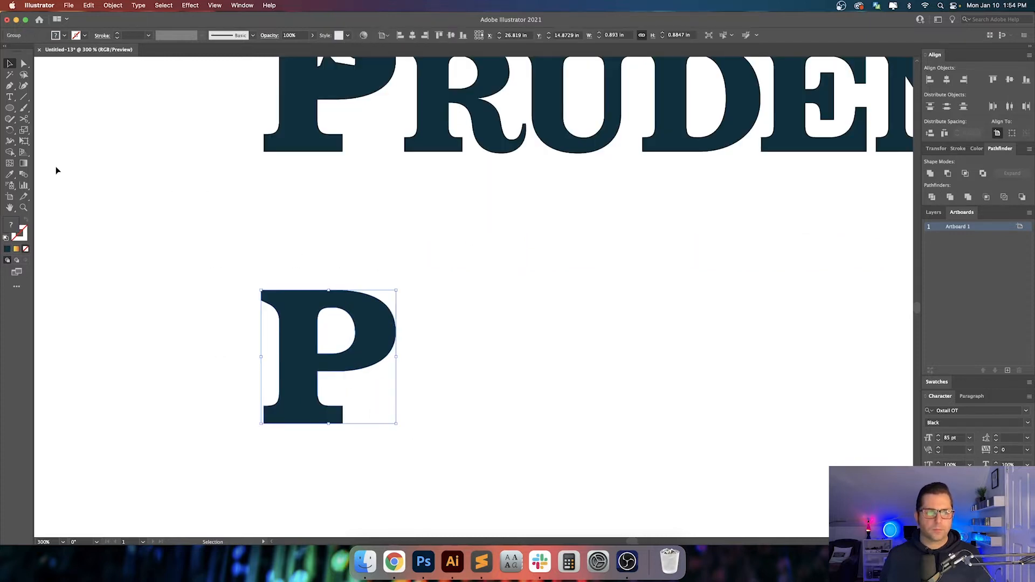
click(113, 6)
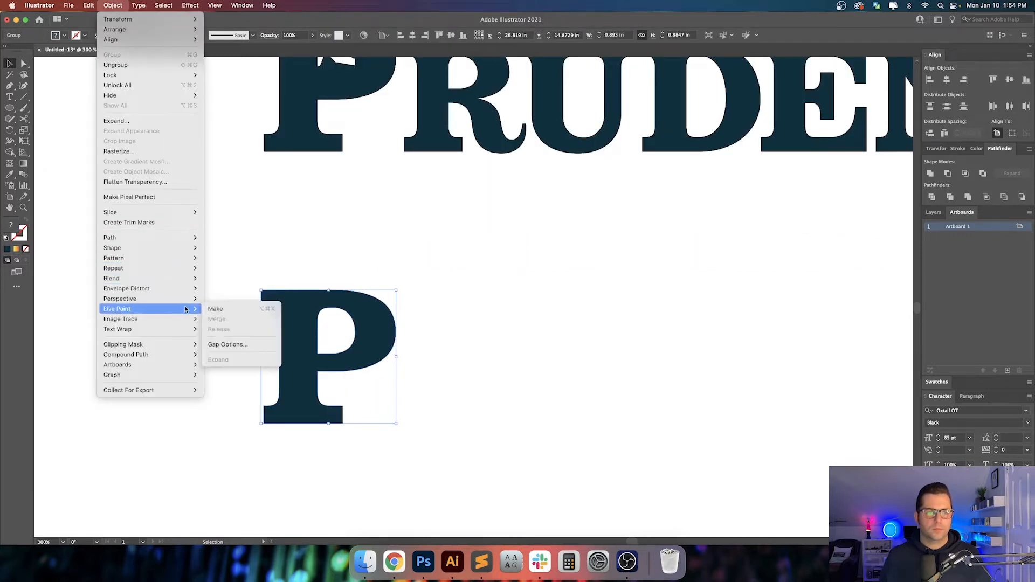
click(215, 309)
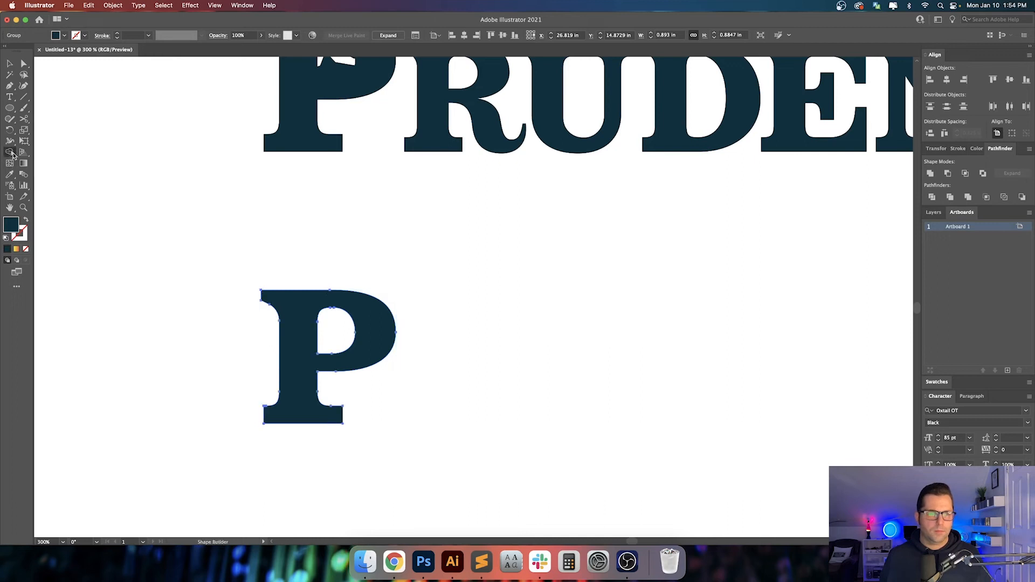
- Fill the standalone P's counter with the lighter blue sampled from the top blue logo, using the Live Paint Bucket
drag(9, 152, 59, 168)
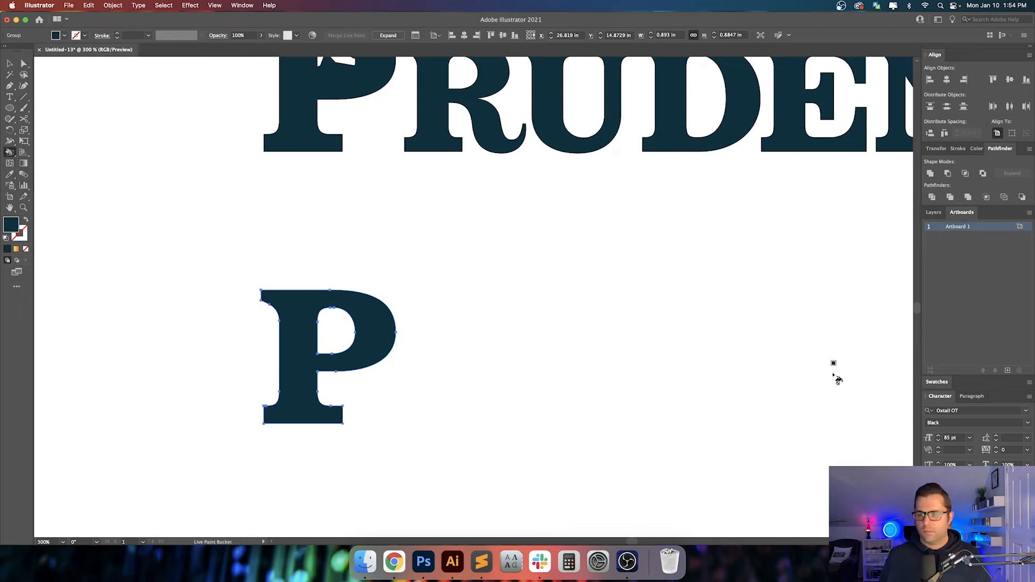
scroll(521, 342, down, 5)
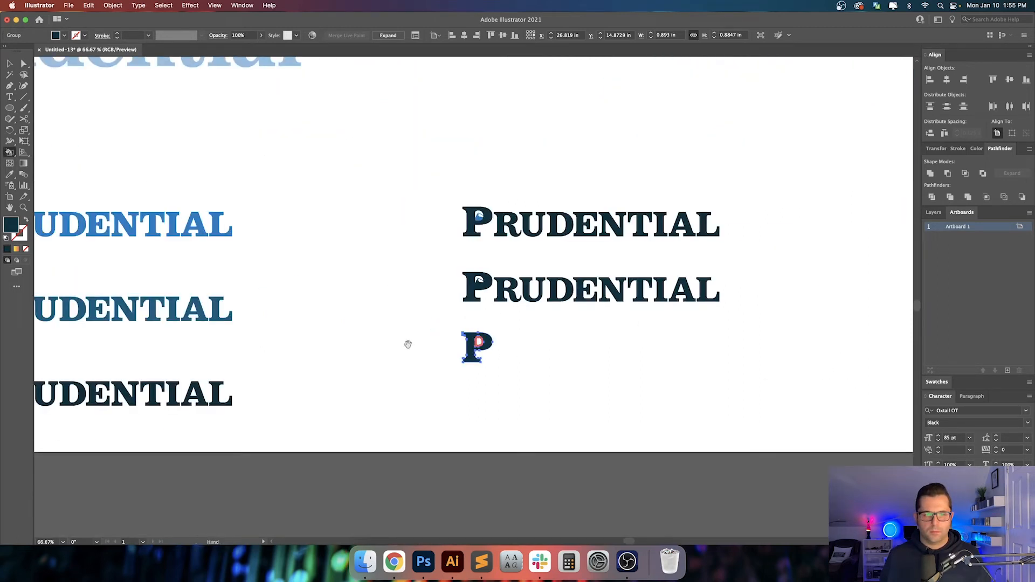
drag(407, 344, 512, 337)
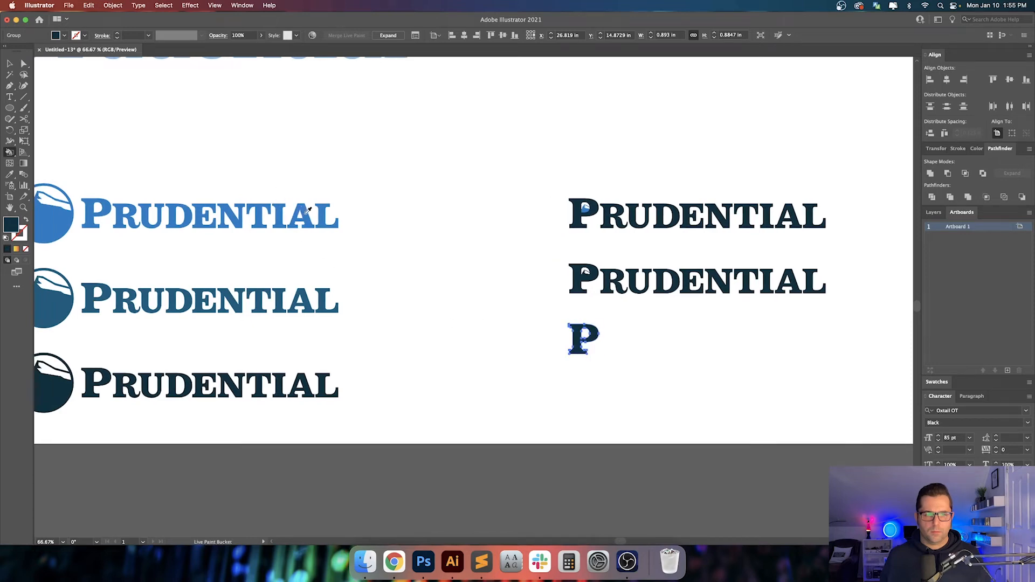
scroll(593, 337, up, 4)
click(568, 326)
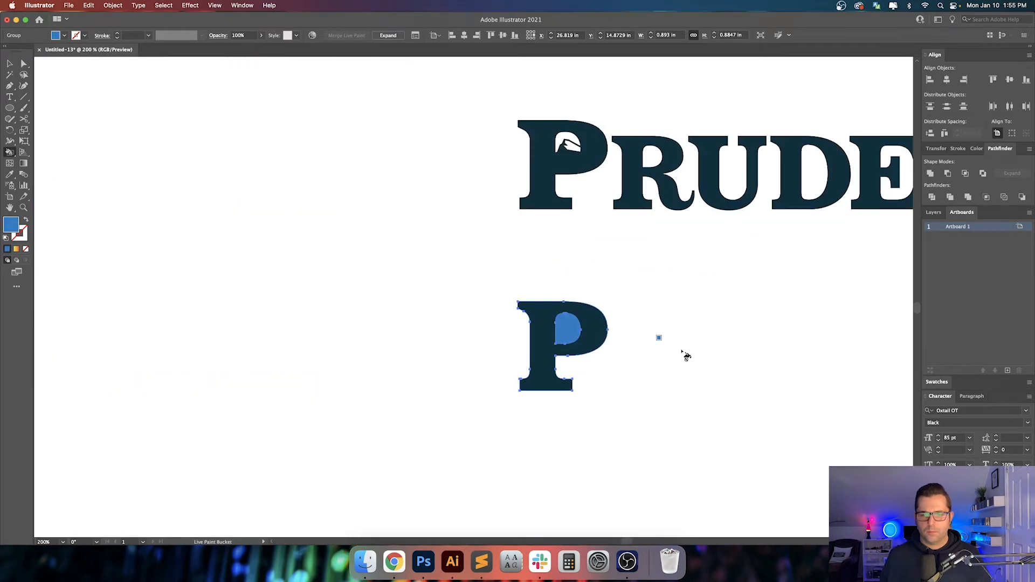
scroll(691, 348, up, 4)
scroll(692, 348, up, 2)
scroll(636, 347, down, 5)
drag(628, 354, 554, 339)
- Select the painted P and expand its Live Paint group into regular shapes
key(v)
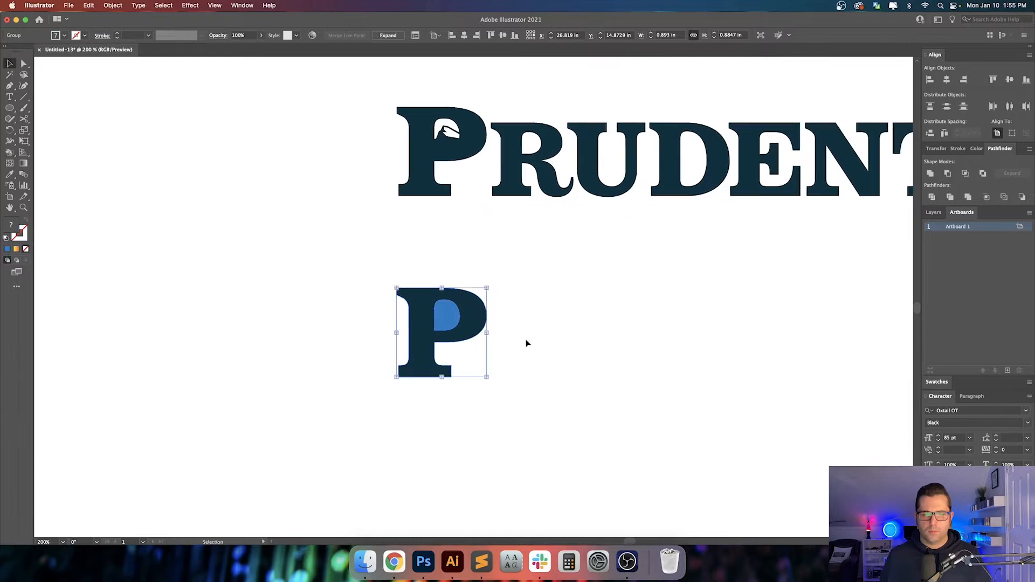
drag(538, 376, 375, 292)
click(113, 4)
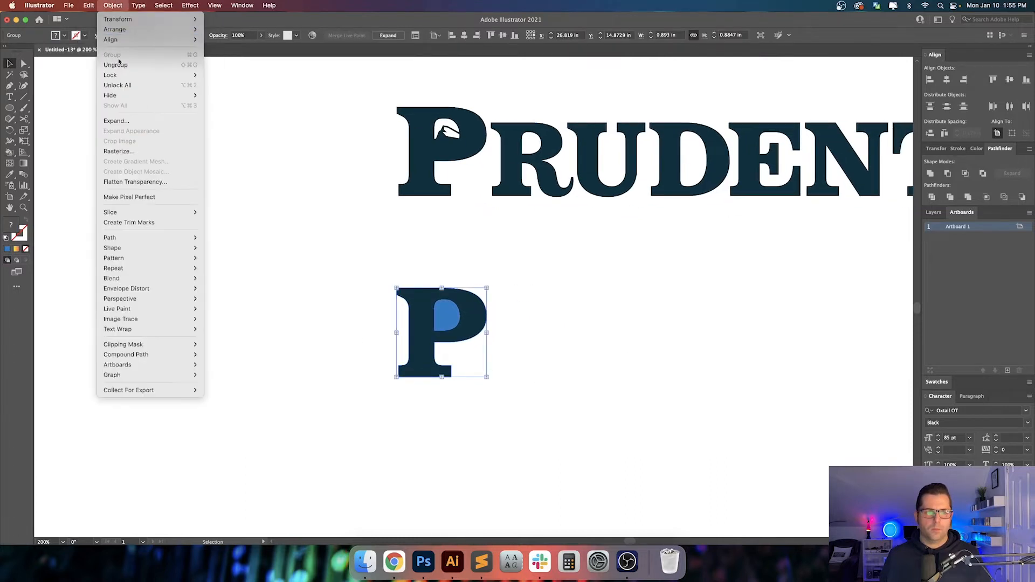
click(130, 119)
key(Return)
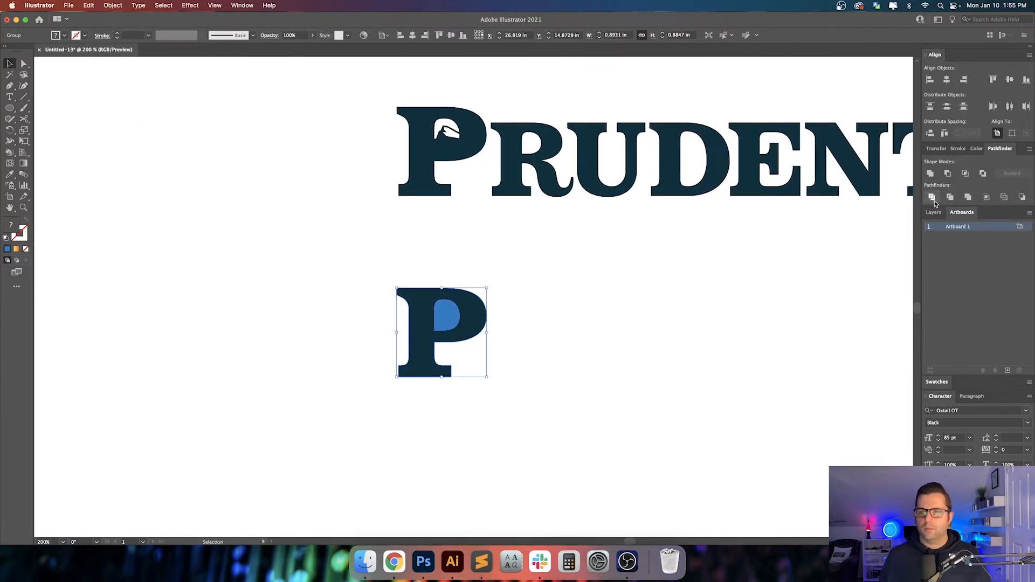
- Divide the expanded P and delete its dark letter body, keeping only the blue counter shape
click(933, 200)
click(501, 321)
key(a)
click(404, 296)
key(Delete)
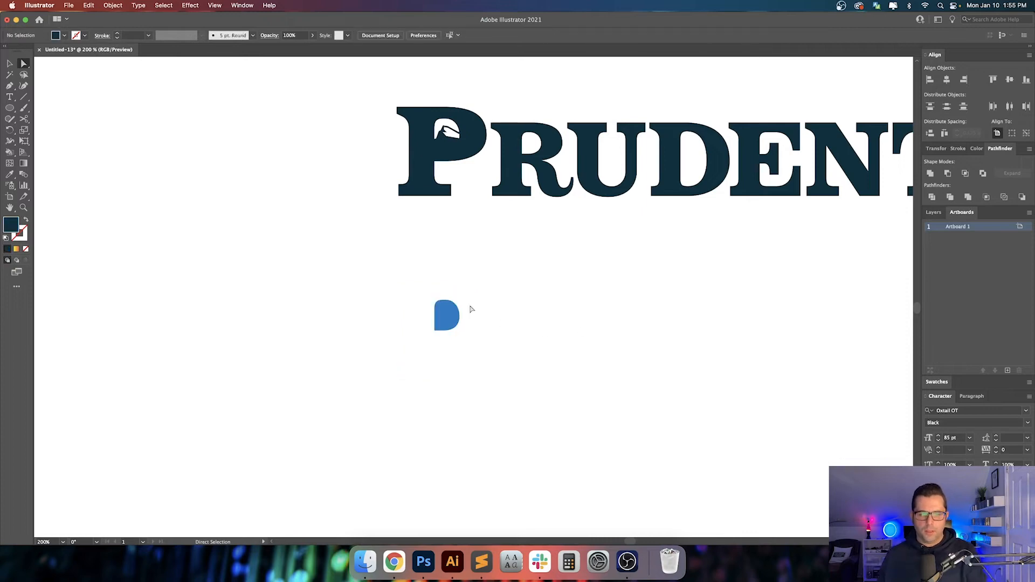
- Move the blue counter shape into the counter of the P in the lower Prudential wordmark
drag(496, 312, 378, 210)
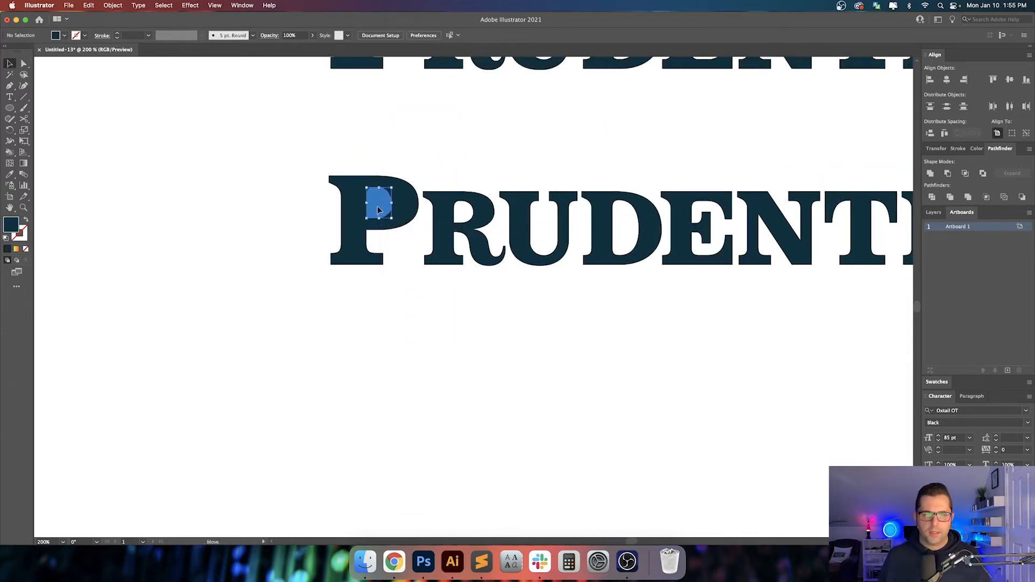
scroll(380, 218, up, 3)
drag(426, 233, 448, 342)
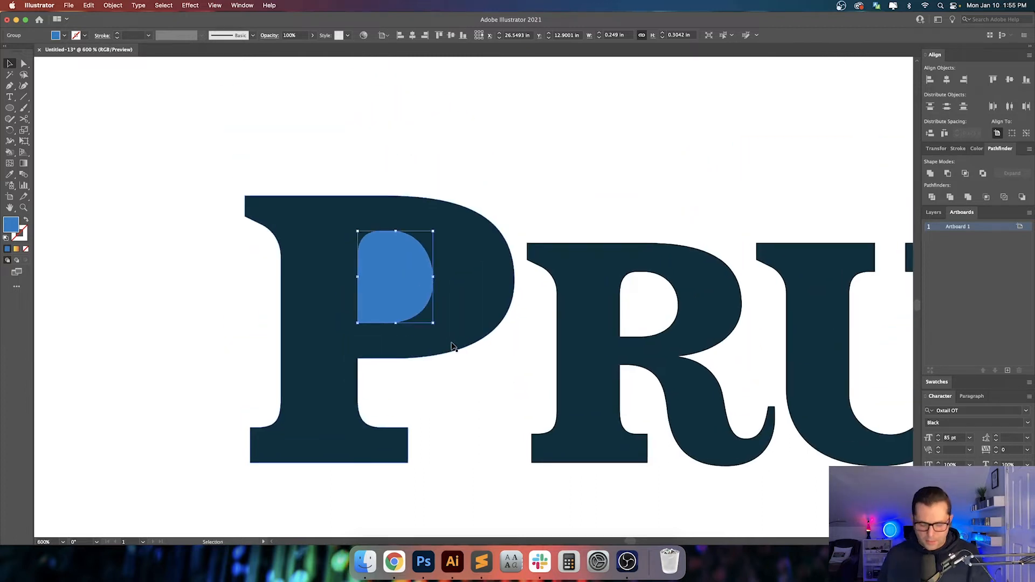
- Send the blue counter shape behind the P and the mountain artwork, and deselect it
key(a)
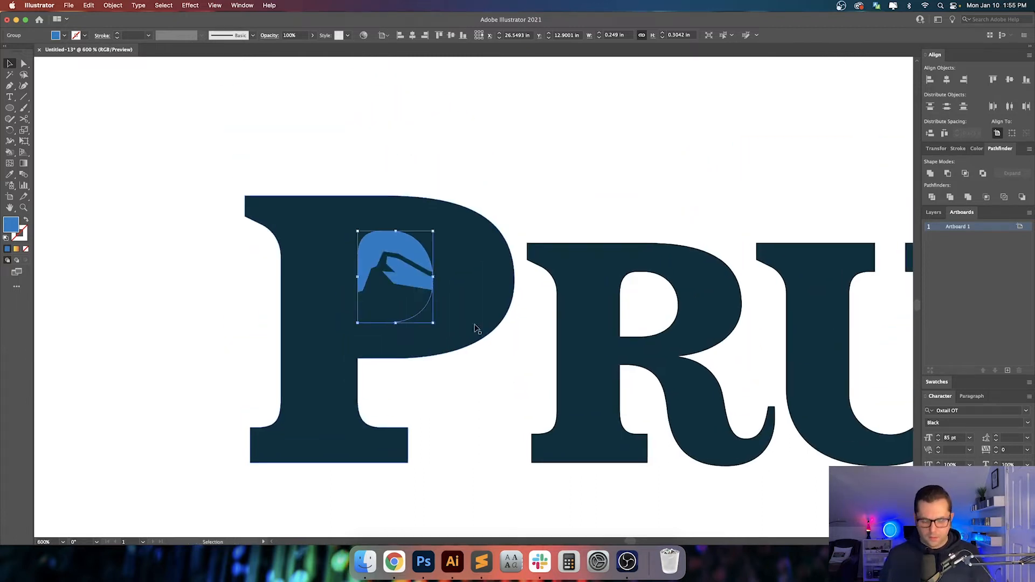
click(526, 230)
scroll(591, 379, down, 3)
scroll(490, 430, right, 5)
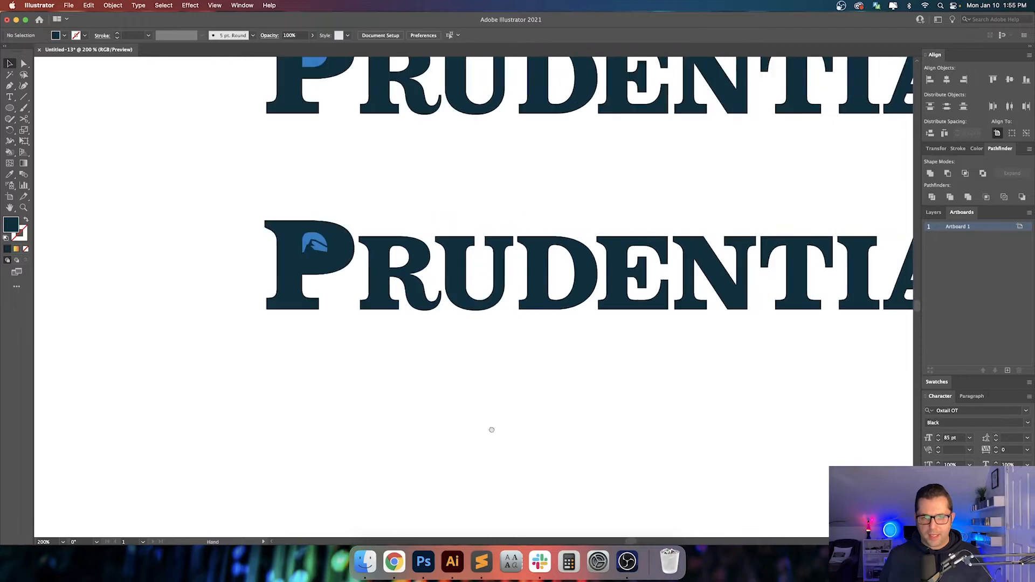
drag(305, 318, 357, 374)
scroll(419, 436, down, 1)
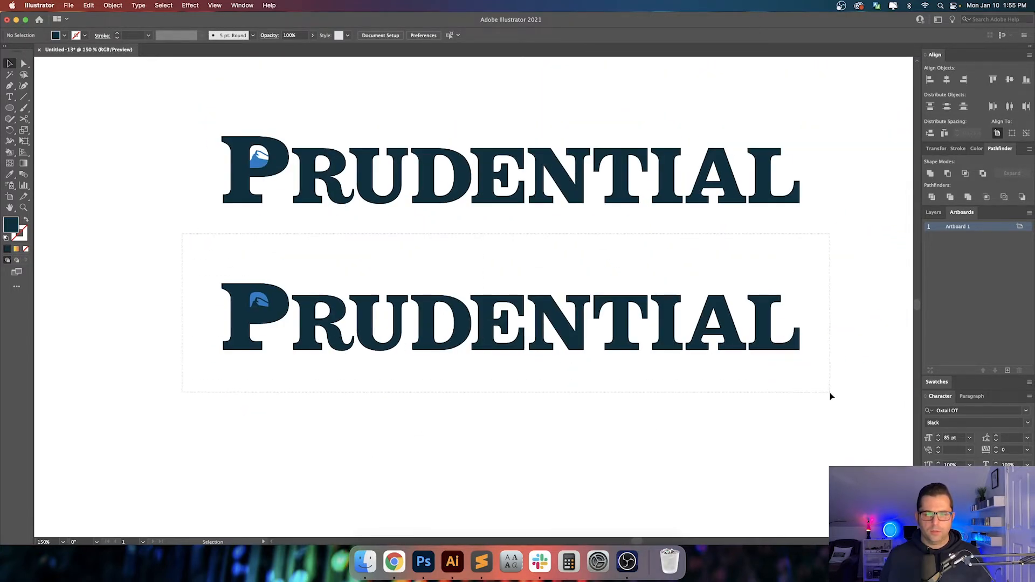
- Duplicate the wordmark with the blue-filled counter directly below the original
drag(830, 396, 830, 397)
scroll(357, 263, down, 3)
scroll(357, 263, left, 3)
drag(365, 252, 362, 430)
click(352, 492)
drag(351, 494, 372, 428)
scroll(342, 359, up, 3)
scroll(342, 363, up, 2)
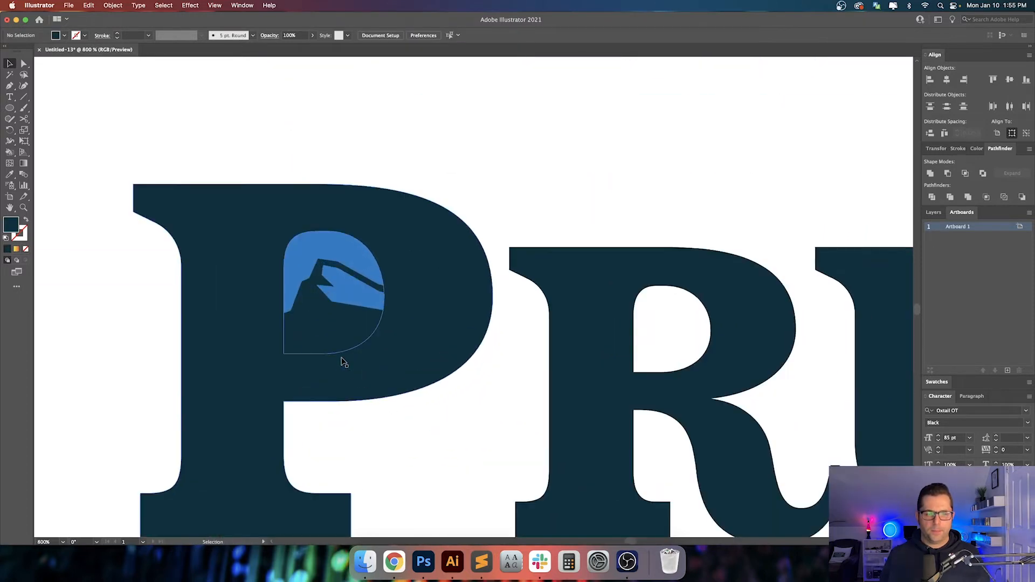
- Give the blue counter shape in the duplicate's P a dark 1 pt stroke
key(a)
click(308, 257)
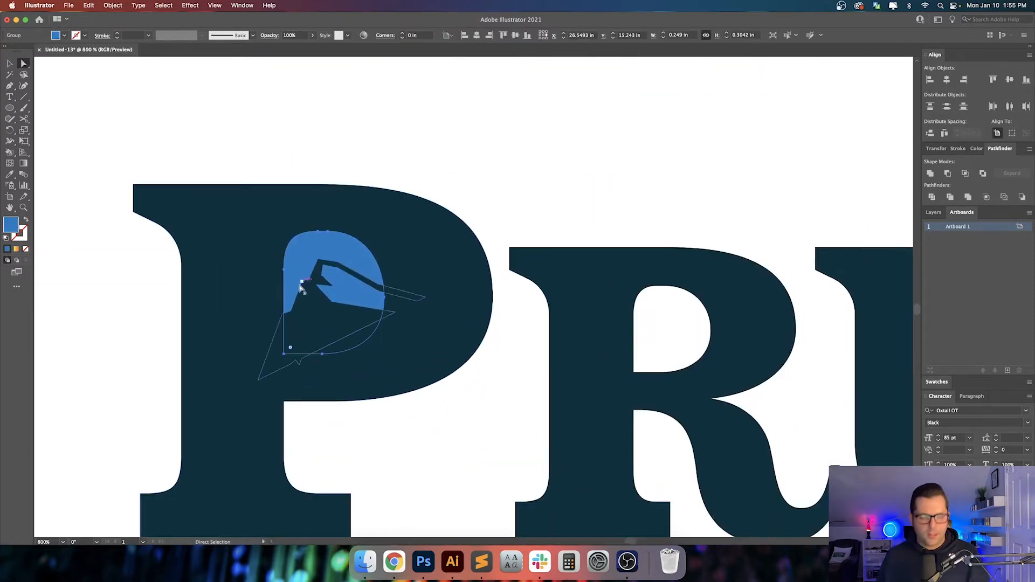
key(x)
key(o)
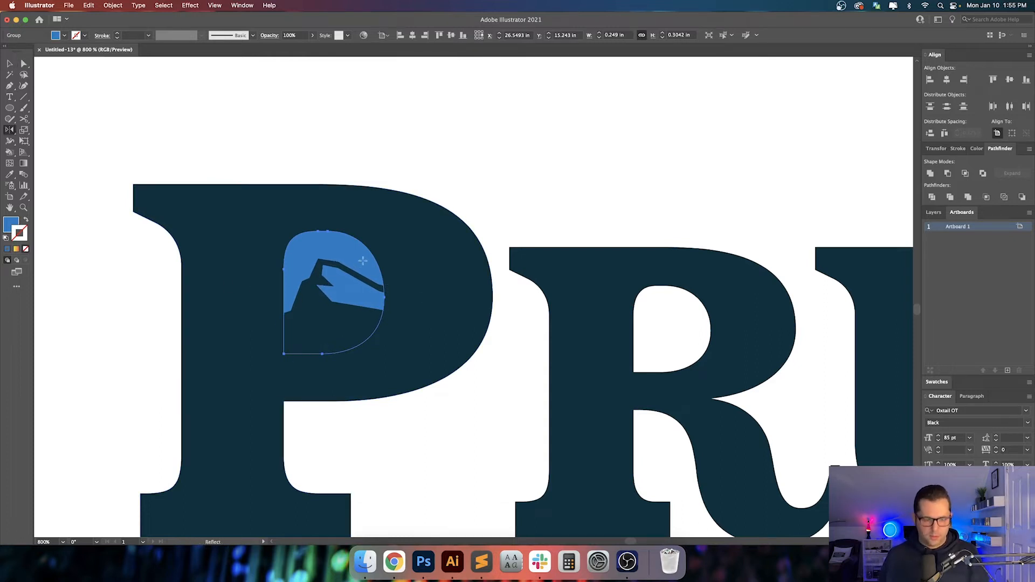
key(super+shift+a)
key(v)
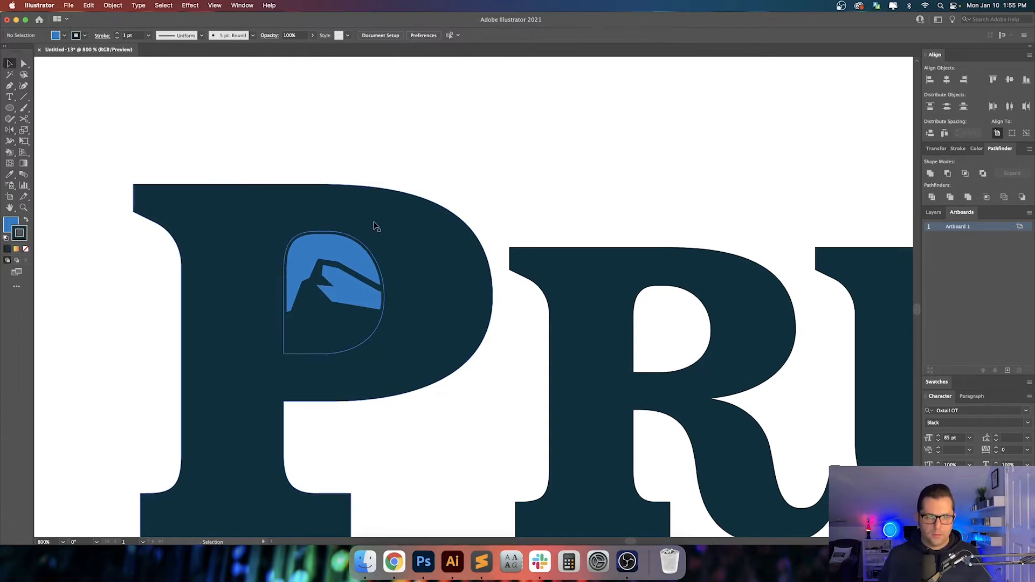
click(347, 243)
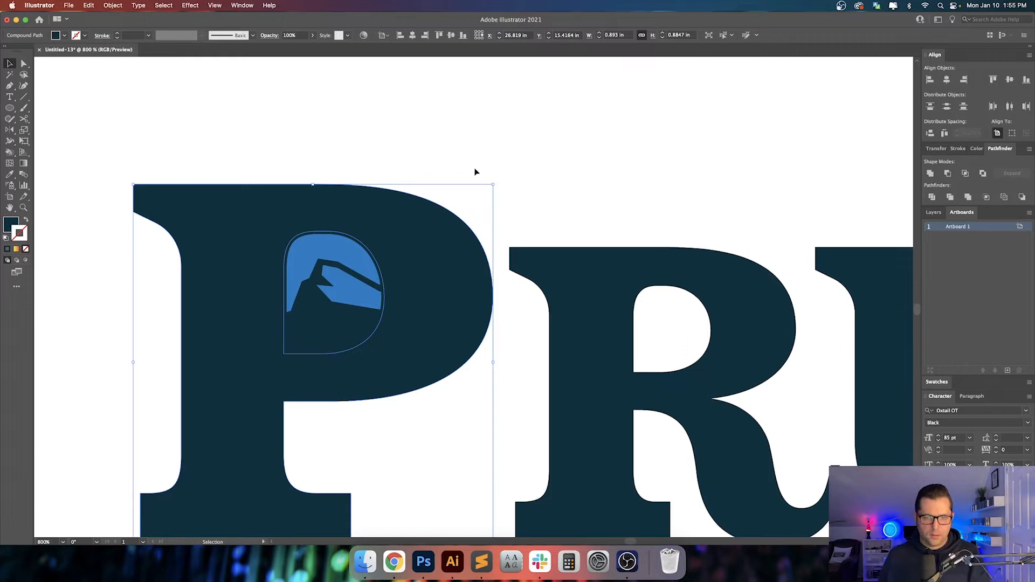
- Remove the blue fill from the duplicate's counter shape, keeping only its stroke
click(352, 251)
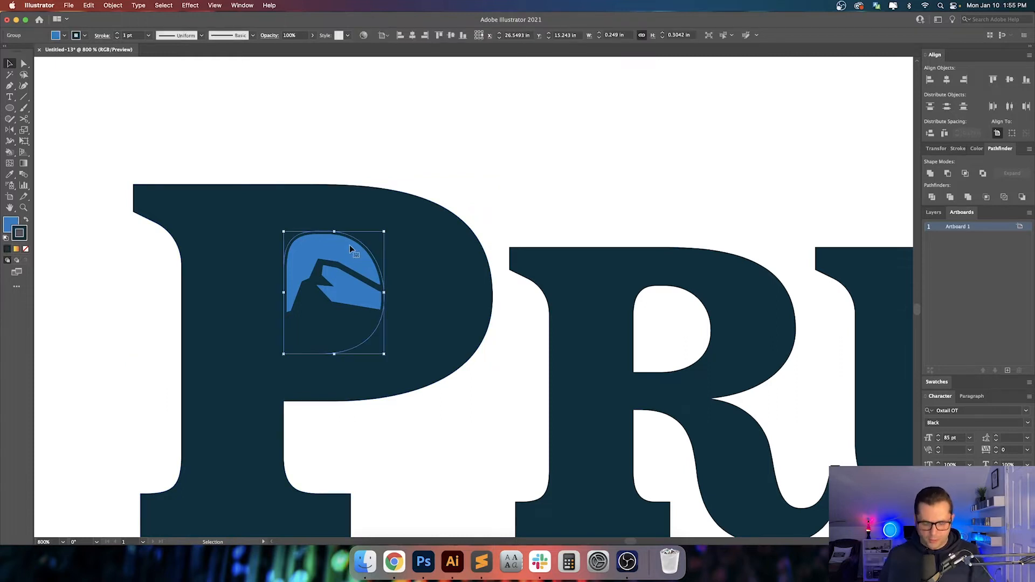
key(i)
key(v)
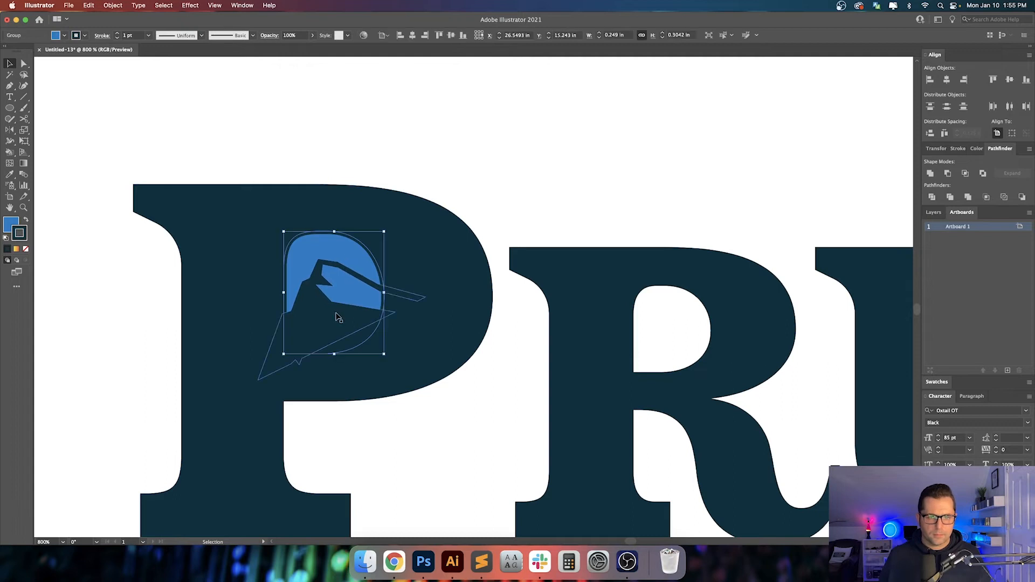
key(slash)
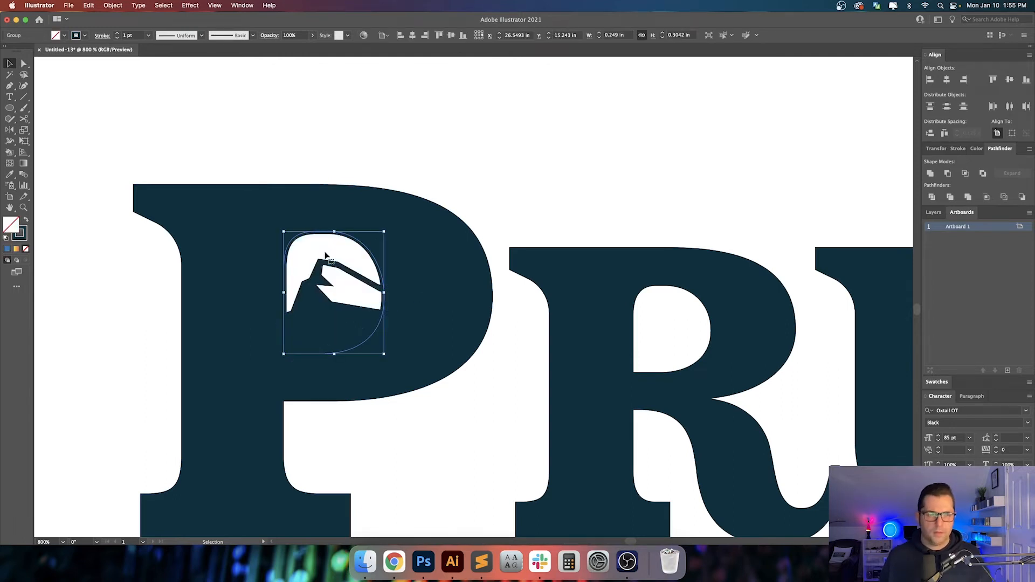
- Recolour the counter outline's stroke with the blue sampled from the filled counter in the wordmark above
key(z)
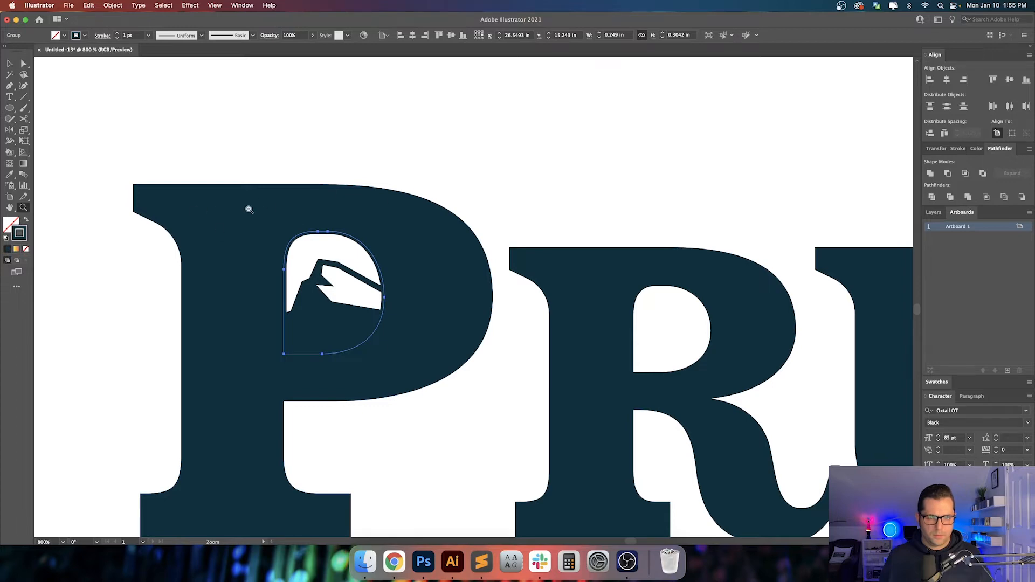
scroll(249, 209, down, 3)
scroll(272, 216, down, 3)
scroll(275, 103, up, 1)
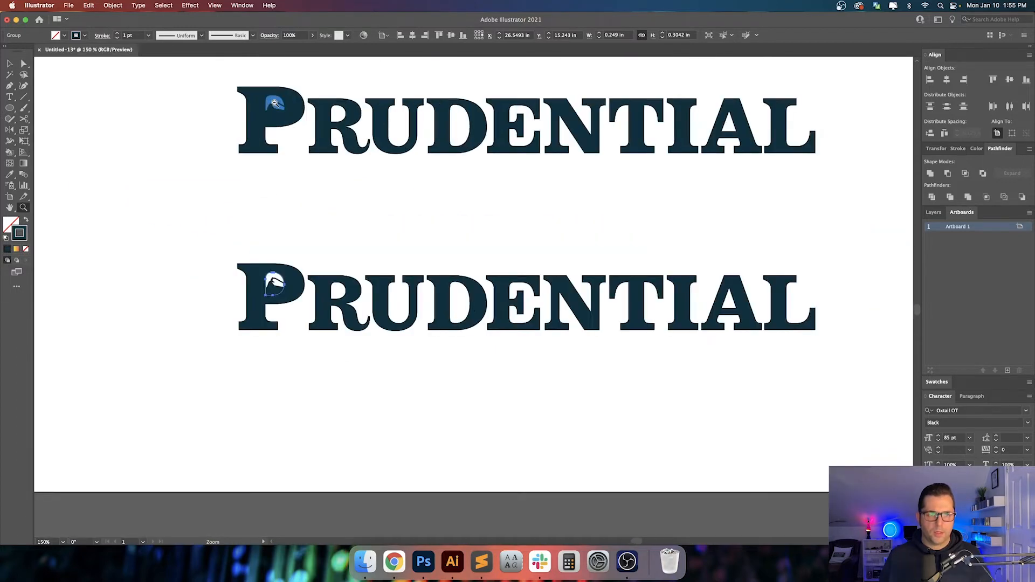
scroll(275, 103, up, 2)
key(i)
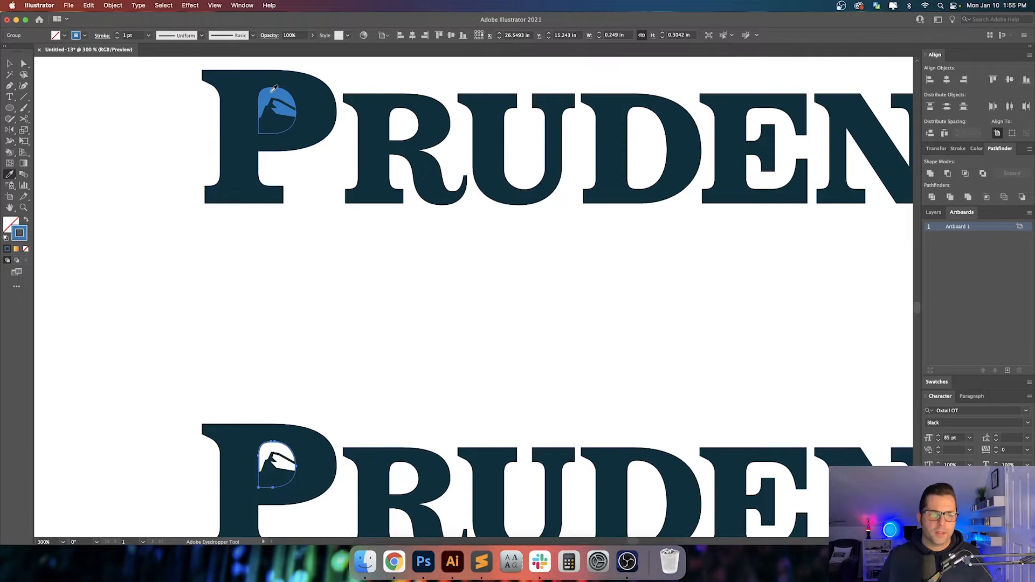
key(v)
scroll(342, 305, down, 5)
click(345, 277)
- Send the duplicate's P letter behind the blue counter outline
scroll(293, 260, up, 3)
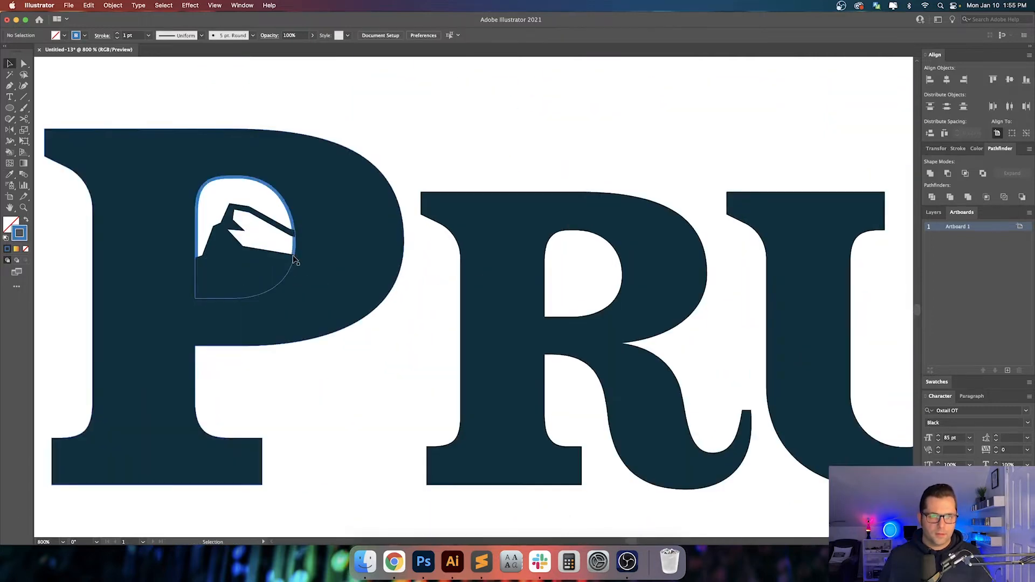
scroll(294, 260, up, 2)
scroll(416, 224, down, 5)
scroll(419, 226, up, 2)
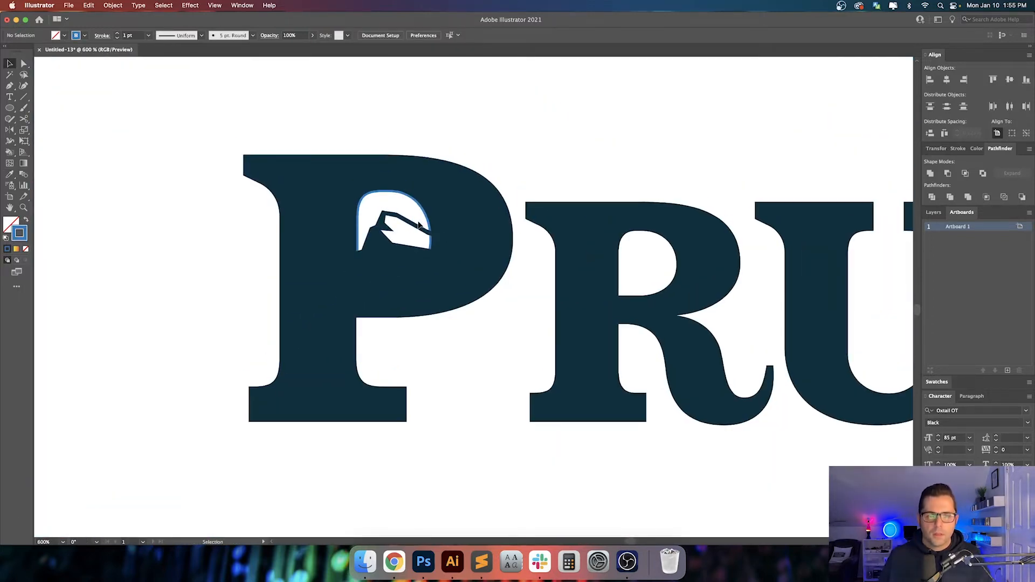
scroll(419, 225, up, 2)
click(424, 202)
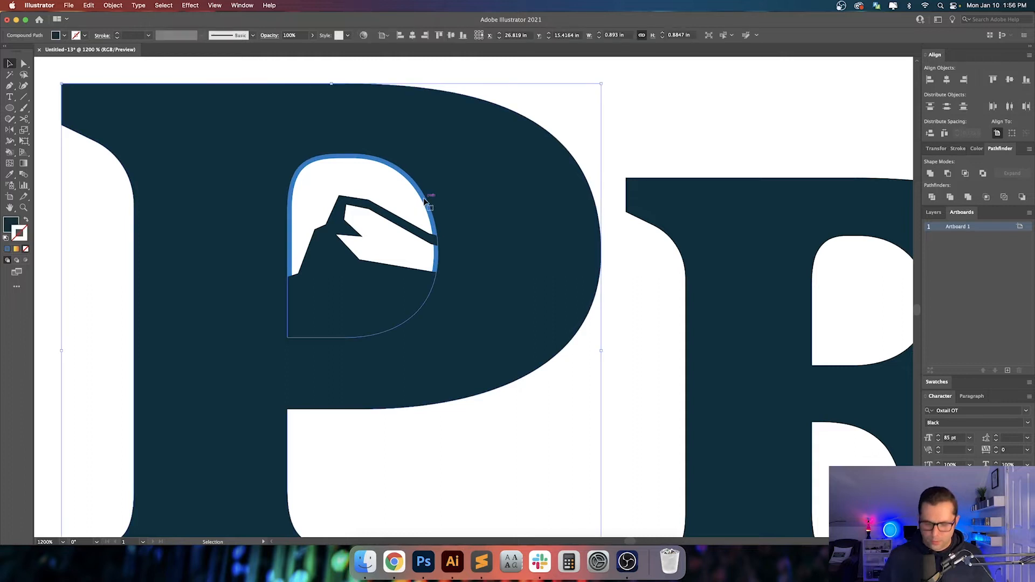
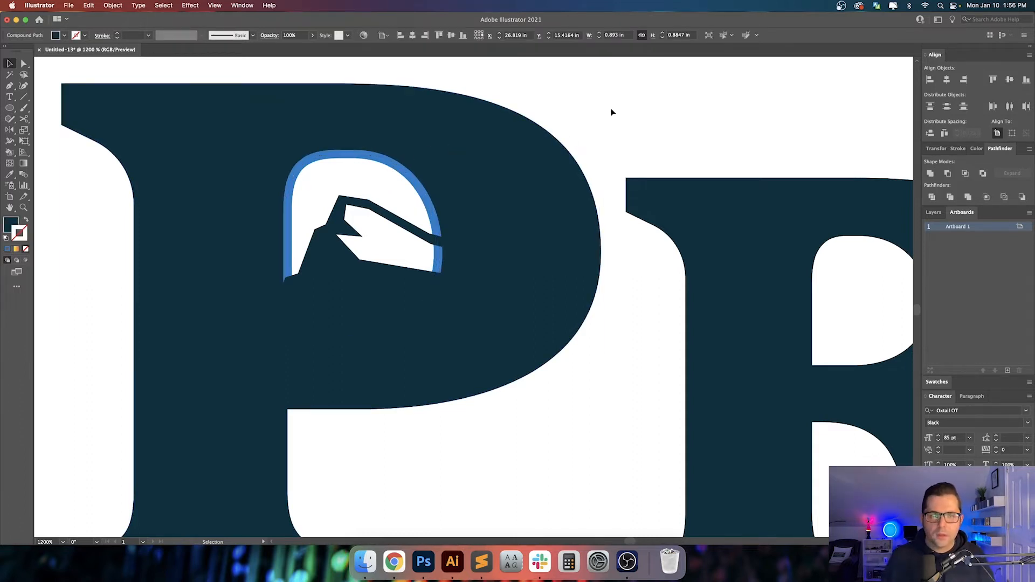
- Bring the blue counter outline in front of the mountain artwork and deselect it
click(417, 185)
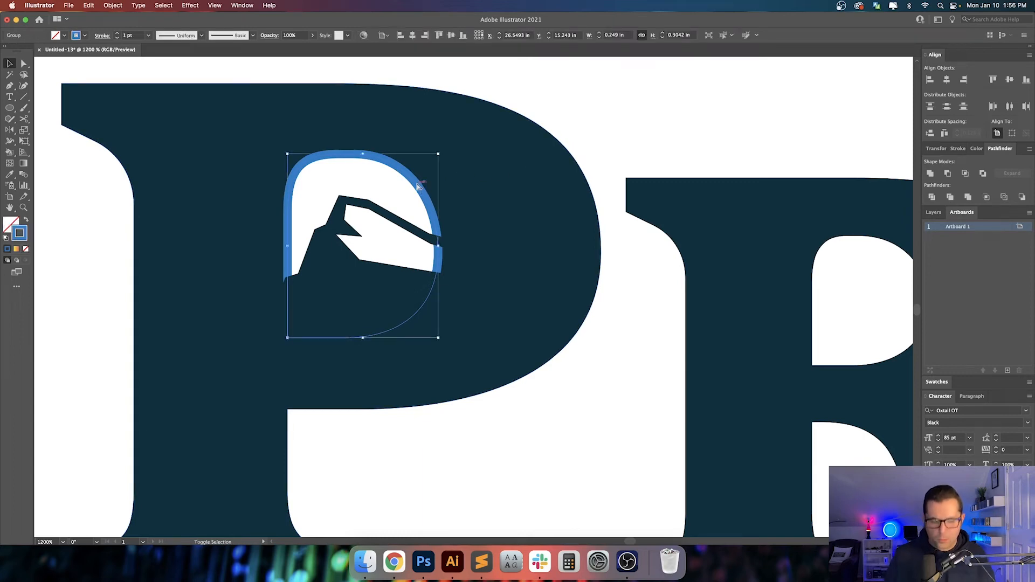
click(608, 150)
scroll(629, 143, down, 3)
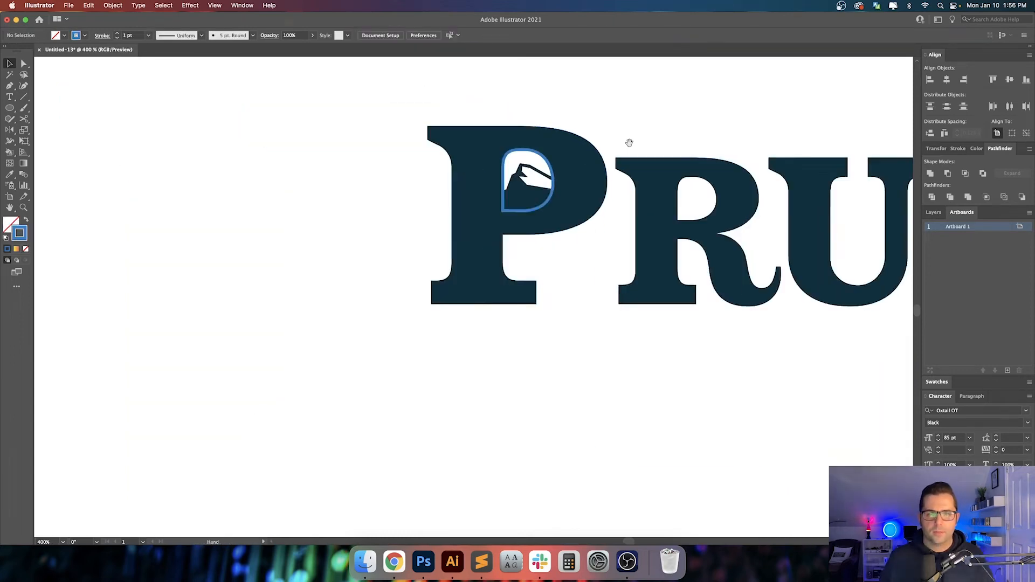
drag(629, 143, 424, 215)
scroll(324, 227, up, 3)
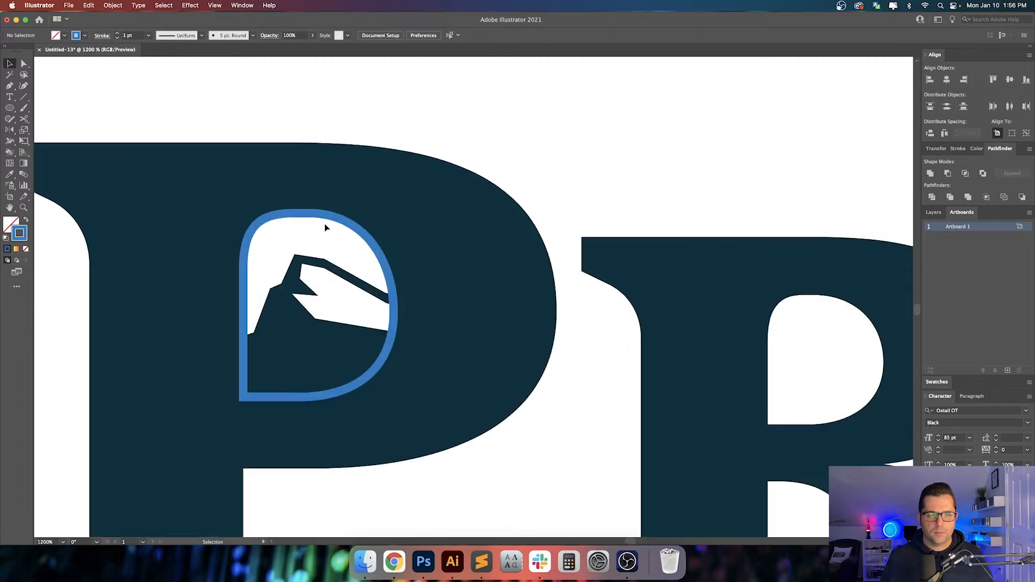
- Recolour the counter outline's stroke with the white sampled from the artboard background and deselect it
click(329, 219)
key(i)
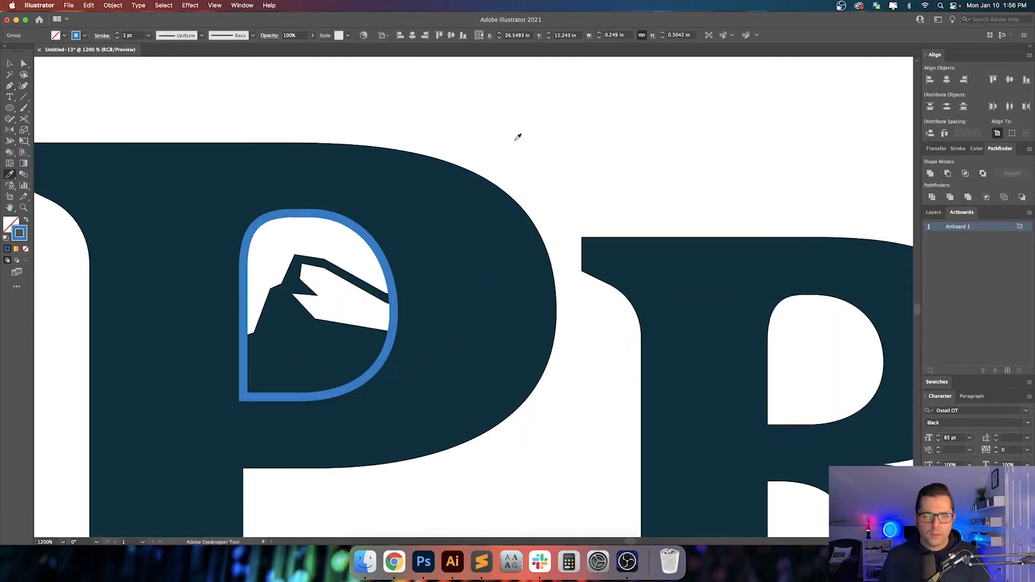
shift+click(516, 141)
key(v)
click(585, 142)
drag(620, 173, 606, 162)
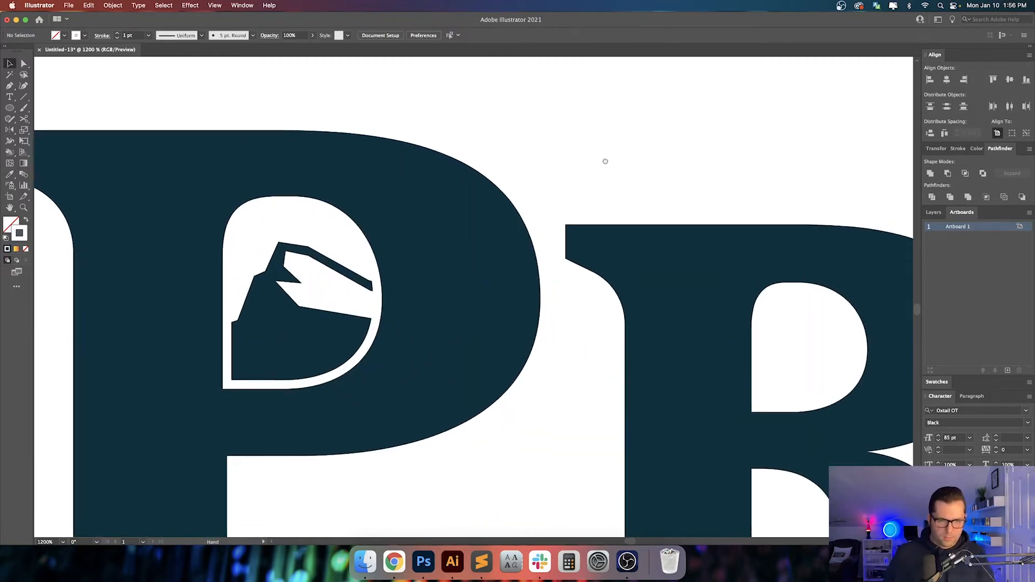
- Set the white counter outline's stroke weight to 0.75 pt and deselect it
click(322, 201)
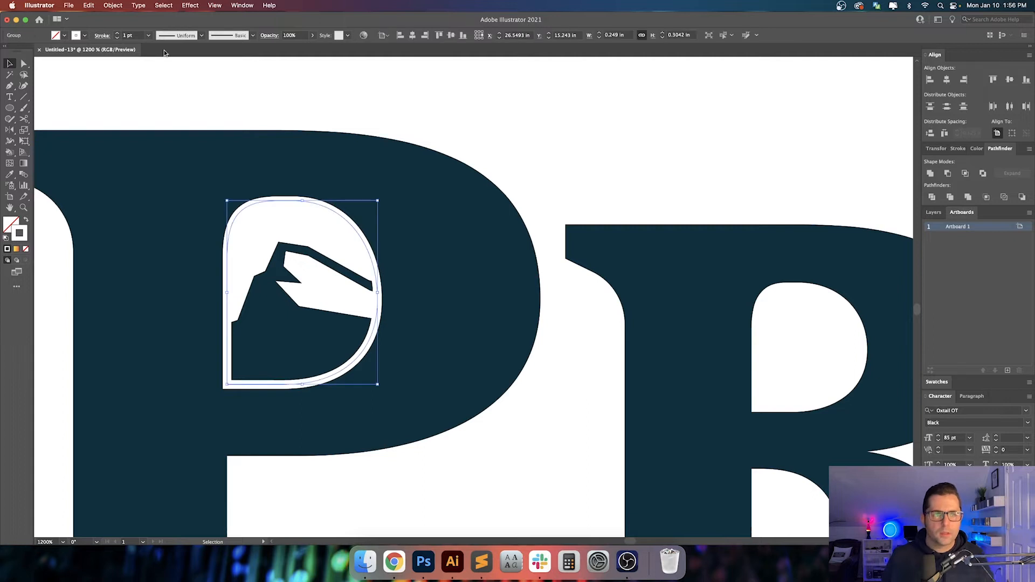
click(118, 38)
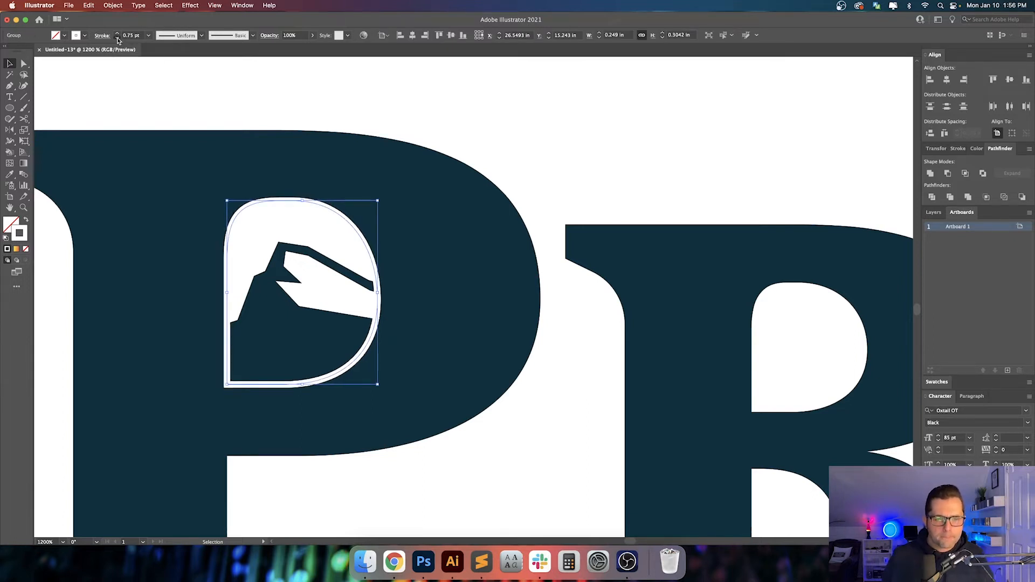
click(118, 39)
click(119, 34)
click(500, 80)
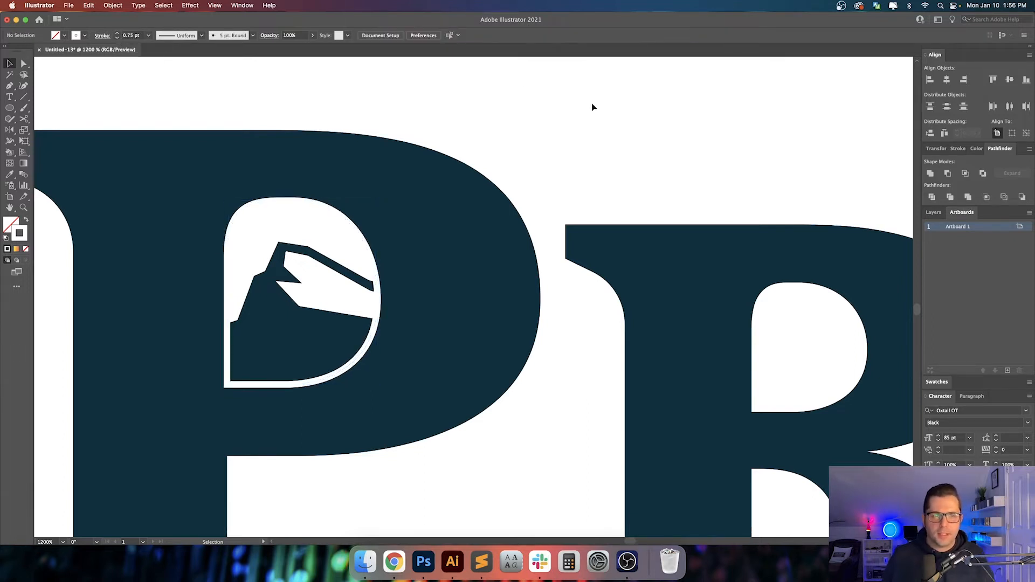
- Examine the white-outlined mountain P within the whole wordmark and close up
scroll(591, 134, down, 3)
drag(605, 129, 349, 163)
scroll(452, 133, down, 3)
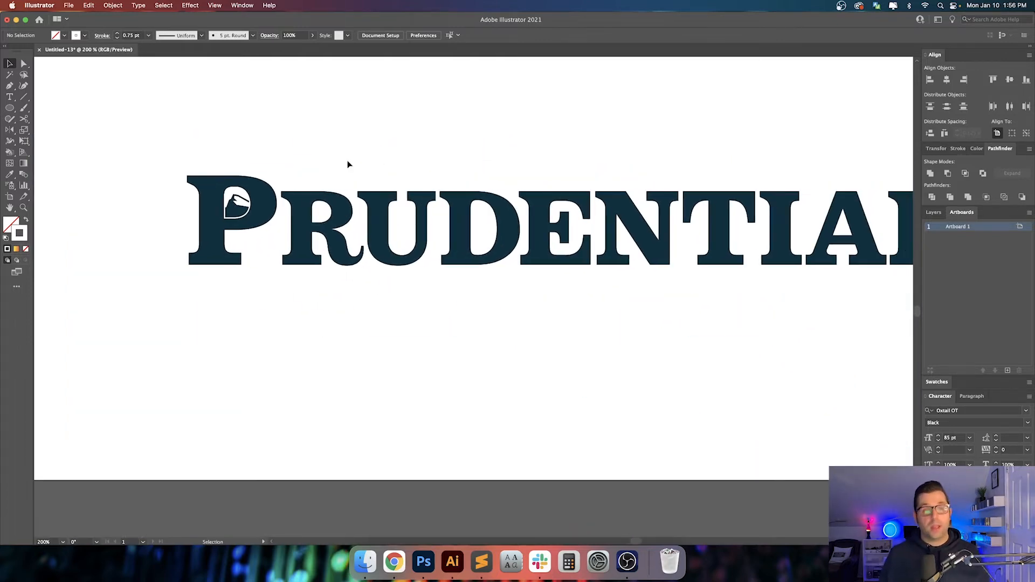
scroll(376, 160, up, 2)
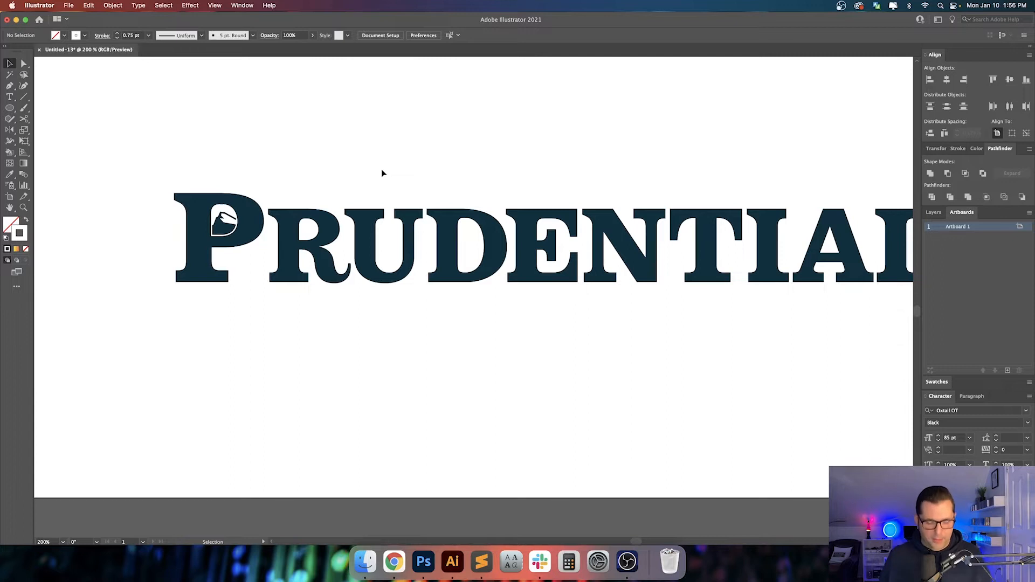
scroll(381, 172, left, 3)
scroll(309, 205, up, 3)
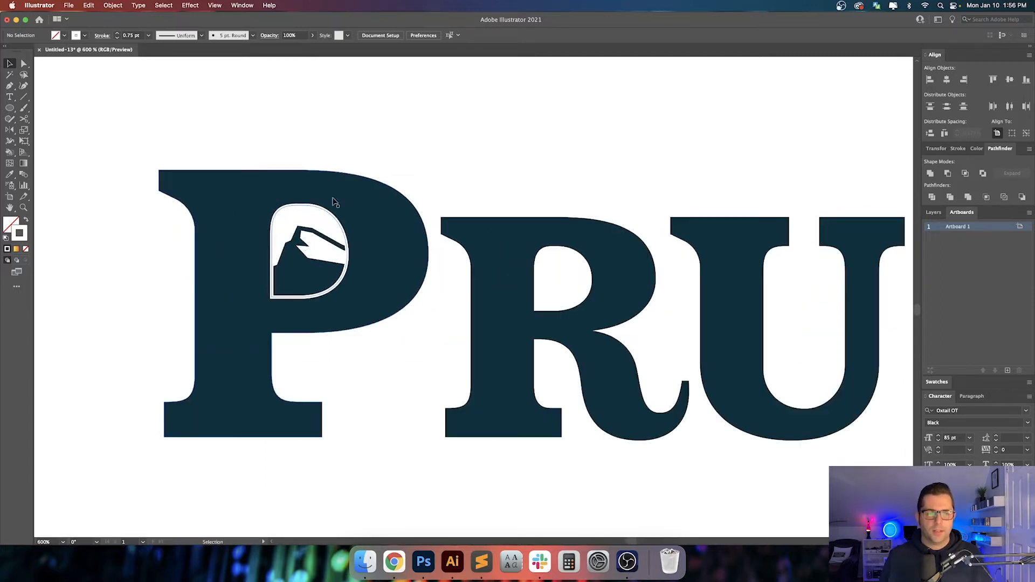
drag(385, 254, 452, 244)
drag(283, 207, 335, 161)
- Duplicate the P with its mountain and counter outline into the empty space directly below the wordmark
drag(233, 96, 364, 185)
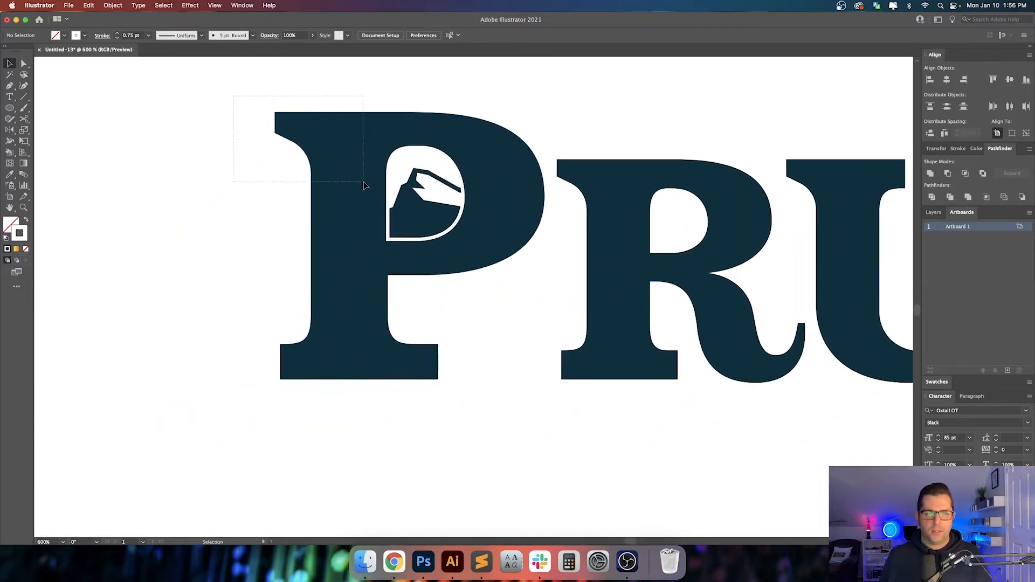
drag(506, 326, 505, 329)
drag(497, 338, 478, 210)
scroll(478, 210, down, 1)
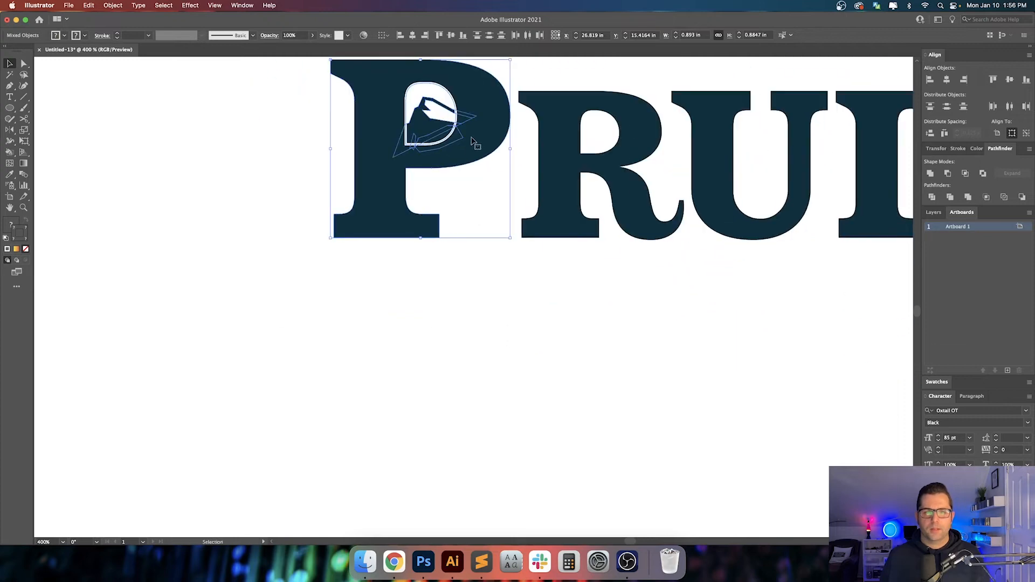
drag(473, 141, 473, 454)
drag(525, 499, 456, 348)
click(457, 352)
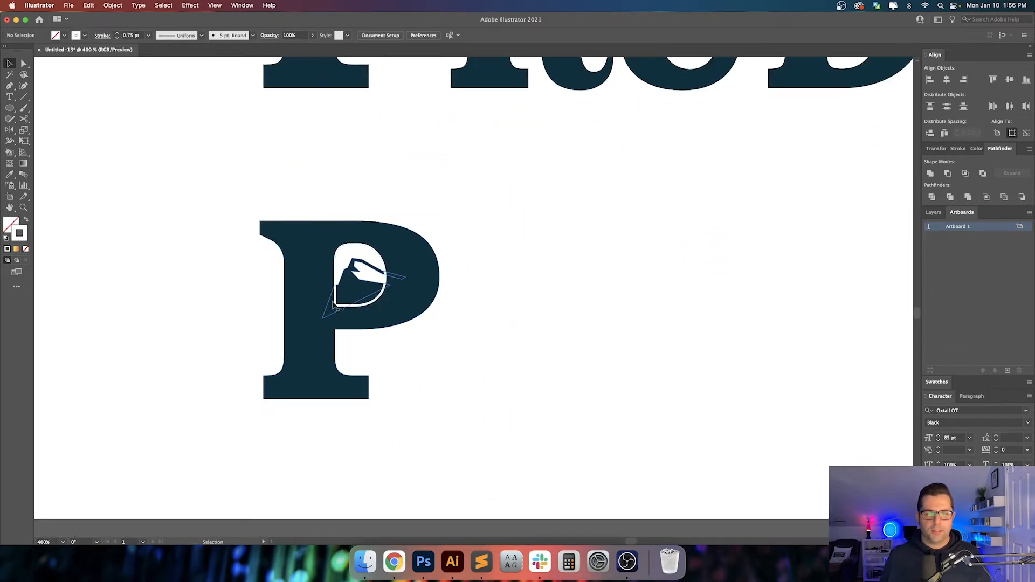
- Expand the duplicate P's white counter outline from a stroke into a filled shape and deselect it
scroll(335, 304, up, 4)
scroll(335, 305, up, 2)
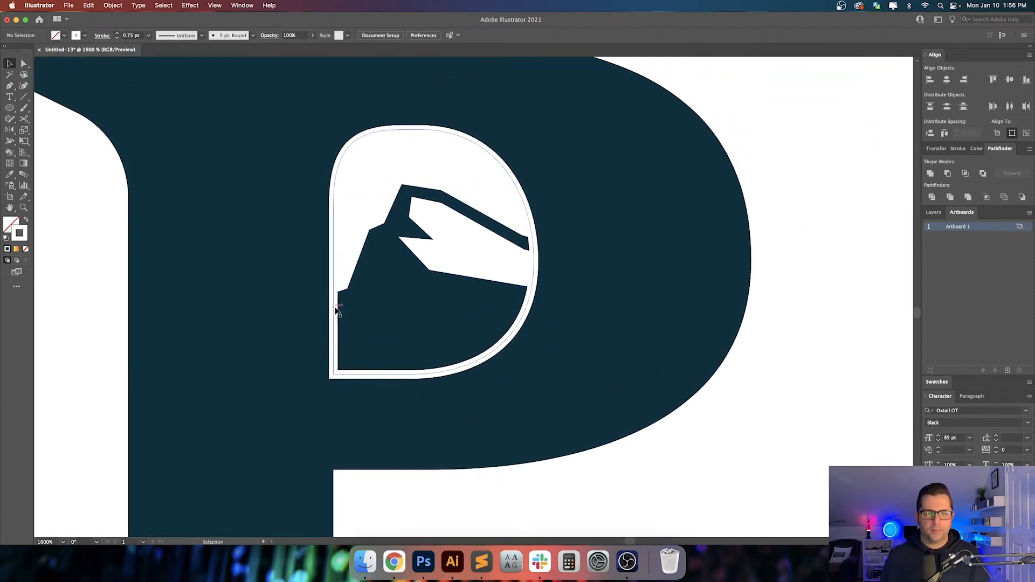
click(332, 312)
click(113, 5)
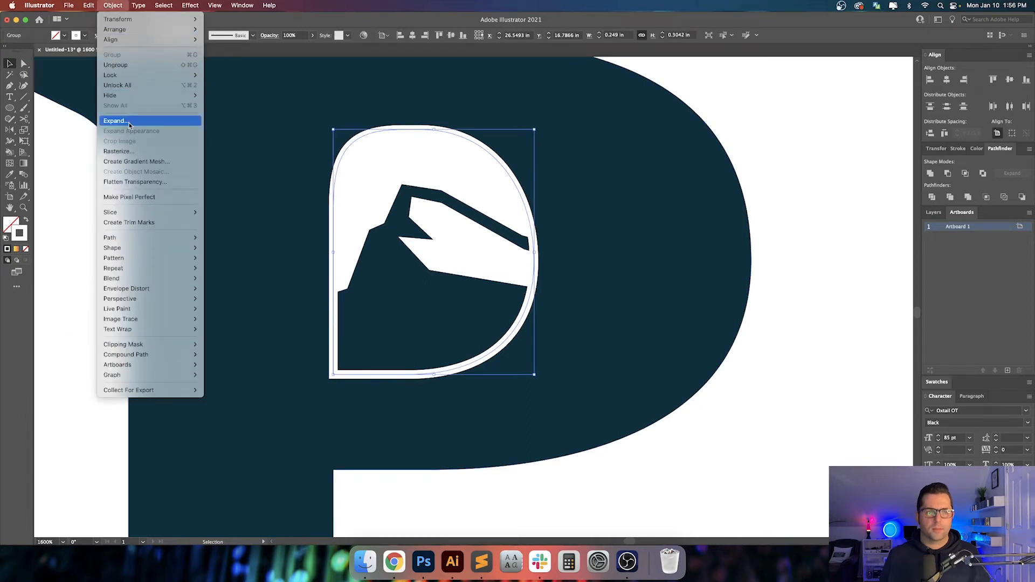
click(128, 122)
key(Return)
scroll(464, 221, down, 4)
click(566, 185)
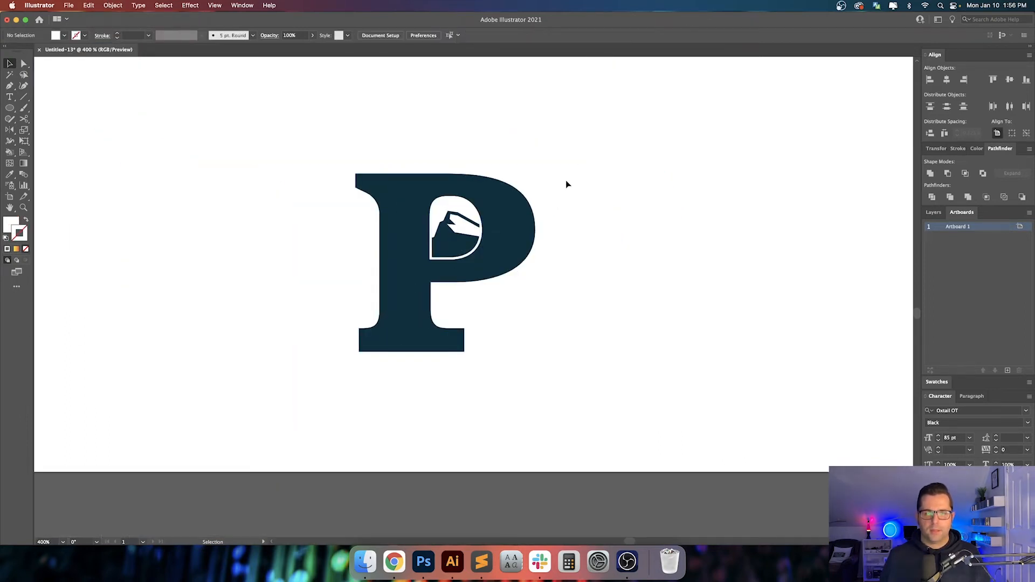
- Split the duplicate P, mountain and counter outline into separate pieces with the Divide pathfinder
key(super+a)
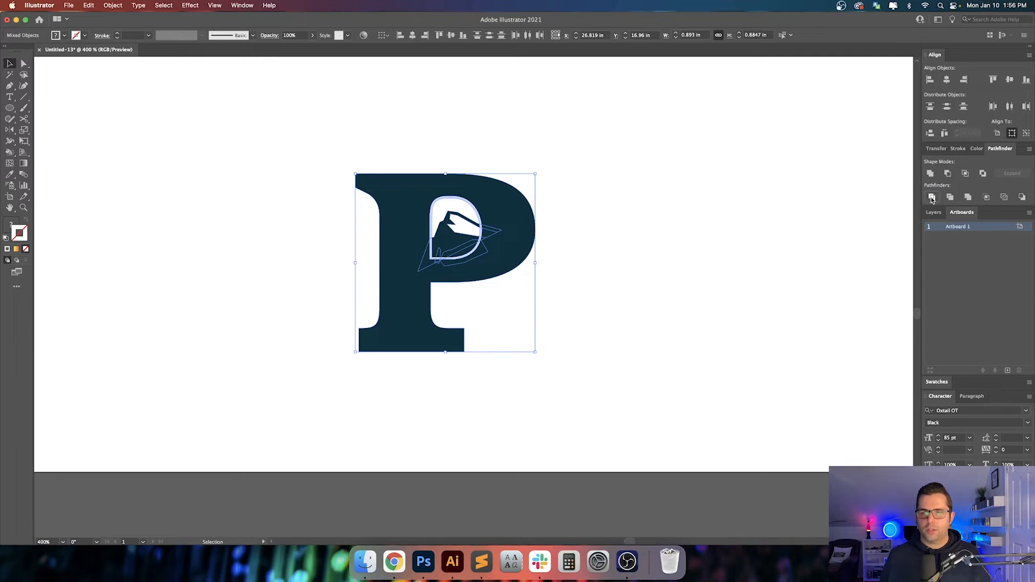
click(931, 198)
click(589, 267)
scroll(506, 254, up, 5)
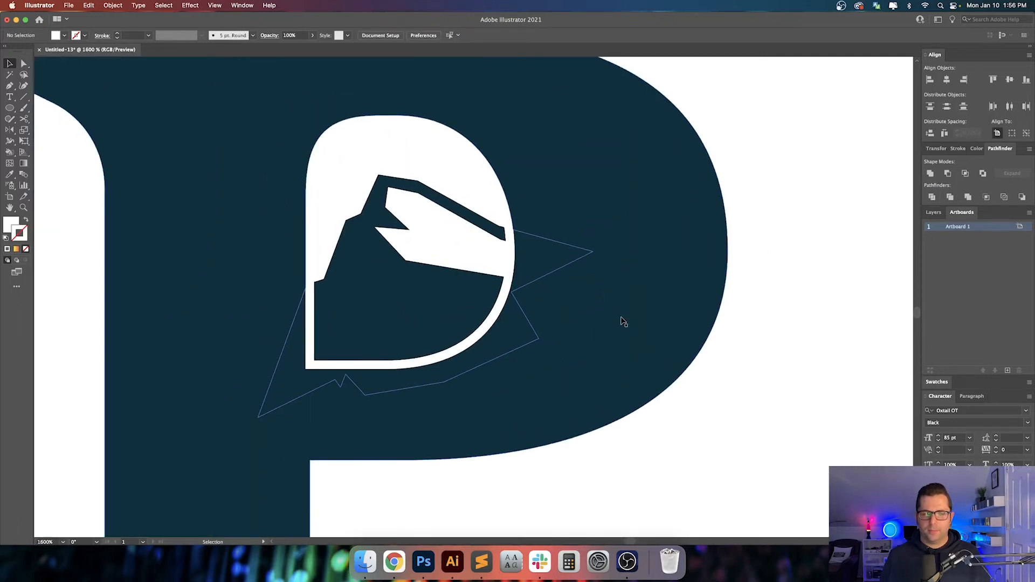
scroll(551, 288, down, 2)
- Delete the divided white outline pieces around the upper part of the P's counter
key(a)
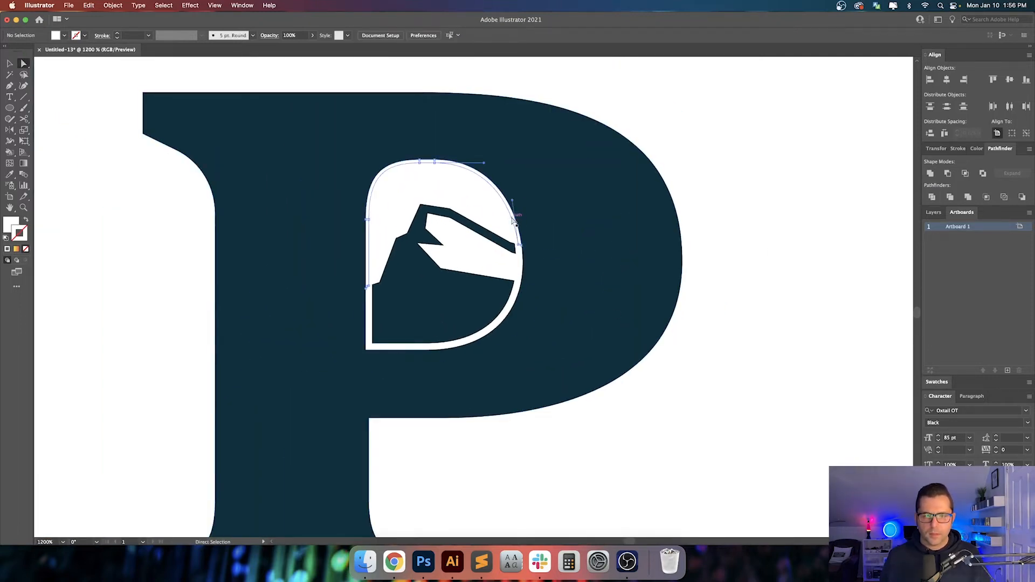
click(514, 219)
key(Delete)
key(Delete)
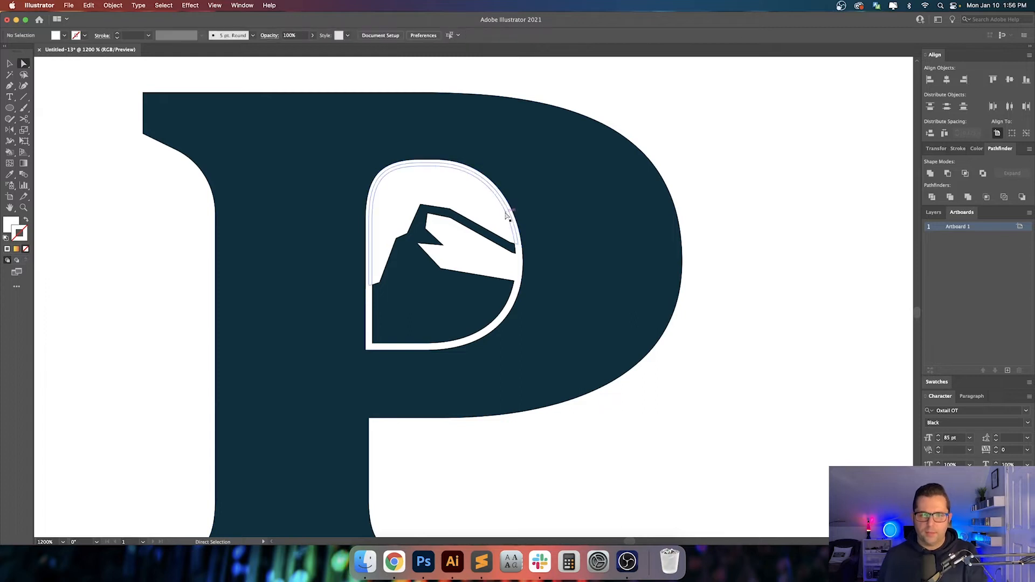
click(507, 212)
key(Delete)
key(Delete)
click(462, 171)
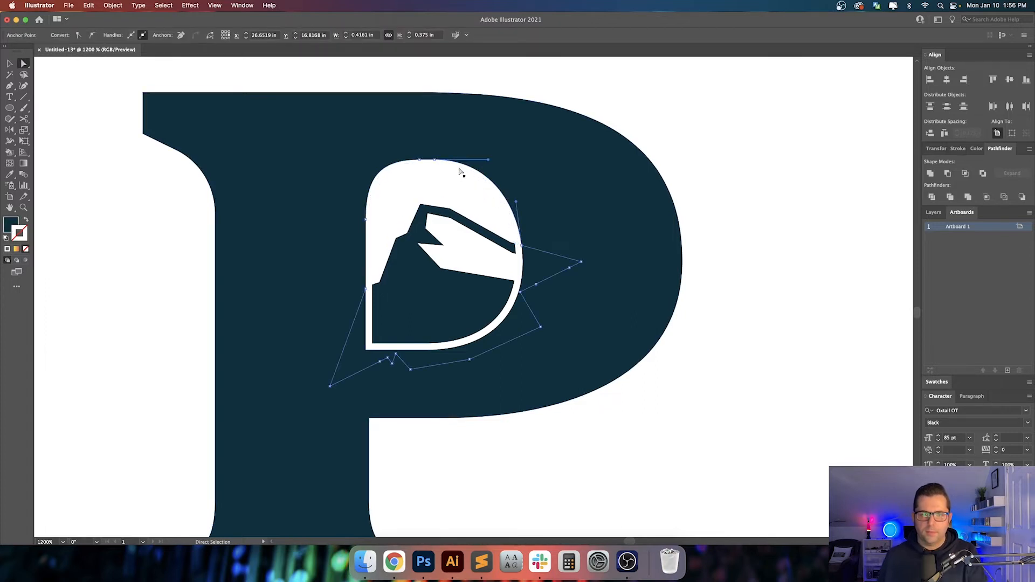
key(Delete)
key(Delete)
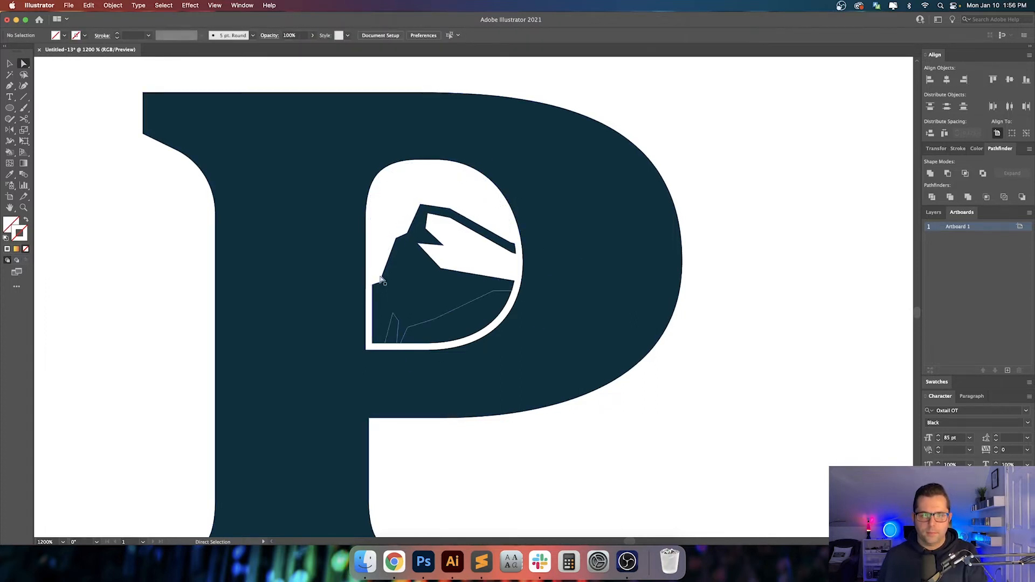
- Inspect the remaining divided paths around the mountain in Outline view, then return to Preview
key(super+y)
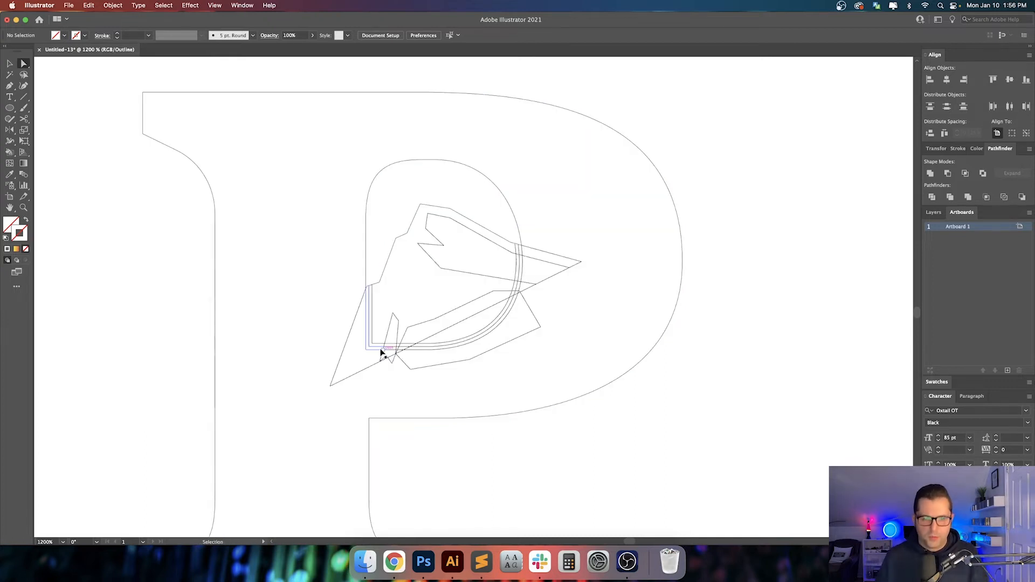
click(370, 311)
click(394, 313)
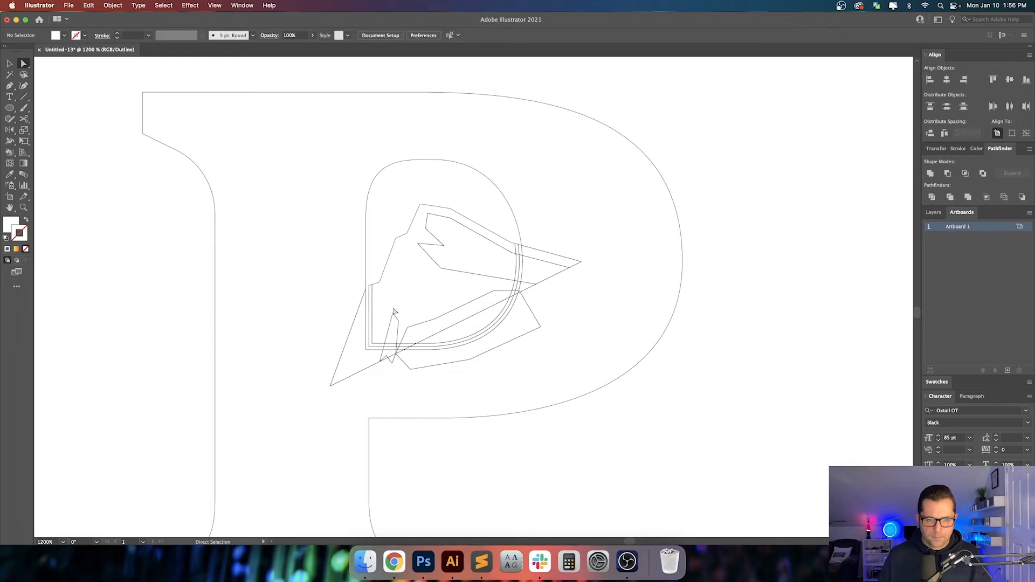
key(super+y)
key(y)
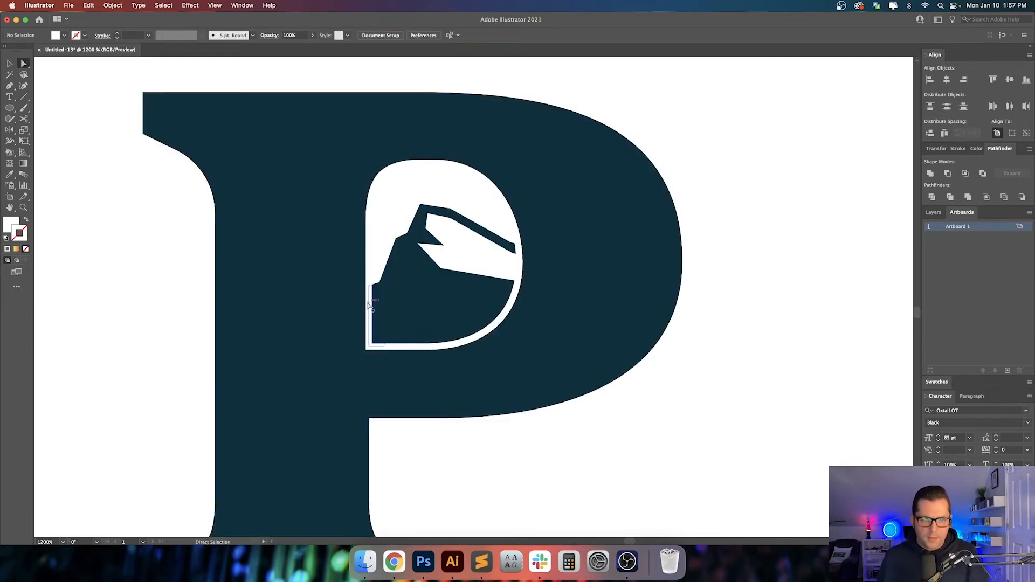
- Delete the white outline piece along the straight side and corner of the counter beside the mountain
click(368, 306)
key(Delete)
key(Delete)
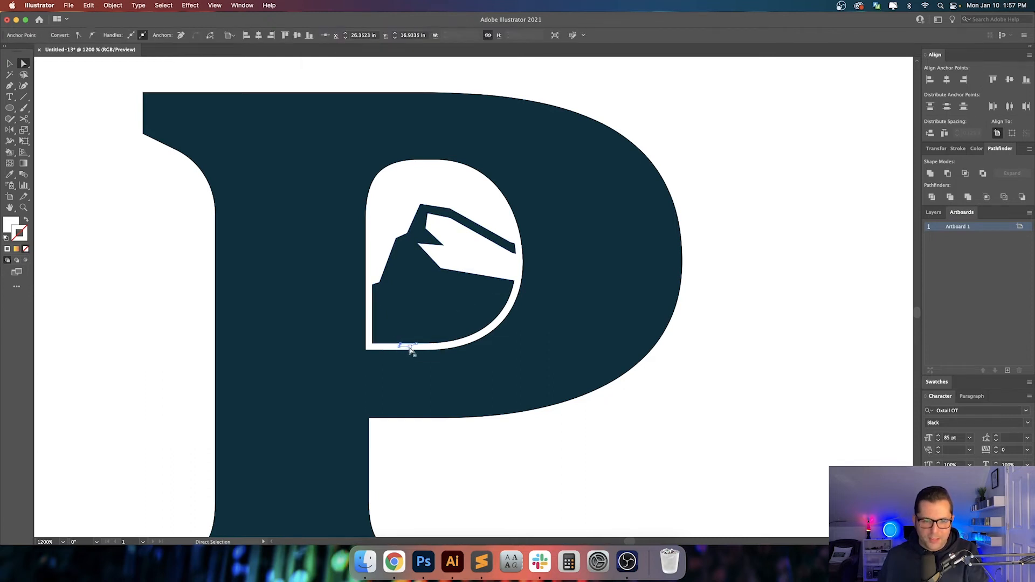
click(392, 349)
click(390, 349)
key(Delete)
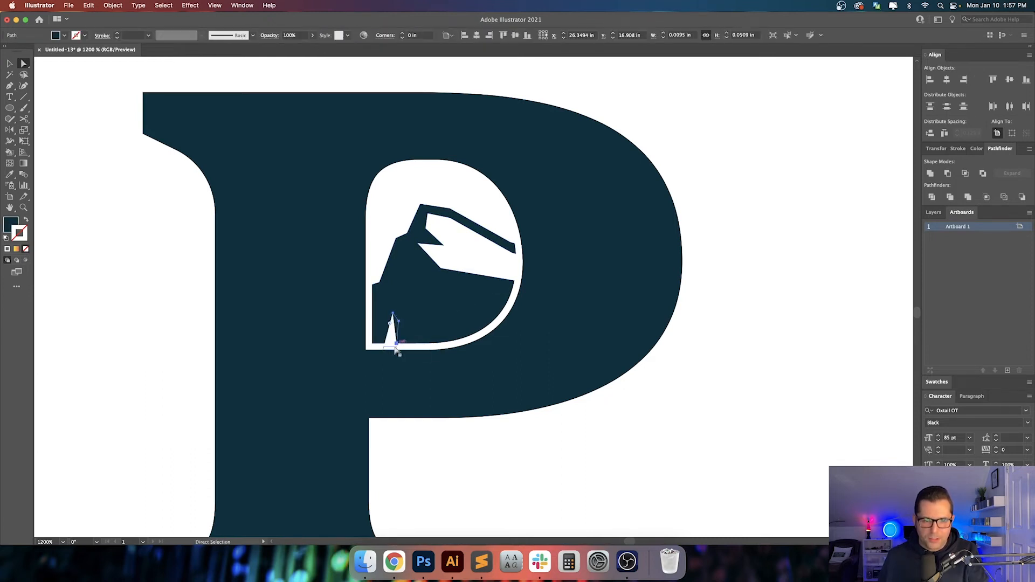
key(super+z)
click(474, 431)
- Delete the remaining white outline pieces along the flat lower edge of the counter
scroll(417, 372, up, 3)
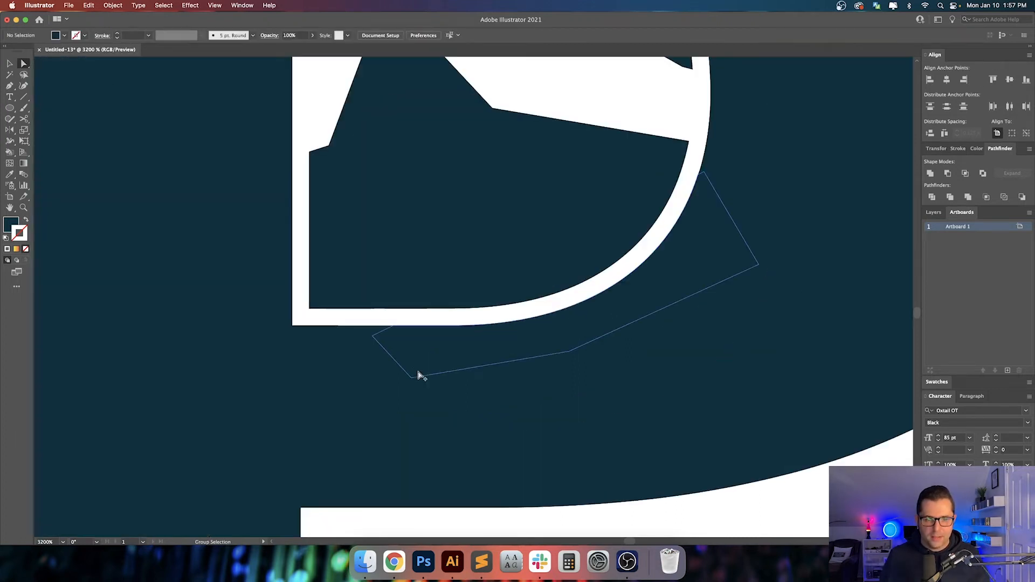
click(326, 316)
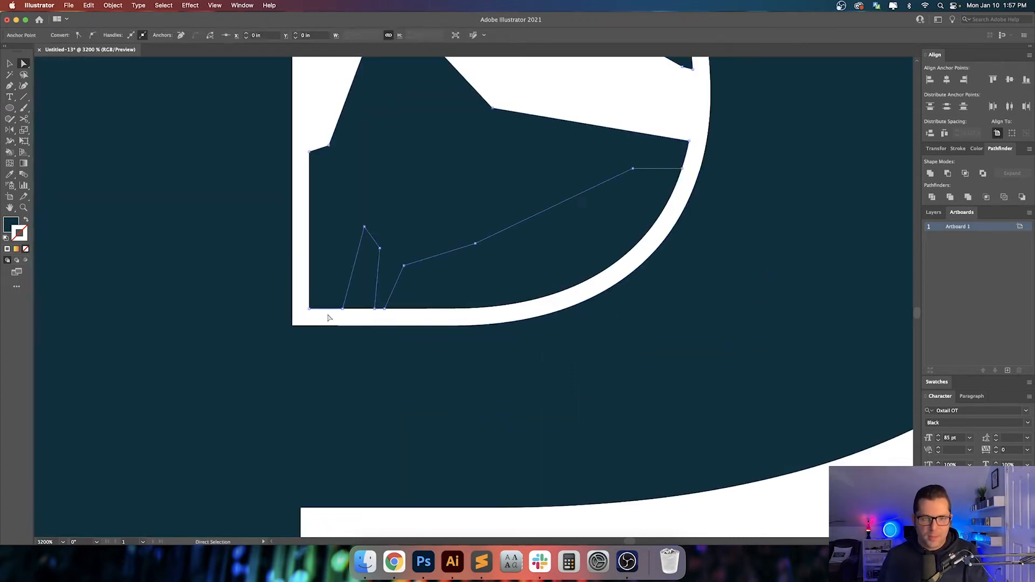
key(Delete)
drag(363, 319, 447, 321)
key(Delete)
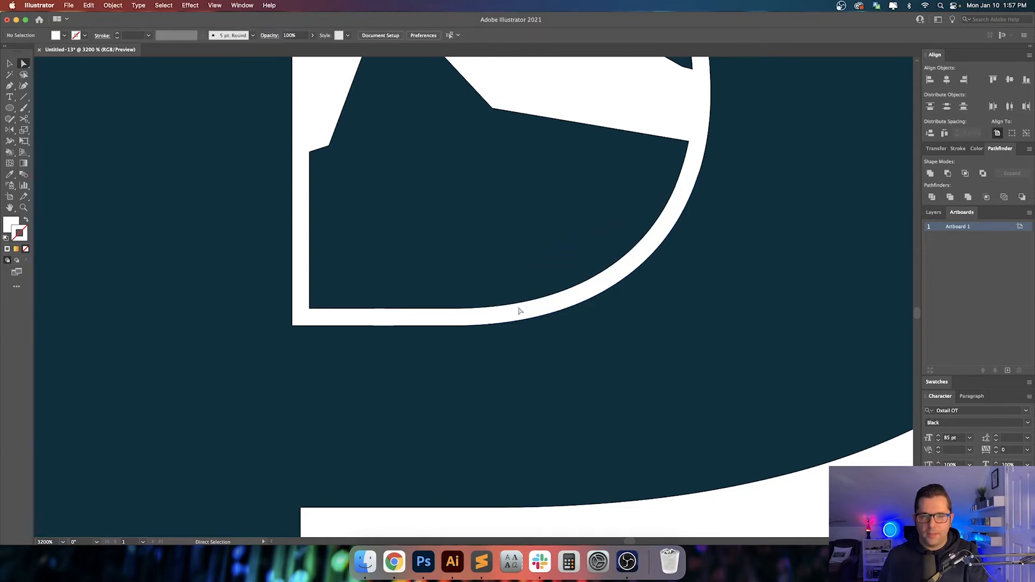
- Clear the leftover divided pieces along the curved edge of the counter beside the mountain's slope
scroll(533, 311, up, 2)
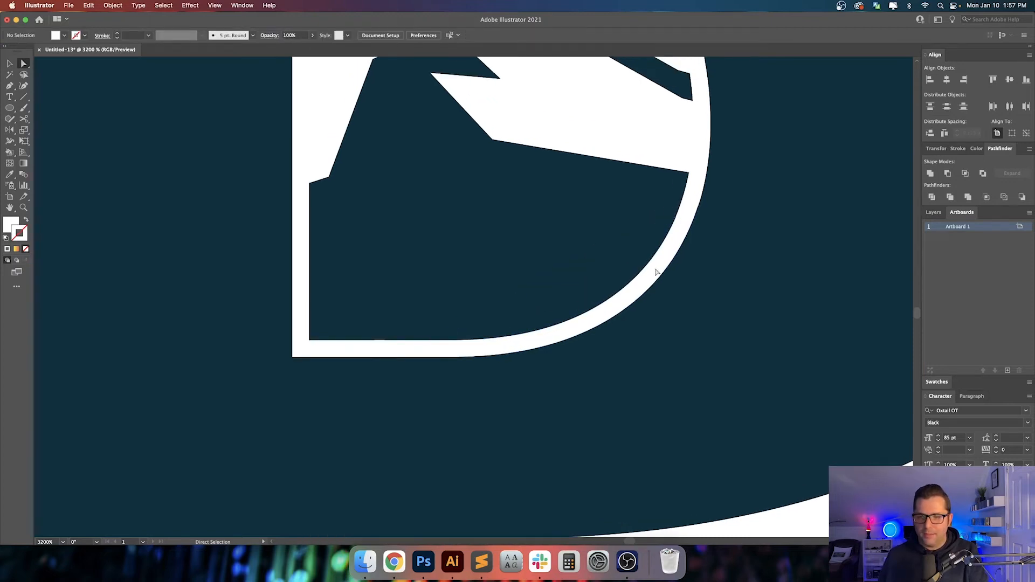
scroll(694, 173, up, 5)
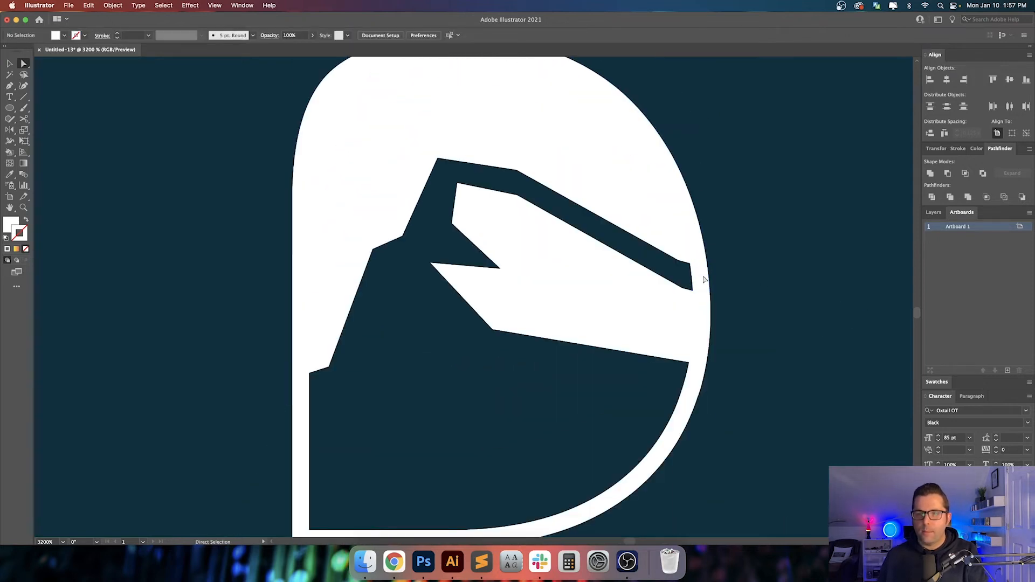
scroll(700, 377, down, 1)
click(699, 385)
click(699, 384)
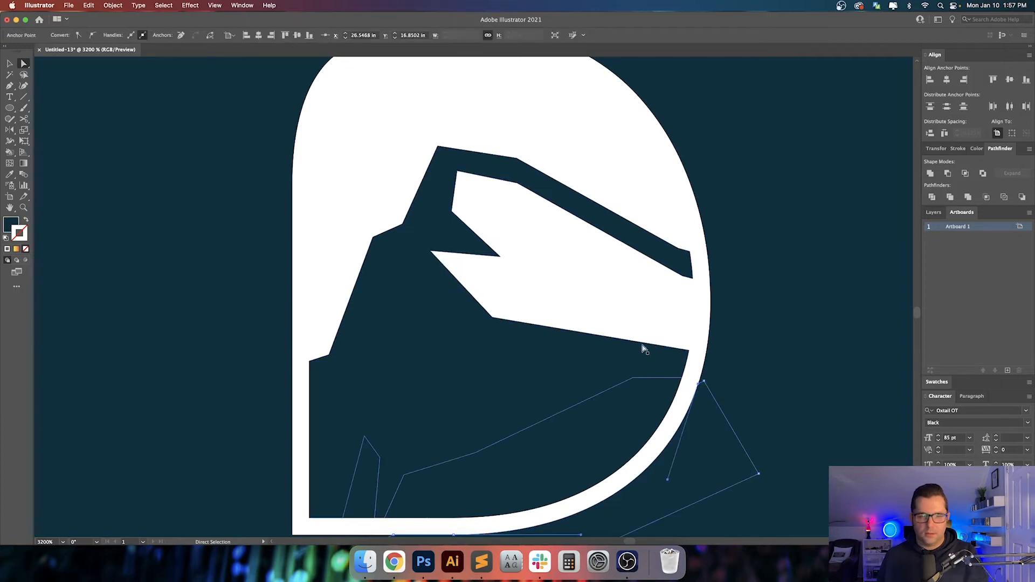
click(693, 331)
- Examine the cleaned-up P beside the original wordmark and check its remaining paths in Outline view
scroll(701, 337, down, 2)
scroll(702, 336, down, 6)
key(v)
click(792, 367)
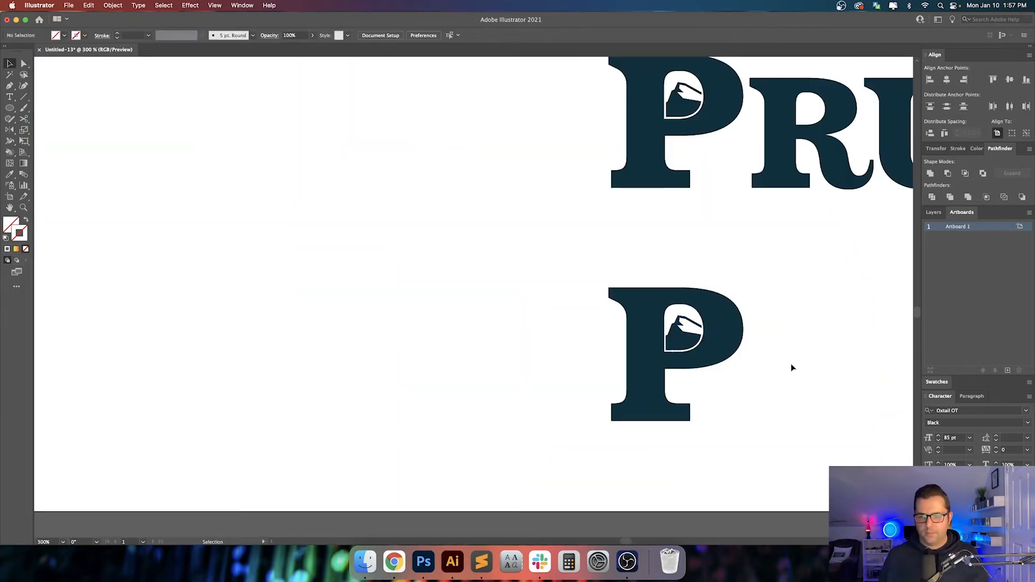
drag(791, 366, 520, 340)
scroll(389, 291, up, 2)
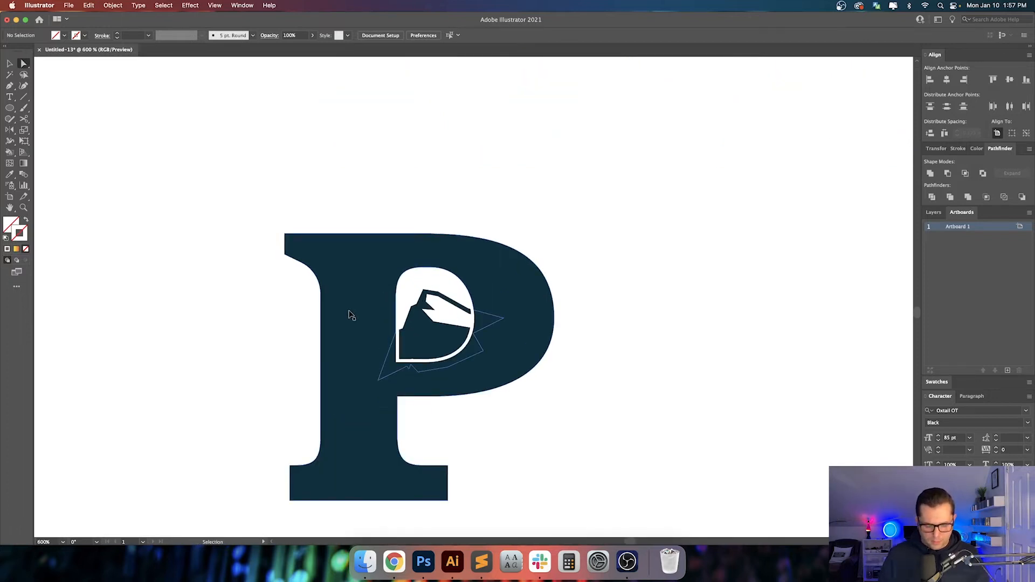
key(ctrl+y)
key(ctrl+y)
key(v)
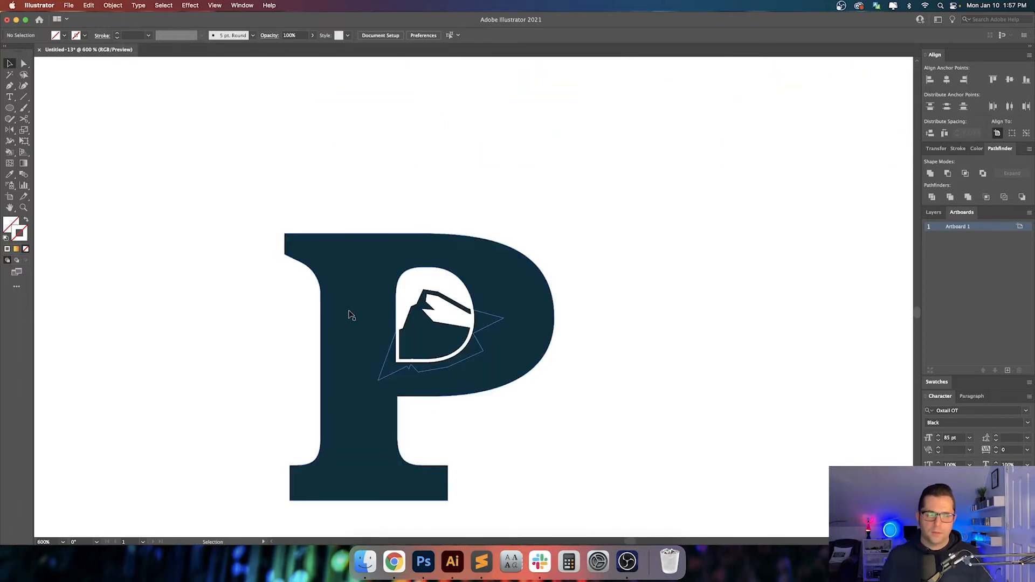
scroll(409, 319, up, 3)
scroll(410, 319, down, 4)
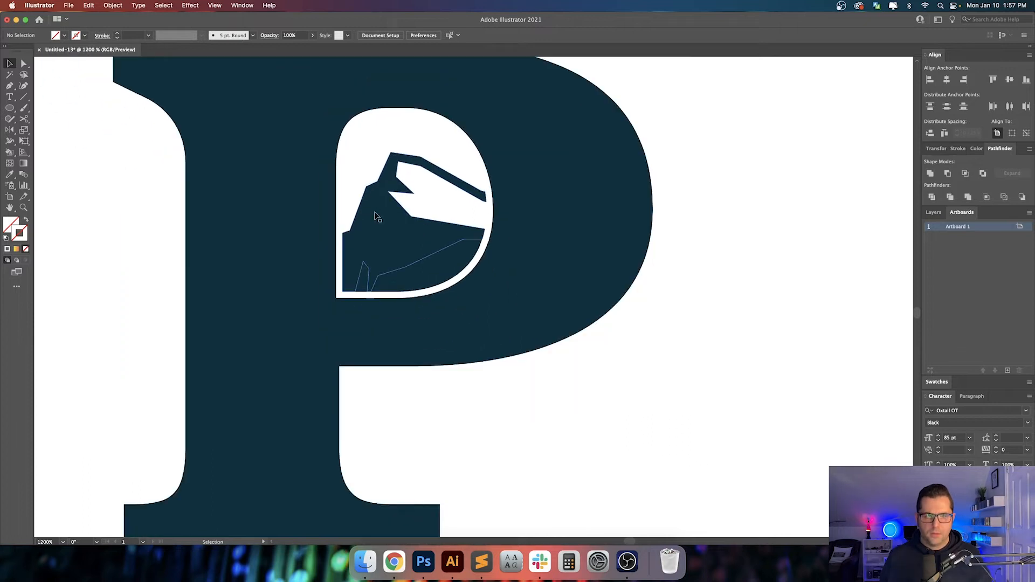
- Merge the divided stem and bowl pieces of the standalone P into one shape with Shape Builder
drag(659, 488, 63, 191)
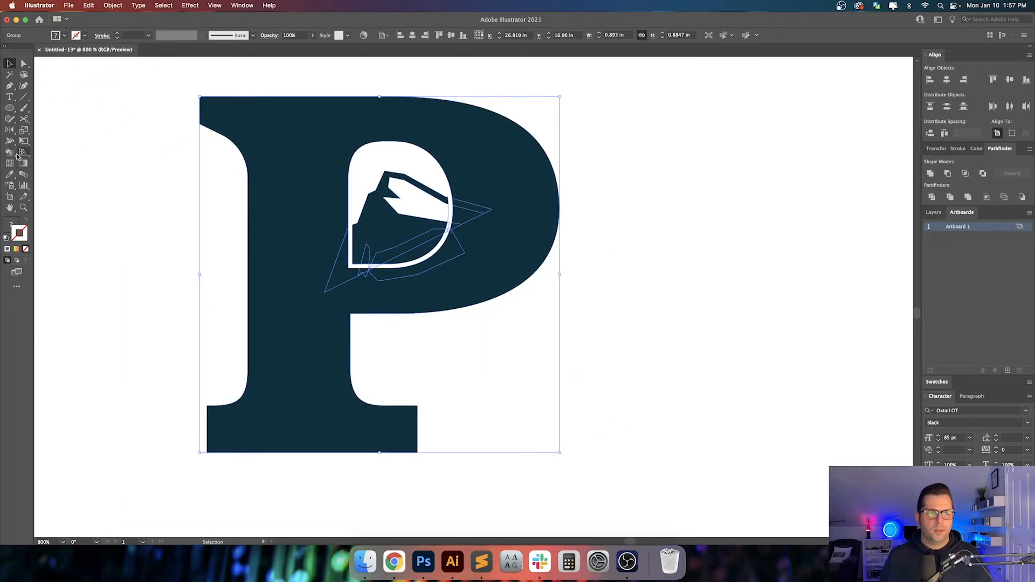
click(11, 152)
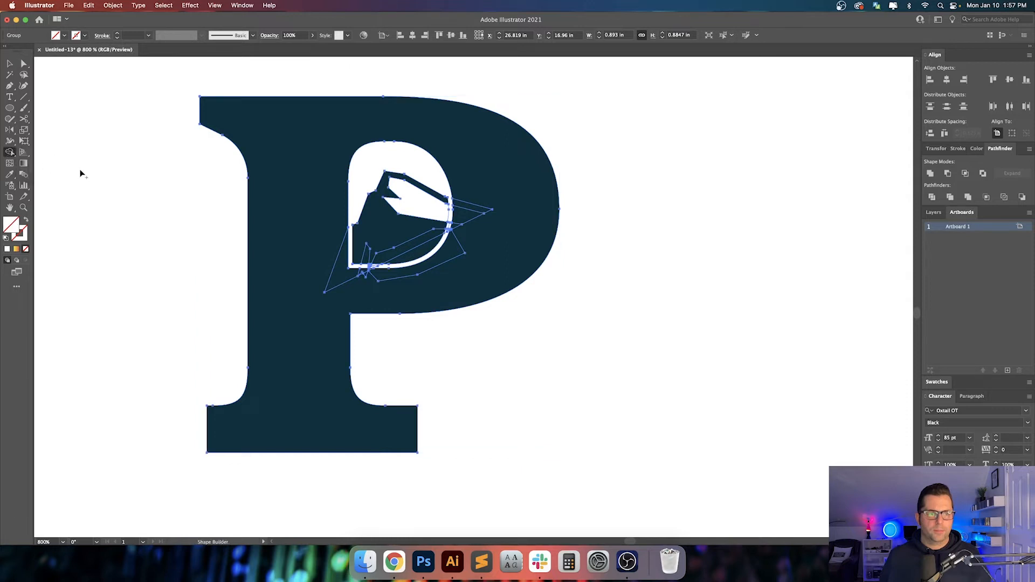
drag(321, 248, 350, 282)
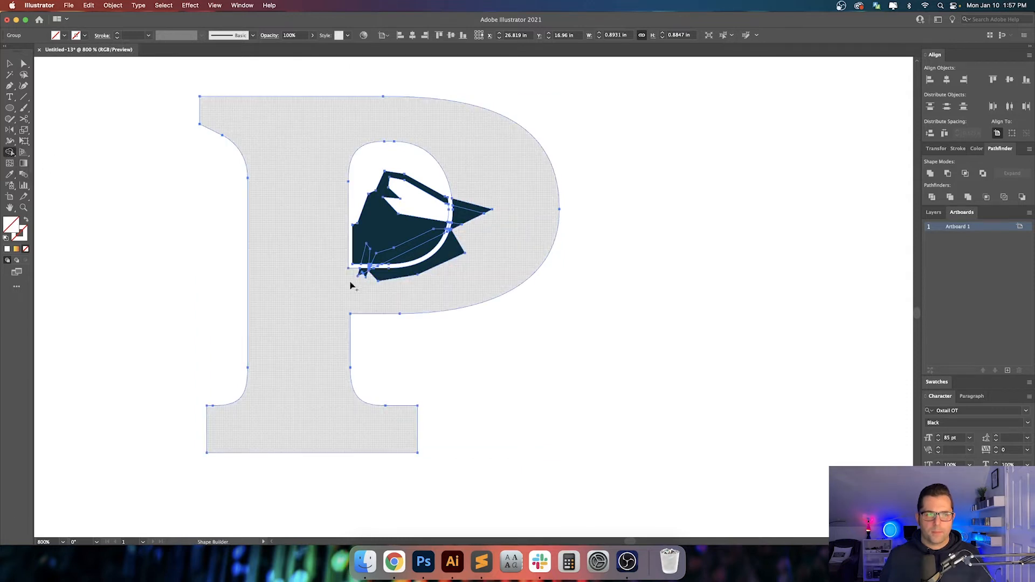
- Fill the whole standalone P group with the dark navy sampled from the mountain
key(i)
click(415, 248)
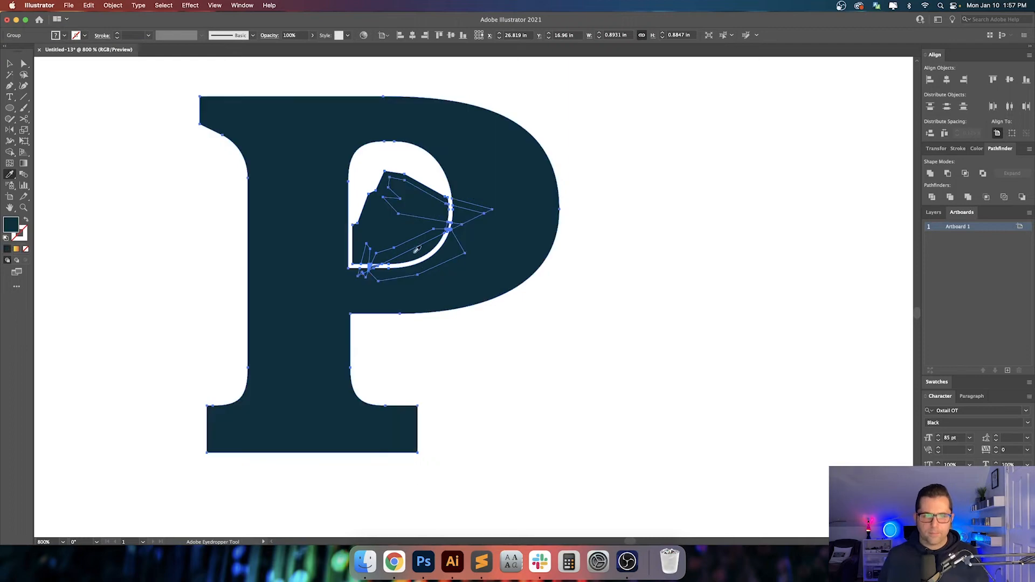
super+click(612, 305)
key(v)
click(474, 275)
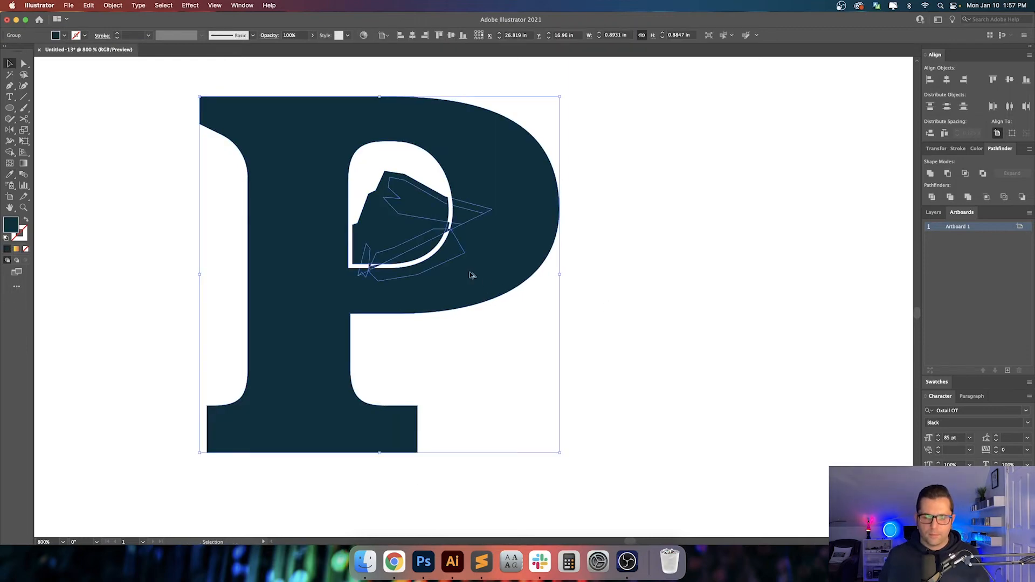
- Merge the mountain pieces that extend outside the counter into the P's bowl with Shape Builder
scroll(473, 275, up, 2)
click(11, 153)
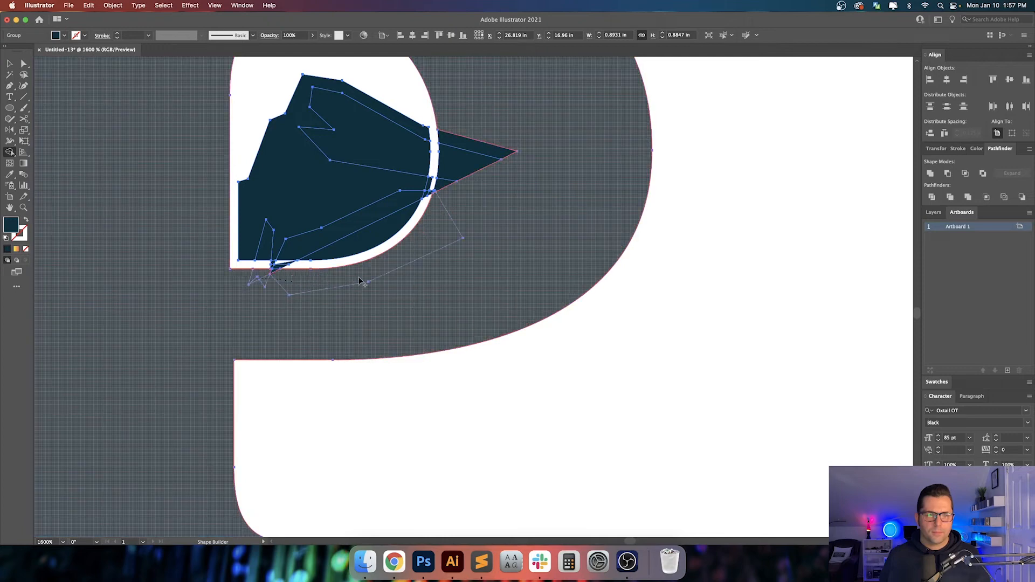
drag(359, 278, 363, 275)
mouse_move(447, 196)
mouse_down()
mouse_move(474, 125)
mouse_move(487, 125)
mouse_up()
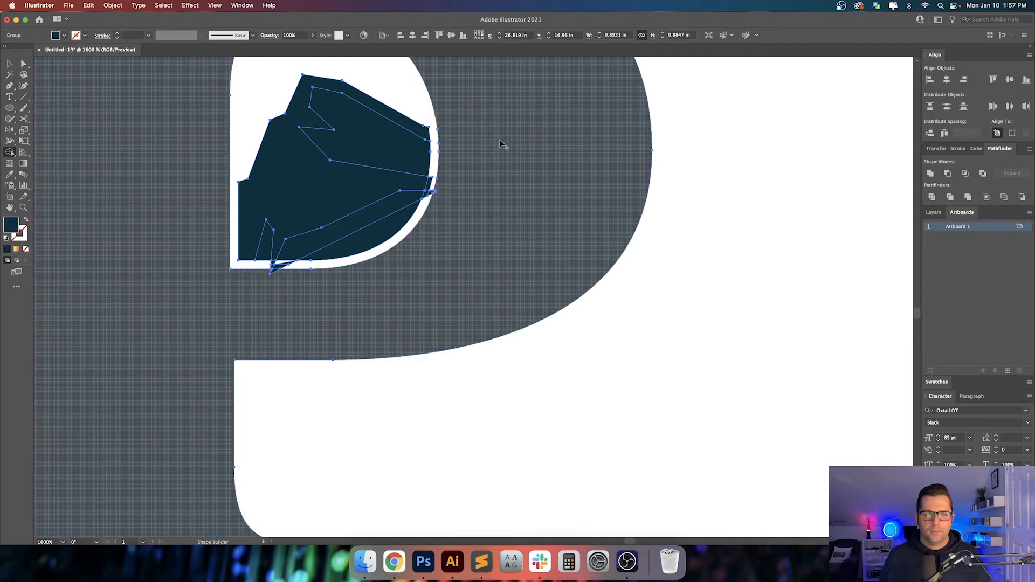
- Delete the leftover navy slivers crossing the white outline at the counter's curved side and flat lower edge
scroll(481, 171, up, 2)
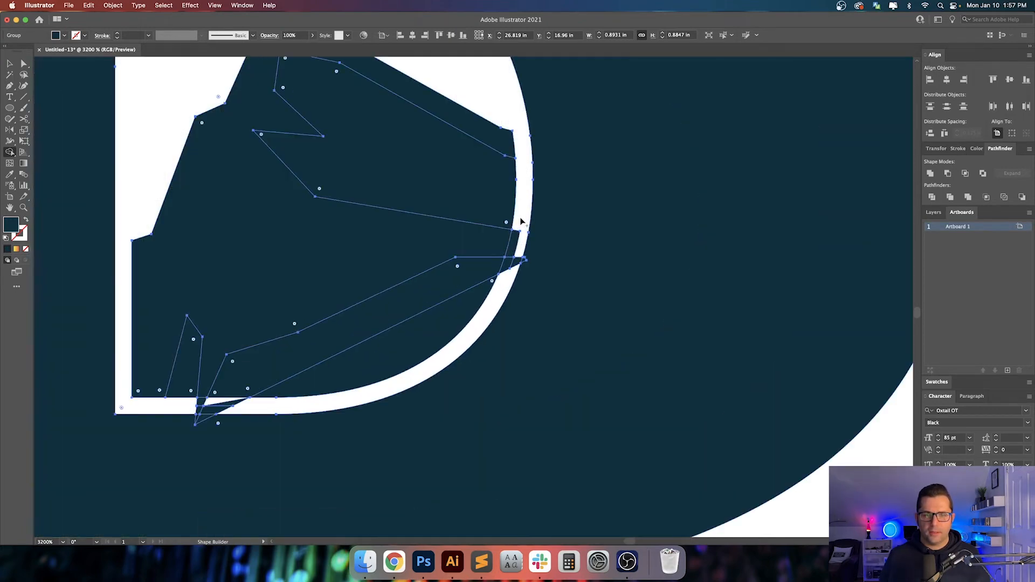
key(a)
key(shift+super+a)
click(514, 241)
key(Delete)
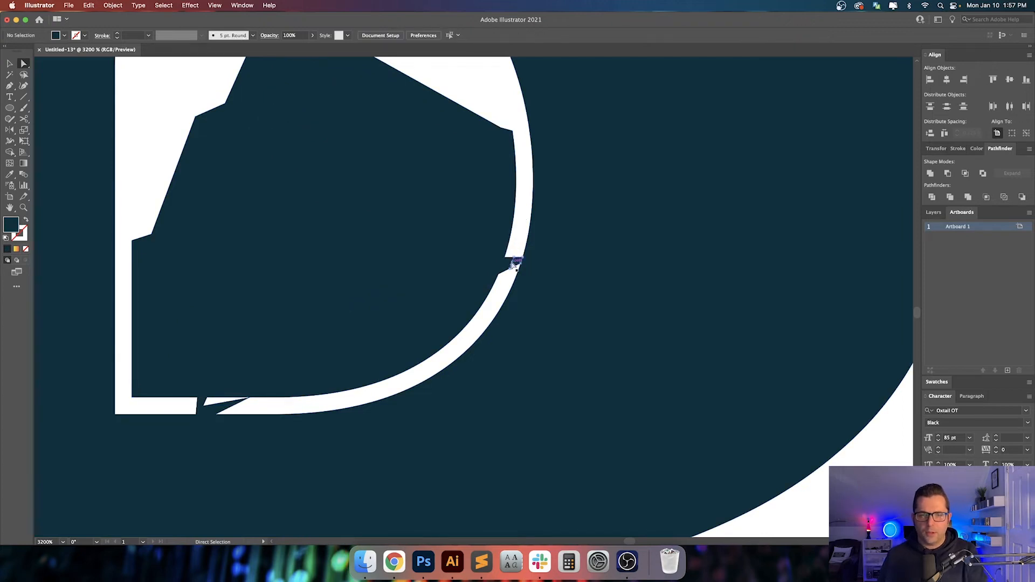
click(514, 262)
key(Delete)
click(506, 264)
key(Delete)
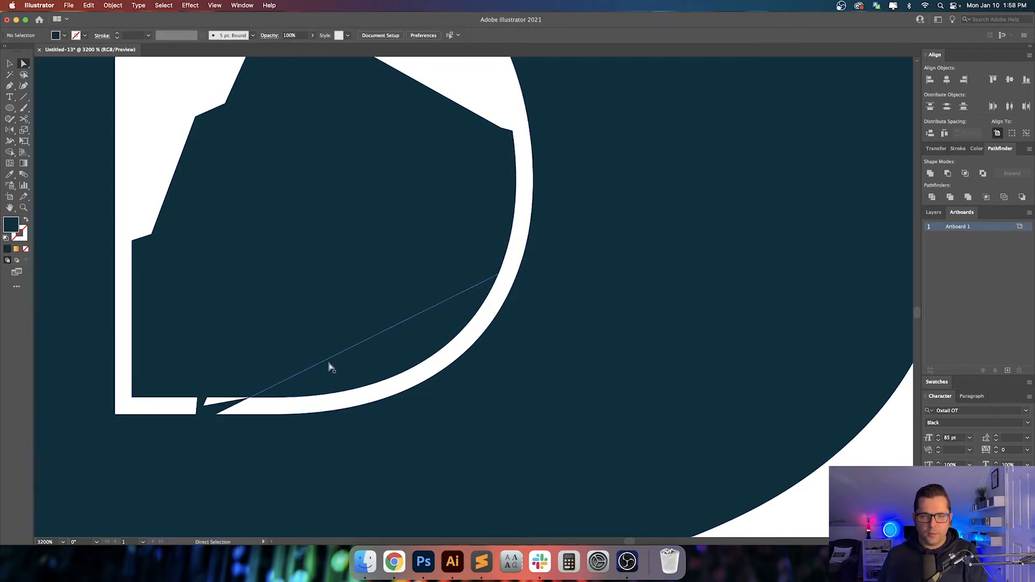
click(218, 408)
key(Delete)
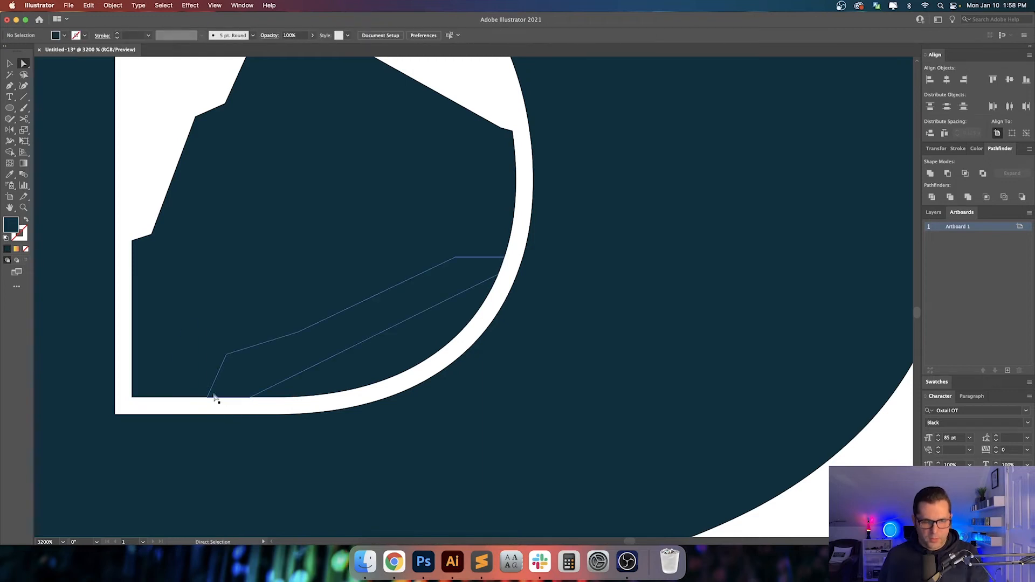
- Check the paths in Outline view and merge the tiny sliver below the counter's flat edge into the P
scroll(215, 398, up, 5)
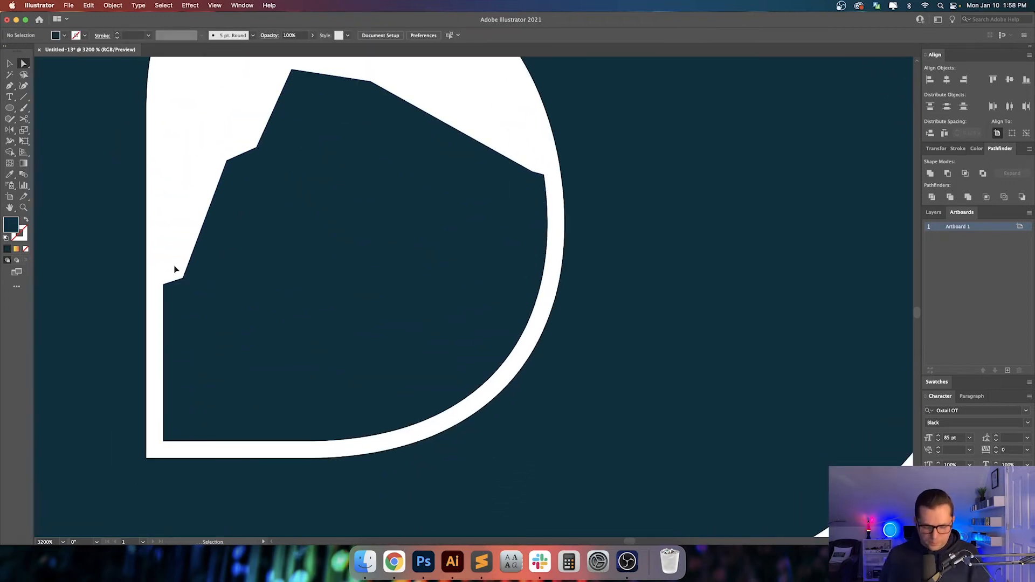
key(super+y)
key(super+y)
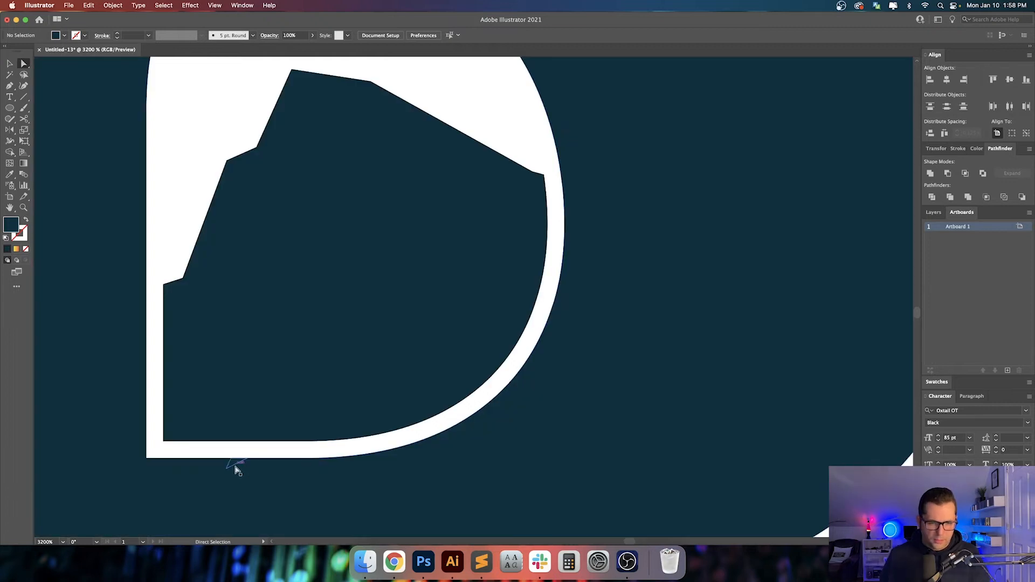
click(229, 463)
drag(83, 396, 172, 313)
click(10, 152)
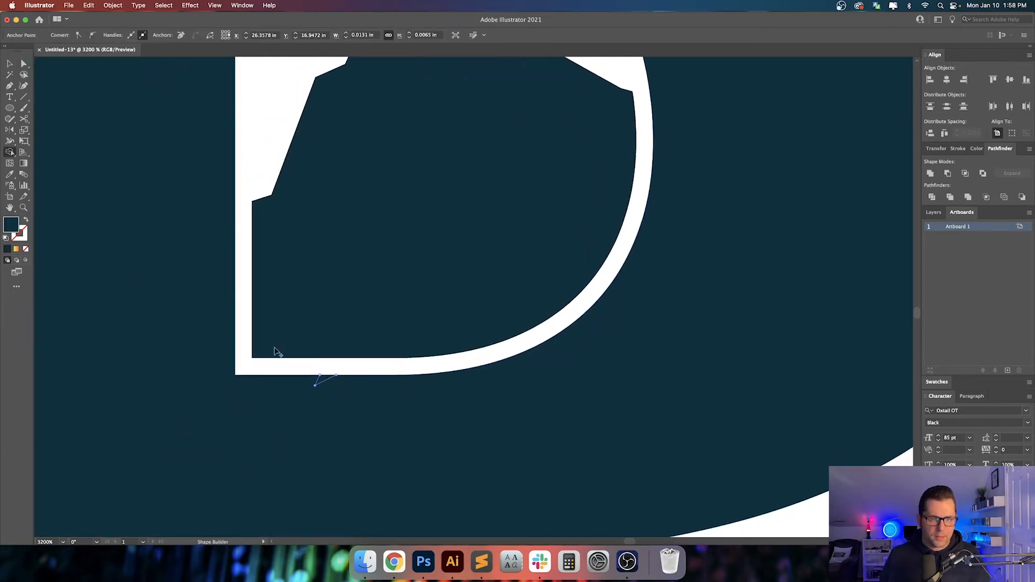
key(v)
click(305, 393)
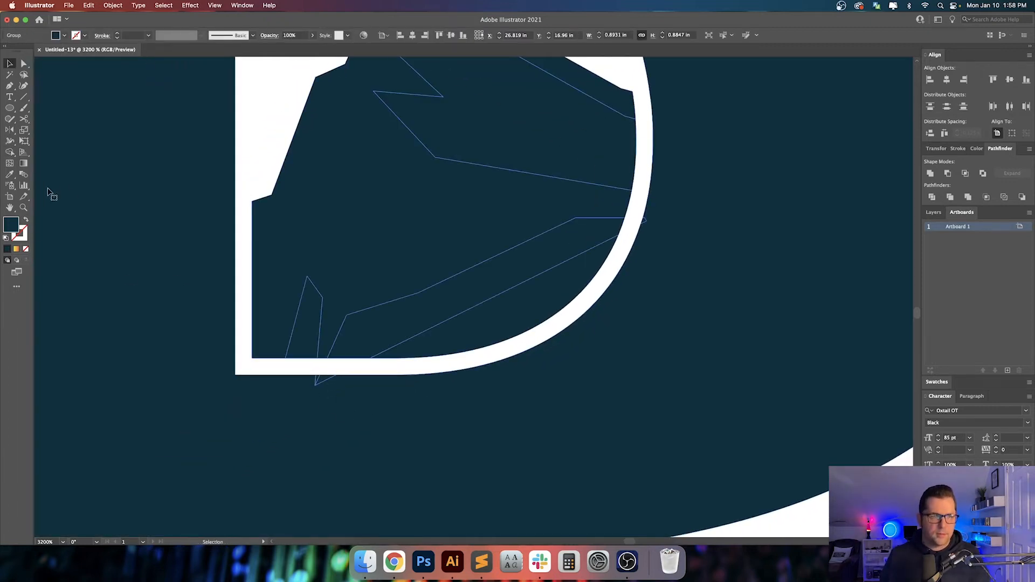
click(10, 152)
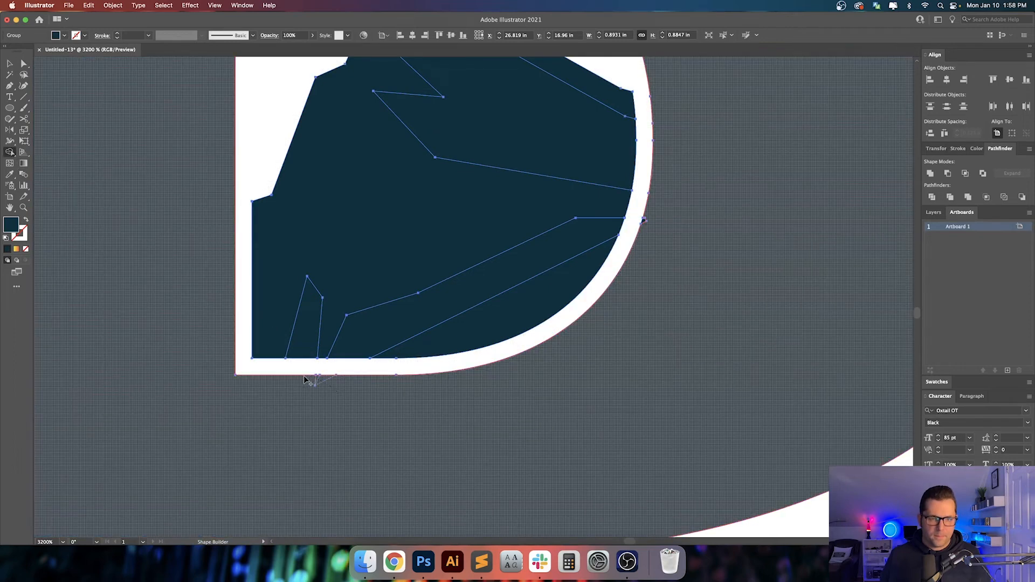
- Merge the remaining tiny sliver on the counter's curved edge into the P's body
scroll(558, 381, down, 3)
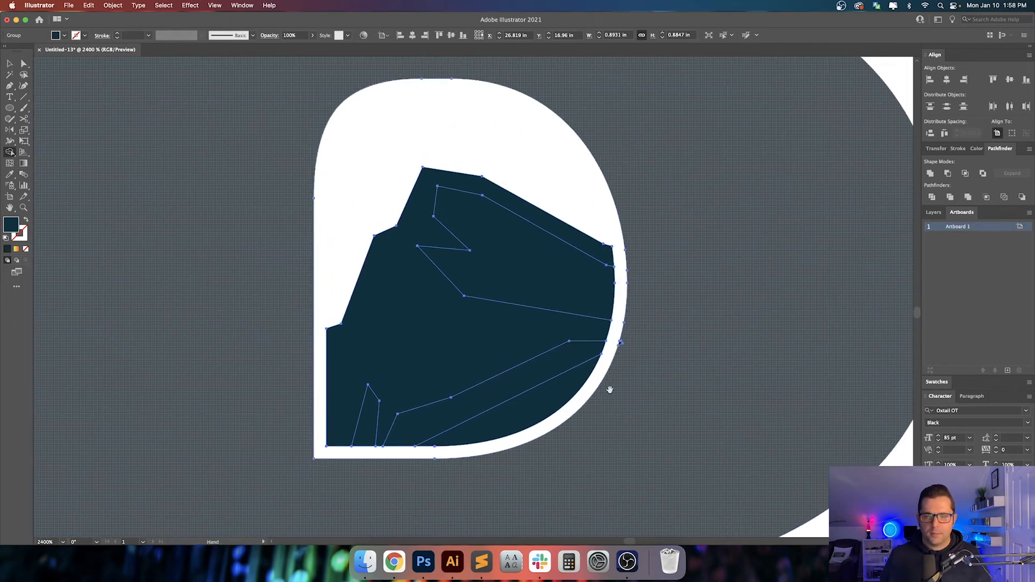
scroll(665, 359, up, 6)
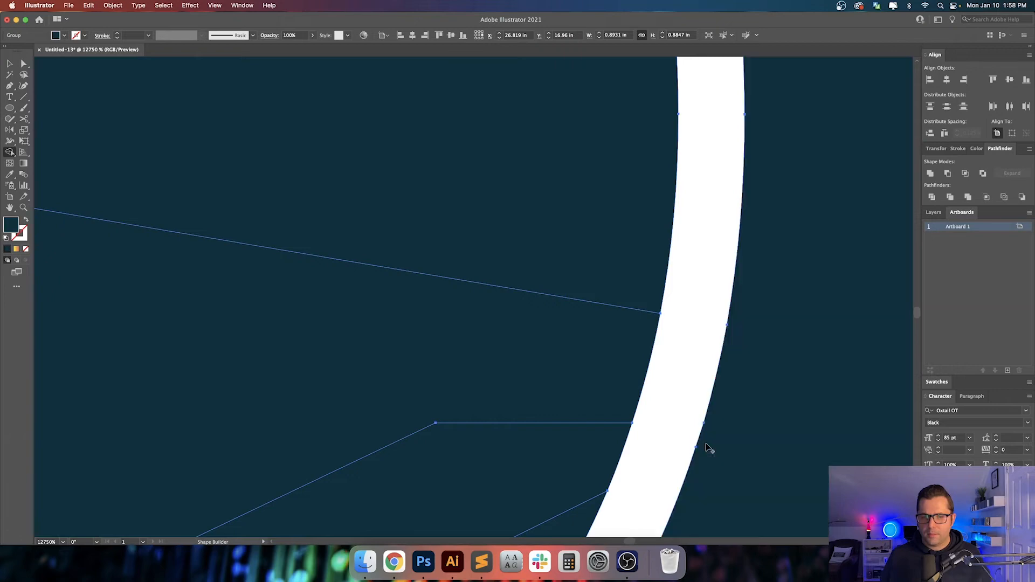
scroll(706, 444, down, 8)
key(v)
drag(747, 450, 488, 263)
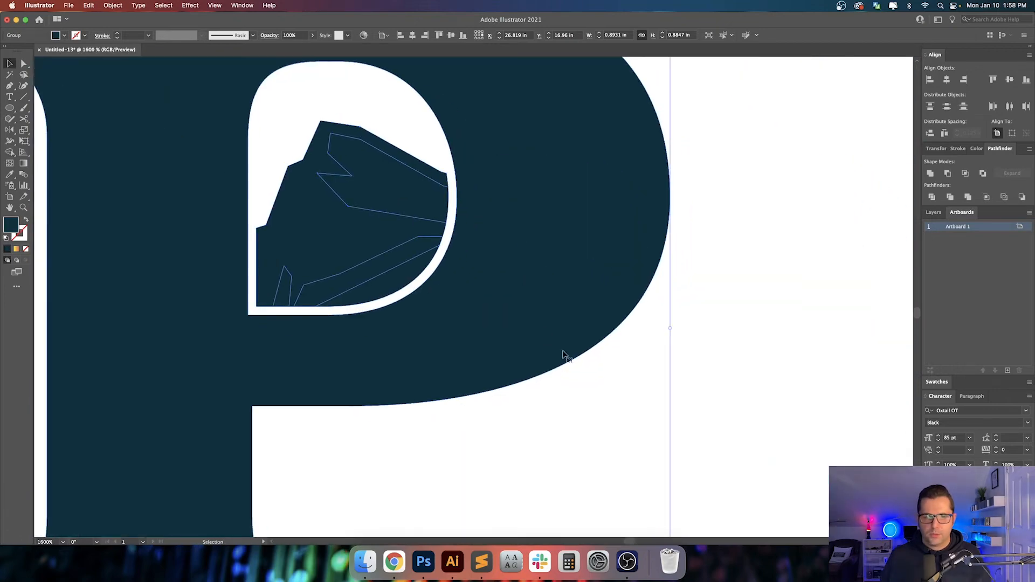
click(585, 369)
drag(586, 371, 604, 388)
- Delete the snowcap shape and the small highlight at the mountain's foot so both areas are cut out
key(a)
click(394, 215)
key(Delete)
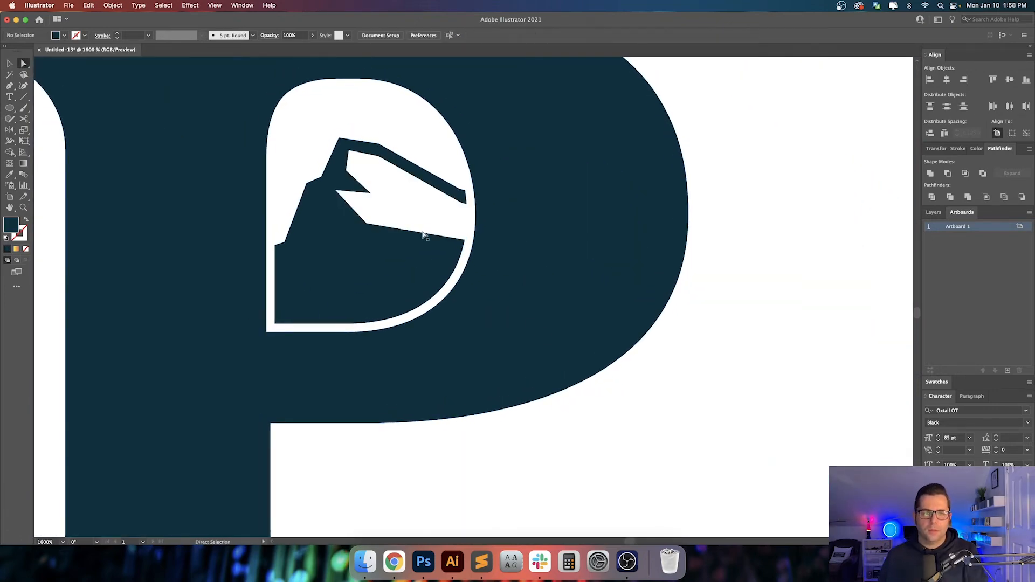
click(305, 310)
key(Delete)
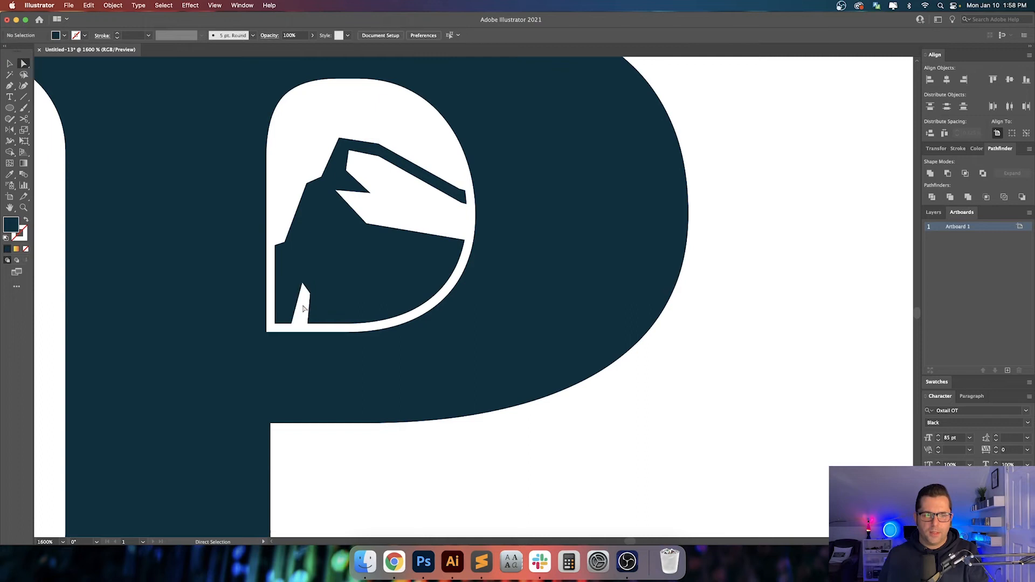
- Select the P group and check the mountain's lower slope for leftover inner paths
key(v)
click(409, 300)
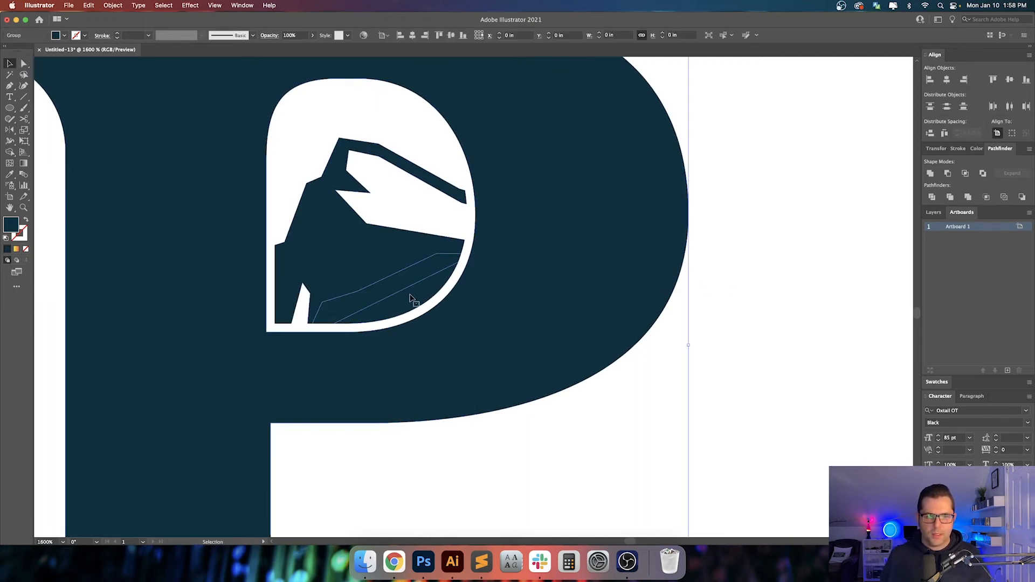
drag(420, 290, 472, 332)
scroll(500, 318, down, 2)
click(646, 245)
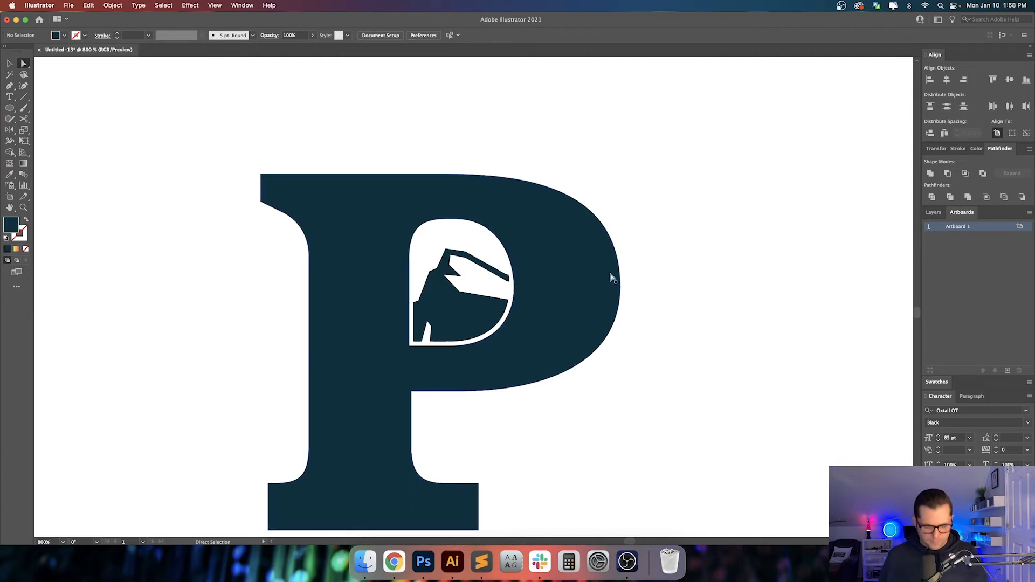
key(v)
click(340, 381)
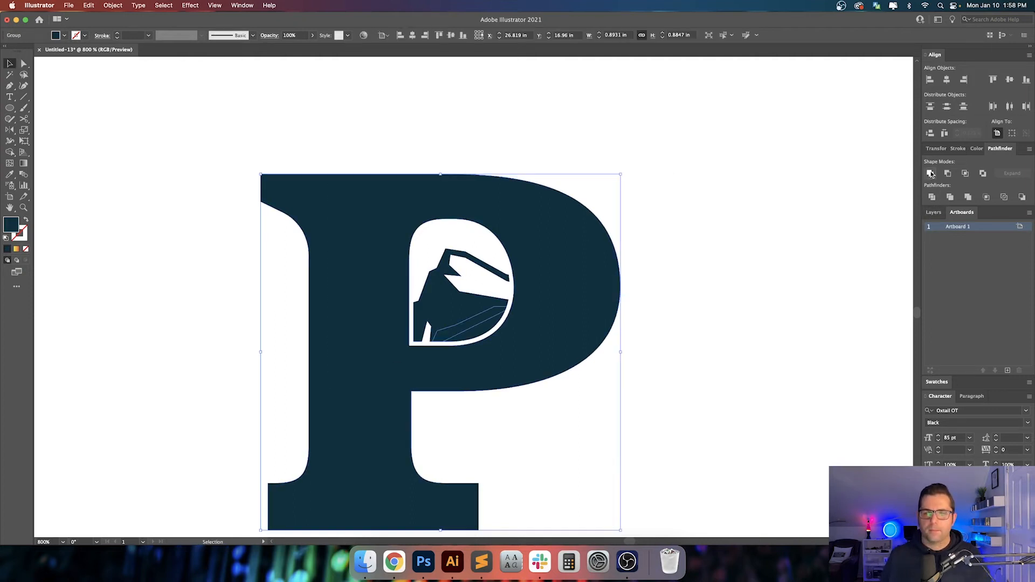
click(744, 293)
- Compare the standalone P icon with the P of the navy wordmark above it
scroll(743, 294, down, 2)
drag(745, 292, 316, 321)
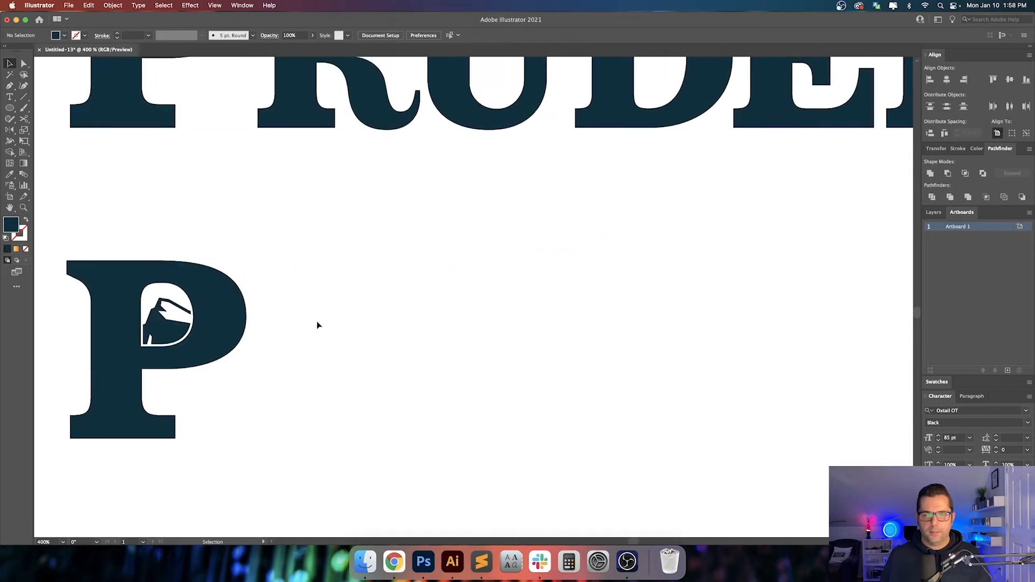
drag(393, 318, 538, 323)
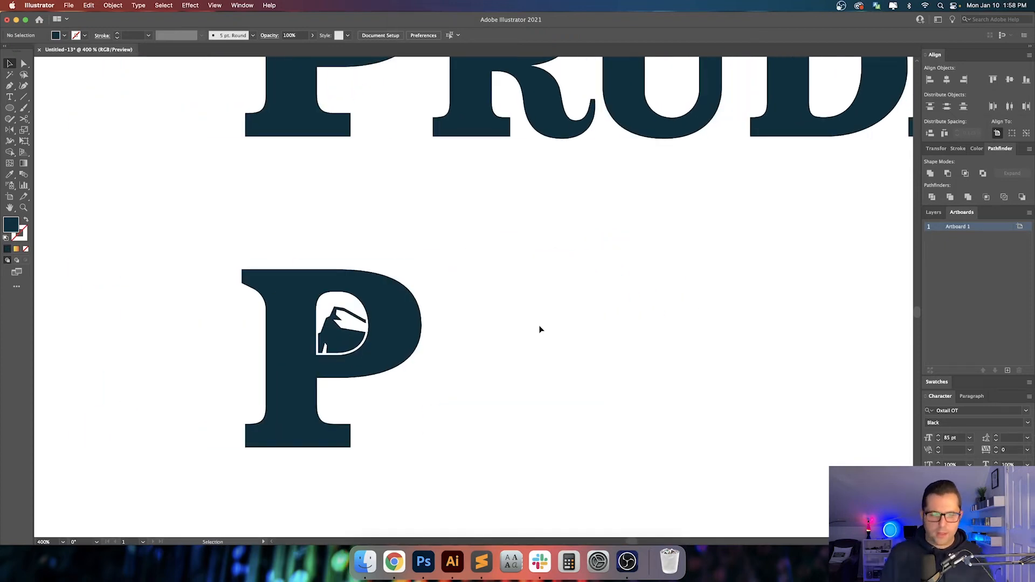
scroll(539, 328, down, 1)
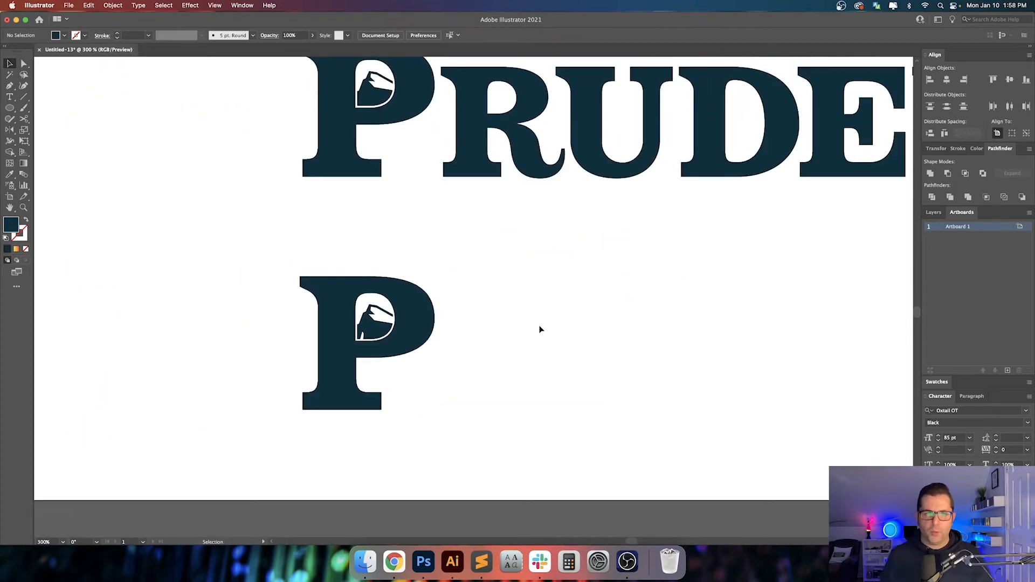
scroll(518, 270, up, 3)
scroll(517, 270, right, 2)
drag(319, 198, 343, 199)
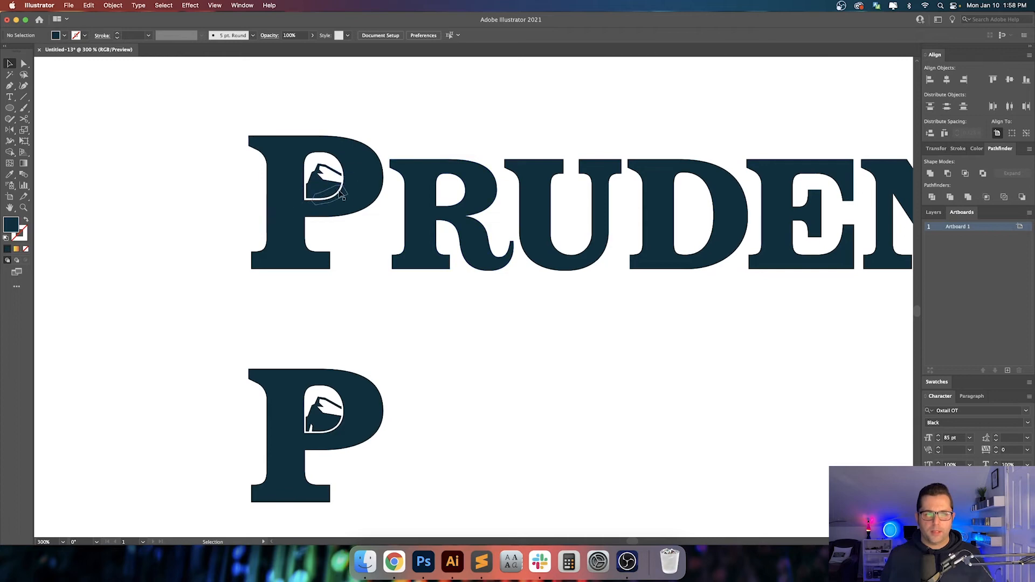
drag(472, 409, 532, 318)
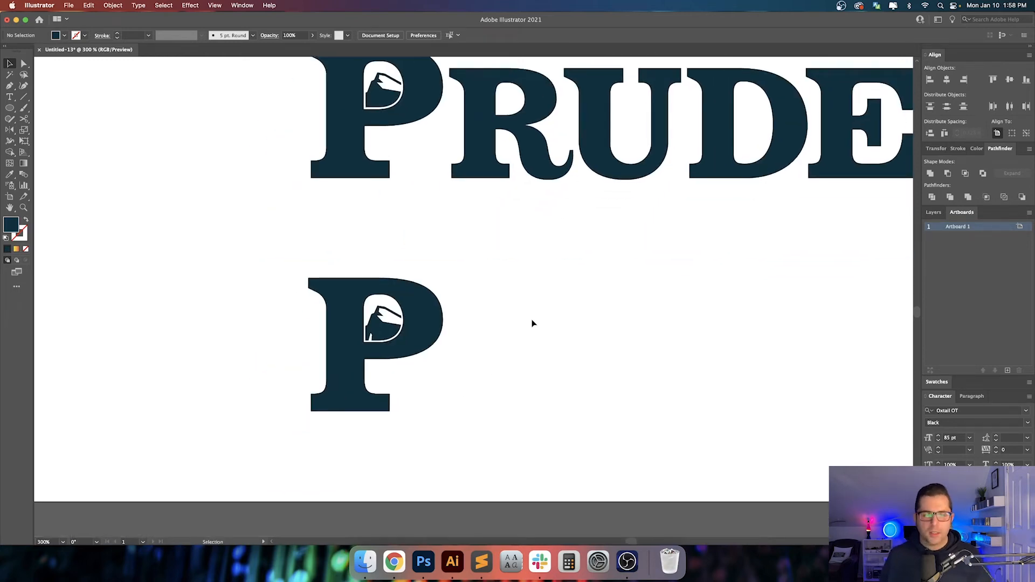
- Duplicate the P icon beside itself and repeat the copy to make a row of three evenly spaced icons
key(super+minus)
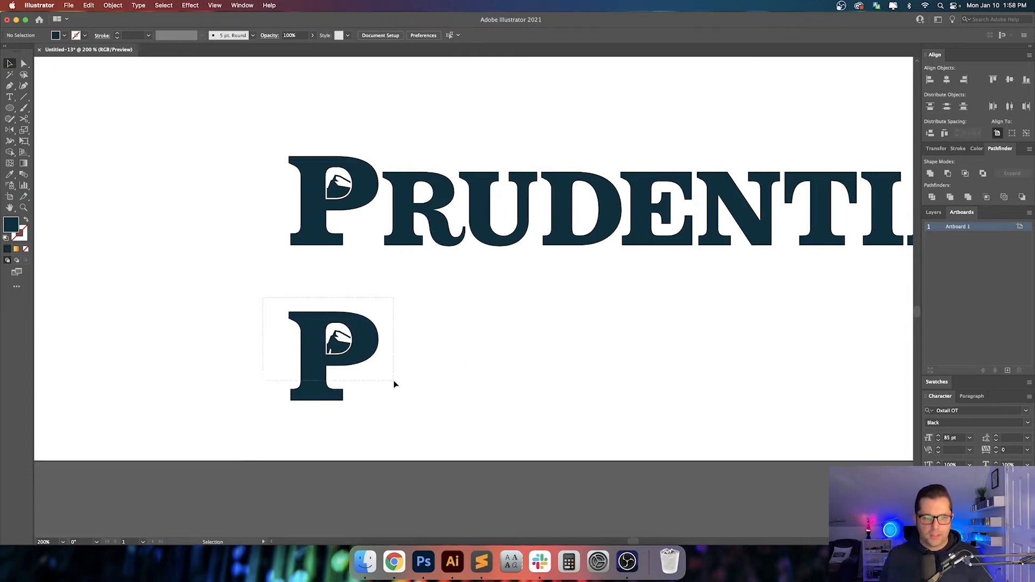
drag(393, 380, 632, 382)
drag(596, 349, 480, 350)
key(super+d)
click(291, 335)
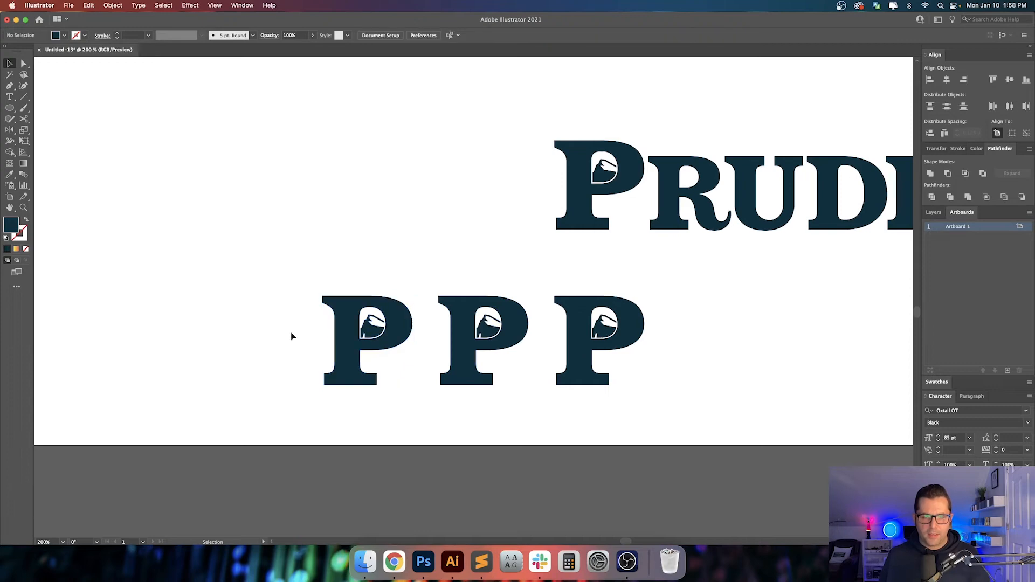
- Recolor the leftmost P icon with the medium blue sampled from the Prudential wordmark above the navy one
scroll(291, 335, down, 1)
drag(303, 282, 450, 363)
click(532, 454)
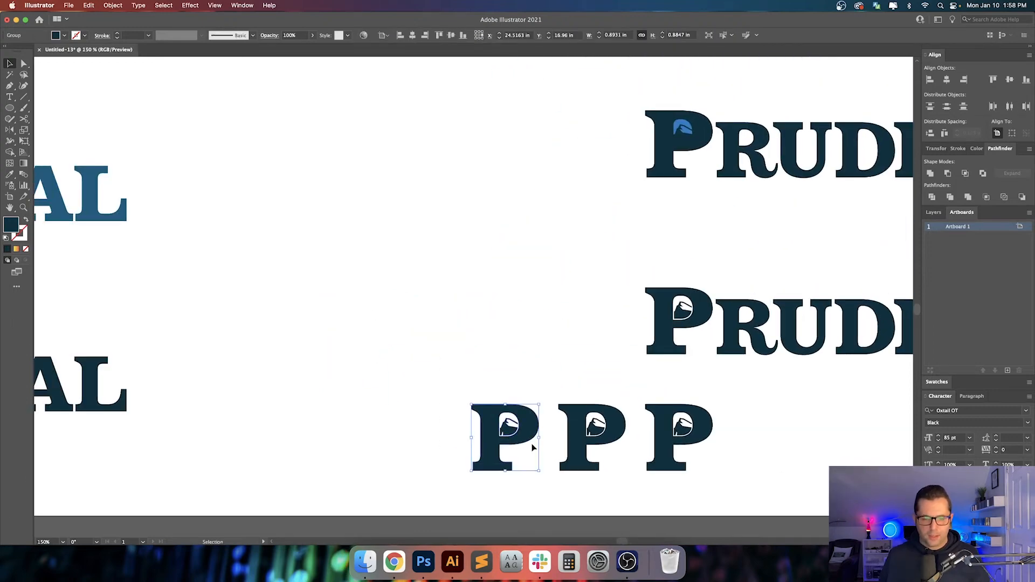
scroll(571, 349, left, 10)
key(i)
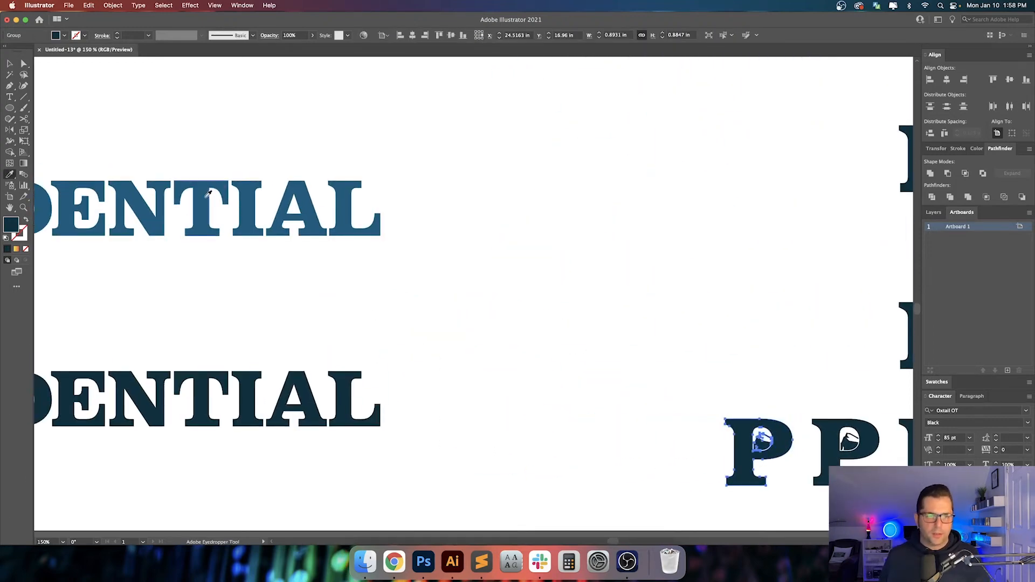
click(206, 197)
key(v)
click(722, 324)
- Recolor the middle P icon with the bright blue sampled from the uppermost visible Prudential wordmark
drag(736, 326, 492, 256)
drag(585, 329, 634, 404)
scroll(634, 384, left, 5)
scroll(301, 202, up, 3)
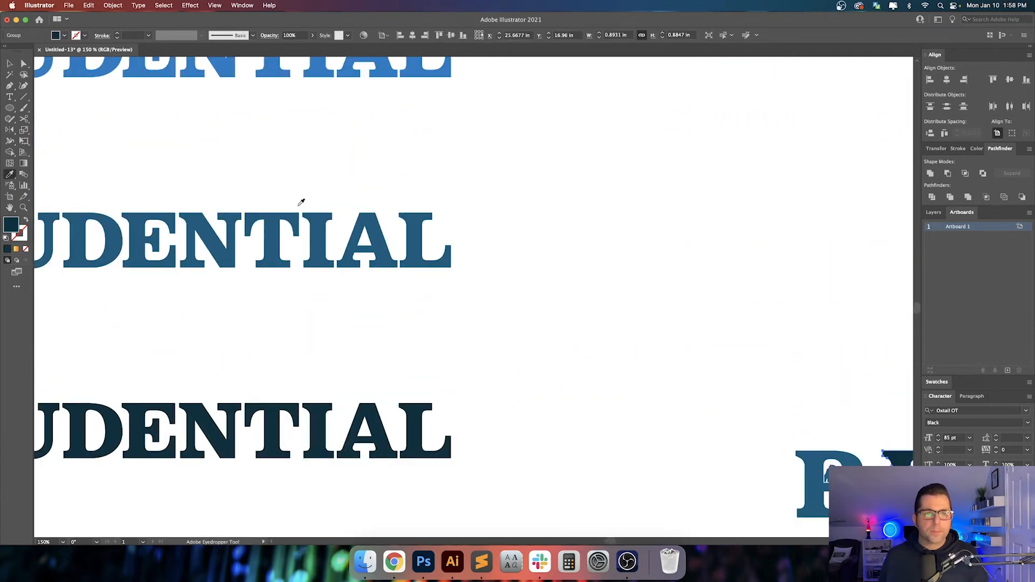
click(318, 74)
scroll(640, 364, right, 5)
key(v)
click(653, 380)
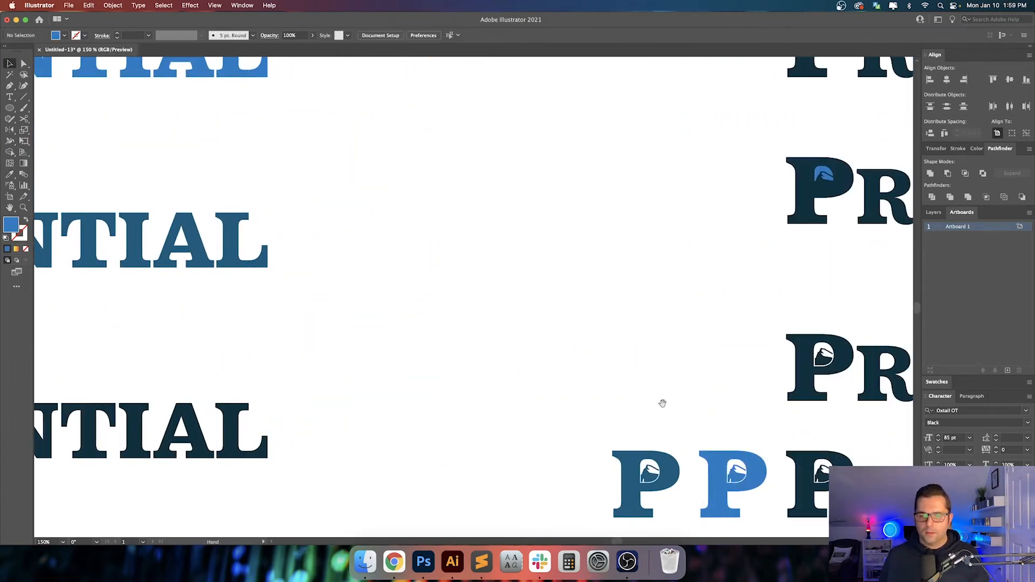
- Move the row of three P icons left, clear of the navy Prudential wordmark above them
drag(663, 403, 334, 307)
drag(412, 325, 358, 314)
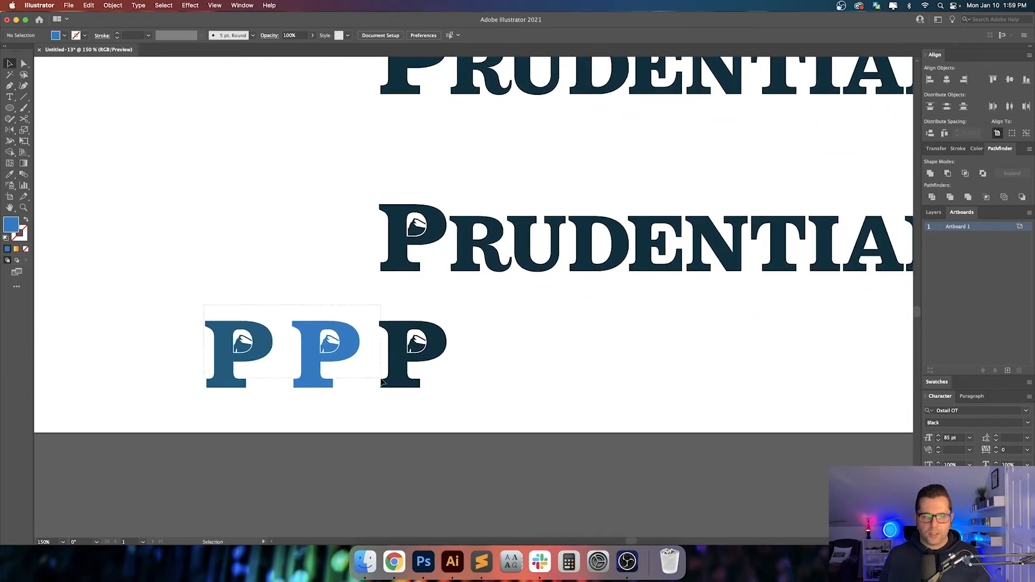
drag(381, 381, 309, 362)
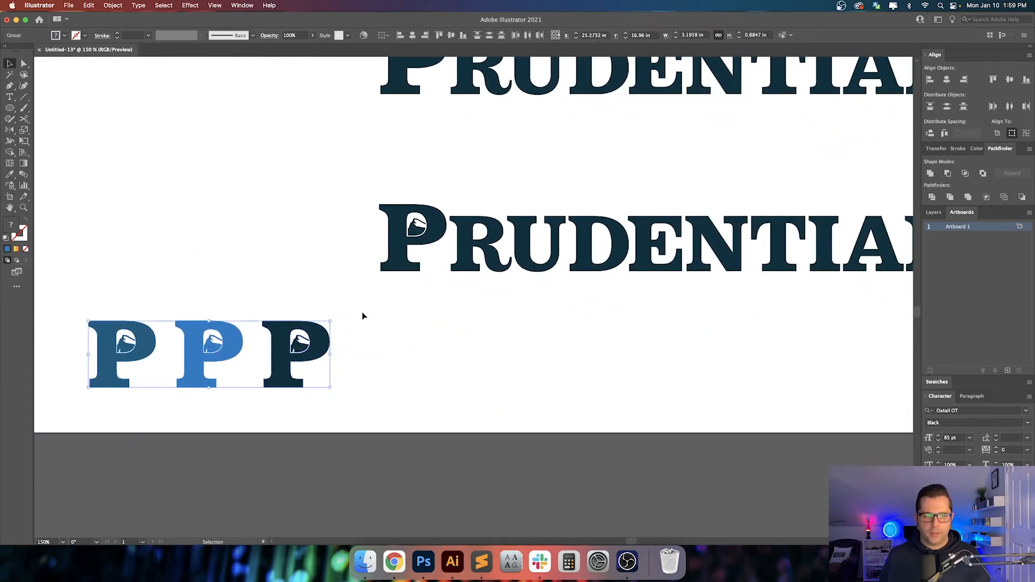
click(362, 315)
scroll(356, 286, up, 2)
drag(555, 316, 818, 332)
scroll(804, 351, left, 8)
drag(728, 367, 636, 312)
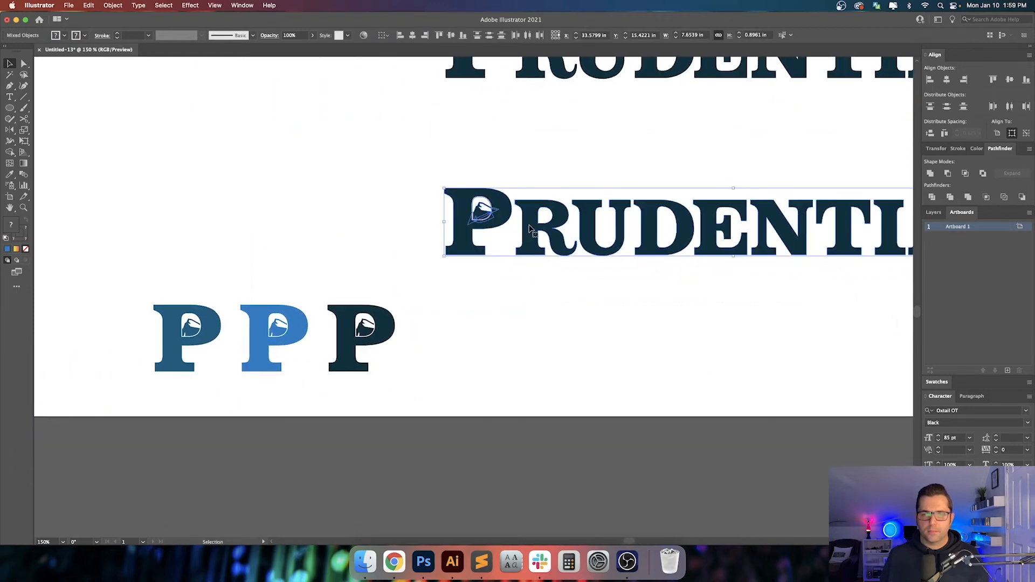
click(533, 232)
drag(566, 262, 566, 323)
click(565, 402)
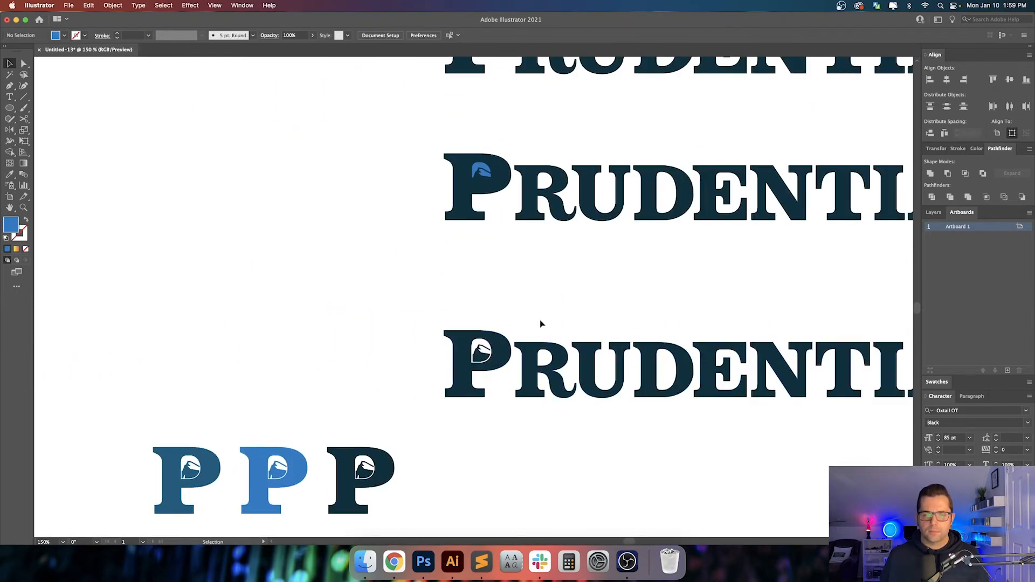
- Duplicate the navy wordmark with the white mountain in its P straight below itself
scroll(539, 319, right, 5)
drag(261, 229, 900, 347)
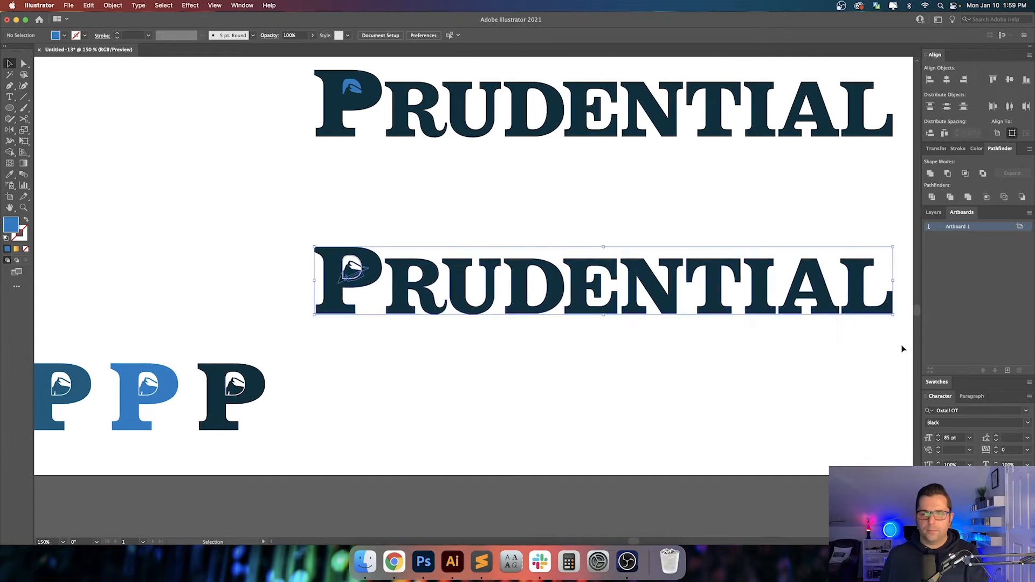
key(Delete)
key(super+z)
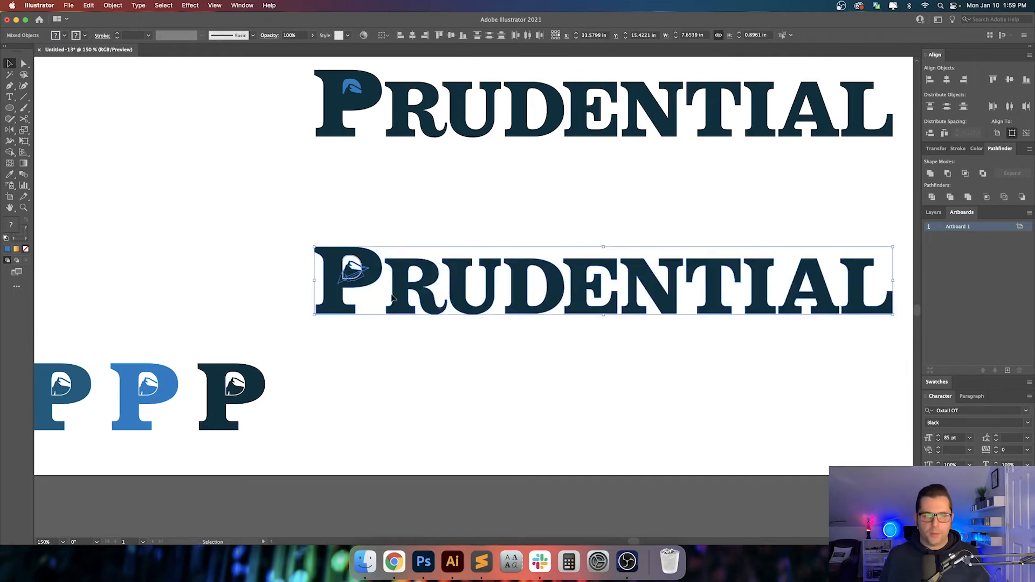
drag(402, 288, 401, 384)
click(314, 332)
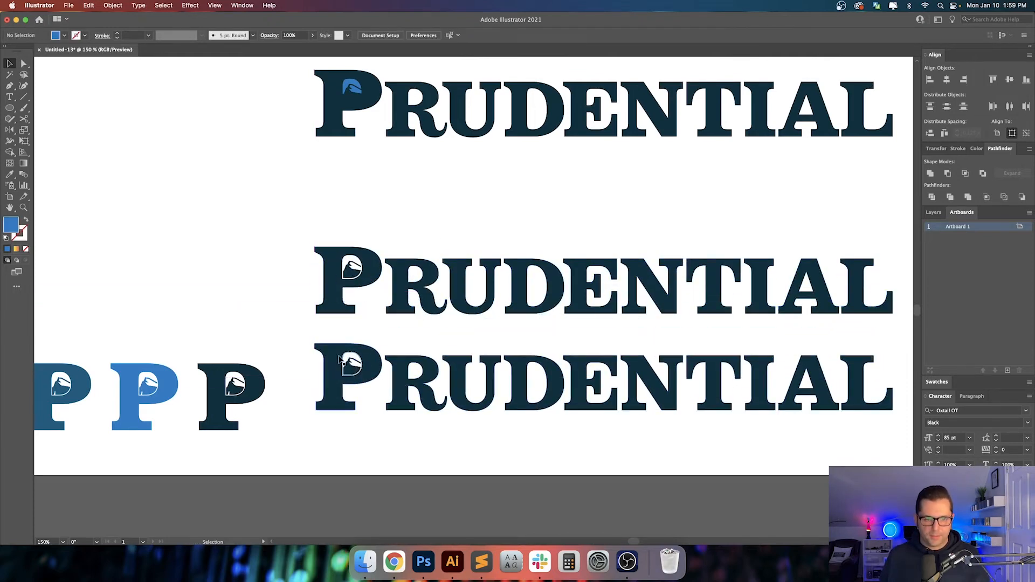
- Delete the P from the lower copy of the navy wordmark, leaving only the letters RUDENTIAL
drag(353, 359, 304, 326)
key(a)
click(323, 330)
click(322, 304)
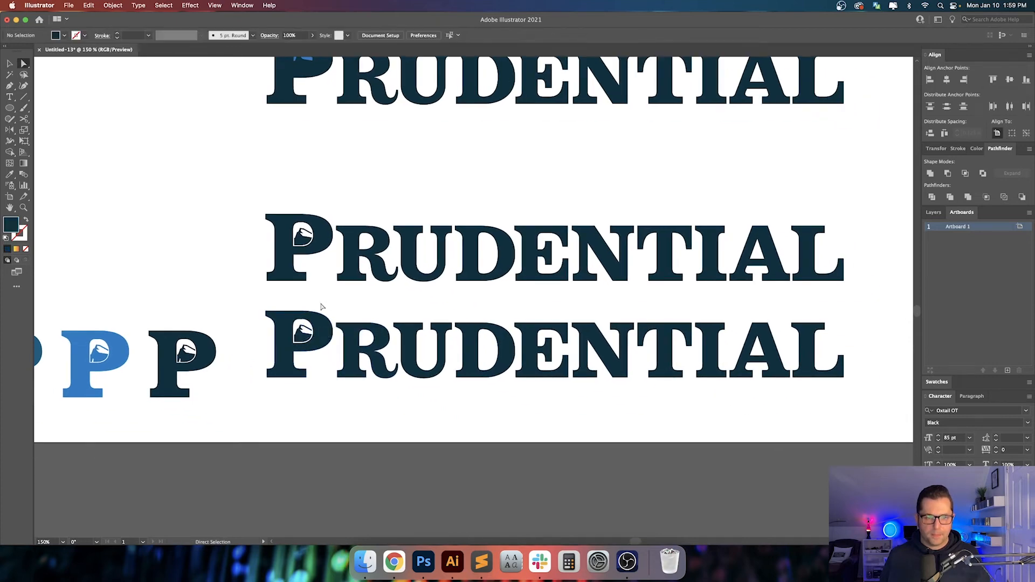
key(v)
drag(257, 297, 310, 382)
key(Delete)
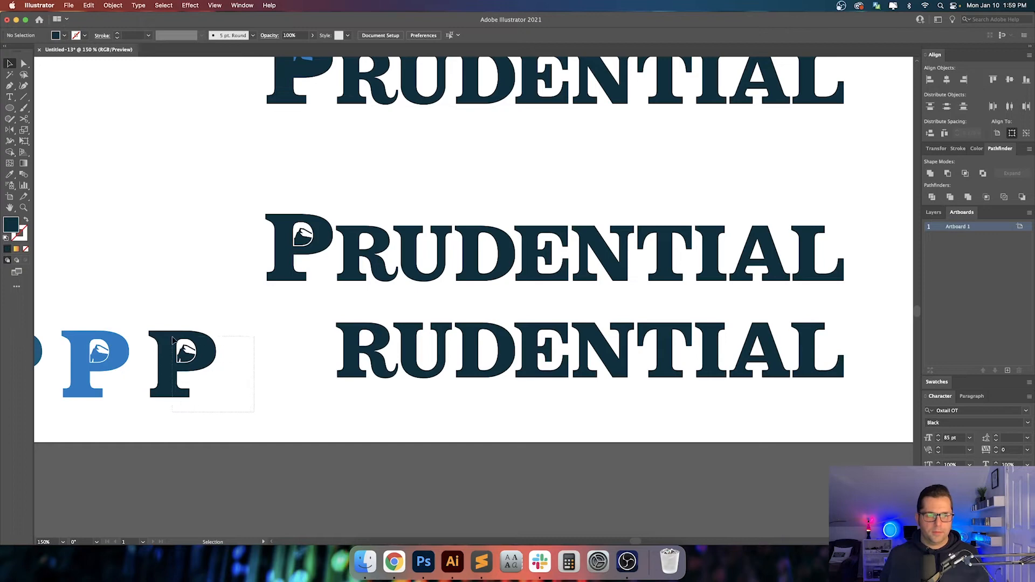
- Place a copy of the navy P icon in front of RUDENTIAL to complete the lower wordmark
drag(172, 340, 282, 340)
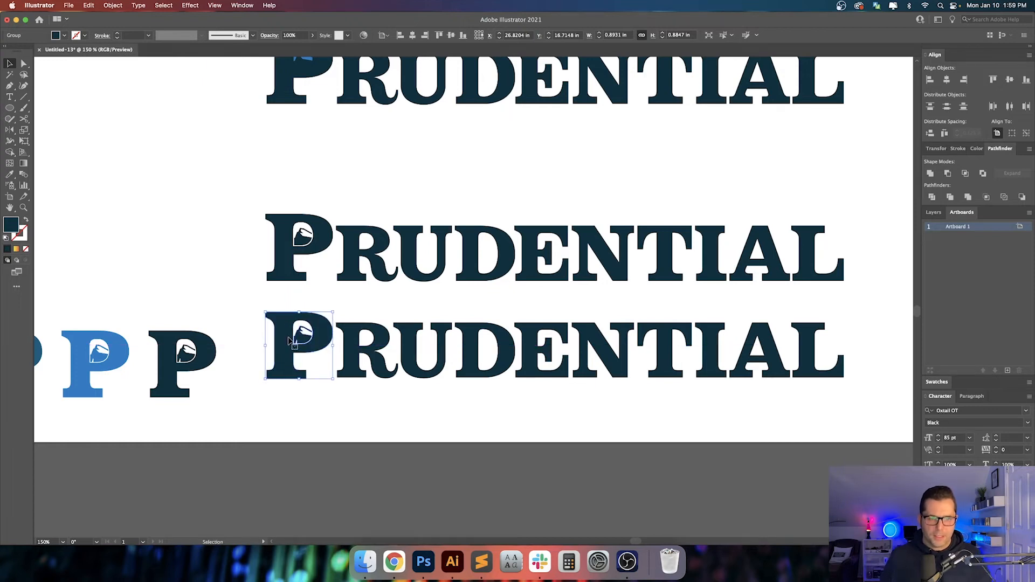
click(368, 424)
key(space)
drag(368, 424, 317, 425)
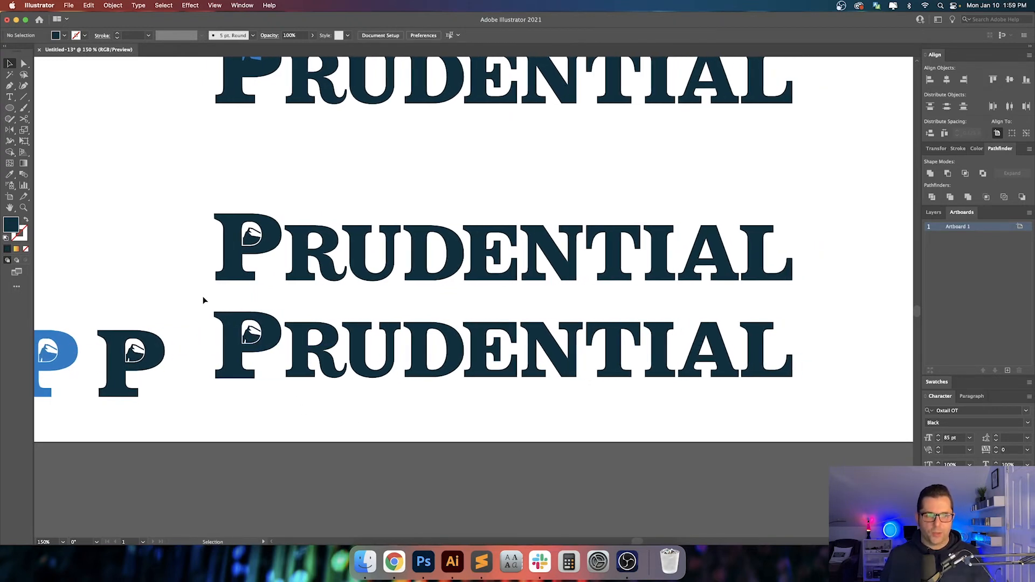
- Recolor the lower navy wordmark with the bright blue sampled from the middle P icon
drag(203, 296, 695, 380)
scroll(695, 380, left, 2)
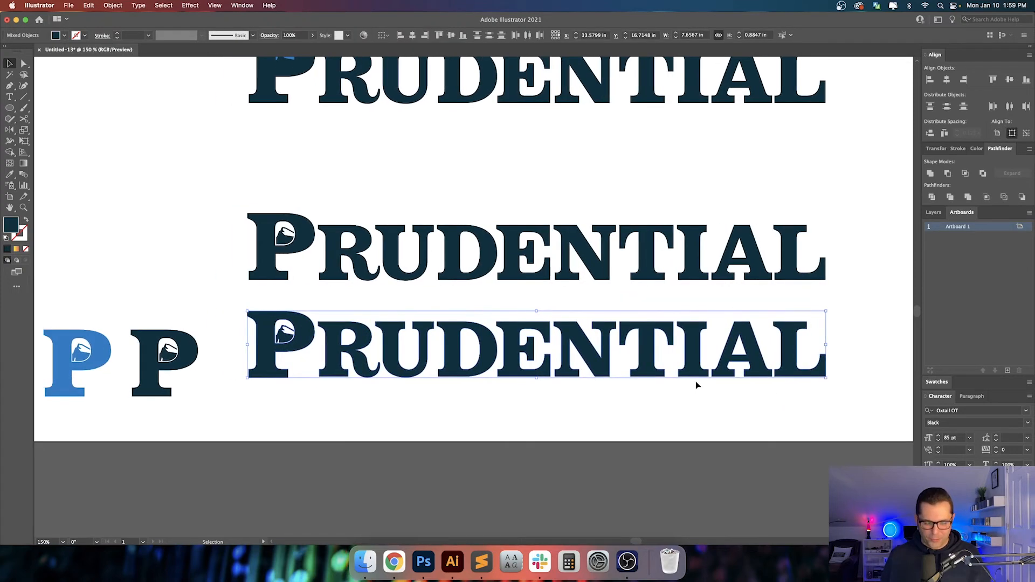
key(i)
click(102, 345)
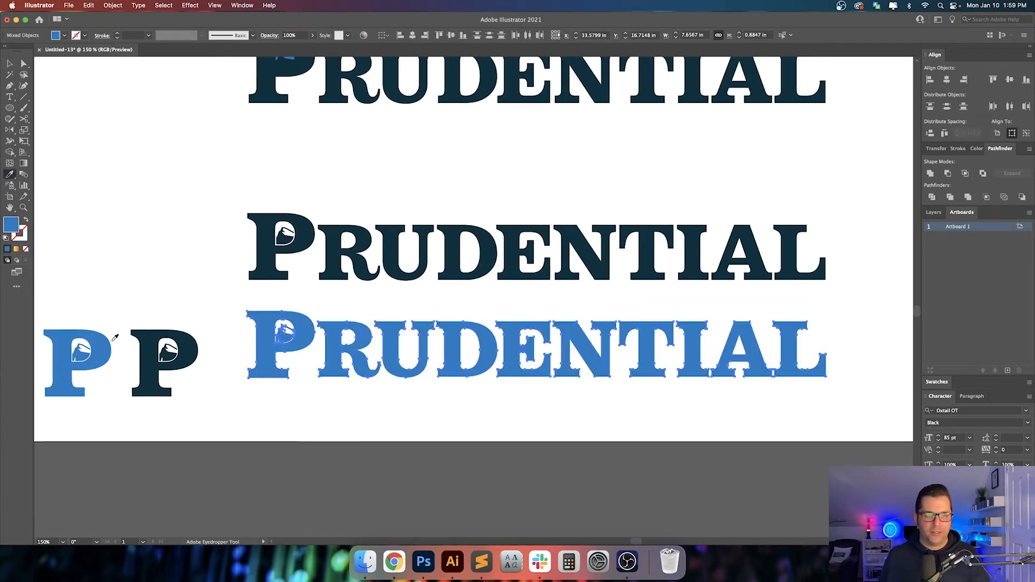
key(v)
click(148, 302)
key(space)
drag(172, 302, 274, 210)
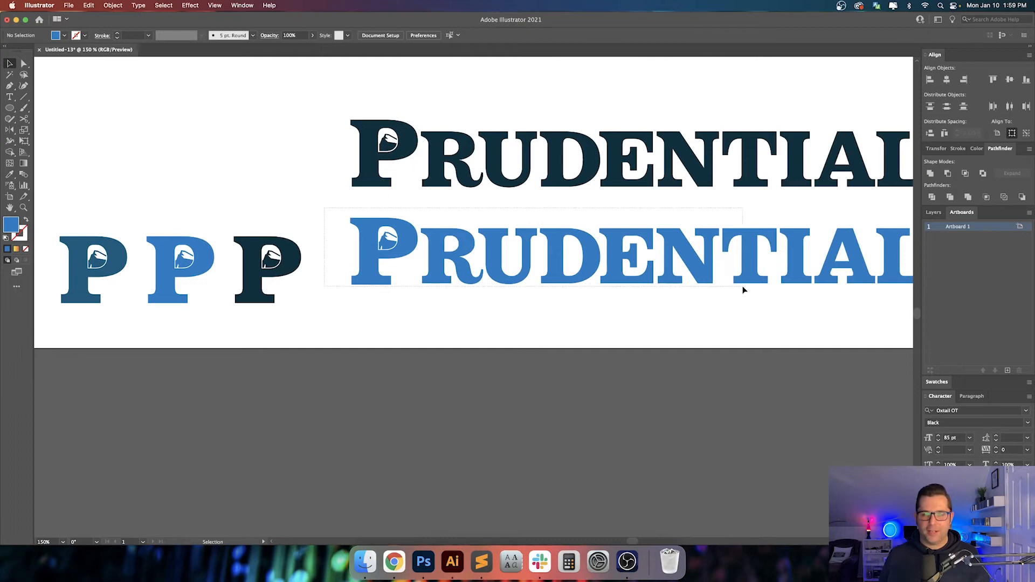
- Duplicate the bright blue wordmark straight below itself
drag(742, 290, 812, 303)
scroll(760, 324, left, 5)
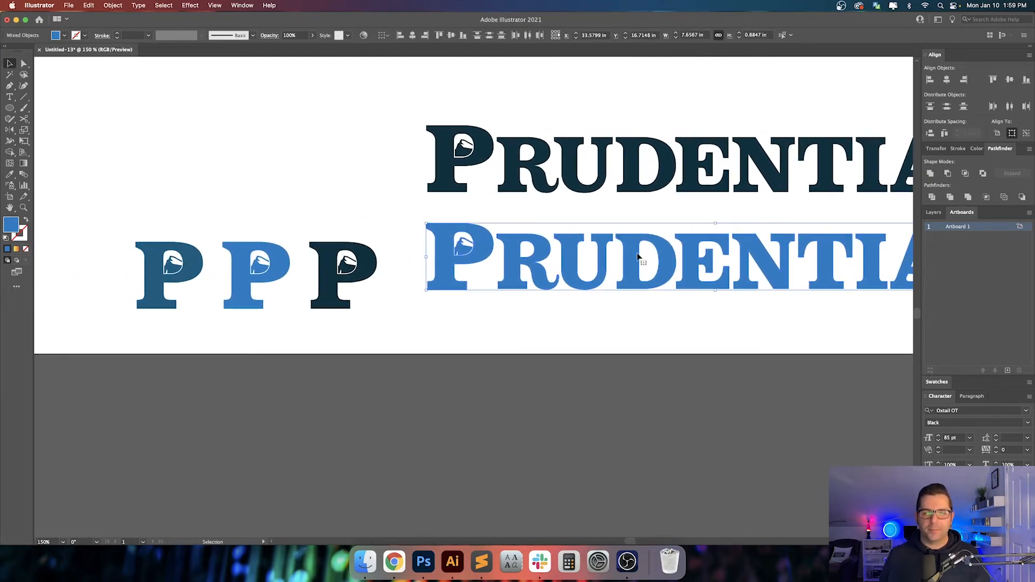
scroll(638, 257, up, 2)
drag(562, 278, 567, 341)
scroll(509, 284, right, 1)
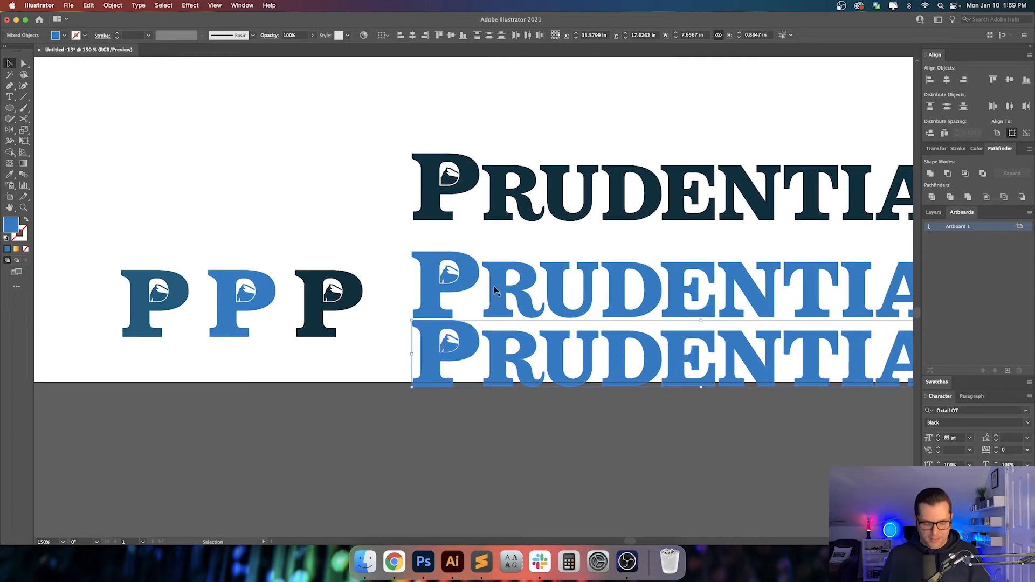
- Recolor the lowest wordmark copy with the medium blue sampled from the leftmost P icon
key(i)
click(182, 286)
key(v)
click(286, 216)
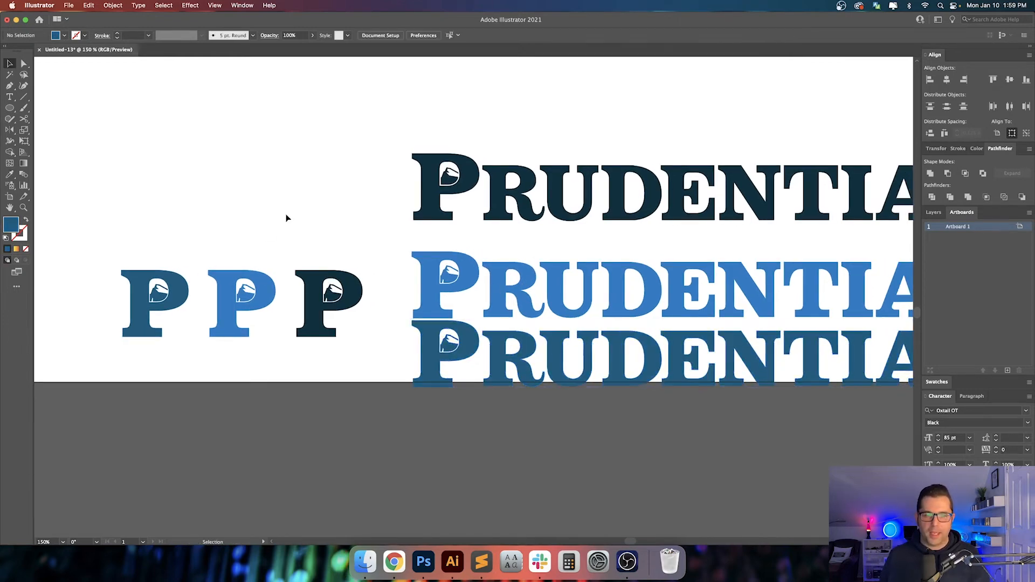
- Move the stack of navy, bright blue and medium blue wordmarks up so all three fit on the artboard
drag(305, 214, 160, 215)
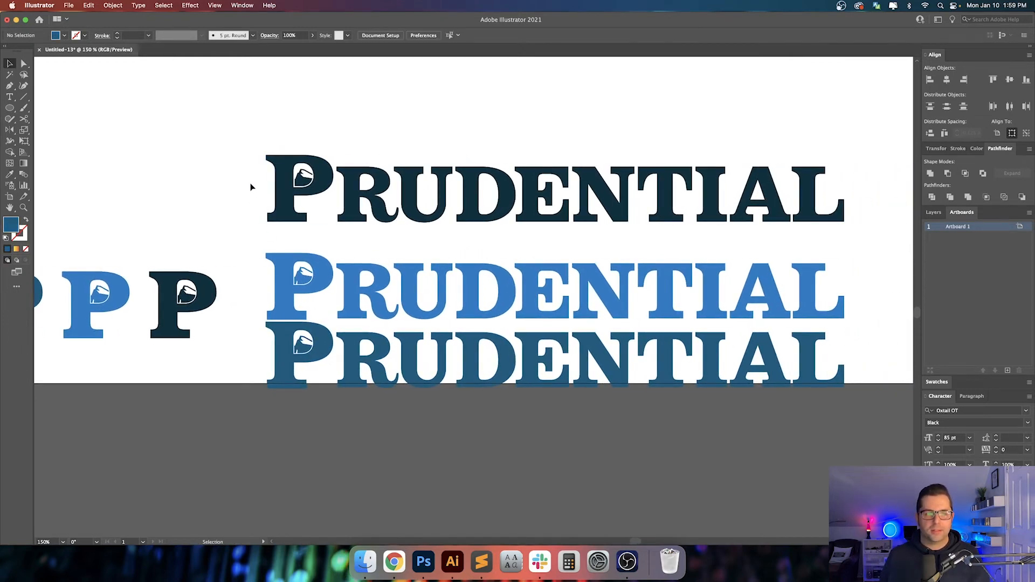
drag(250, 187, 867, 404)
drag(807, 309, 807, 348)
click(806, 348)
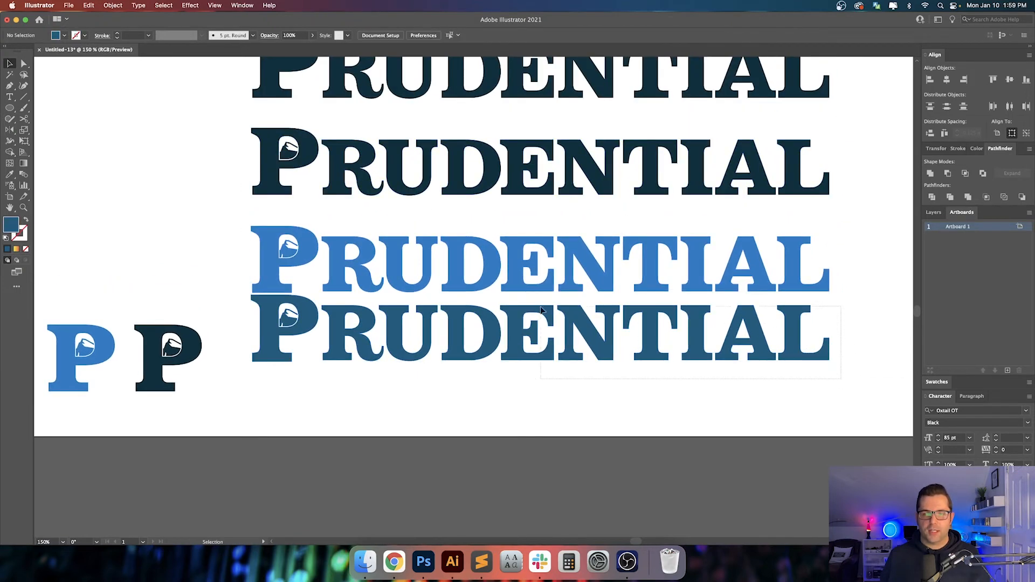
- Move the medium blue wordmark slightly down to open a gap below the bright blue one
drag(541, 307, 200, 255)
drag(226, 309, 267, 327)
click(226, 302)
scroll(273, 324, up, 2)
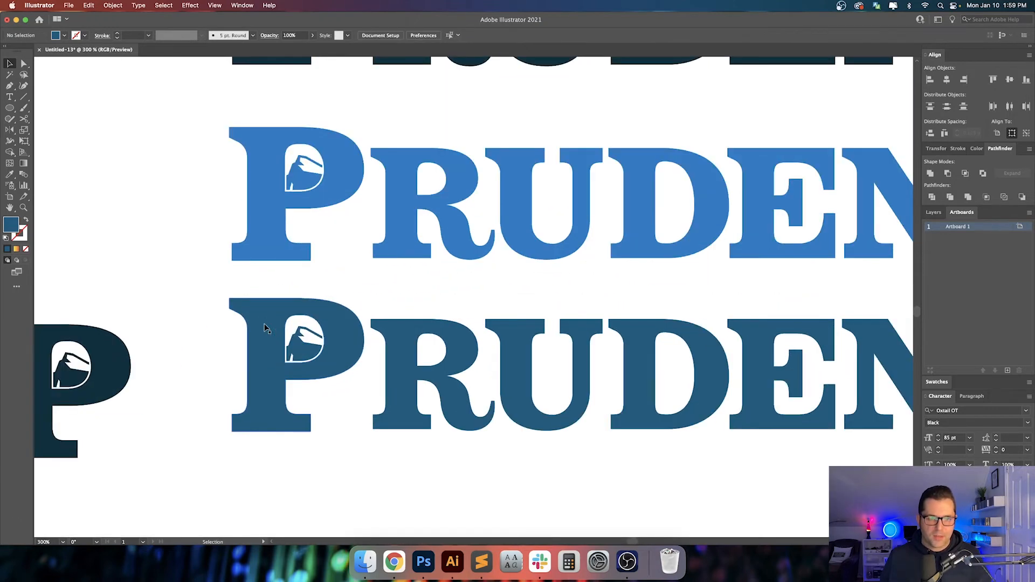
scroll(222, 321, down, 2)
- Review the P icons and stacked wordmarks beside the emblem logos, and check the remaining time on the countdown timer in Chrome
drag(189, 302, 452, 305)
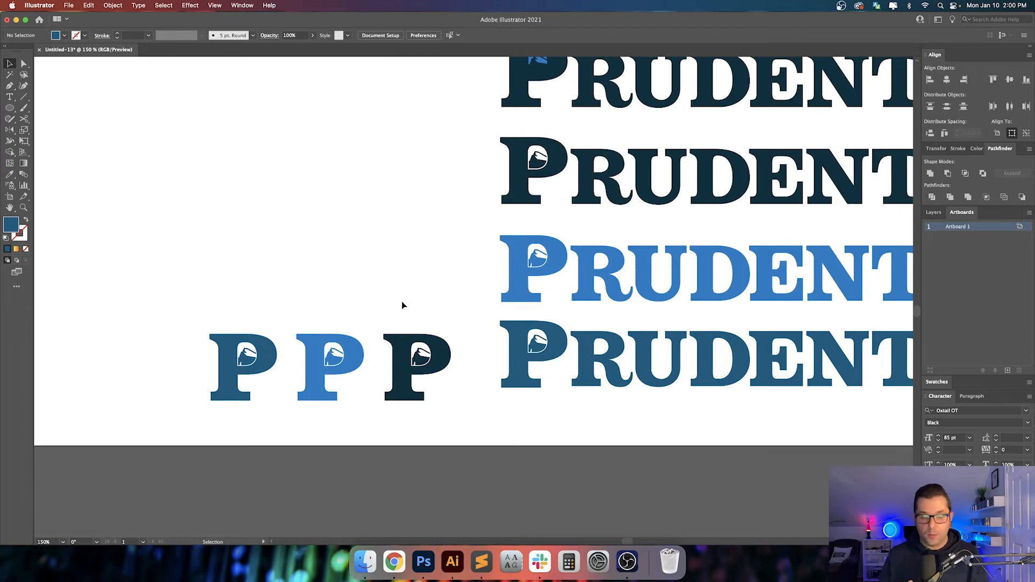
scroll(414, 293, left, 3)
scroll(414, 293, down, 1)
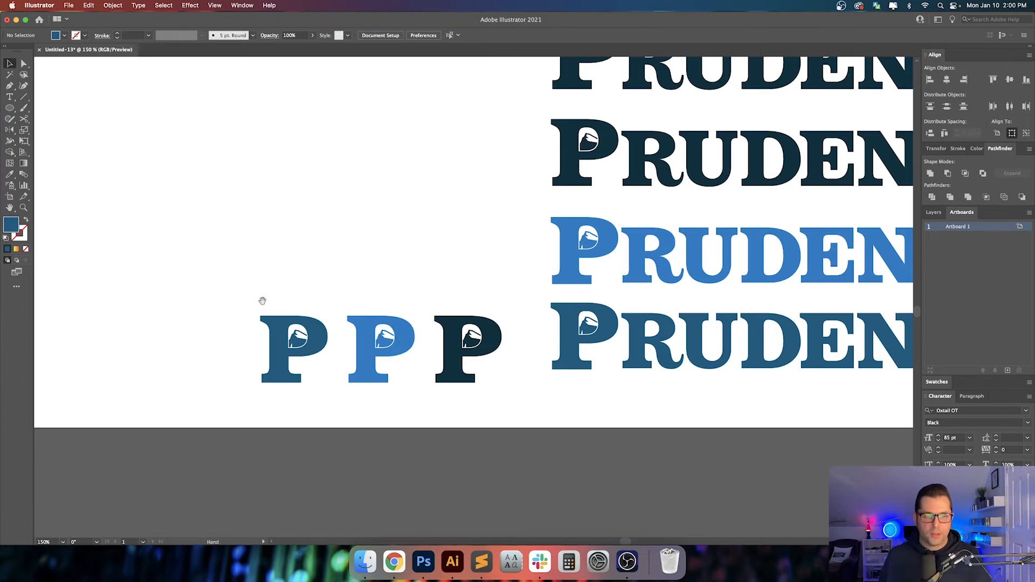
scroll(324, 321, left, 8)
scroll(323, 321, up, 3)
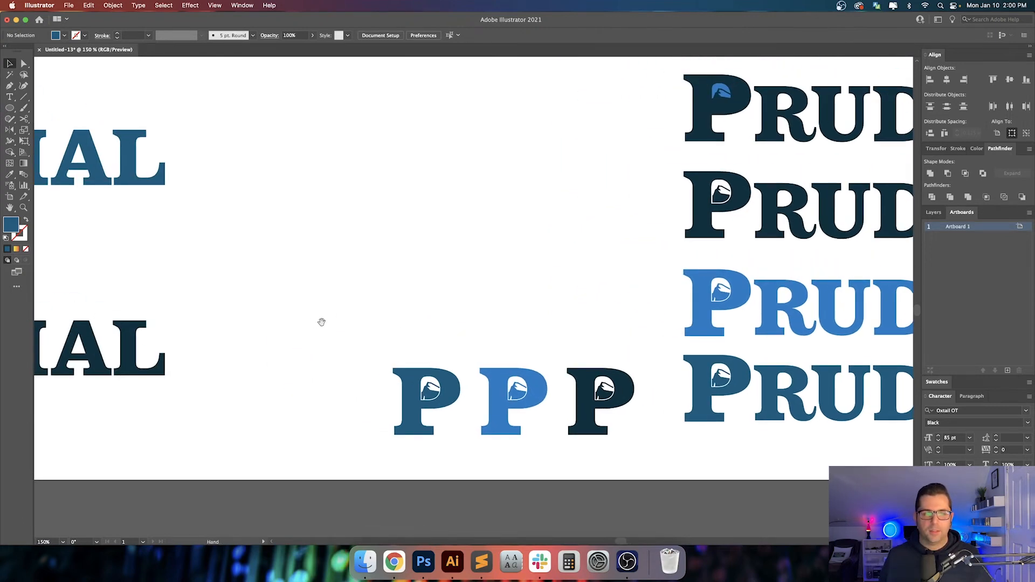
scroll(577, 335, left, 12)
key(super+minus)
scroll(381, 359, left, 4)
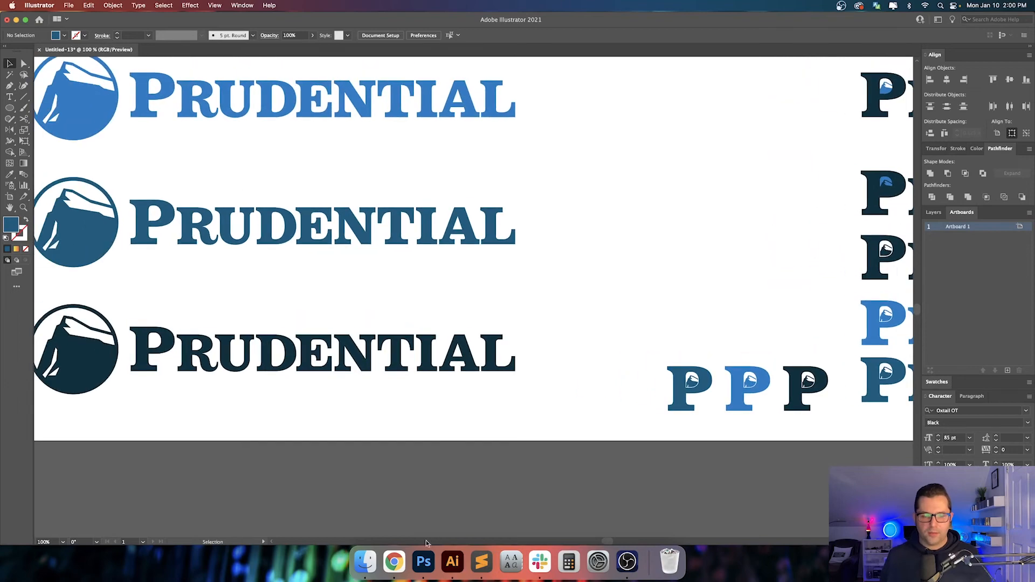
click(395, 557)
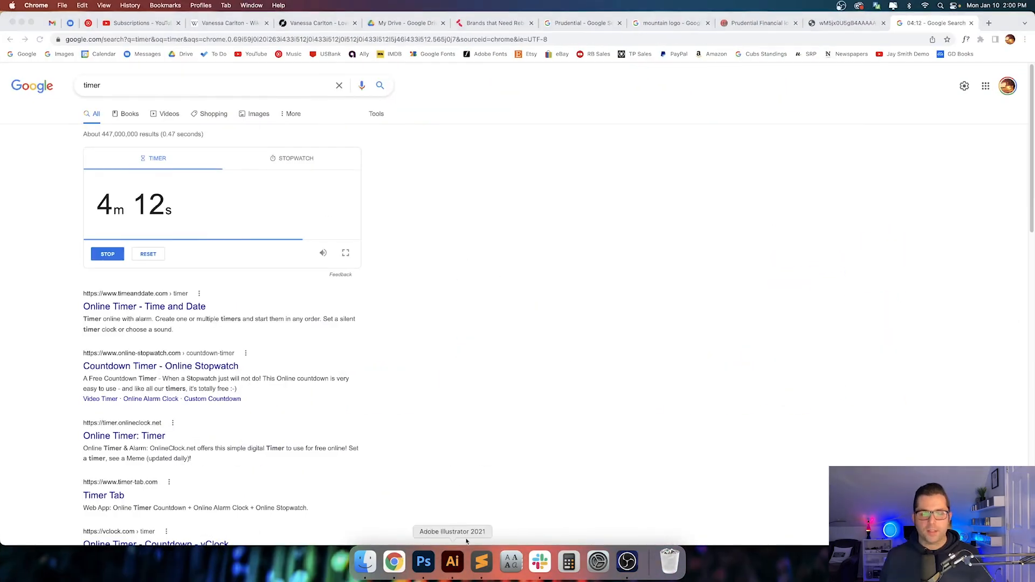
- Return to Illustrator and compare the redesigned round-emblem logos with the original Prudential logo above them
click(452, 562)
scroll(488, 257, left, 16)
scroll(593, 313, up, 3)
scroll(702, 363, left, 16)
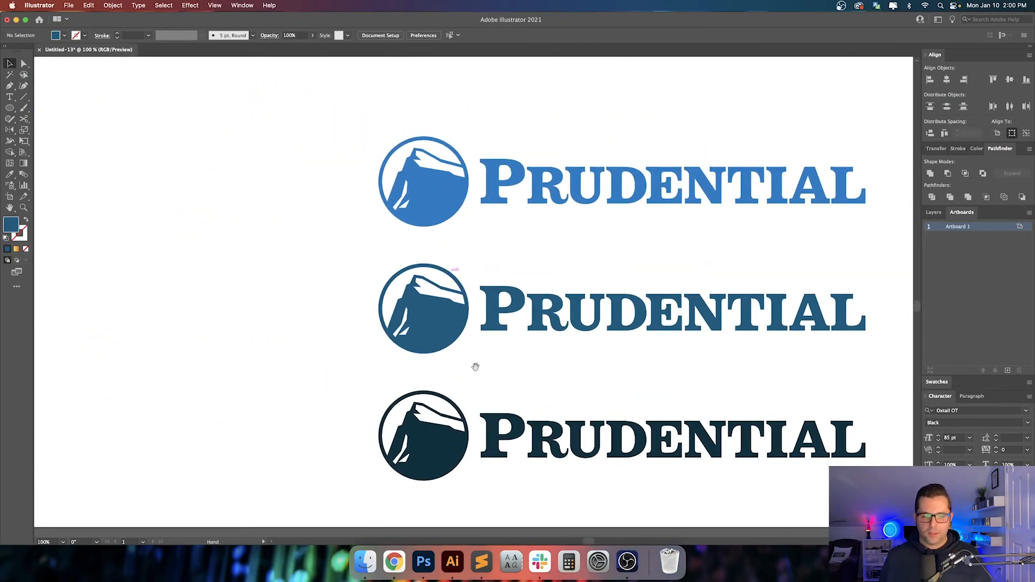
scroll(578, 349, up, 8)
scroll(615, 422, right, 18)
scroll(406, 323, up, 5)
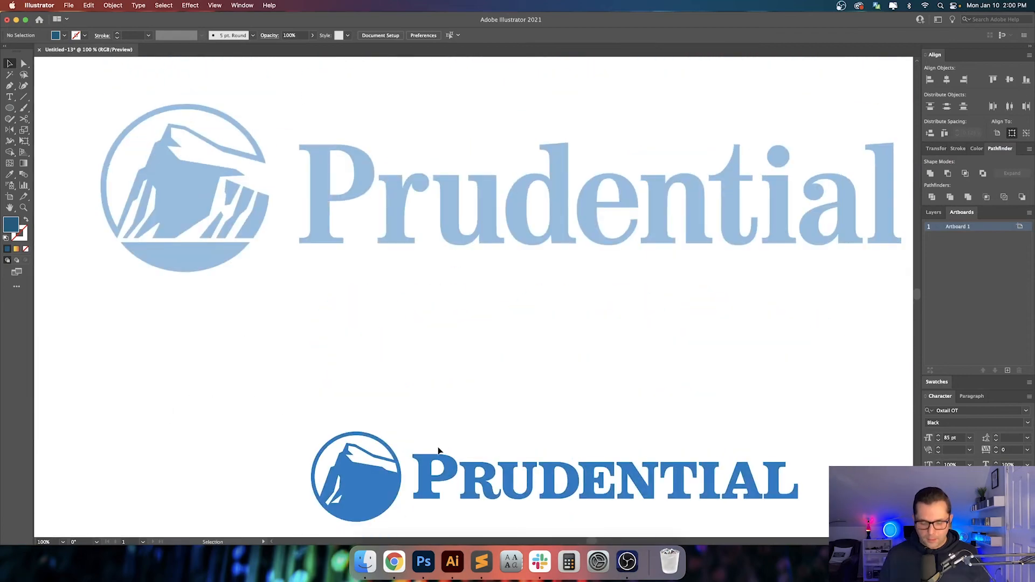
- Examine the Prudential logo history chart, comparing the past emblems and wordmarks with the current logo
key(super+minus)
key(super+minus)
scroll(675, 319, right, 15)
scroll(452, 292, right, 20)
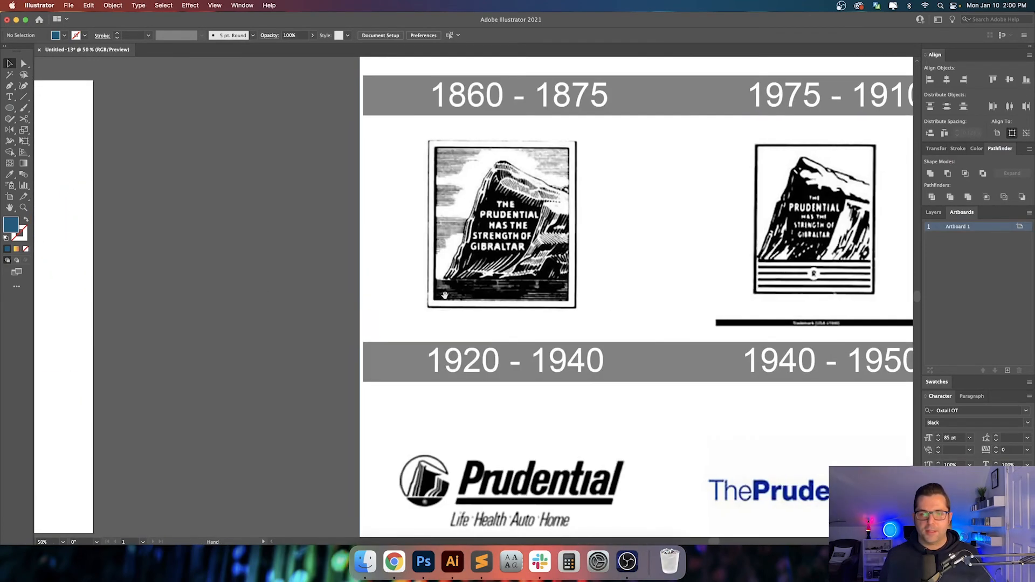
scroll(481, 317, down, 10)
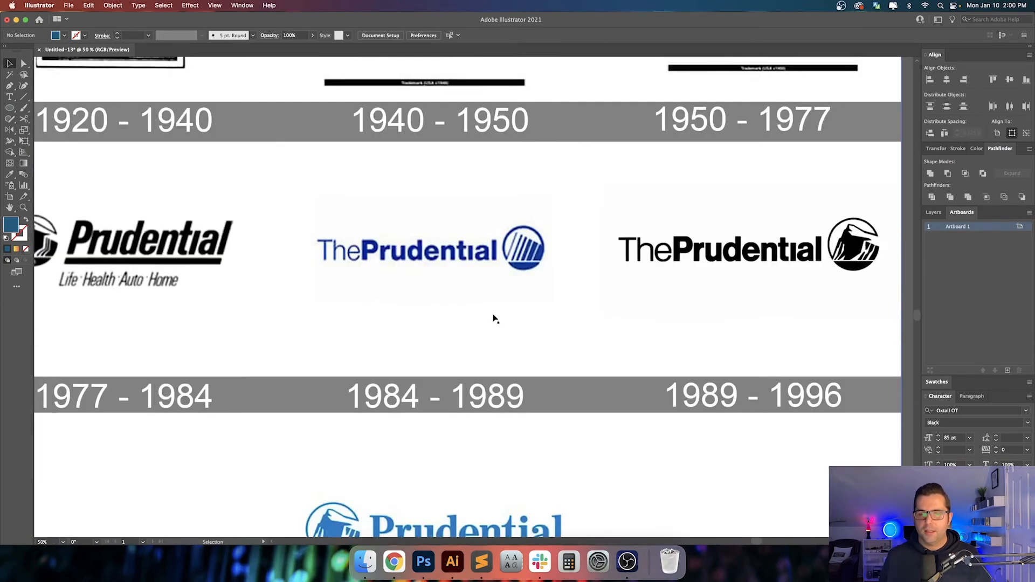
scroll(492, 318, left, 2)
drag(592, 327, 658, 328)
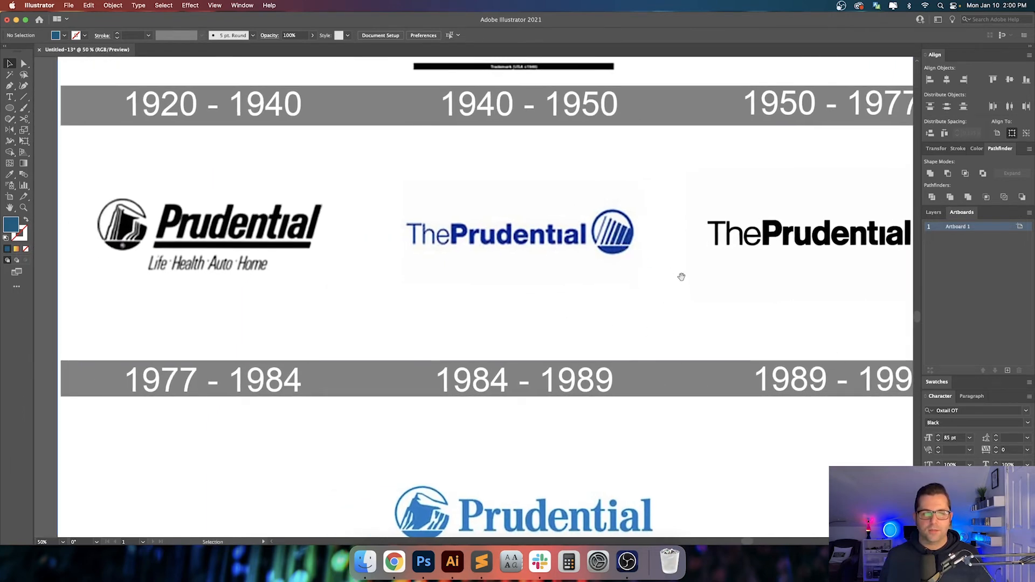
drag(681, 276, 504, 276)
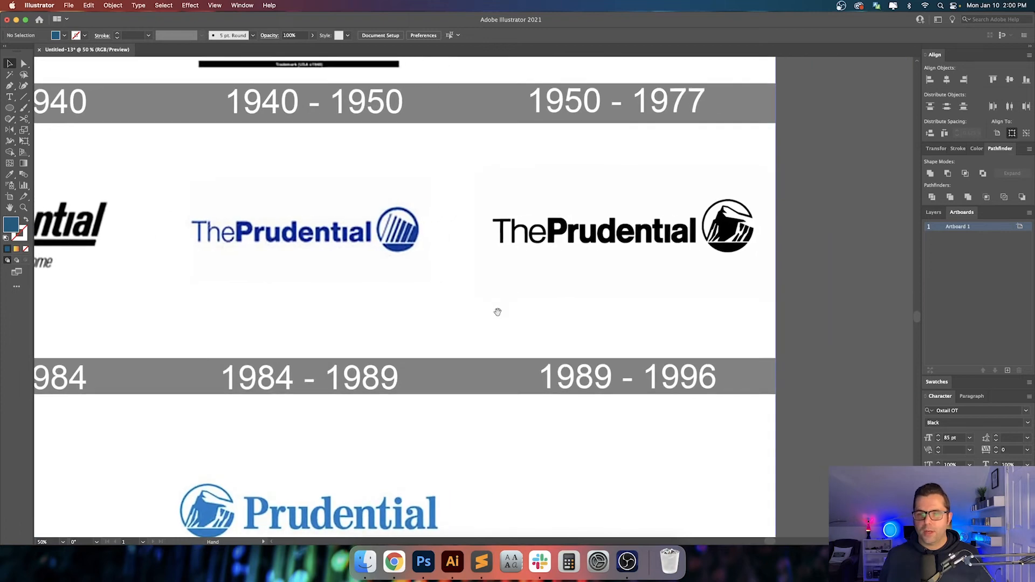
drag(315, 372, 451, 305)
drag(370, 307, 445, 219)
drag(489, 349, 488, 389)
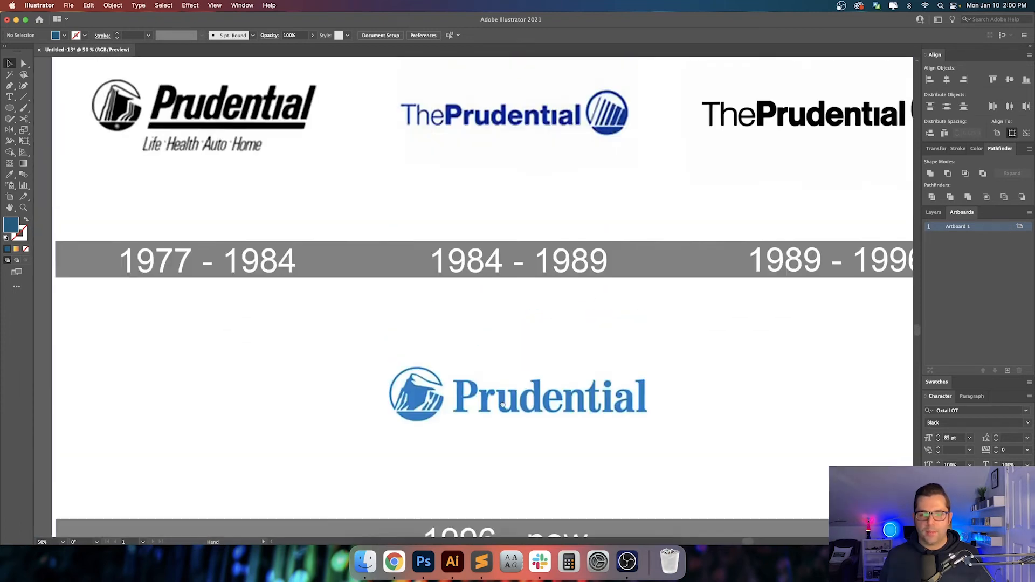
drag(489, 270, 510, 391)
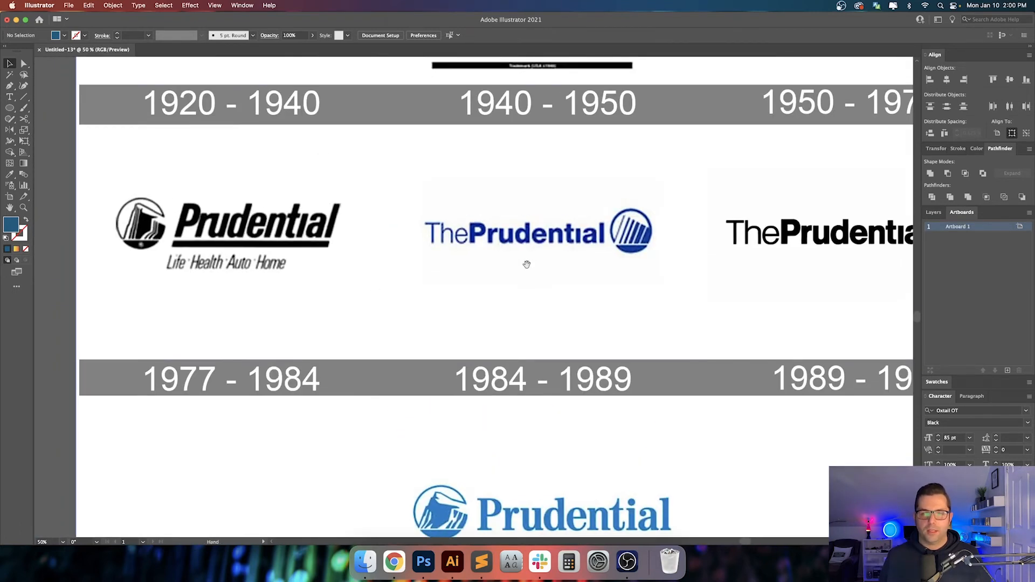
drag(527, 264, 574, 319)
drag(633, 292, 517, 374)
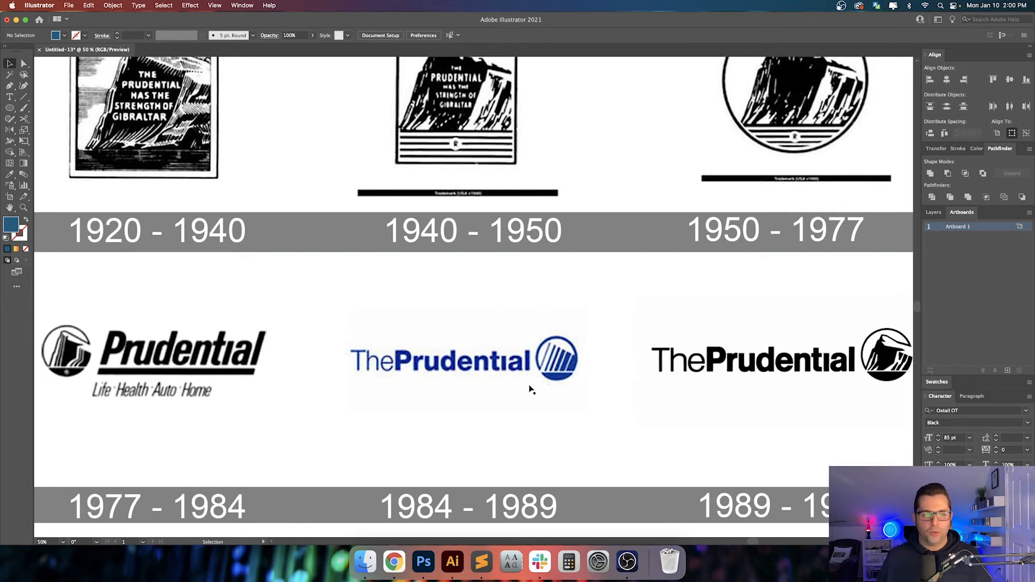
drag(318, 326, 423, 341)
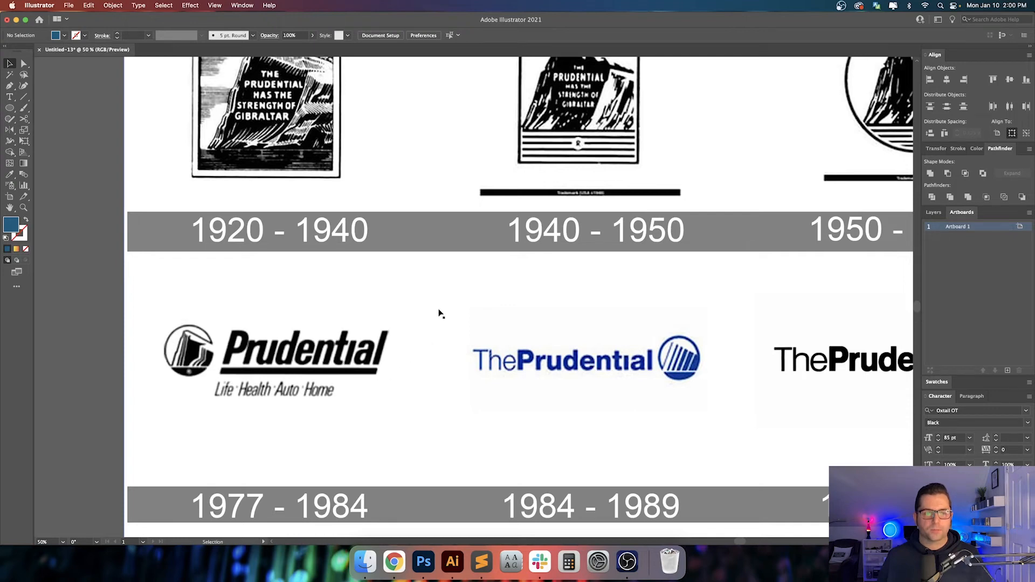
- Examine the 1977 to 1996 logos in the history chart, comparing their round emblems and wordmarks with the current blue logo
key(space)
drag(434, 277, 434, 374)
drag(540, 355, 348, 383)
scroll(481, 378, down, 10)
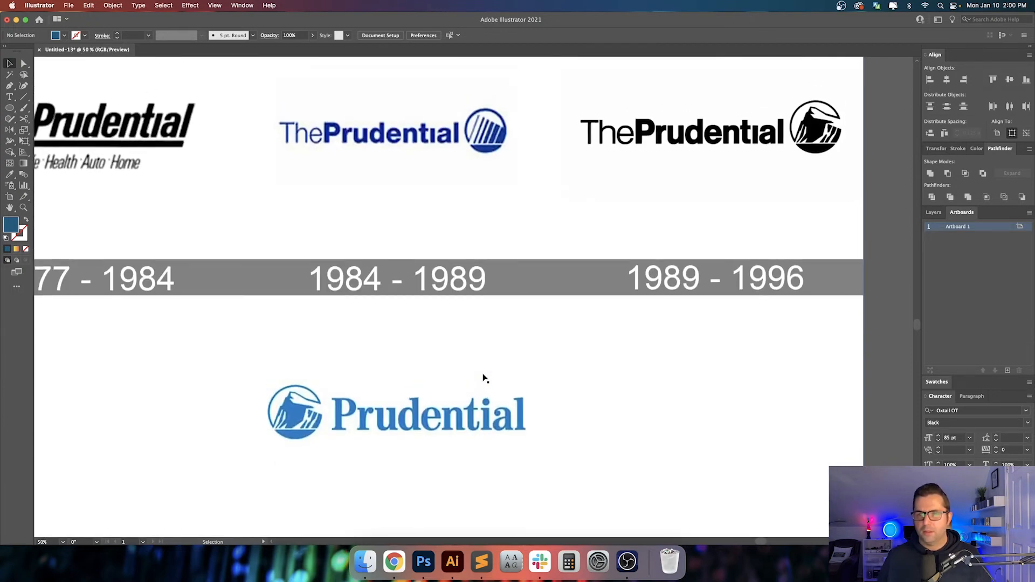
scroll(483, 378, down, 2)
scroll(483, 379, up, 4)
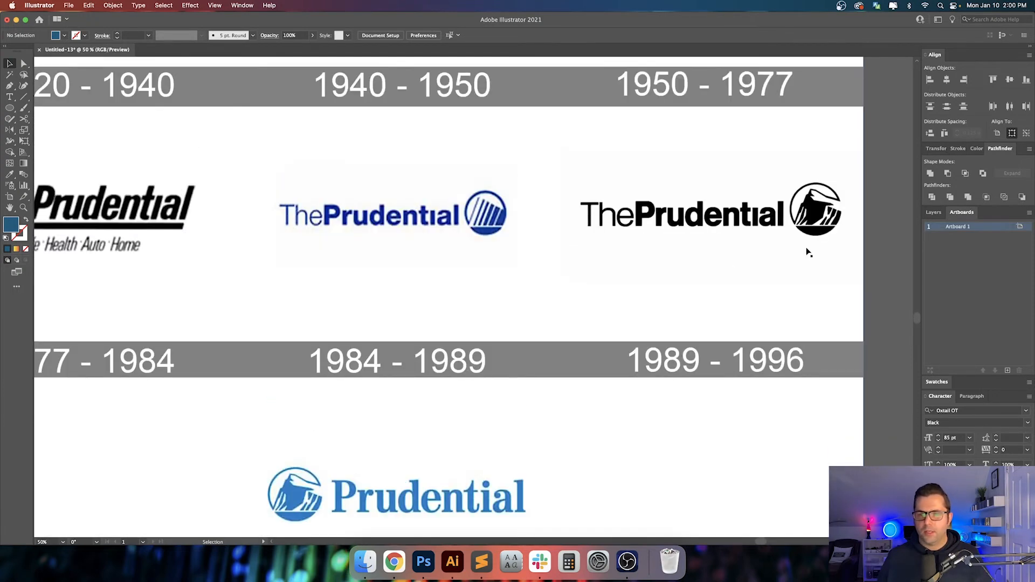
drag(635, 330, 654, 294)
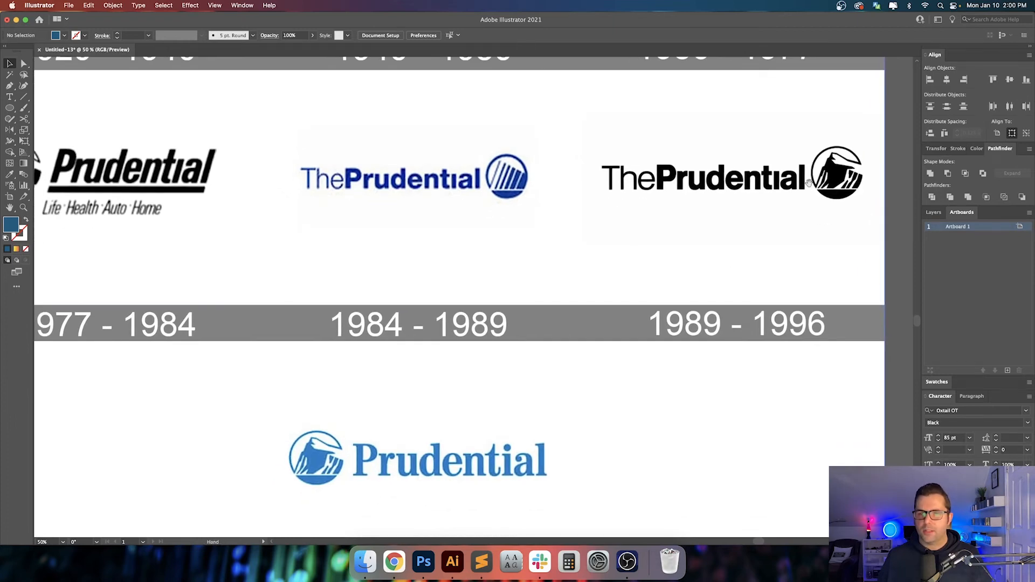
drag(808, 183, 809, 261)
scroll(650, 263, left, 5)
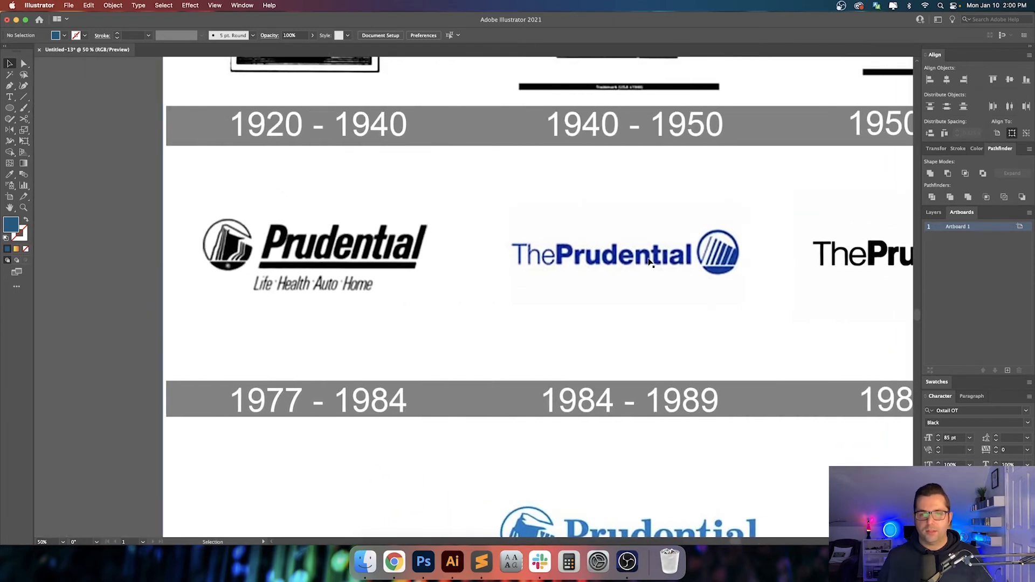
key(super+minus)
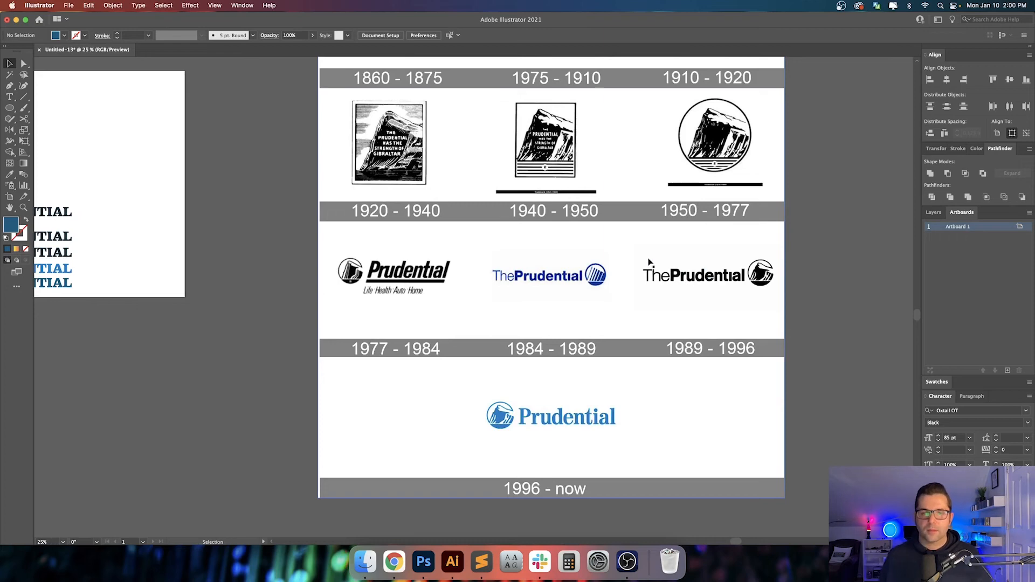
- Show the grid over the empty area above the P wordmarks and ready the Ellipse tool with no fill and a blue stroke
drag(319, 259, 507, 283)
scroll(507, 284, left, 10)
scroll(508, 283, up, 4)
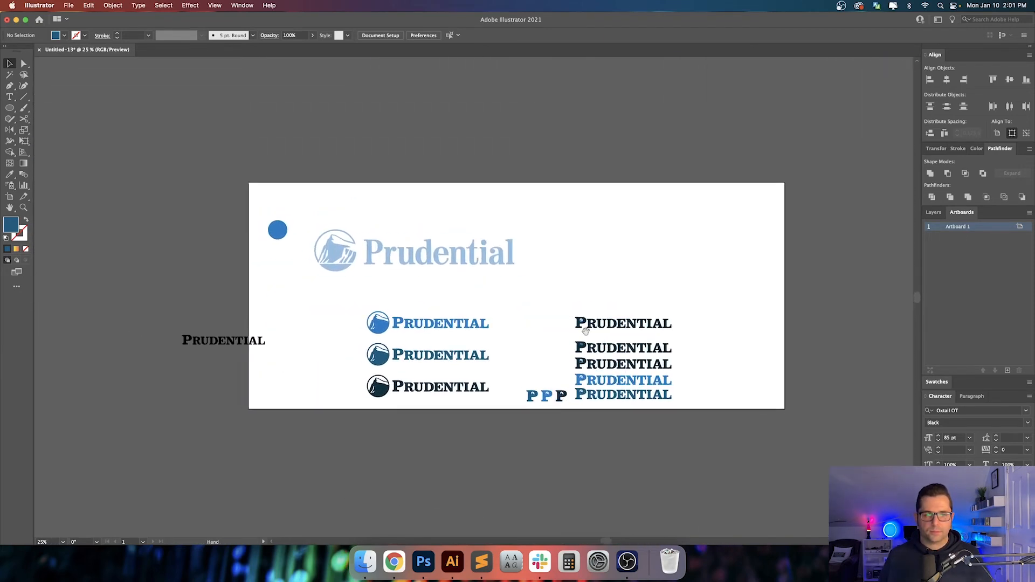
key(super+equal)
key(super+equal)
mouse_move(738, 236)
mouse_down()
mouse_move(478, 277)
mouse_move(460, 290)
mouse_up()
key(super+apostrophe)
key(l)
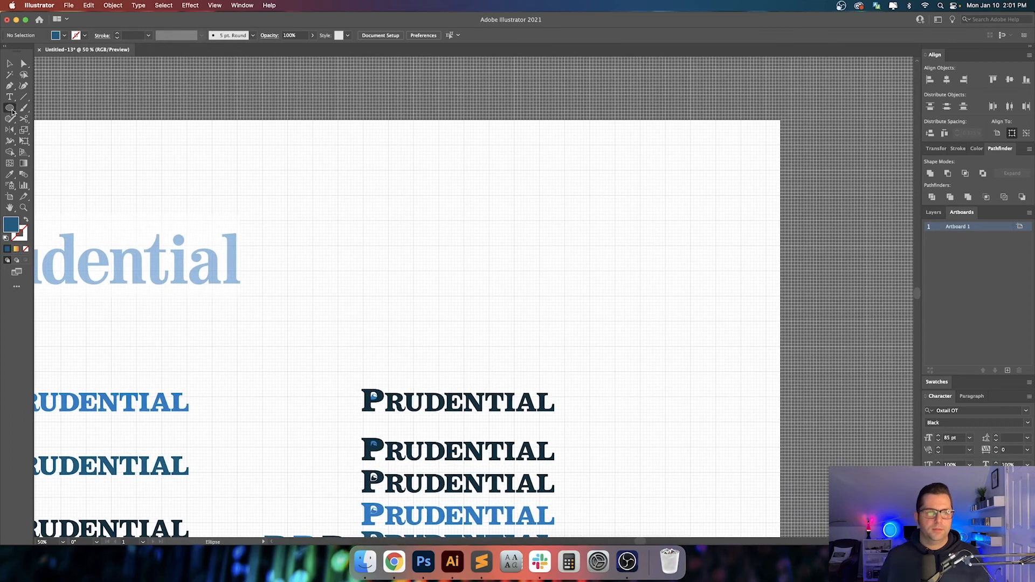
key(shift+x)
key(super+equal)
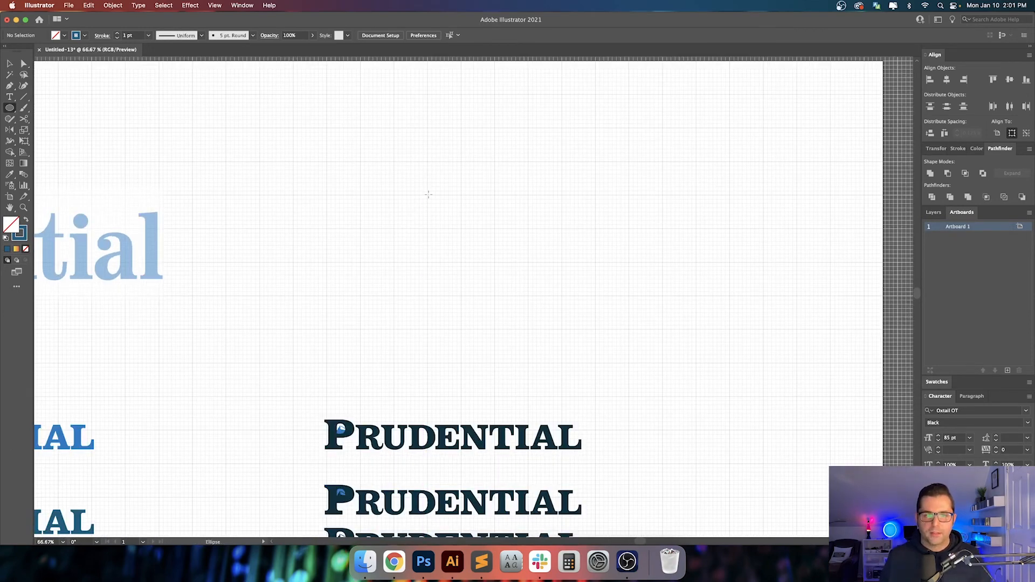
- Draw an outlined circle 4 in wide and 4 in high in the empty space above the P wordmarks
drag(428, 194, 500, 264)
super+click(555, 250)
key(v)
click(489, 202)
click(540, 226)
drag(540, 227, 549, 256)
click(373, 201)
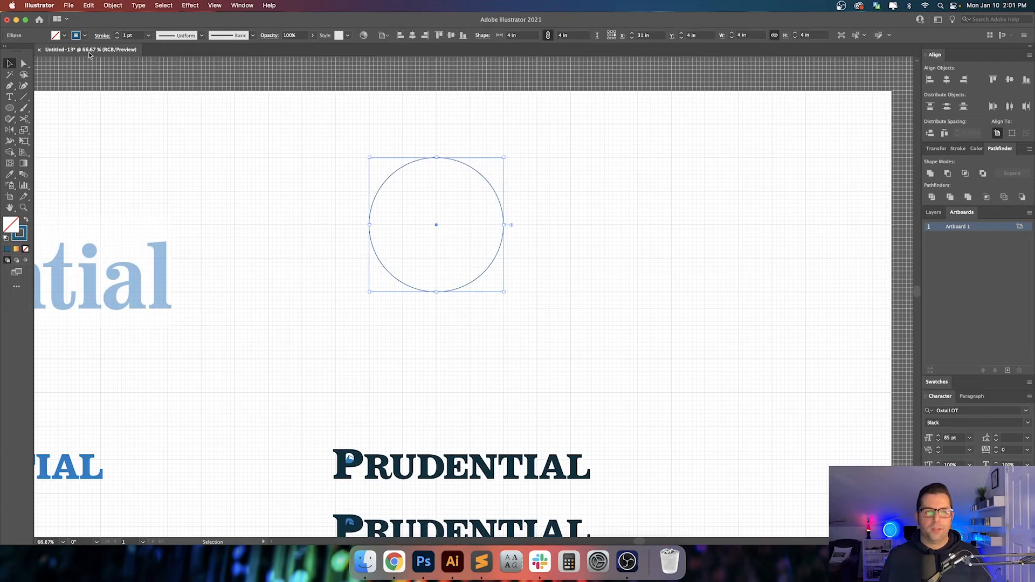
- Set the circle's stroke weight to 10 pt and deselect it
click(137, 35)
key(shift+Up)
key(Return)
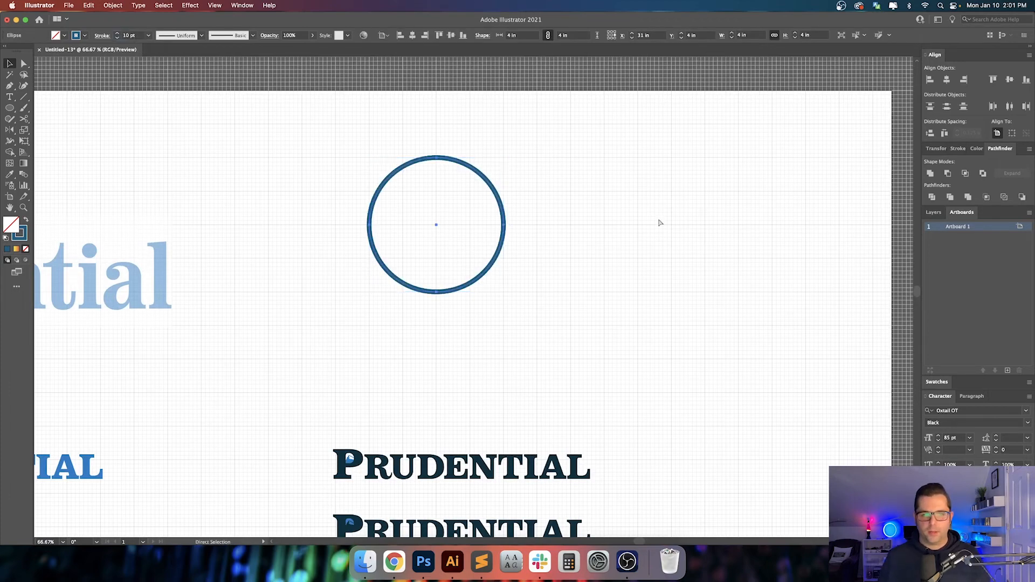
click(658, 222)
- Draw two parallel 45-degree lines with the Pen tool, rising from the circle's lower-left edge to the same height near its upper middle
key(p)
drag(581, 299, 693, 268)
drag(601, 342, 407, 443)
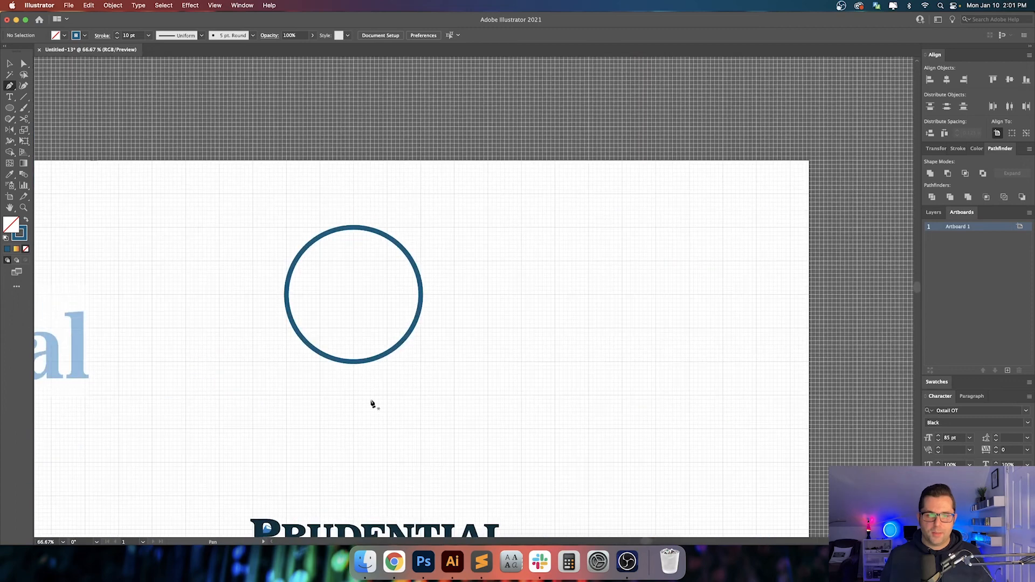
click(298, 331)
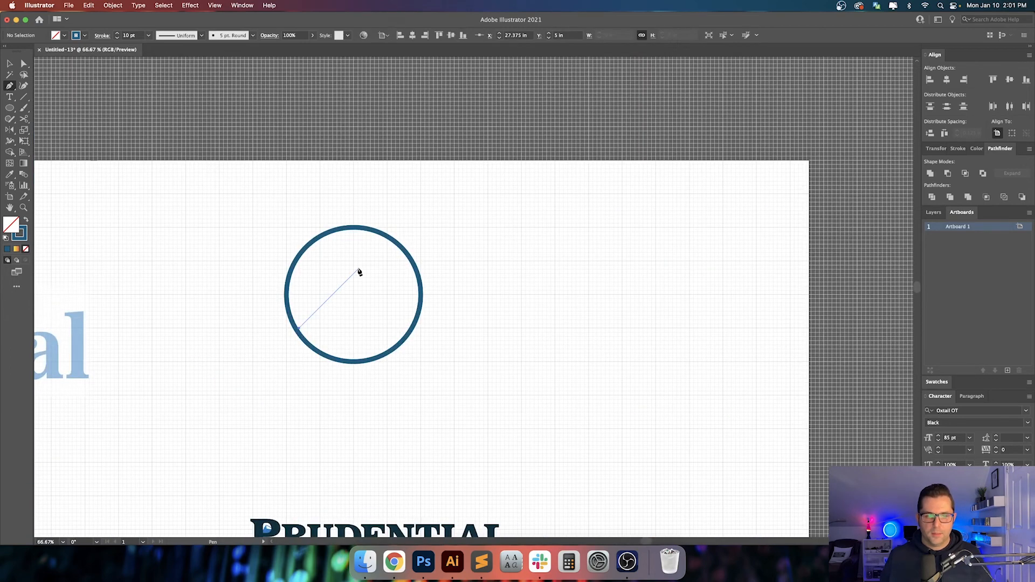
key(super+z)
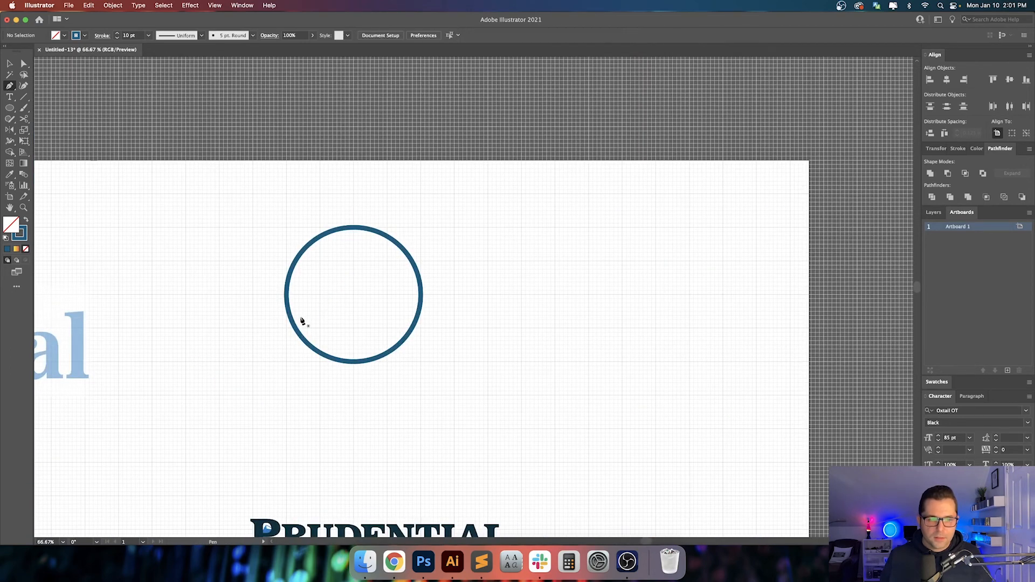
click(291, 320)
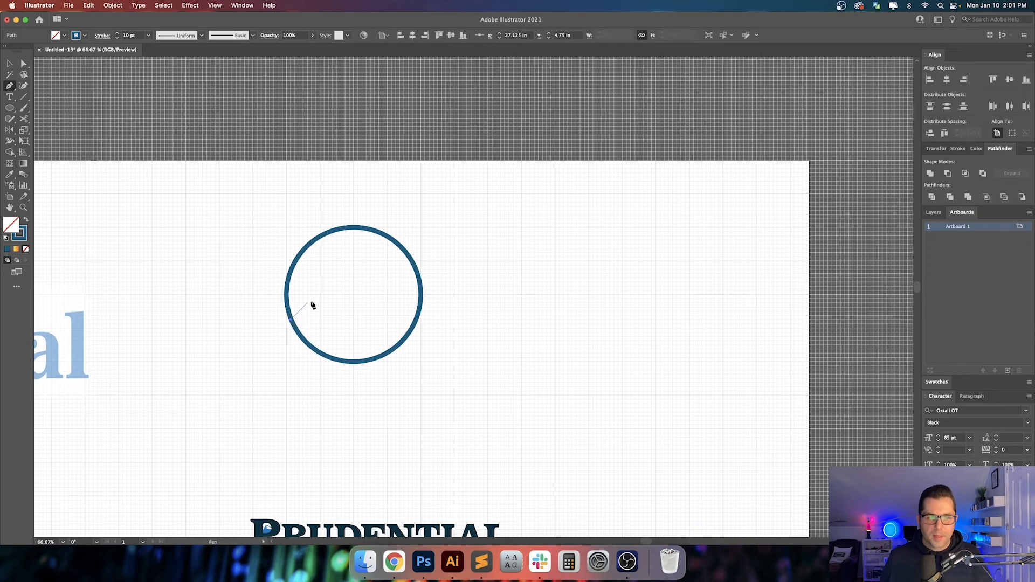
click(353, 258)
key(Escape)
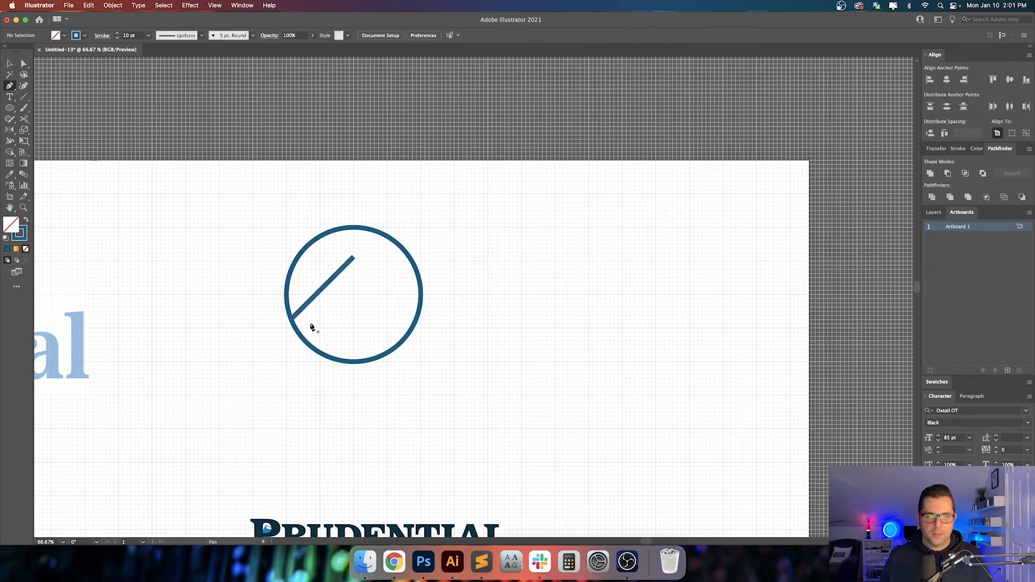
click(298, 331)
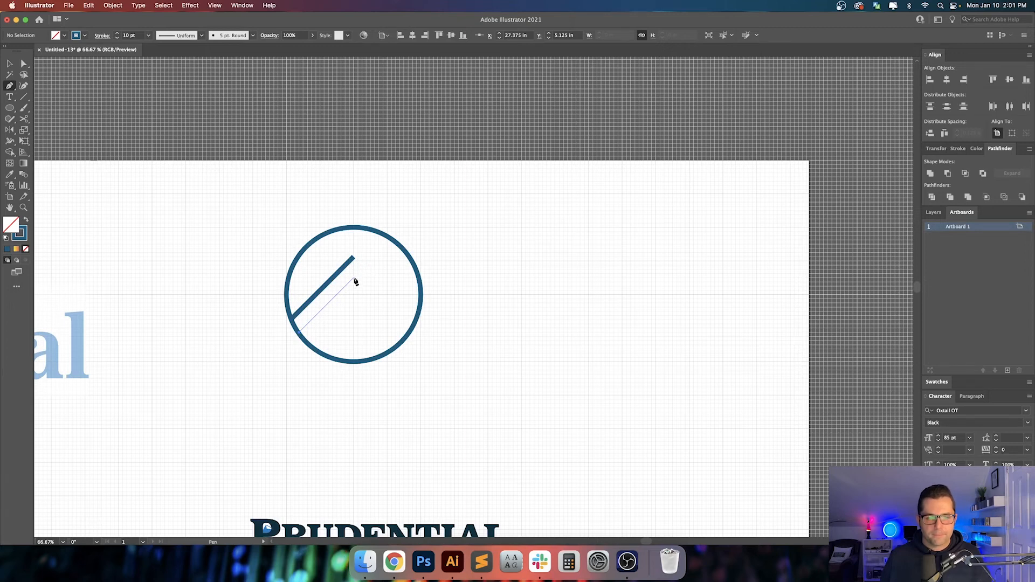
click(375, 257)
key(Escape)
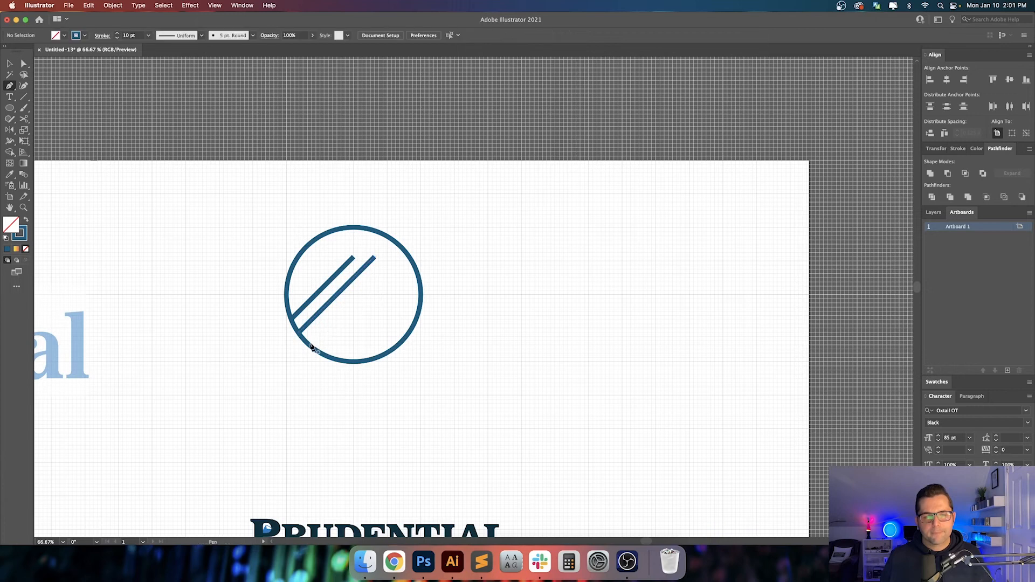
- Add a third and fourth parallel diagonal line below the first two, each ending lower to form the mountain's right slope
click(310, 344)
key(super+z)
click(309, 344)
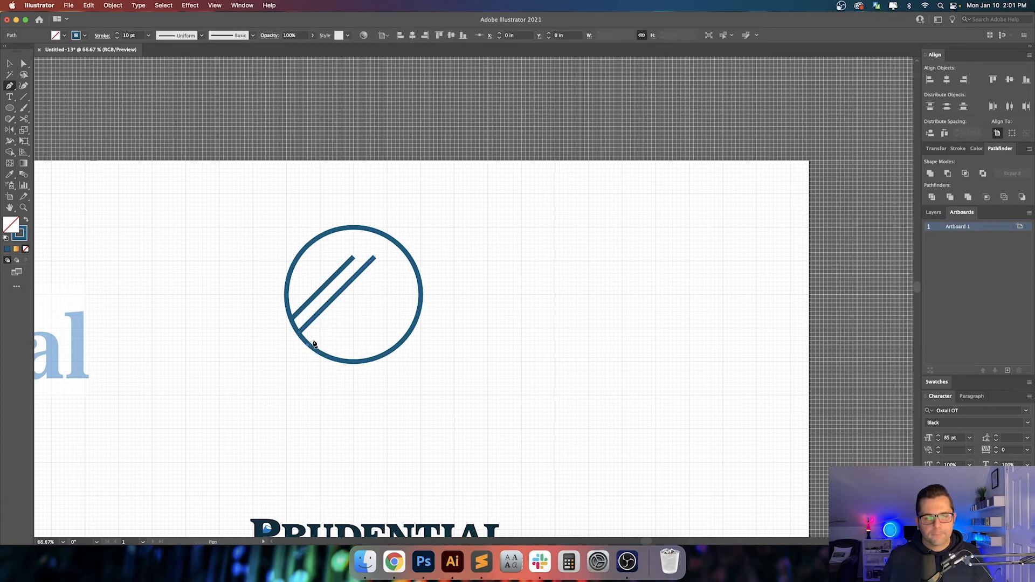
click(374, 280)
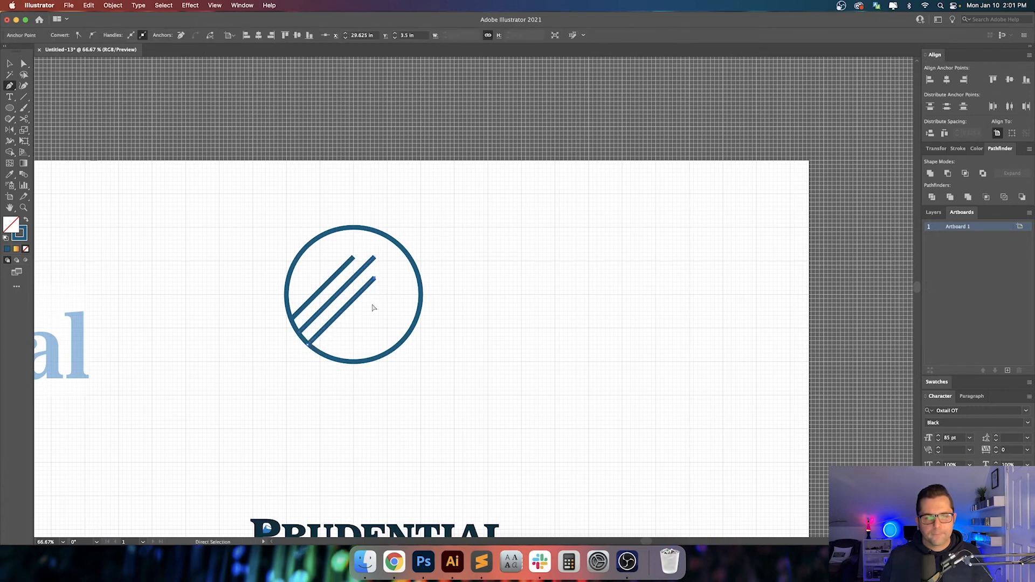
key(Escape)
click(320, 354)
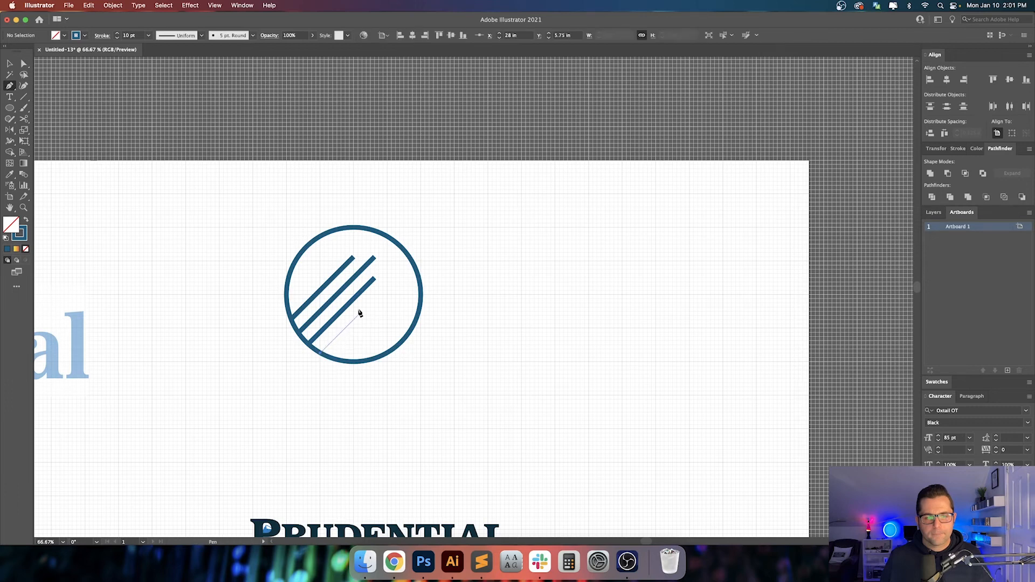
click(381, 295)
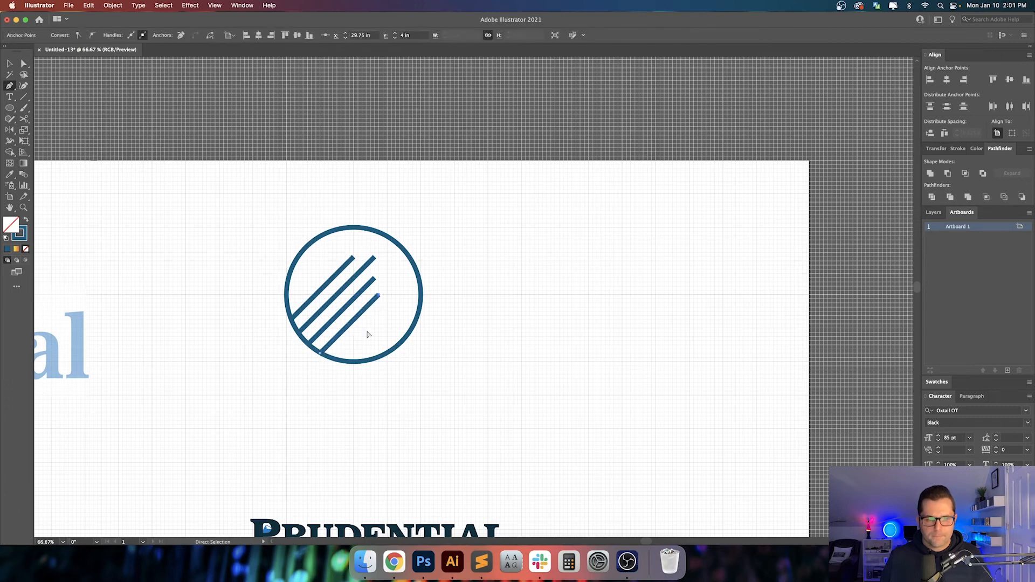
key(Escape)
- Complete the striped mountain with a fifth and sixth diagonal line from the circle's bottom edge, stepping down along the right slope
click(334, 360)
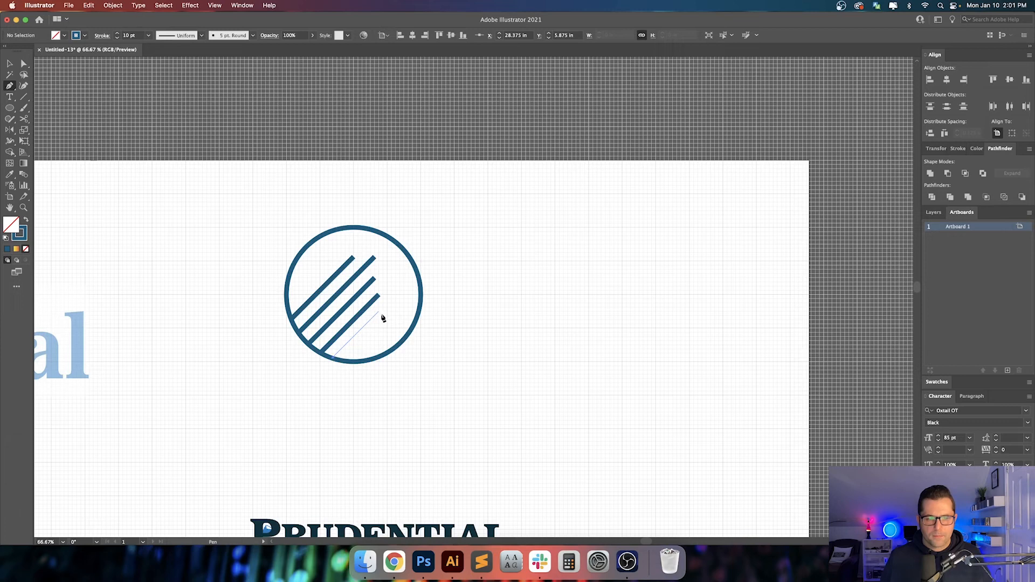
click(387, 307)
key(Escape)
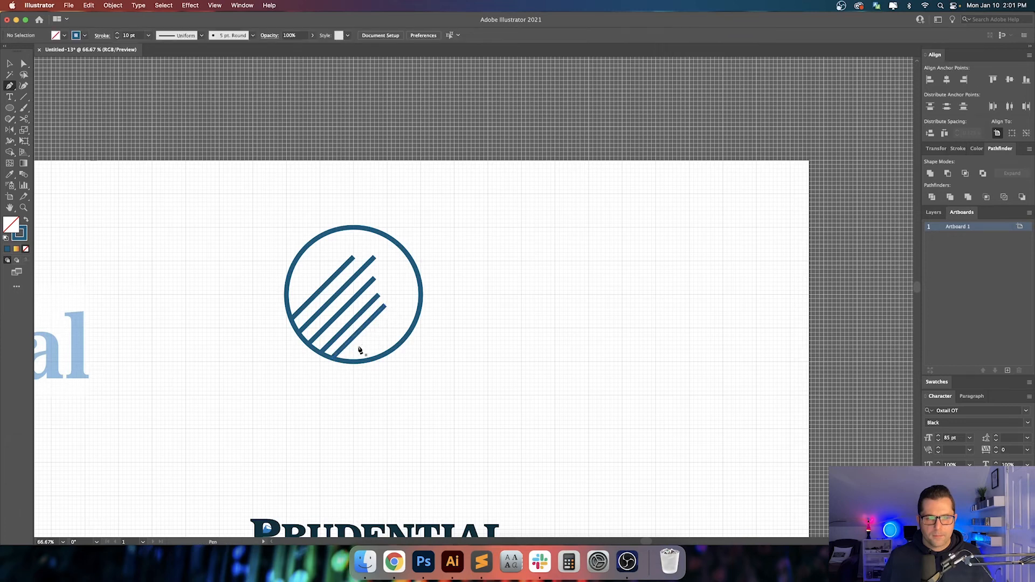
click(346, 362)
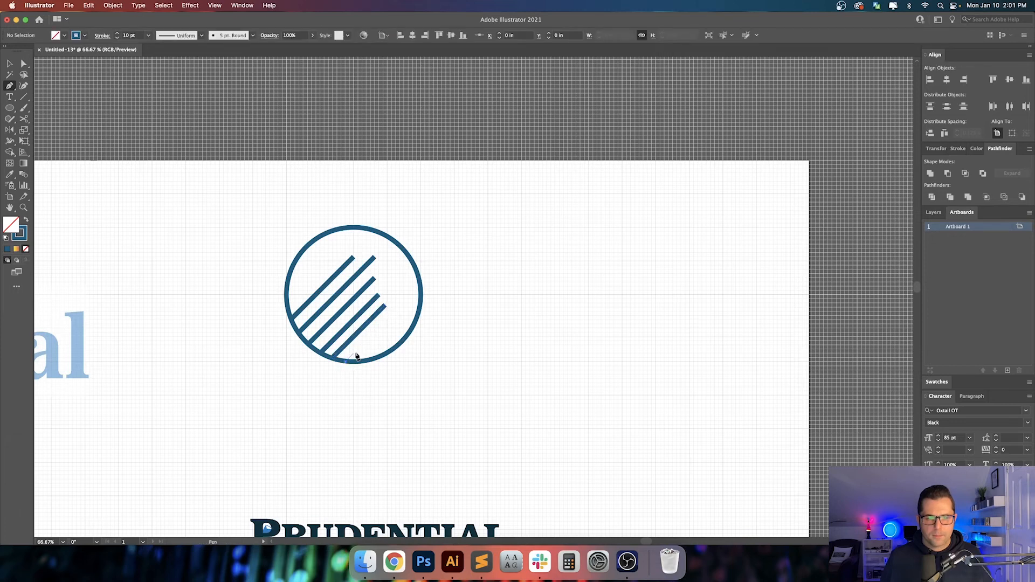
click(392, 317)
key(Escape)
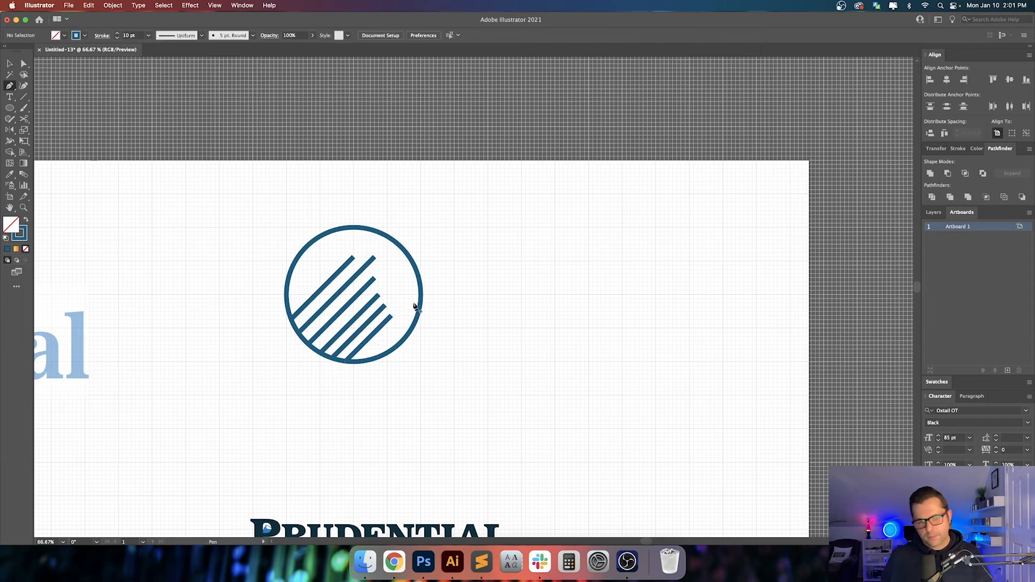
- Hide the grid and check the striped mountain emblem on the plain artboard
key(v)
key(space)
drag(481, 348, 413, 352)
key(super+apostrophe)
key(super+minus)
key(space)
key(space)
scroll(349, 282, up, 1)
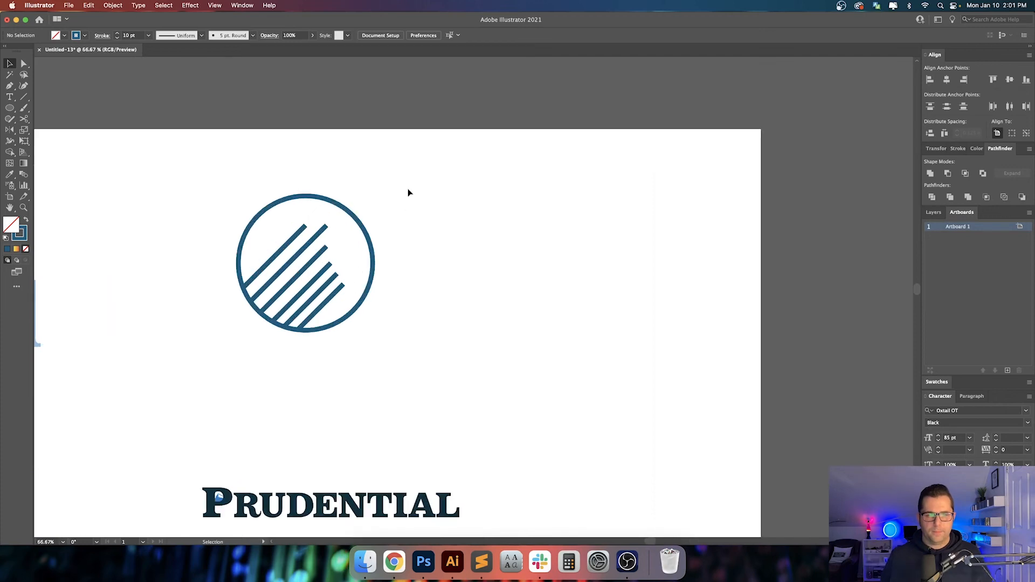
- Add the text PRUDENTIAL to the right of the striped mountain emblem
key(t)
scroll(564, 194, down, 5)
scroll(503, 276, up, 3)
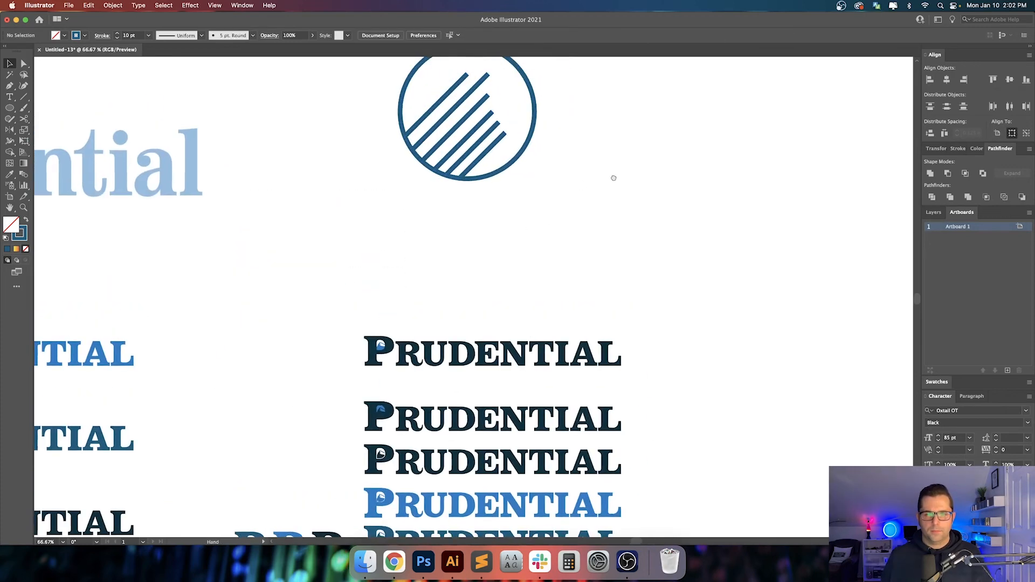
click(502, 277)
text(PRO)
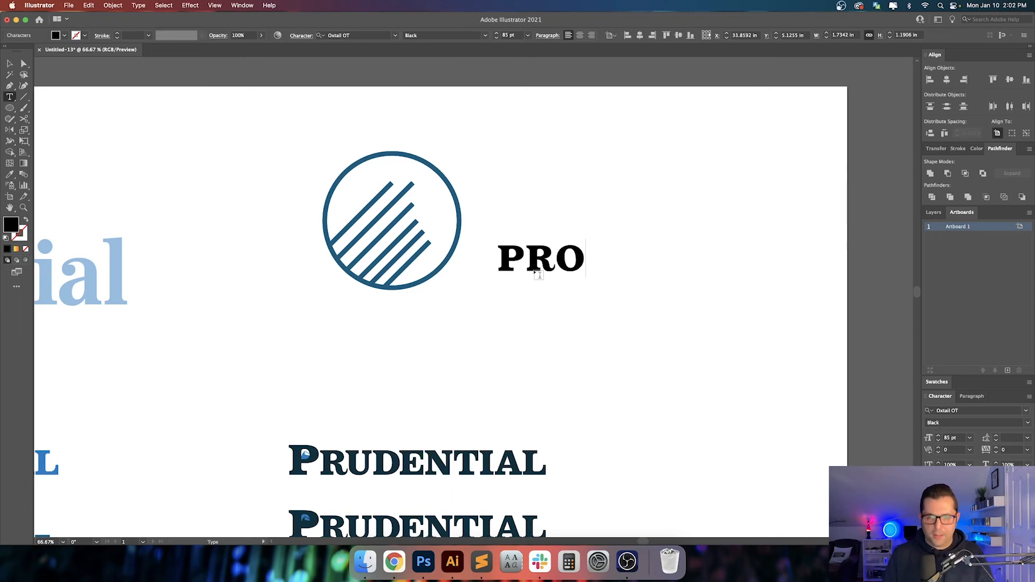
key(BackSpace)
text(UDENTIAL)
key(Escape)
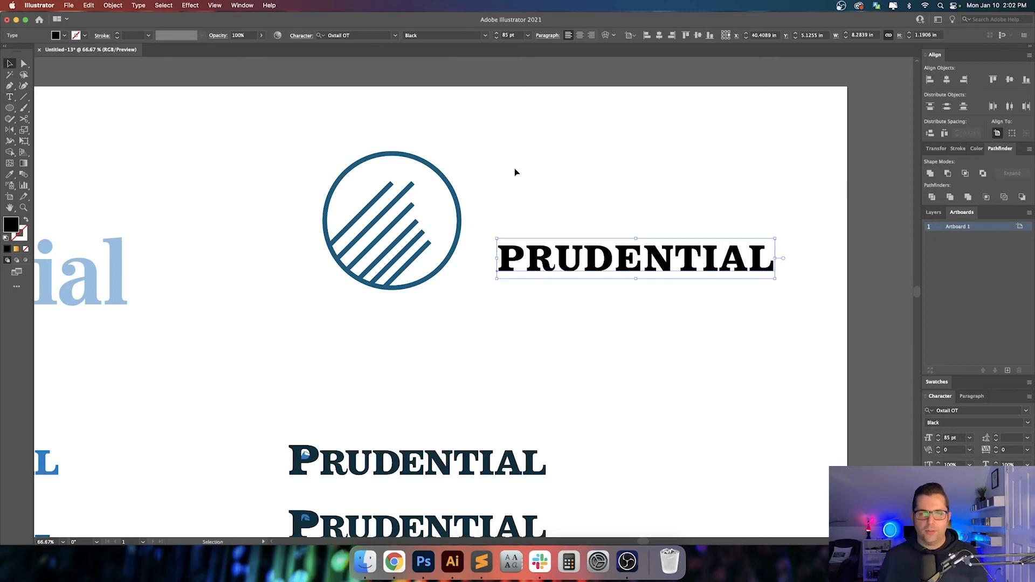
- Search the fonts for Helvetica and change the font classification filter from Serif to Sans Serif
click(354, 33)
text(helvet)
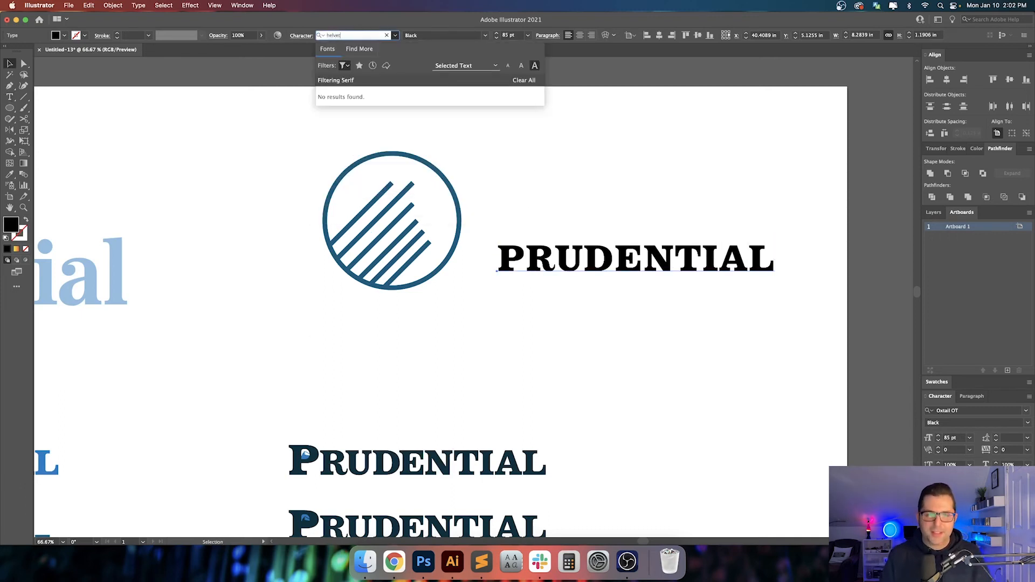
text(ica)
click(341, 65)
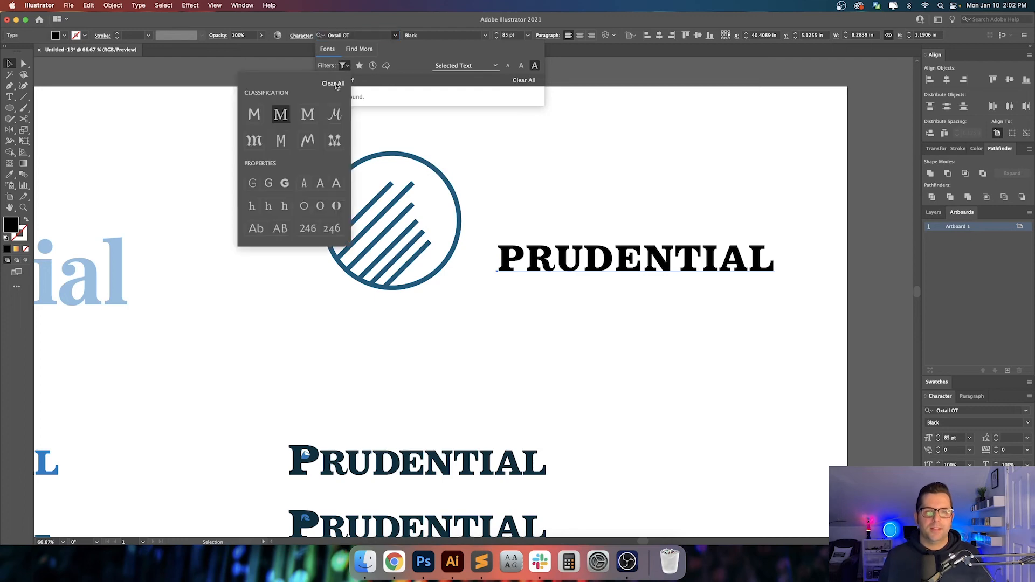
click(254, 114)
click(362, 36)
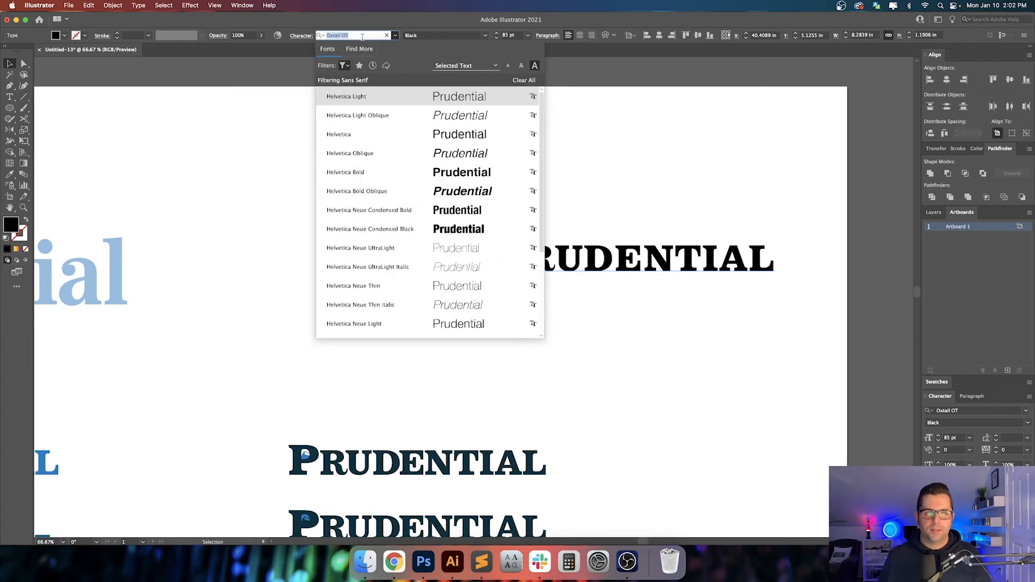
- Set the new wordmark's font to Helvetica Bold and keep its text as PRUDENTIAL in capitals
text(helve)
key(Down)
key(Down)
key(Down)
key(Down)
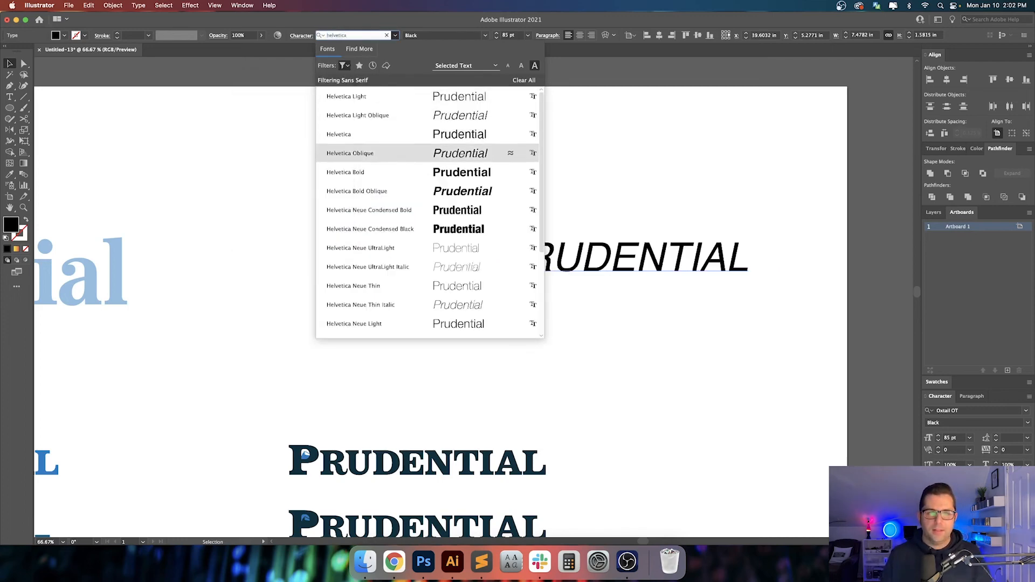
key(Return)
double_click(565, 258)
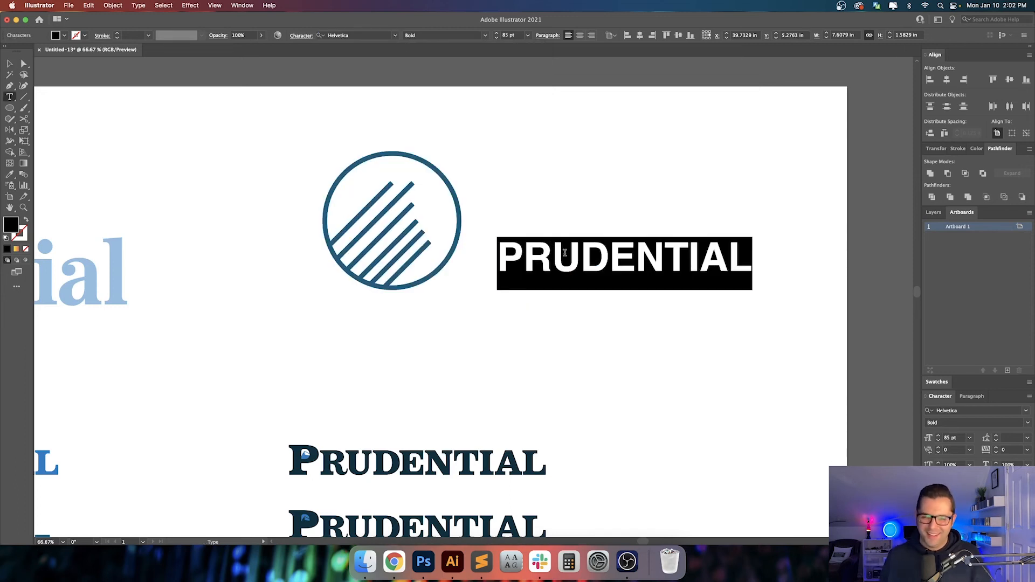
text(PRUDENTIAL)
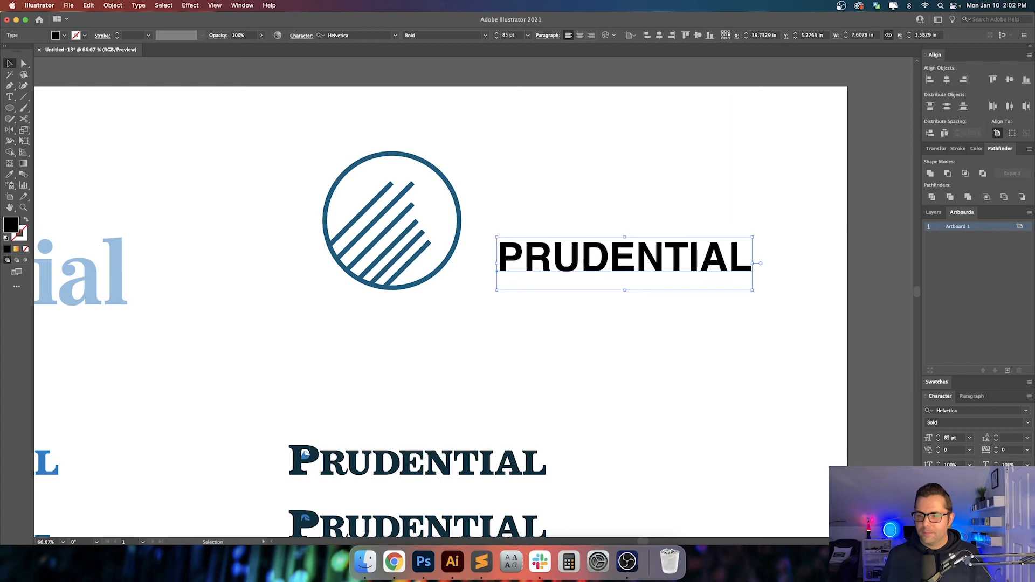
- Undo the all-caps change on the Helvetica wordmark and deselect it
key(super+z)
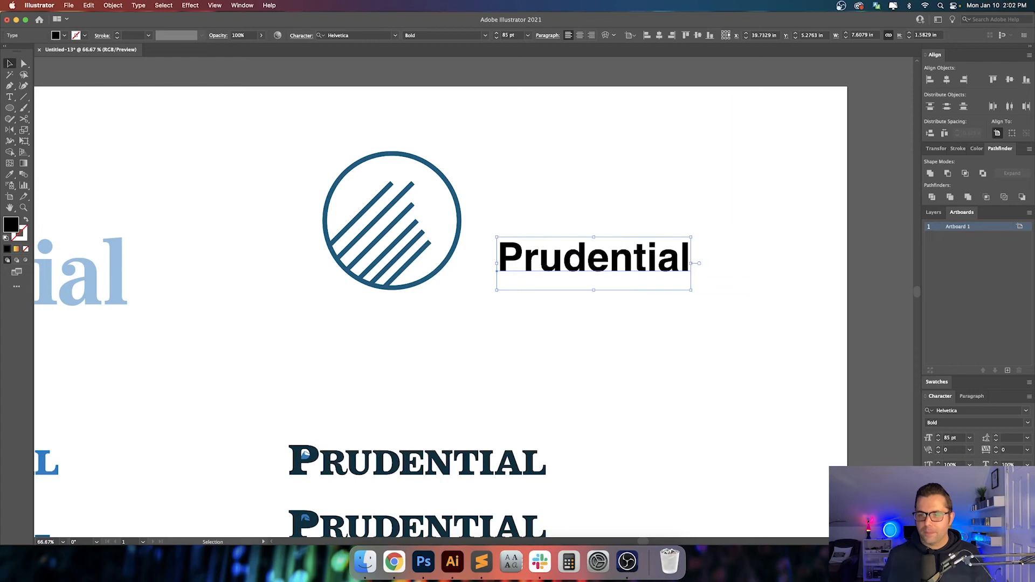
click(638, 336)
drag(636, 336, 605, 402)
- Show the grid and scale the whole striped mountain emblem down to 2 in wide and 2 in high
drag(303, 357, 303, 358)
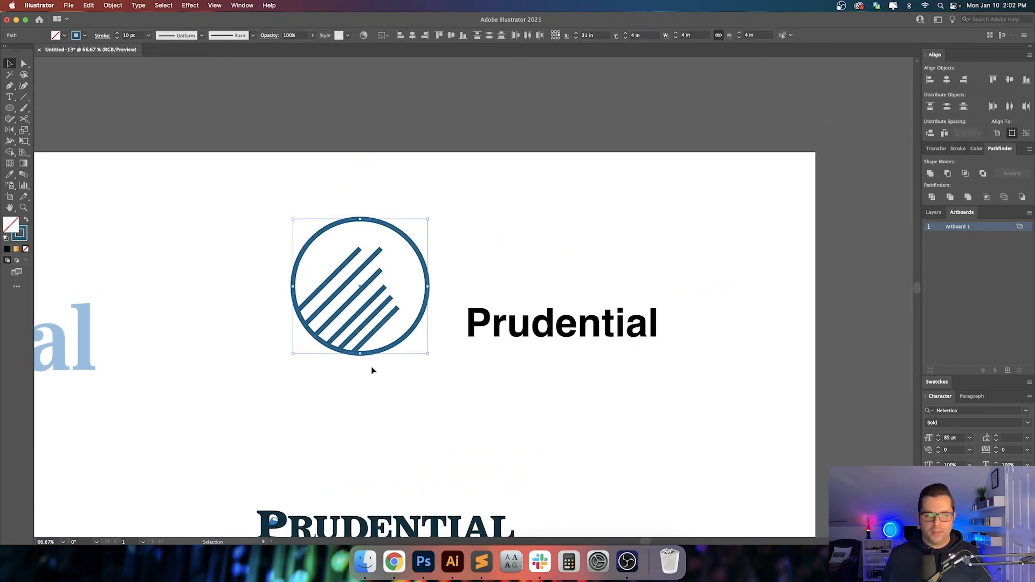
key(super+apostrophe)
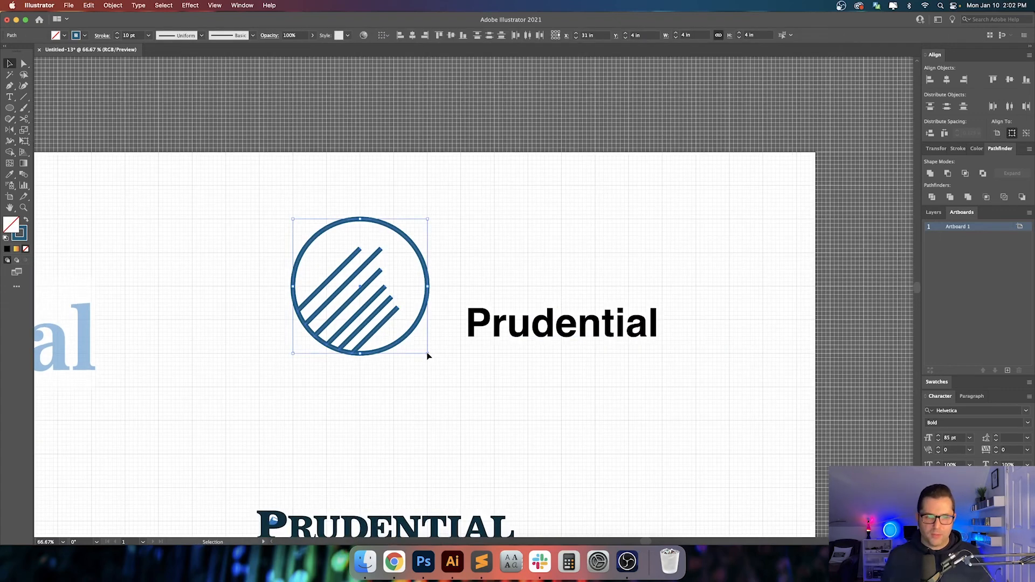
drag(427, 353, 359, 295)
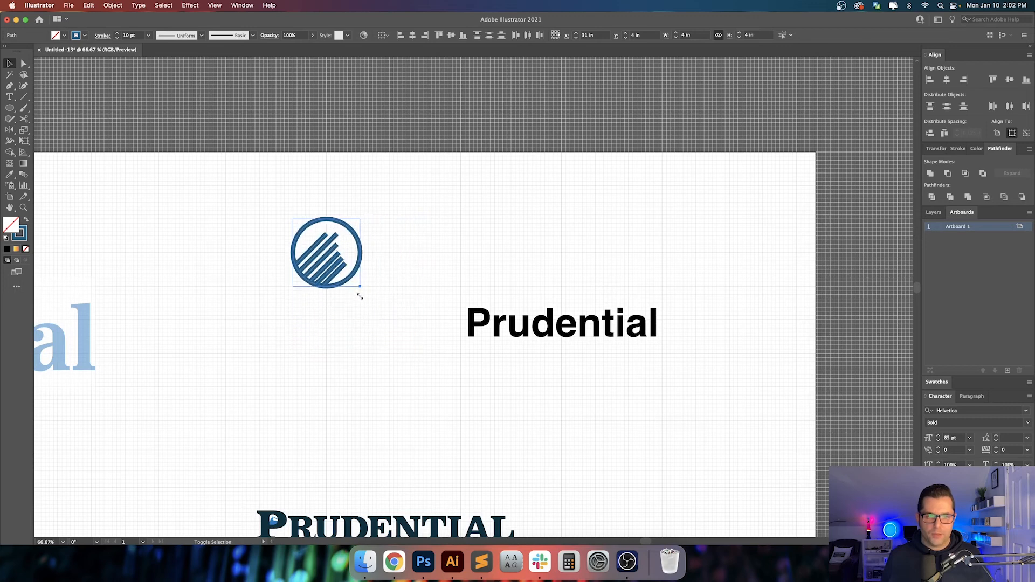
key(super+z)
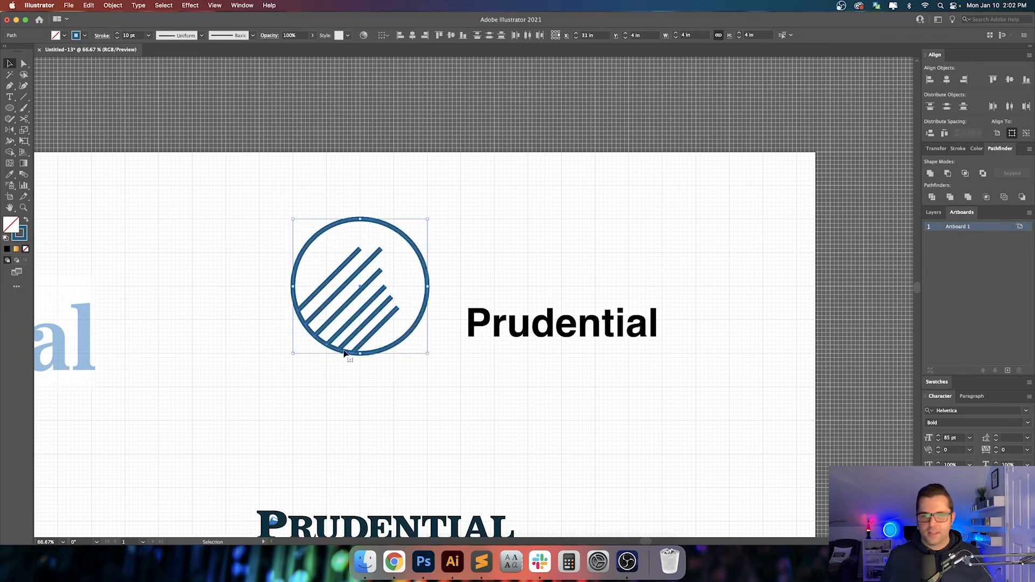
drag(427, 356, 362, 297)
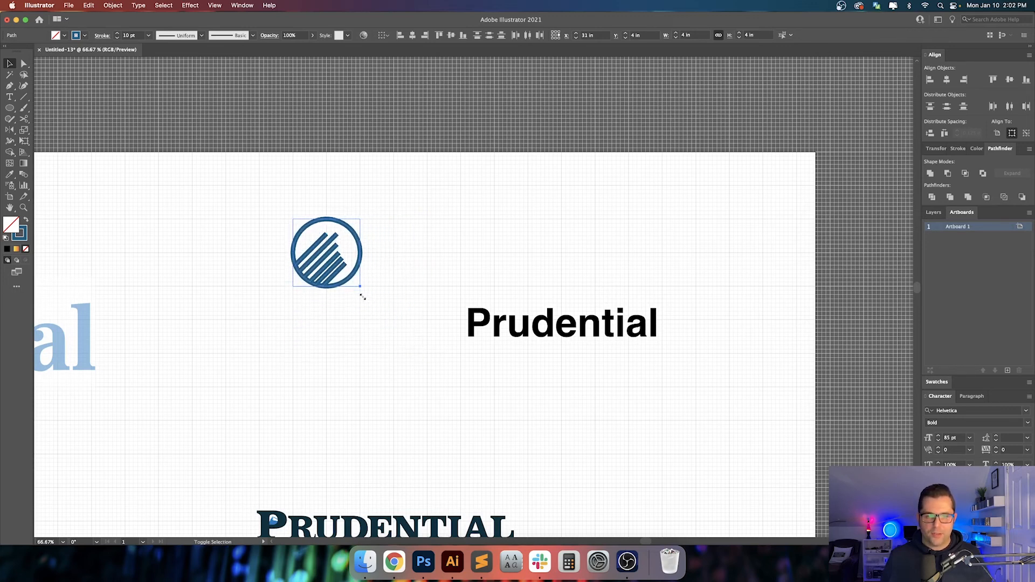
- Set the stroke weight of the scaled-down emblem's circle and stripes to 8 pt
click(132, 34)
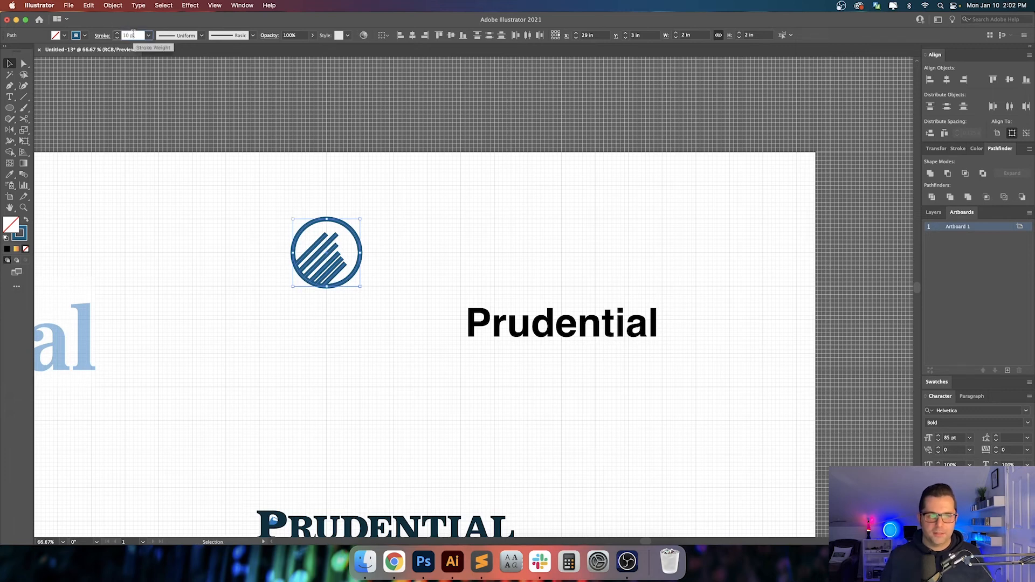
key(Down)
key(Down)
key(Down)
key(Down)
key(Down)
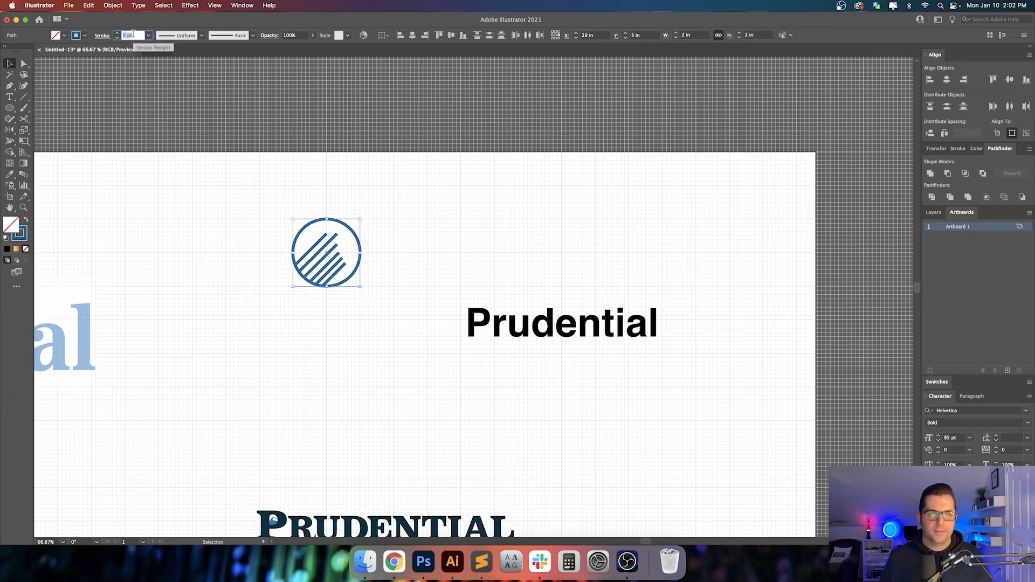
key(Up)
key(Up)
key(Return)
click(469, 256)
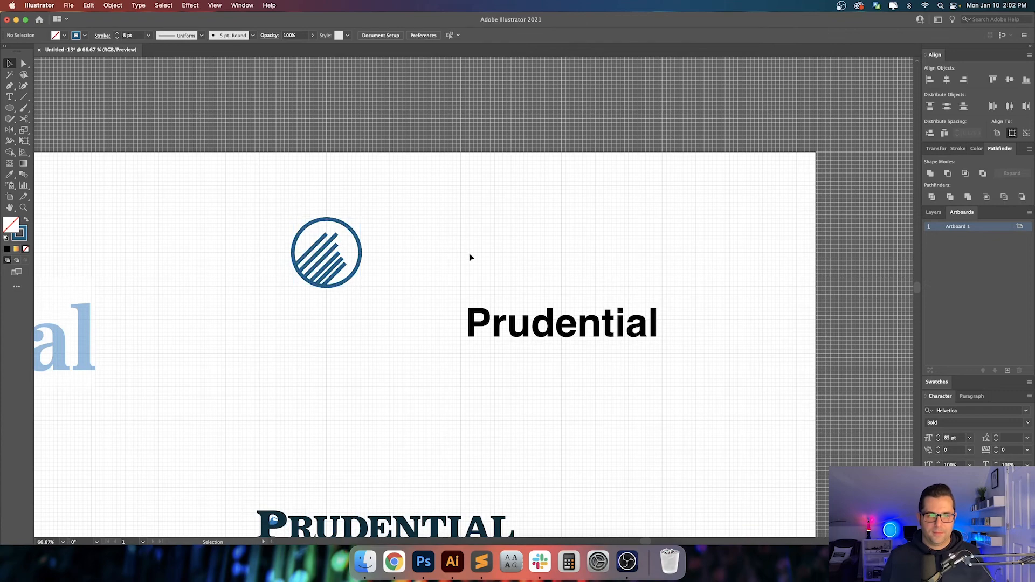
- Move the Helvetica wordmark directly beside the emblem and fill it with the emblem's dark blue
drag(510, 337, 419, 265)
scroll(377, 284, up, 3)
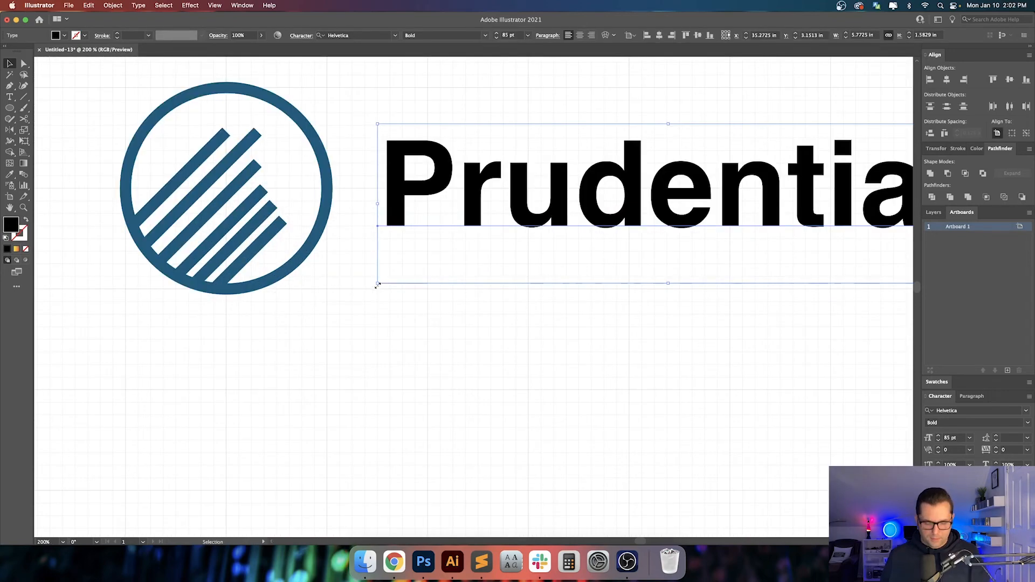
key(i)
click(308, 241)
key(v)
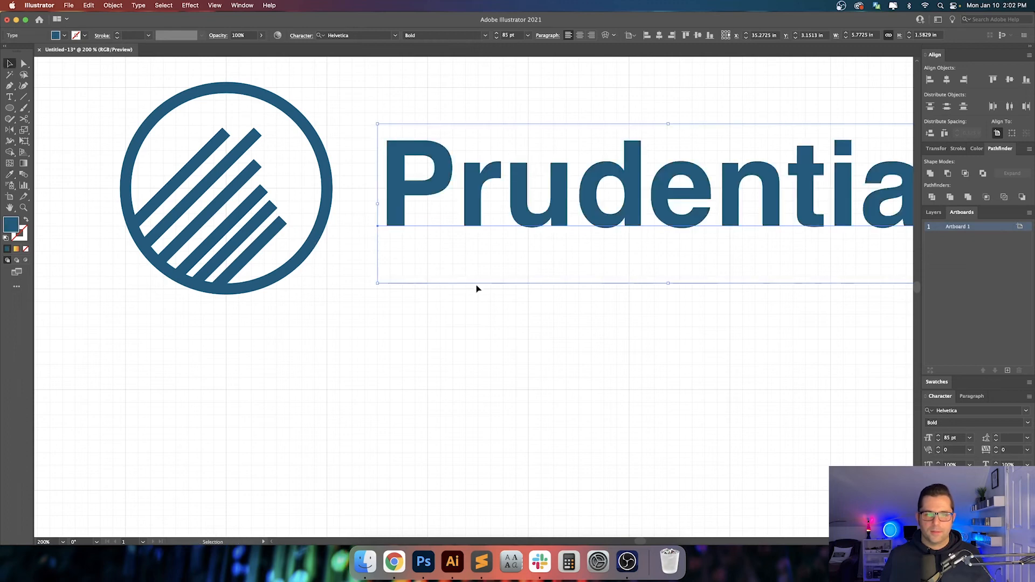
- Hide the grid and deselect the wordmark to view the emblem and text together
scroll(477, 298, down, 1)
scroll(477, 298, down, 2)
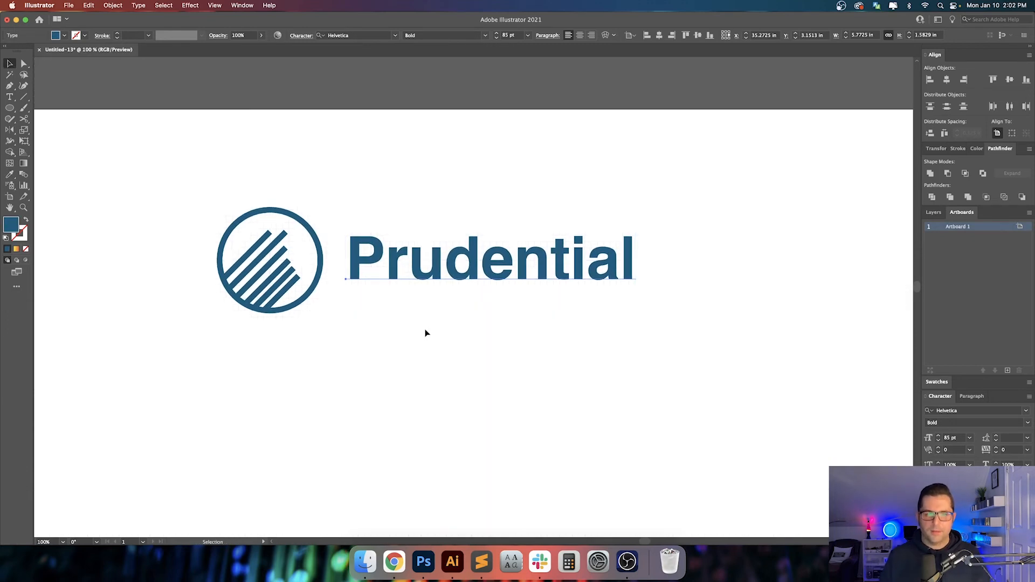
click(446, 338)
drag(483, 342, 512, 361)
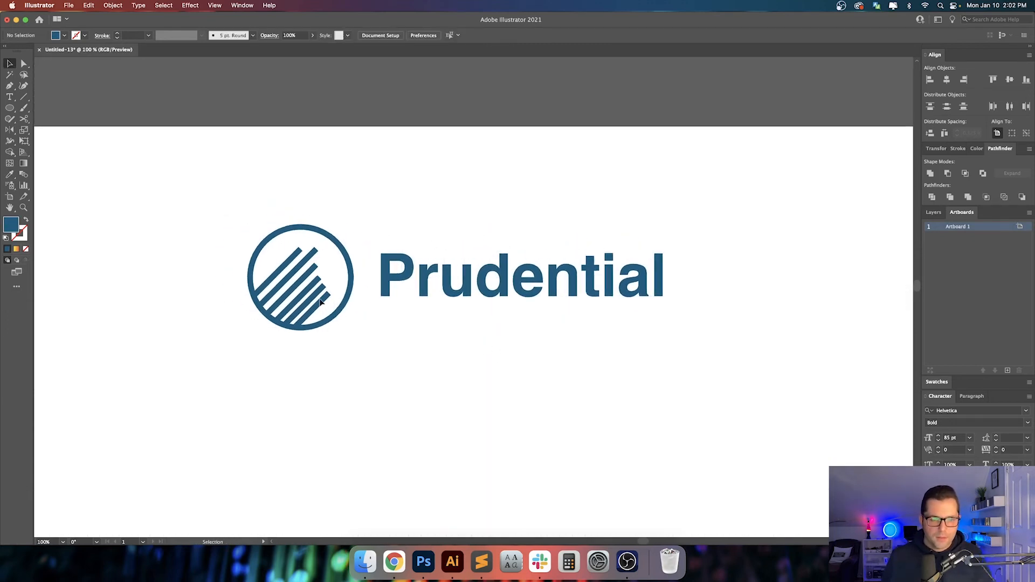
- Lengthen the three upper diagonal stripes toward the upper right inside the emblem's circle
scroll(322, 298, up, 3)
drag(321, 294, 386, 323)
click(394, 334)
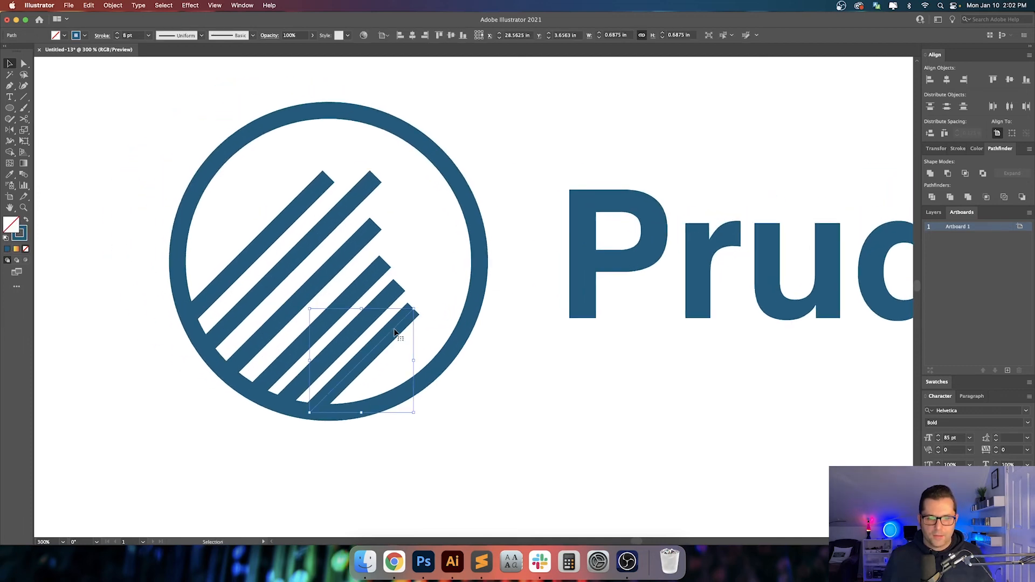
click(292, 205)
key(a)
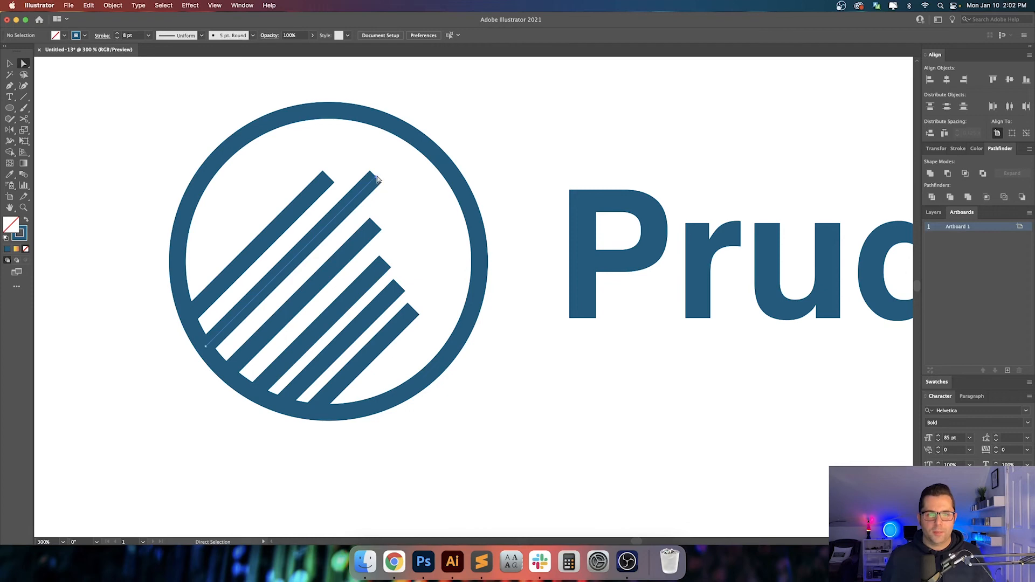
drag(376, 178, 402, 156)
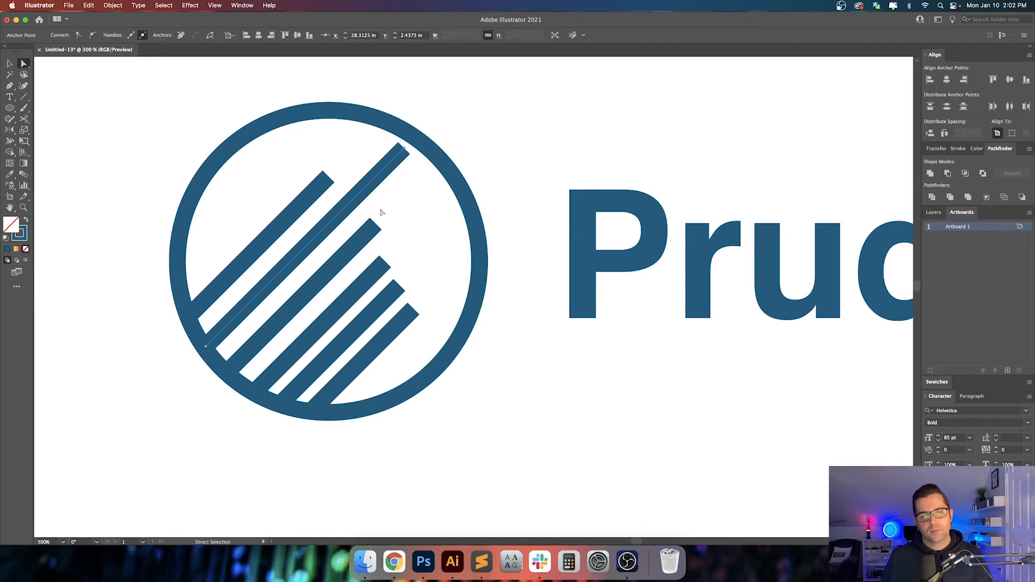
drag(378, 223, 403, 196)
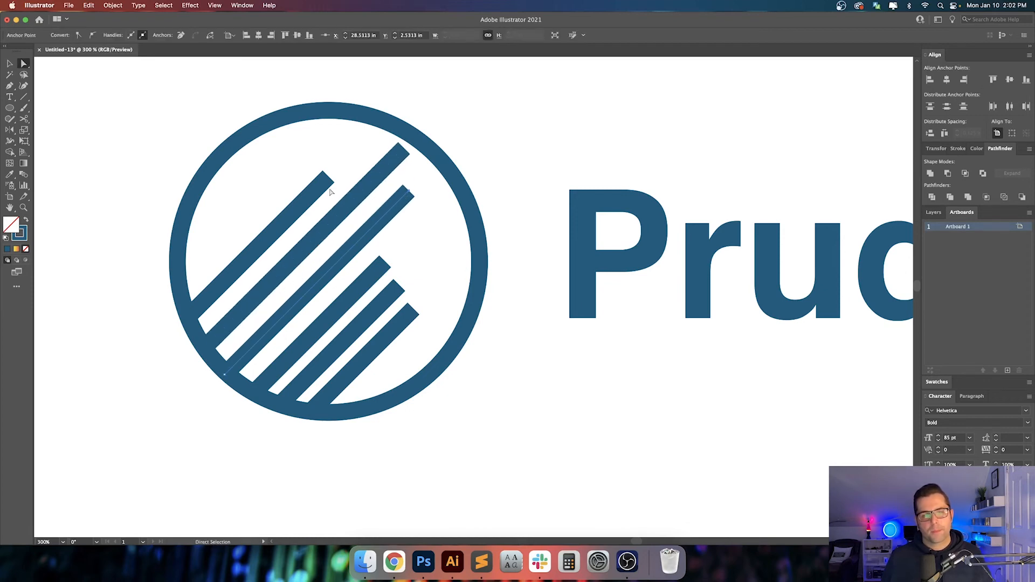
drag(327, 175, 342, 162)
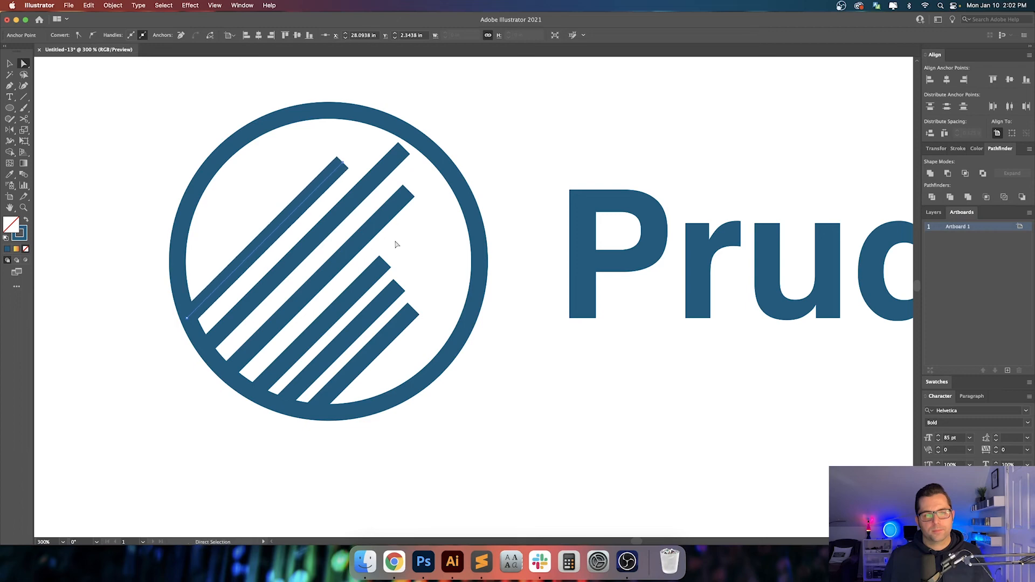
- Shorten the three lower diagonal stripes so their ends line up vertically inside the emblem's circle
mouse_move(382, 260)
mouse_down()
mouse_move(367, 278)
mouse_move(396, 286)
mouse_move(365, 317)
mouse_move(408, 316)
mouse_move(394, 331)
mouse_up()
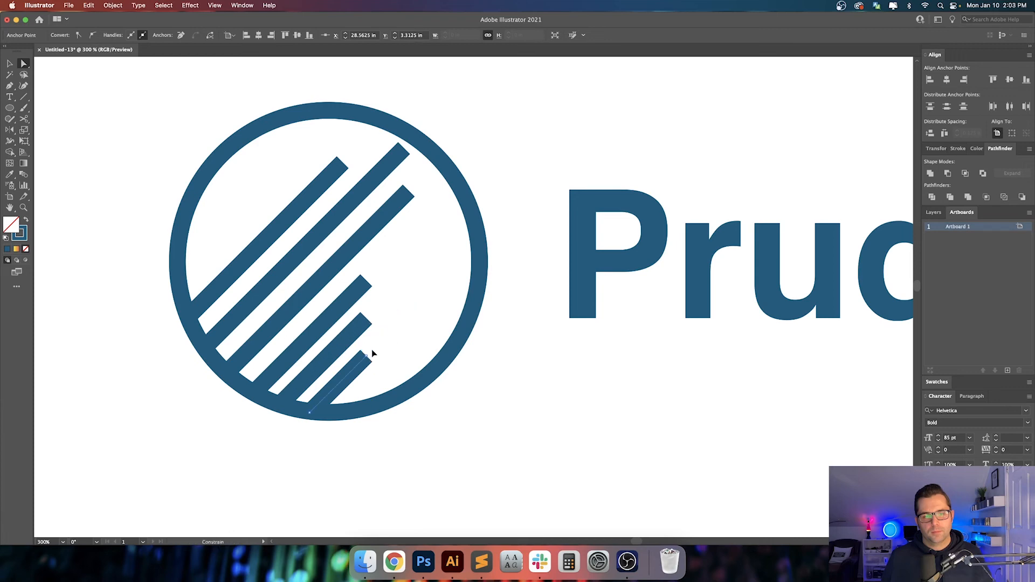
click(409, 334)
key(v)
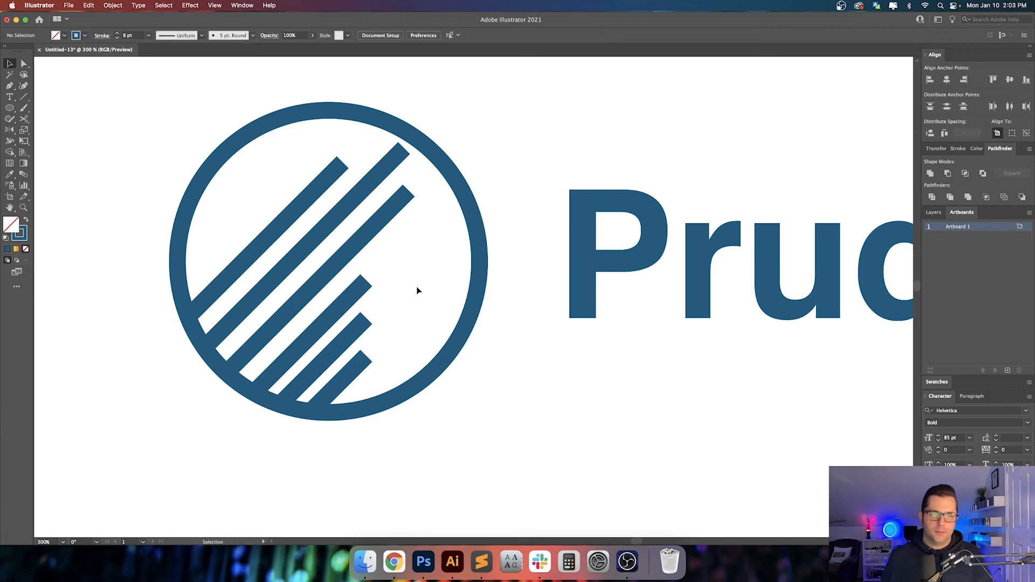
- Compare the new emblem and wordmark with the other variations and the historic Prudential logos on the reference chart
scroll(417, 291, down, 2)
scroll(482, 339, down, 3)
scroll(447, 318, right, 3)
scroll(418, 301, down, 2)
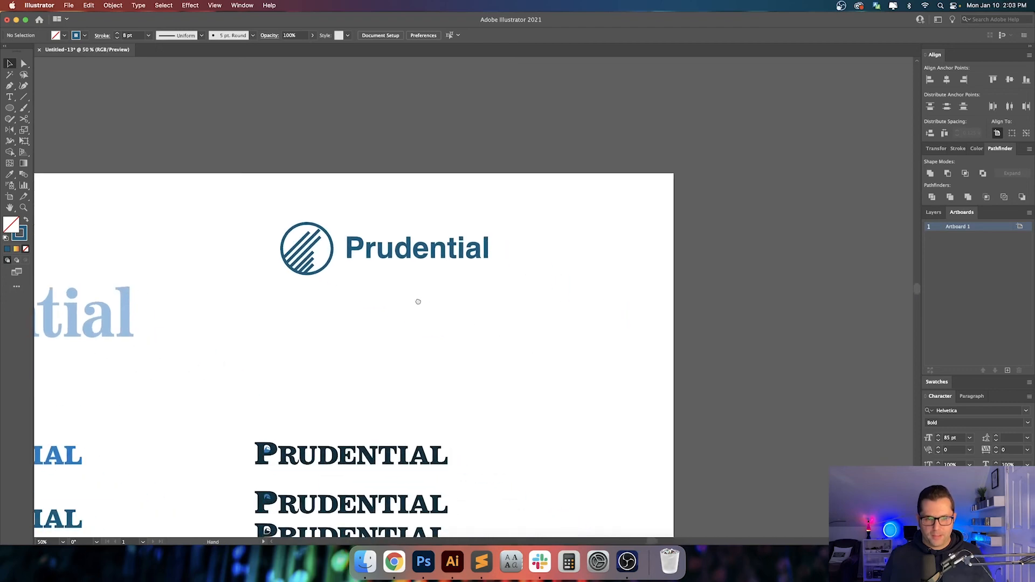
drag(425, 315, 474, 271)
scroll(474, 271, up, 1)
scroll(474, 271, down, 5)
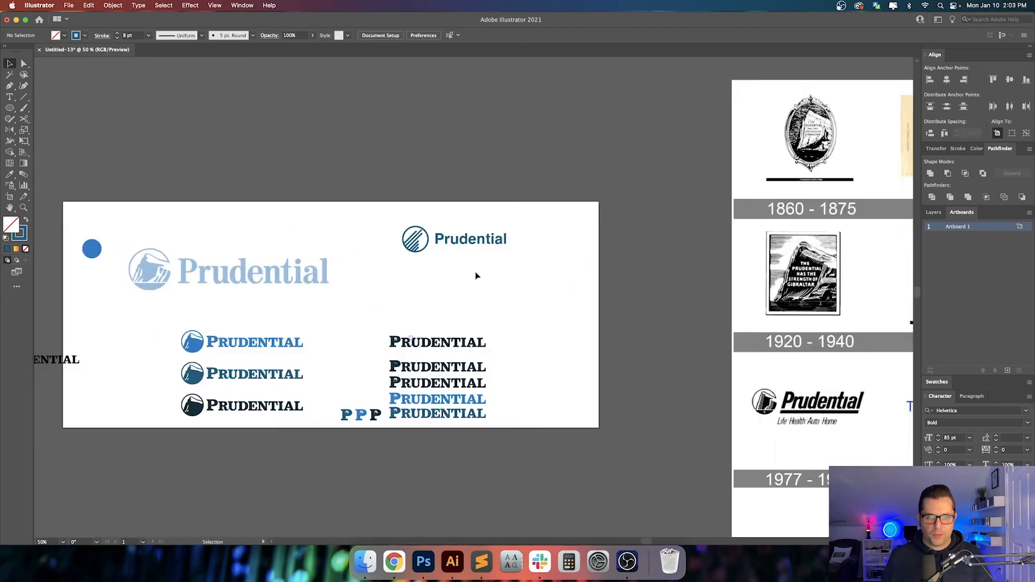
scroll(496, 278, right, 3)
scroll(507, 275, up, 2)
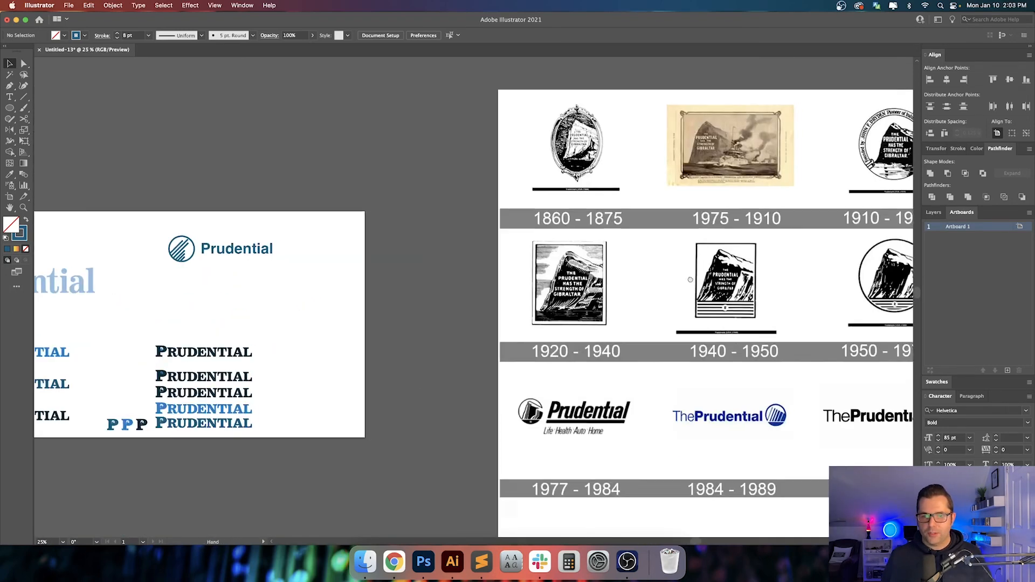
scroll(739, 397, right, 4)
scroll(706, 389, down, 2)
scroll(706, 389, left, 1)
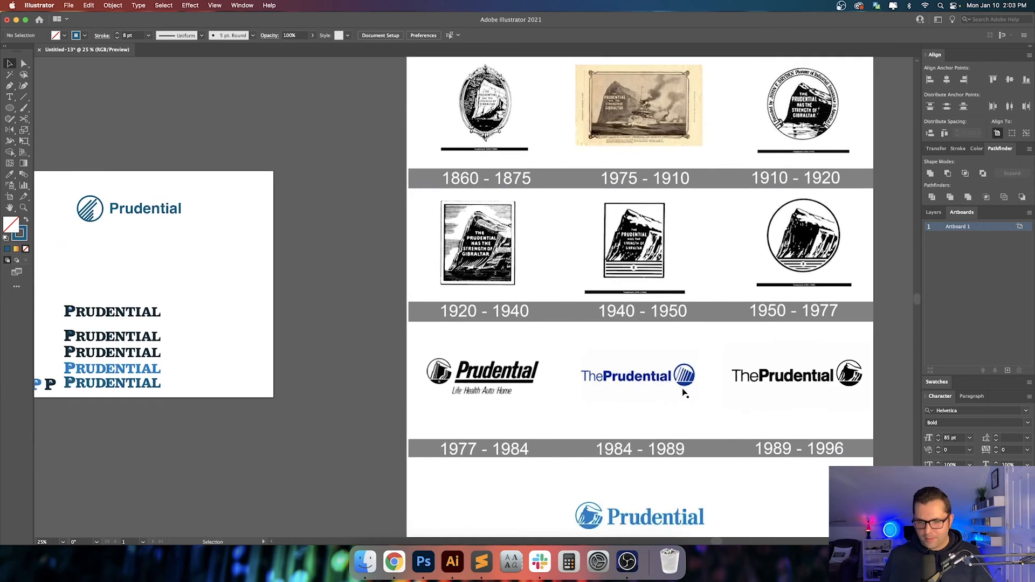
scroll(429, 275, left, 5)
scroll(429, 275, up, 1)
scroll(365, 228, up, 4)
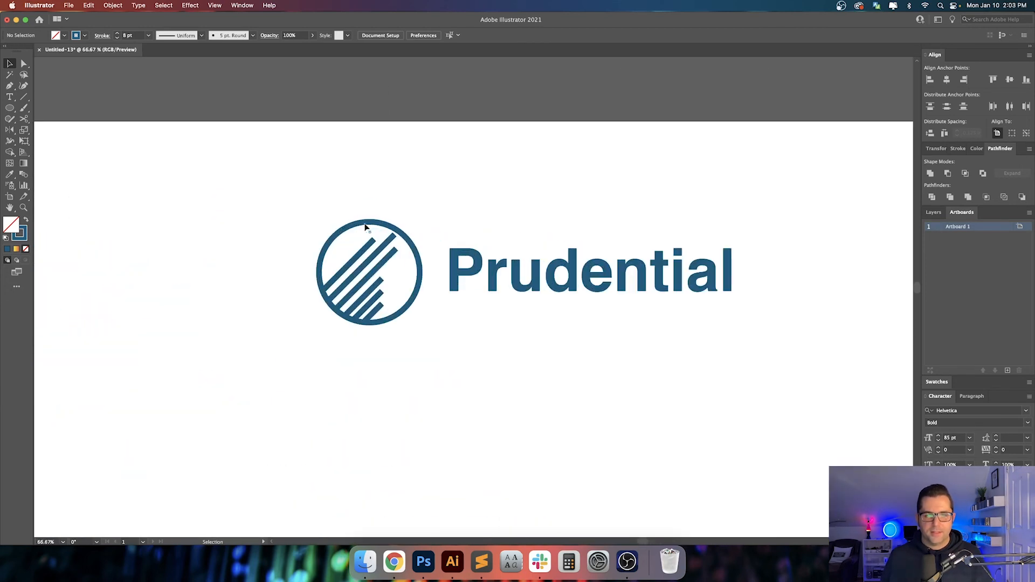
- Rotate the striped emblem 90° counterclockwise and deselect it
drag(421, 338, 423, 343)
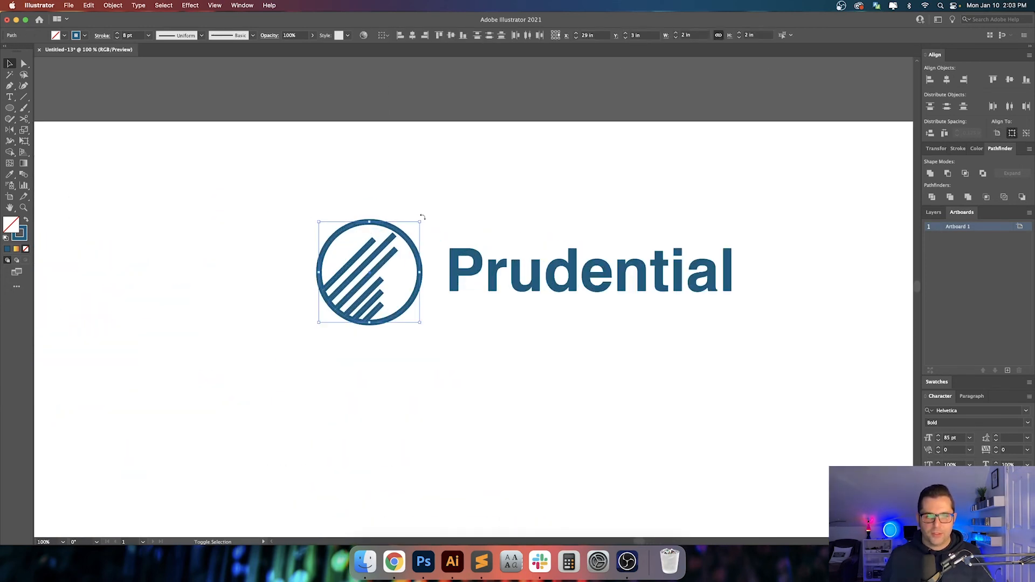
drag(422, 218, 321, 193)
click(410, 187)
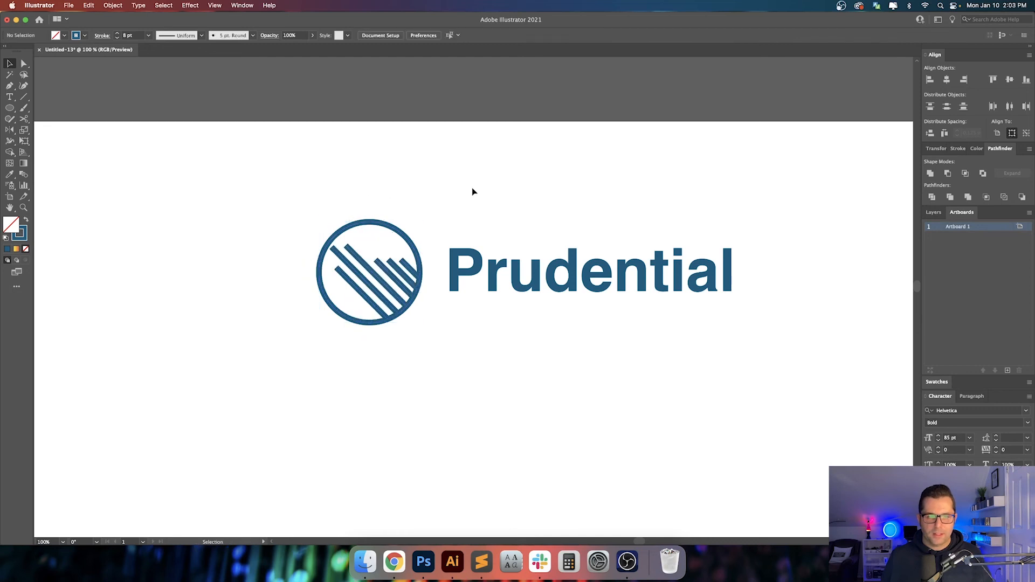
- Tighten the kerning between P and r and between r and u in the Helvetica wordmark
scroll(472, 198, right, 4)
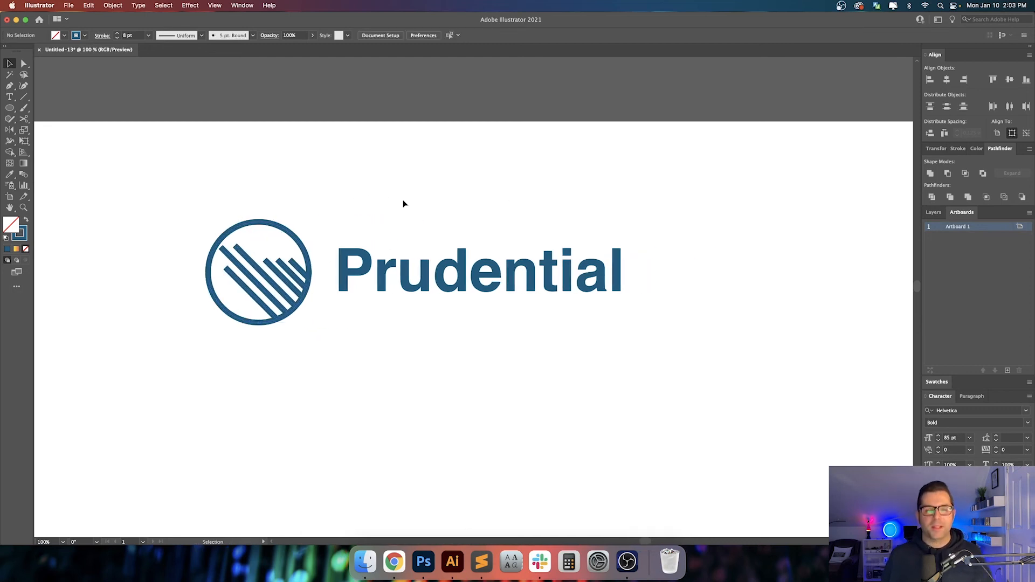
click(403, 281)
key(t)
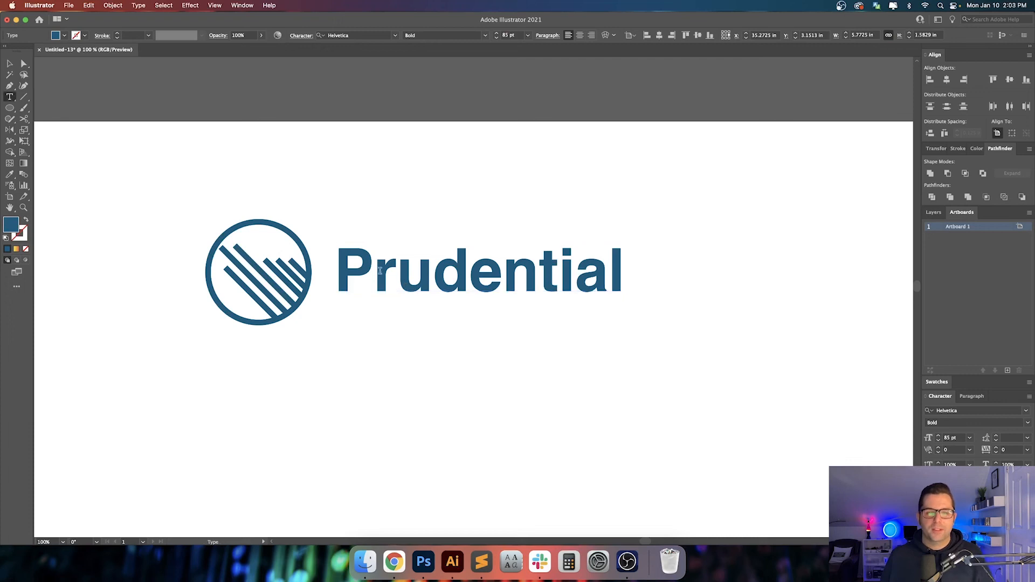
key(shift+Down)
key(shift+Down)
key(shift+Down)
key(shift+Down)
key(shift+Down)
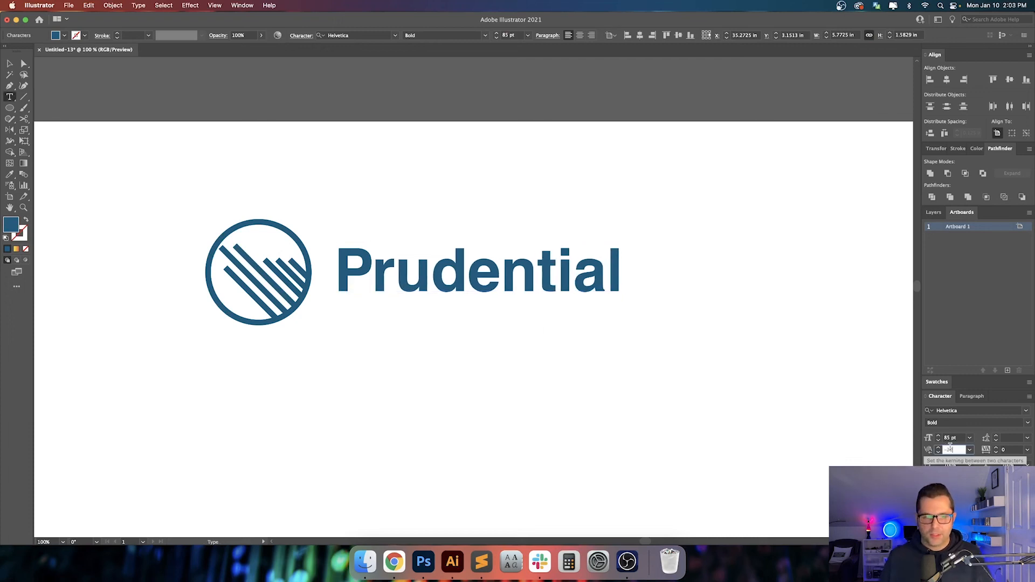
key(shift+Up)
key(shift+Down)
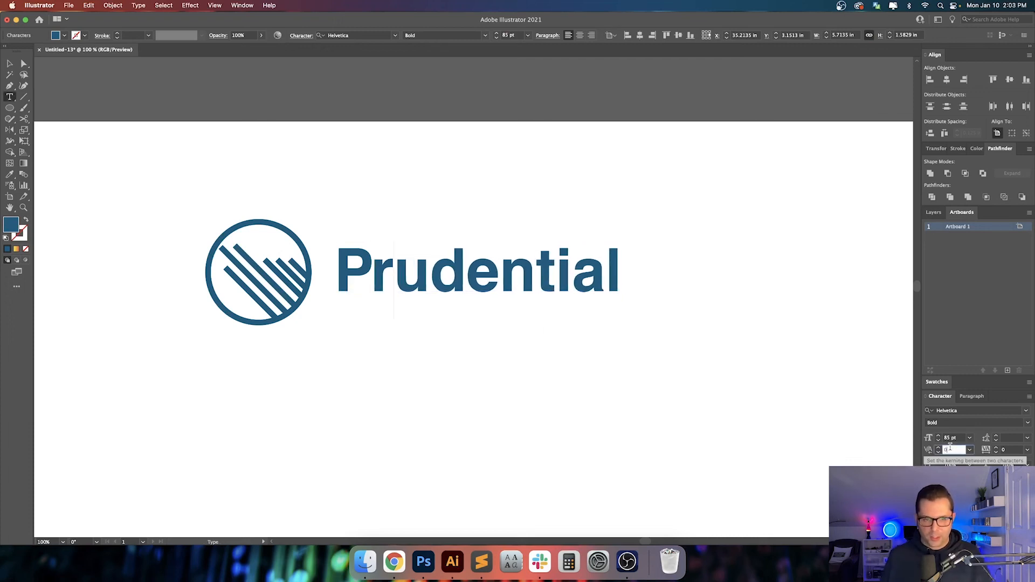
key(shift+Down)
key(shift+Down)
key(Return)
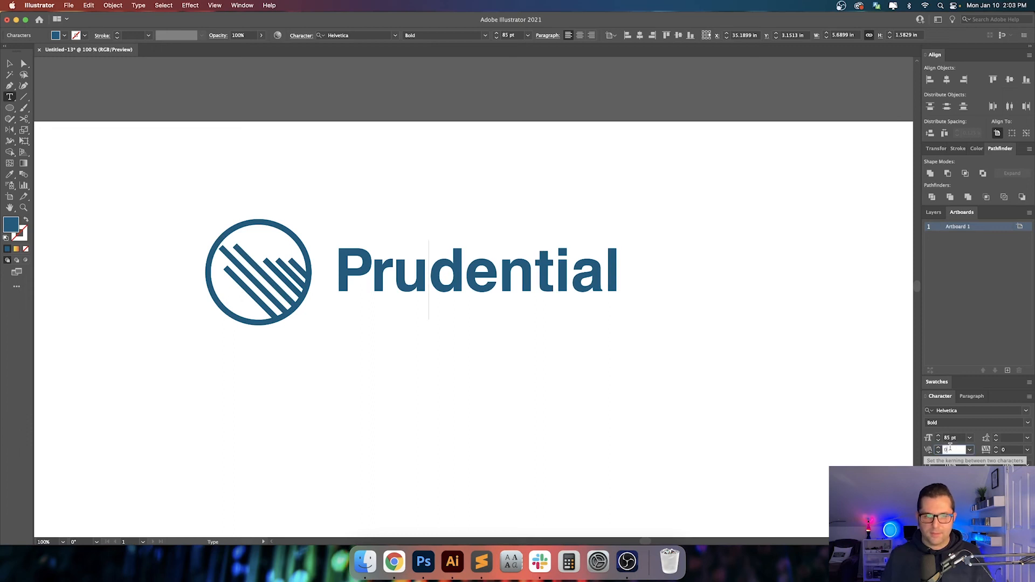
- Set the kerning between u and d to -50 and tighten the kerning between d and e
text(-50)
key(Return)
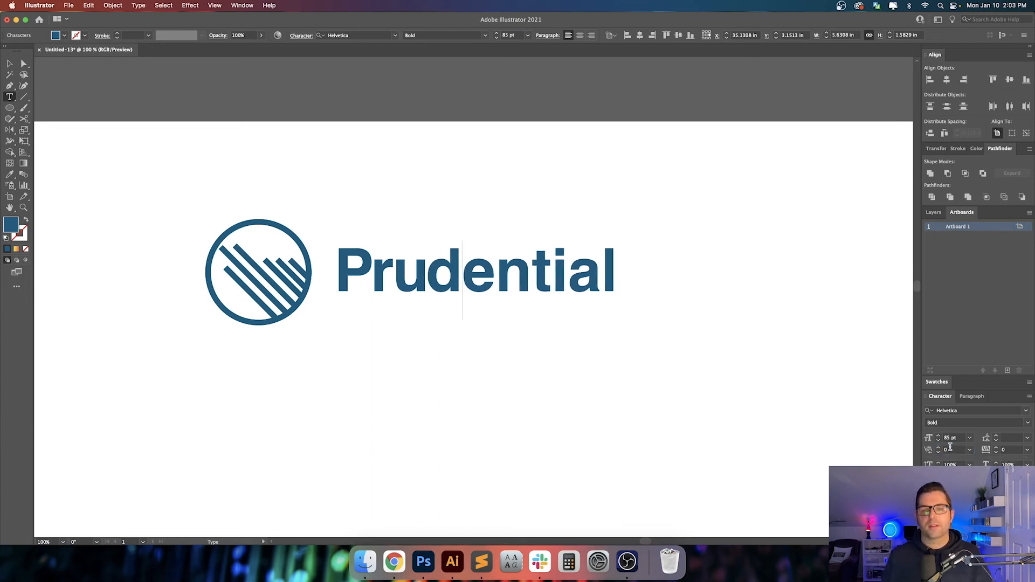
key(shift+Down)
key(shift+Down)
key(shift+Down)
key(shift+Down)
key(shift+Down)
key(shift+Up)
key(shift+Down)
key(shift+Up)
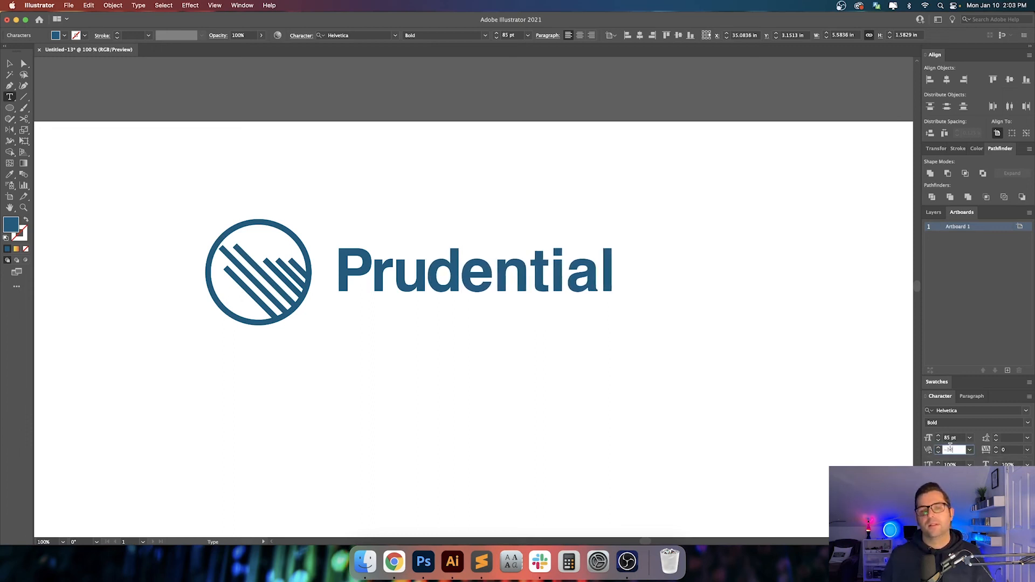
- Tighten the kerning between e and n in the Helvetica wordmark
key(shift+Down)
key(shift+Down)
key(shift+Down)
key(shift+Down)
key(shift+Down)
key(shift+Down)
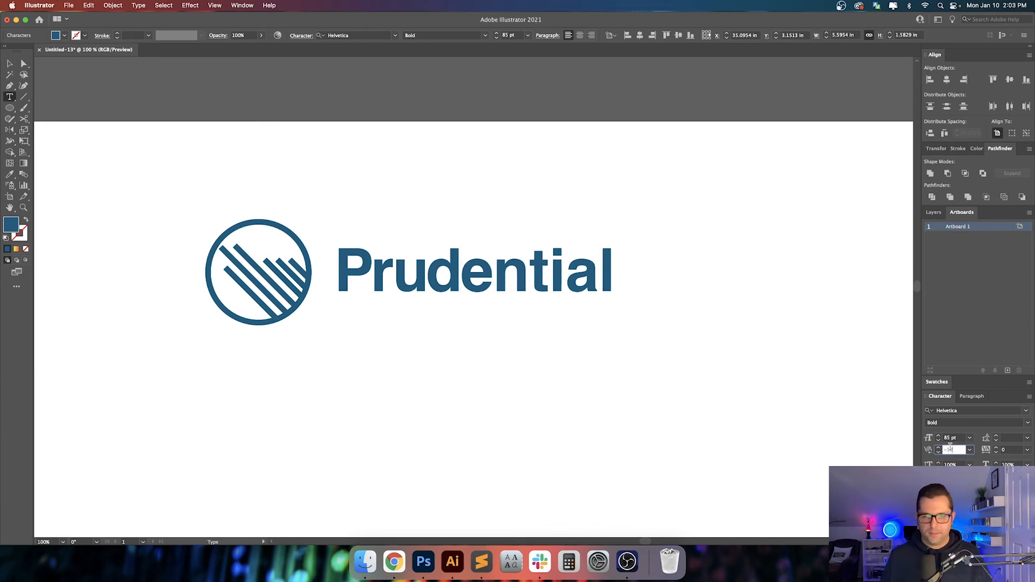
key(shift+Up)
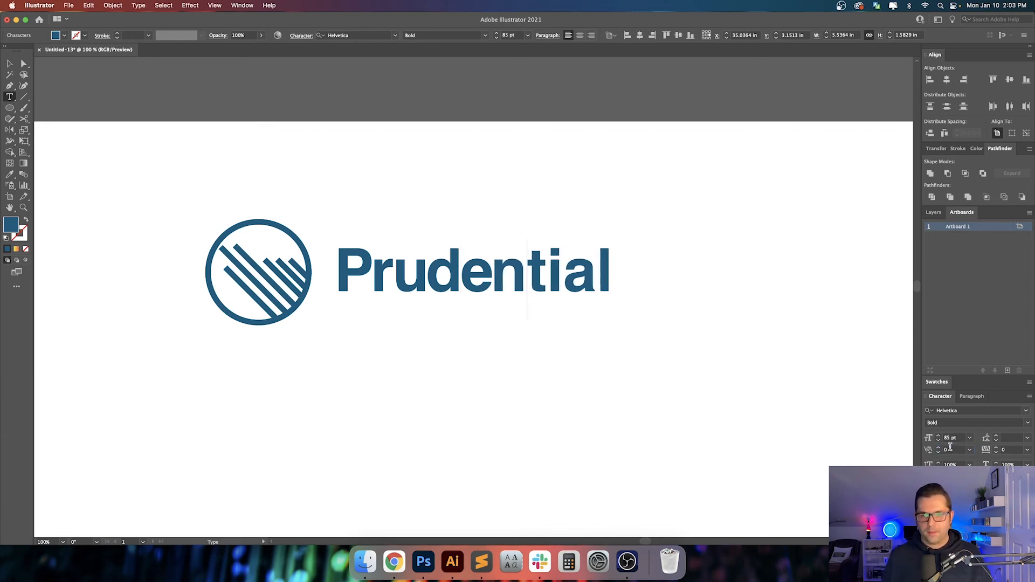
- Set the kerning between n and t in the wordmark to -40
key(shift+Down)
key(shift+Down)
key(shift+Down)
key(shift+Down)
key(shift+Down)
key(shift+Up)
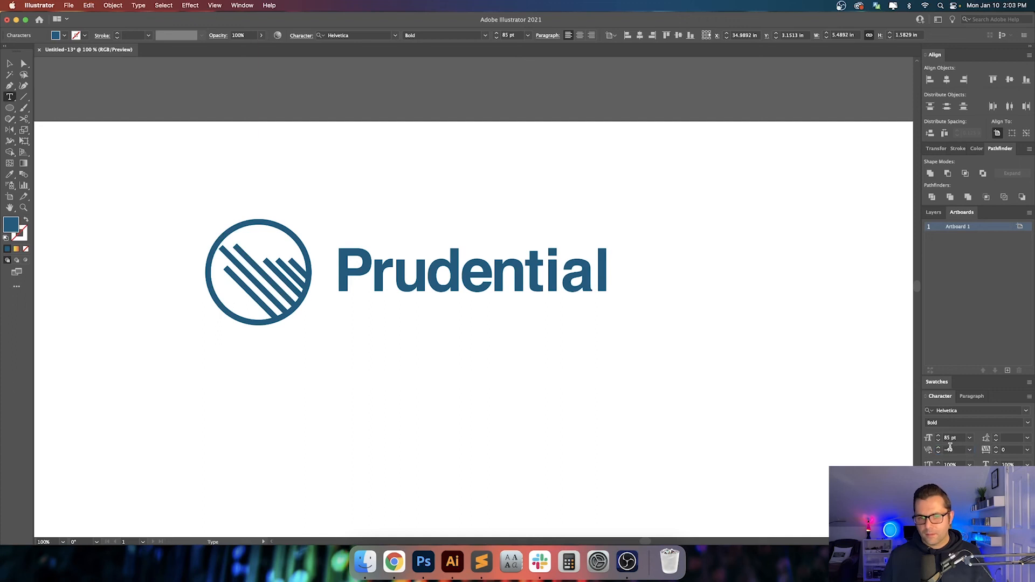
- Tighten the kerning between t and i and between i and a in the wordmark
key(shift+Down)
key(shift+Down)
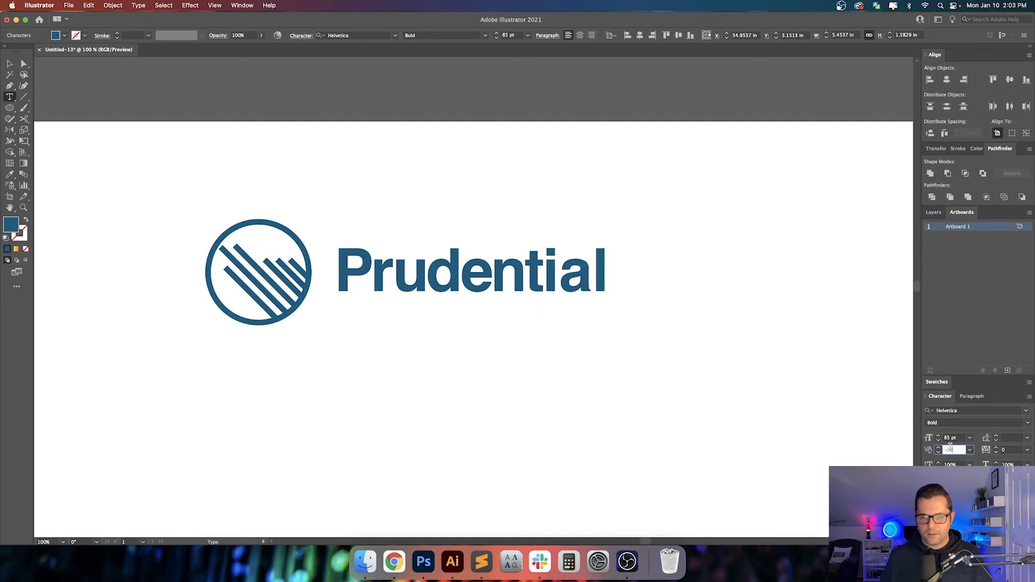
key(shift+Down)
key(shift+Down)
key(shift+Down)
key(shift+Down)
key(shift+Down)
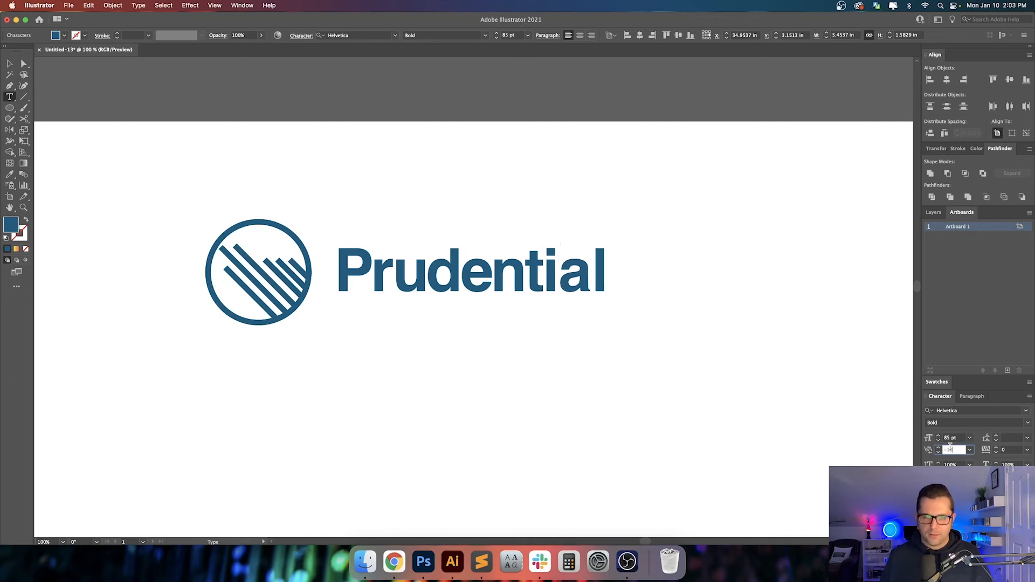
key(shift+Up)
key(shift+Down)
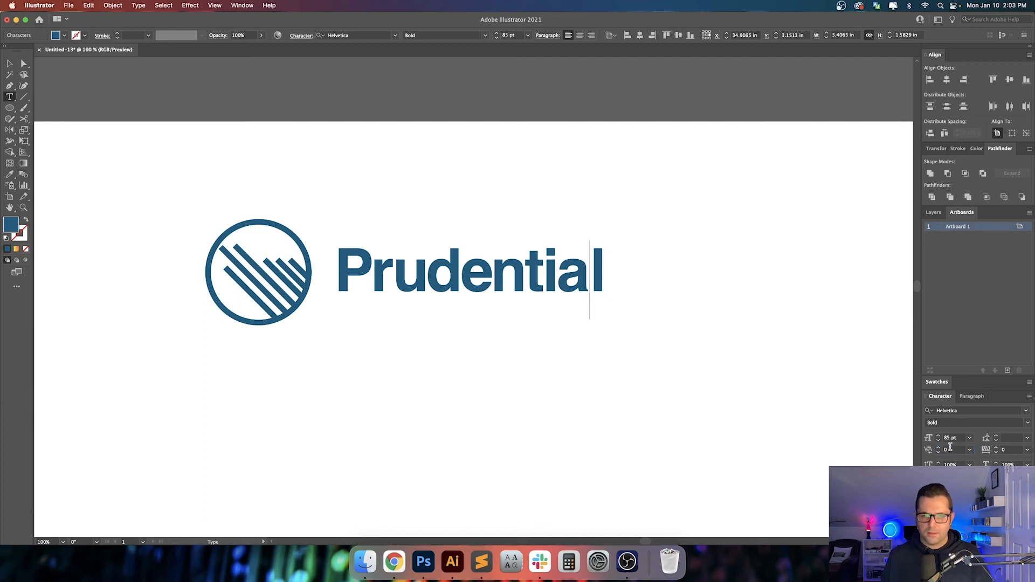
- Set the kerning between a and l to -30, finish editing the text and deselect the wordmark
key(shift+Down)
key(shift+Down)
key(shift+Down)
key(shift+Up)
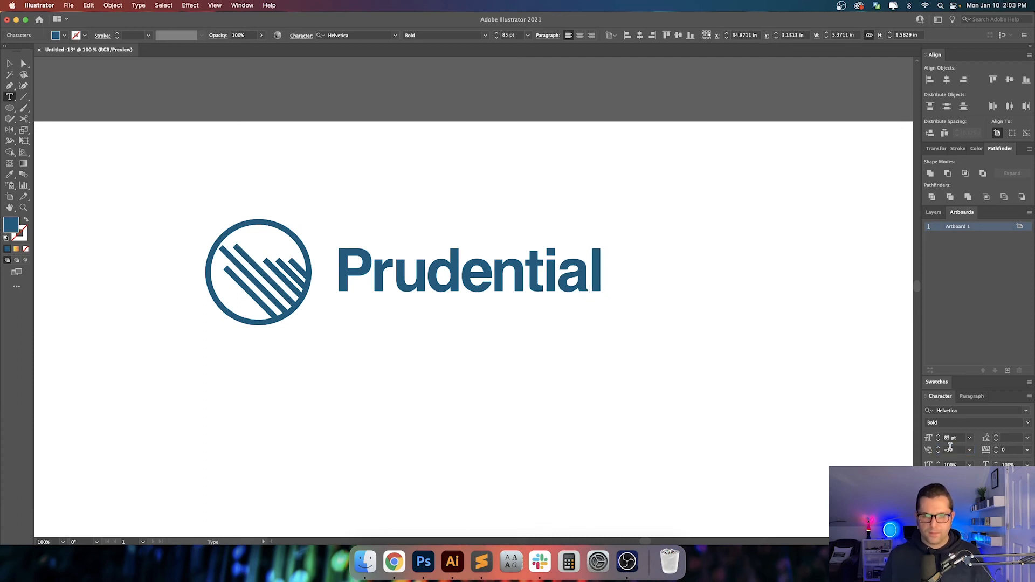
key(Escape)
click(677, 360)
- Expand the striped circle emblem's strokes into filled shapes
key(super+minus)
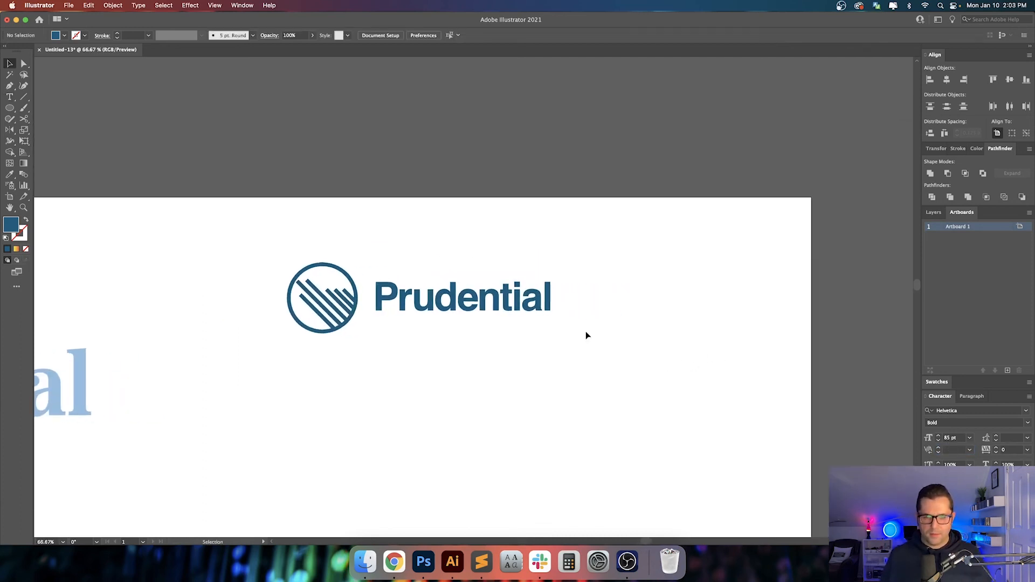
key(super+minus)
scroll(469, 345, down, 5)
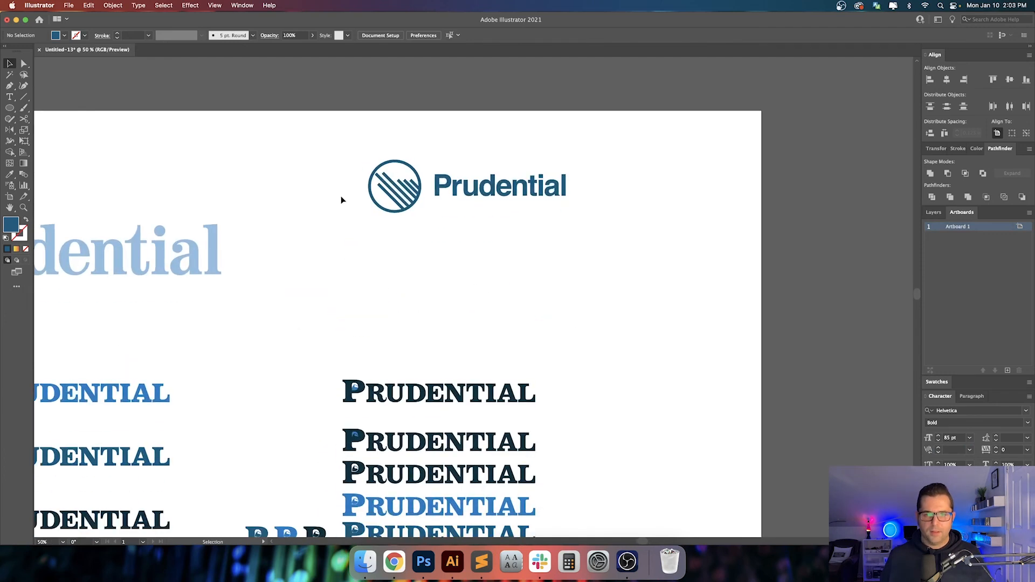
drag(472, 200, 507, 247)
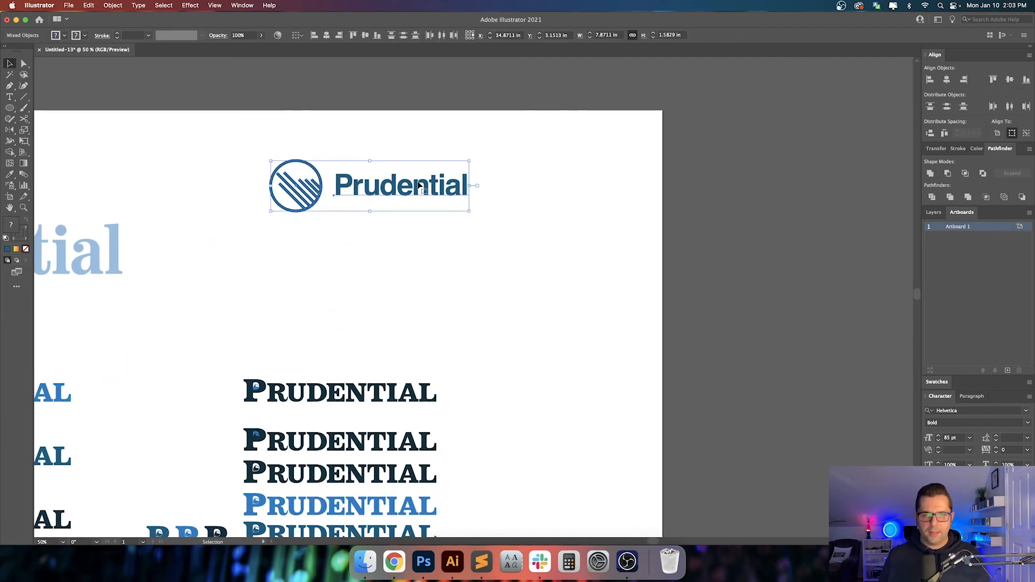
click(410, 247)
drag(306, 223, 326, 230)
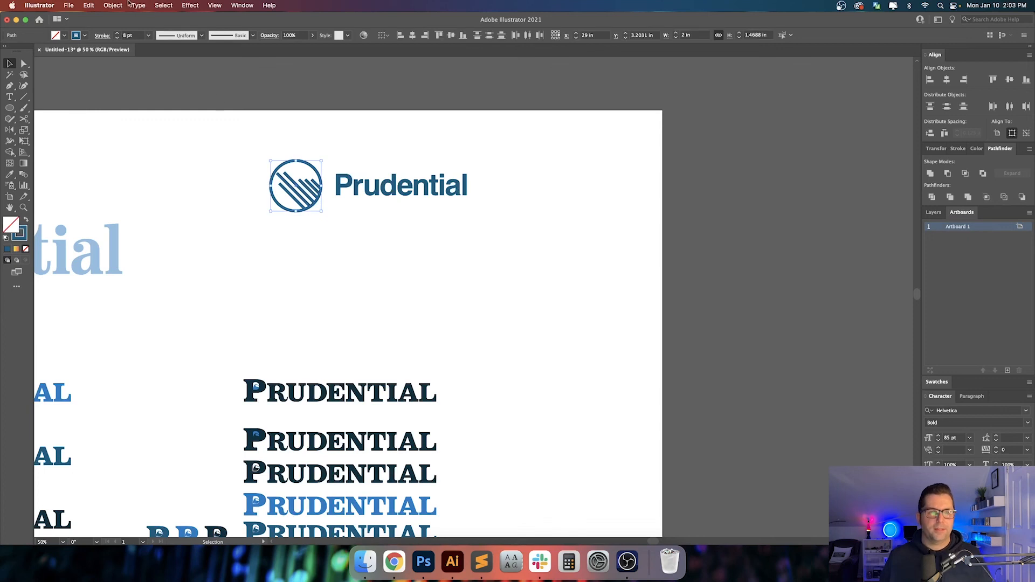
click(113, 4)
click(136, 120)
key(Return)
- Unite the expanded emblem shapes into one compound shape, keeping the solid blue fill
key(period)
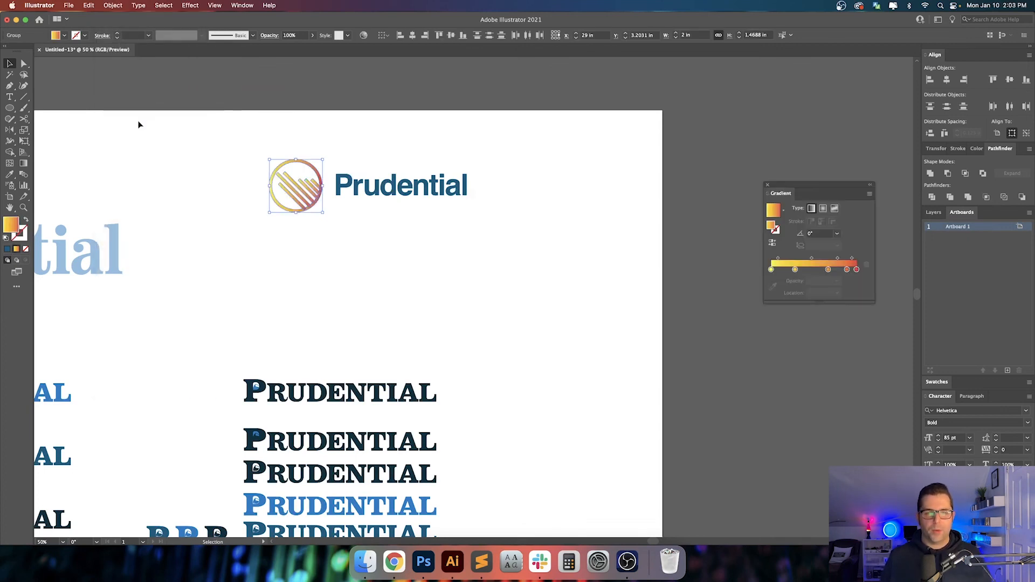
key(super+z)
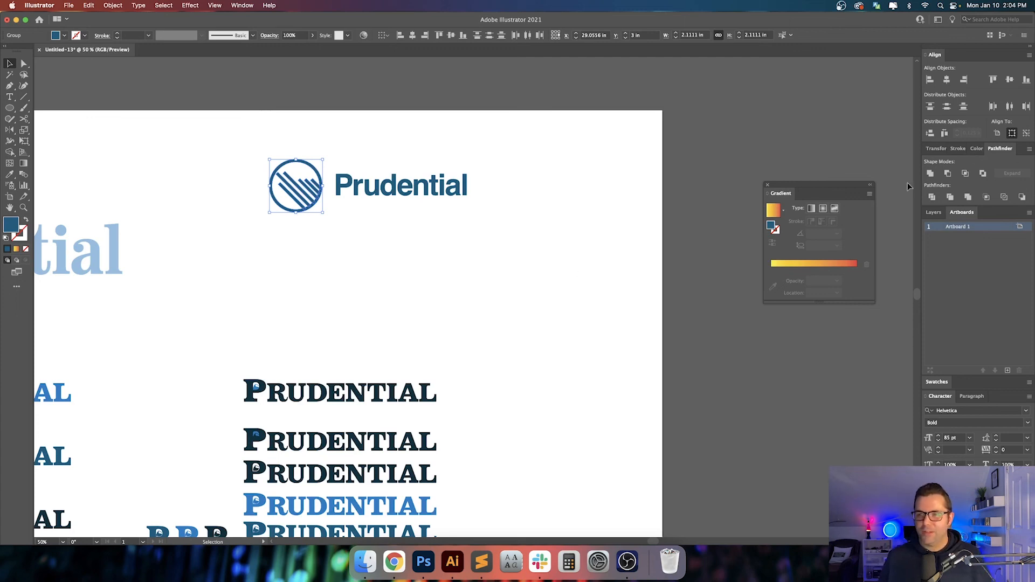
click(929, 173)
click(769, 187)
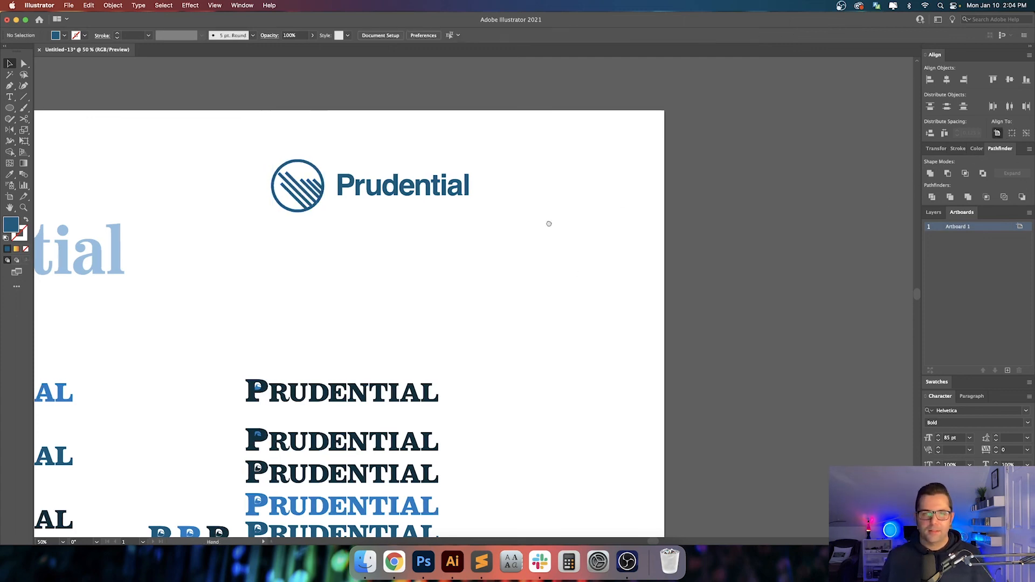
- Convert the Helvetica wordmark to outlines and align the emblem's vertical center with it
scroll(547, 222, left, 3)
drag(339, 156, 482, 214)
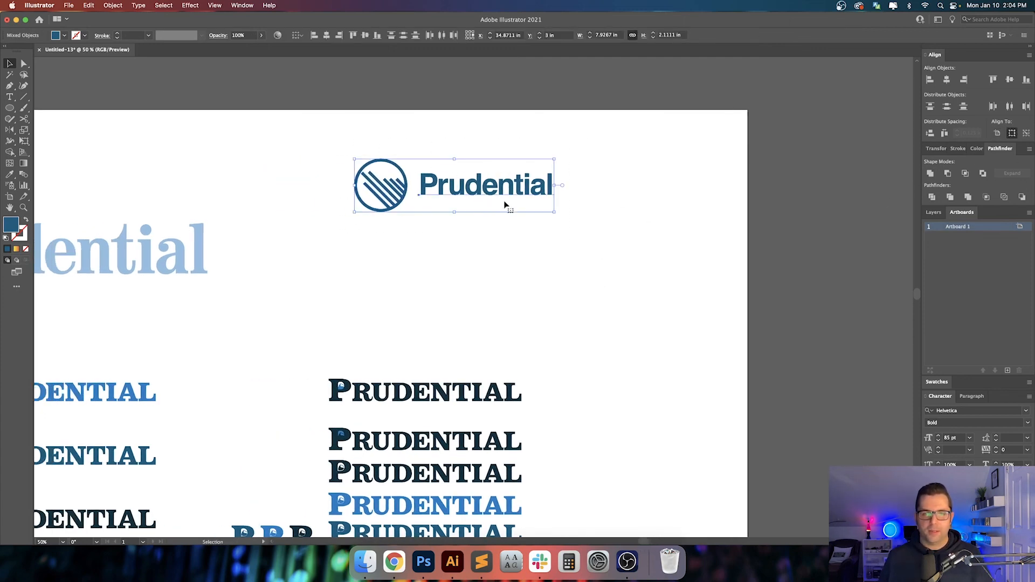
click(504, 205)
click(507, 184)
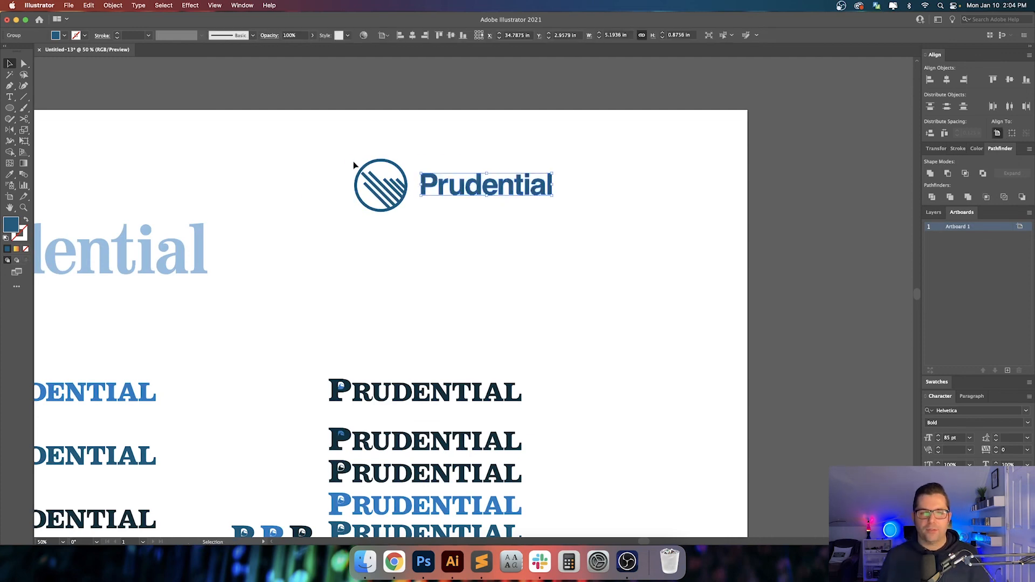
drag(350, 152, 533, 237)
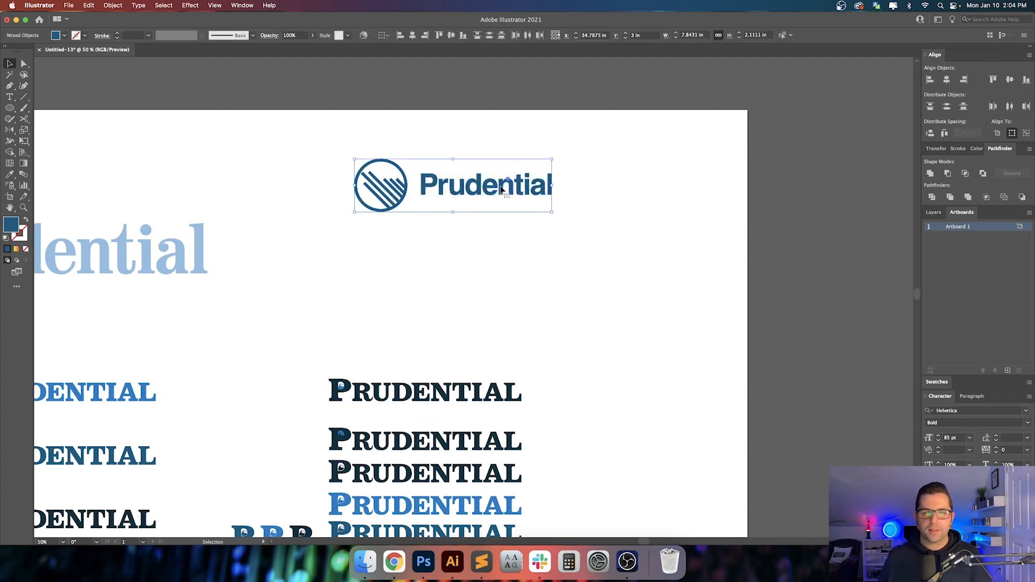
click(483, 148)
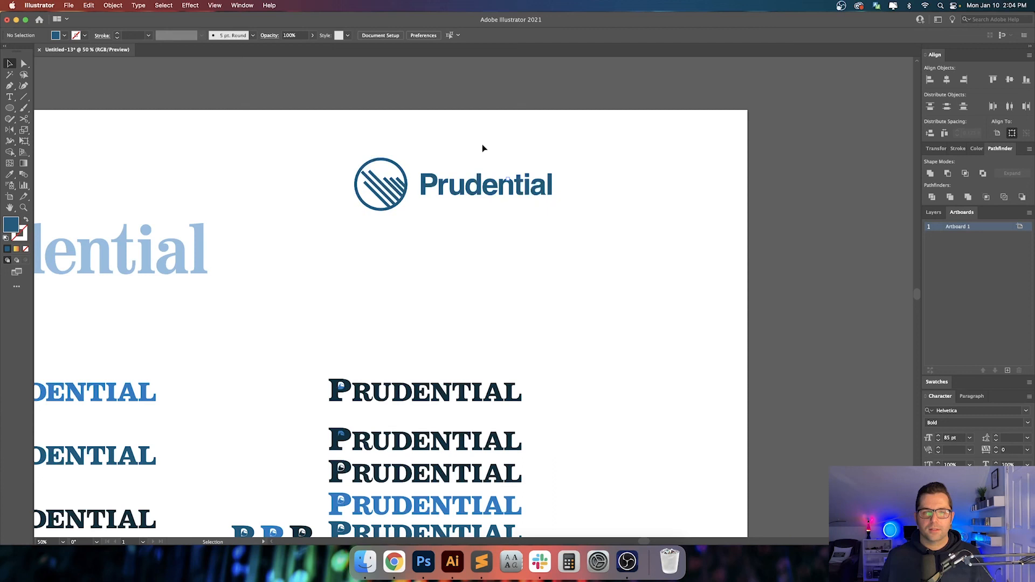
- Scale the emblem proportionally to a height of 1.5 in
click(384, 173)
click(940, 148)
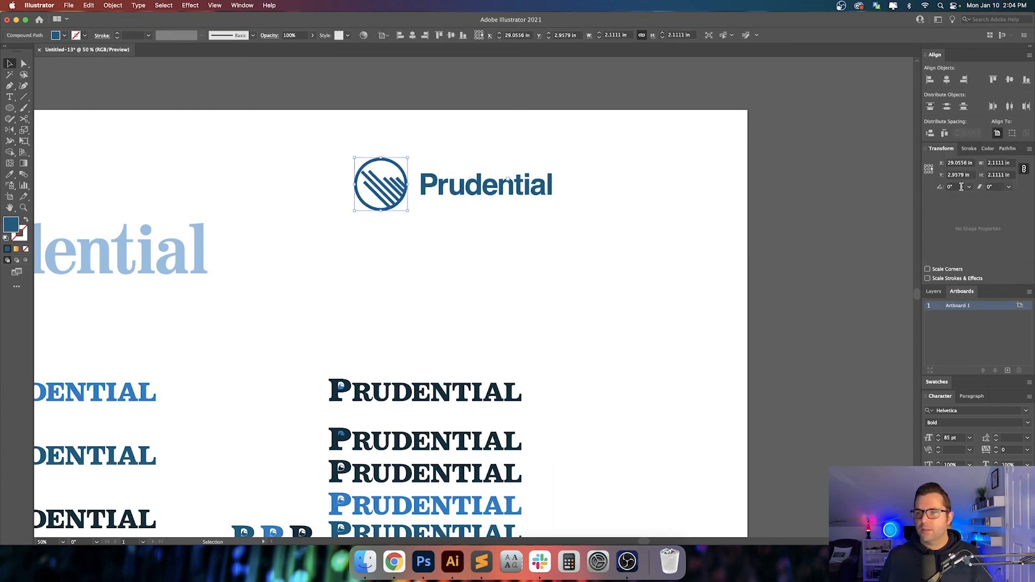
click(990, 174)
text(1.5)
key(Return)
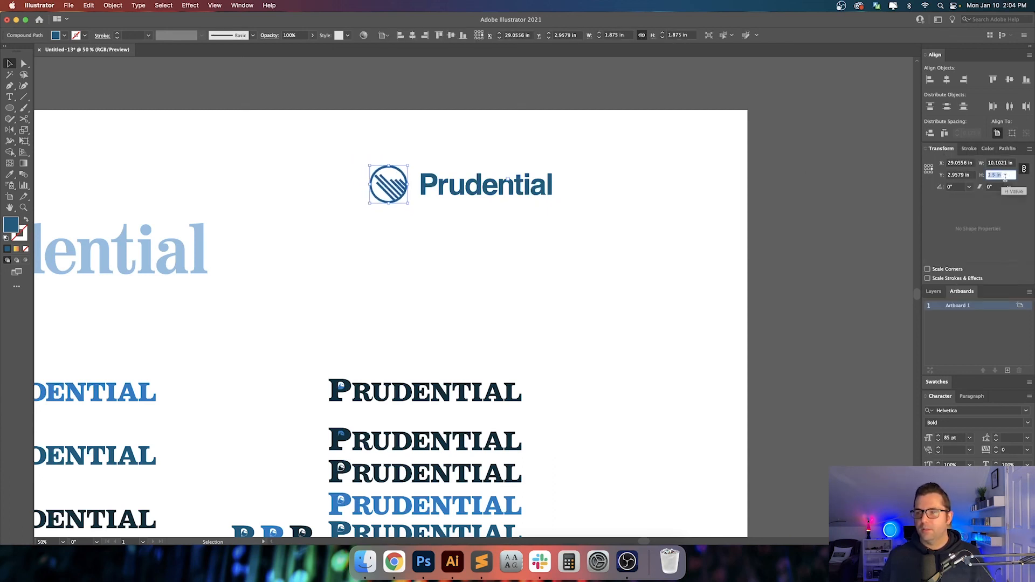
- Scale the outlined wordmark proportionally from its left edge to a height of 0.875 in
key(super+1)
click(617, 192)
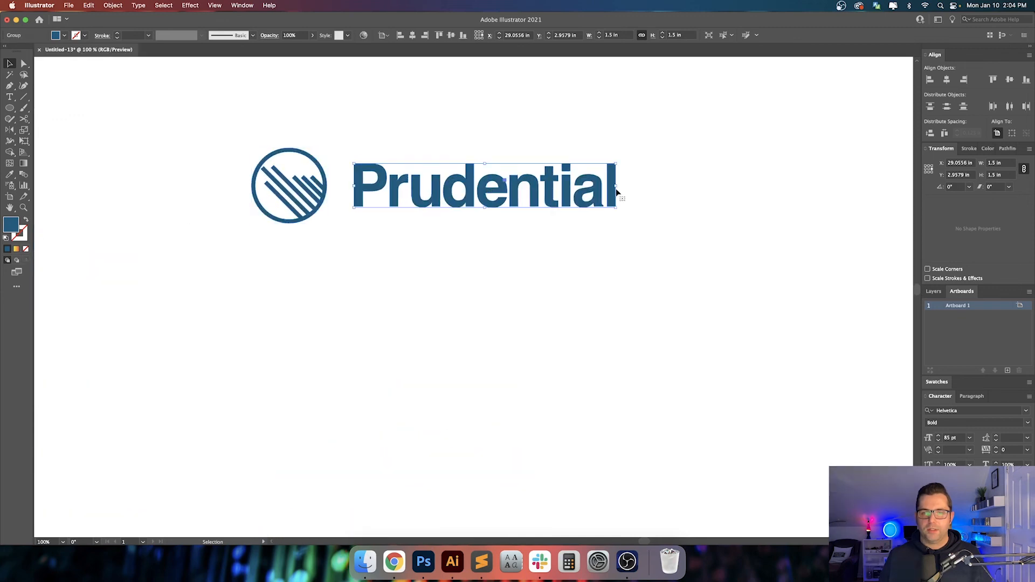
click(925, 170)
click(993, 174)
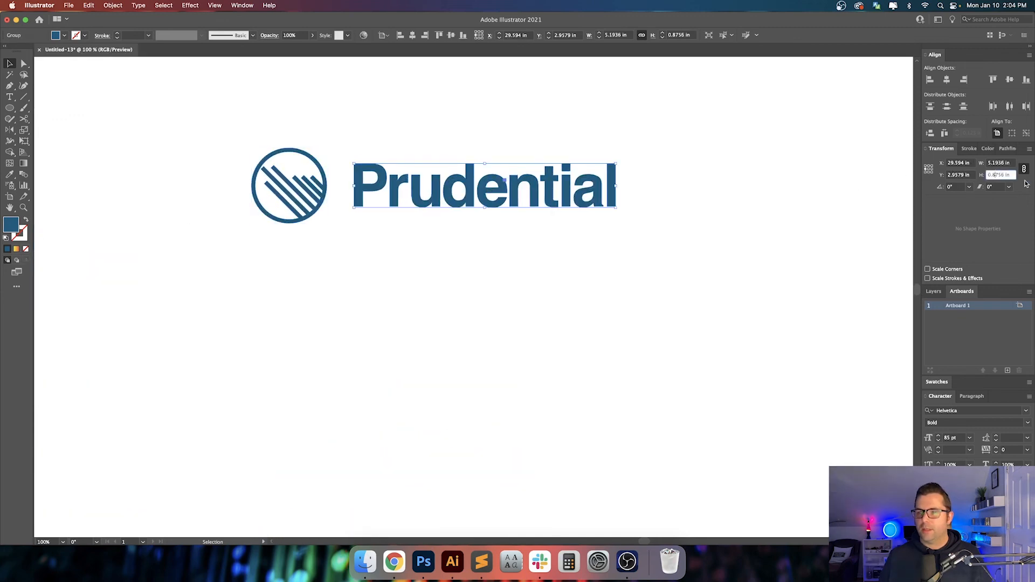
text(0.875)
key(Return)
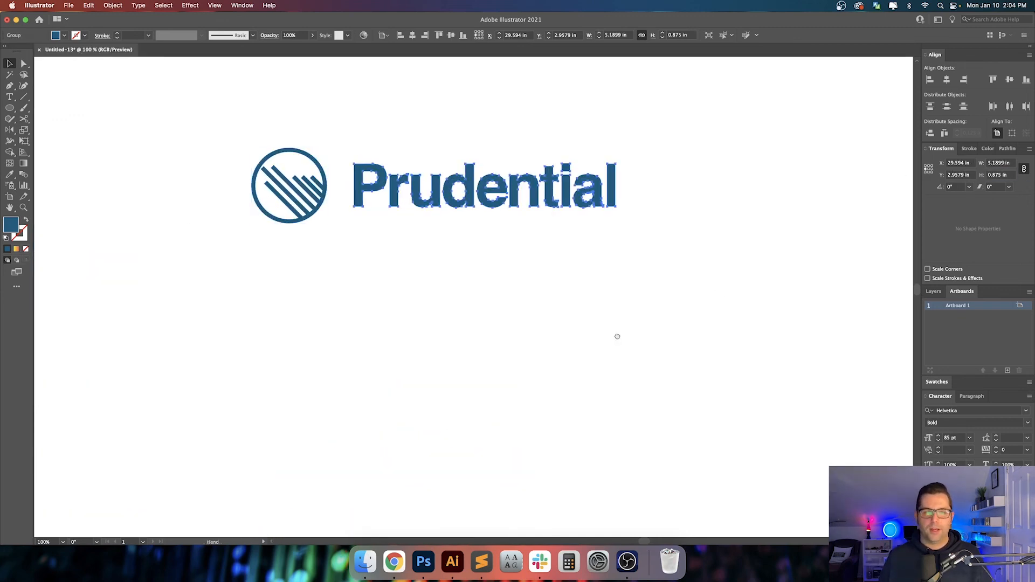
- Select the emblem and wordmark together and make the wordmark the key object for alignment
scroll(689, 306, left, 2)
drag(689, 306, 306, 168)
click(390, 207)
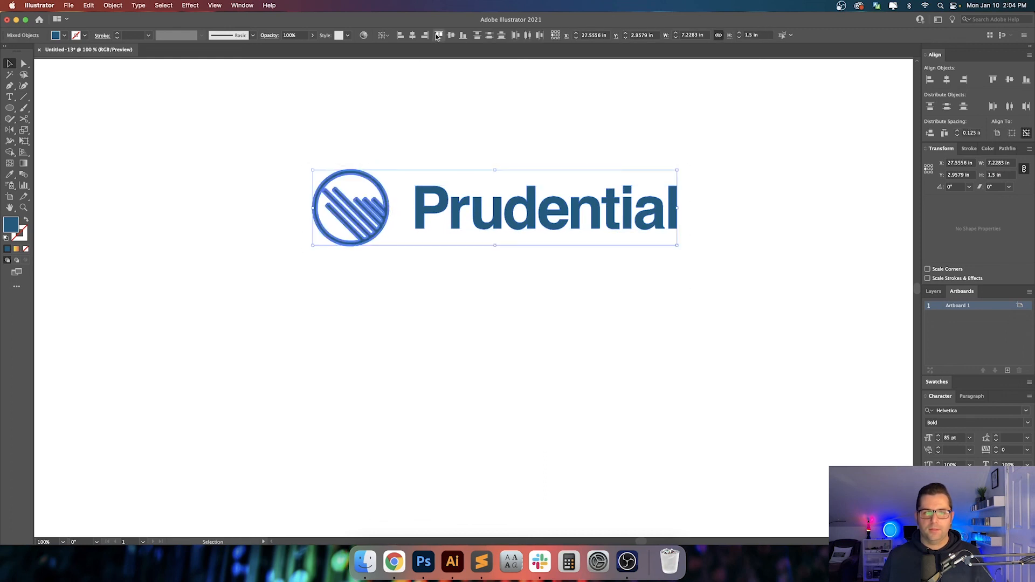
click(469, 168)
key(super+a)
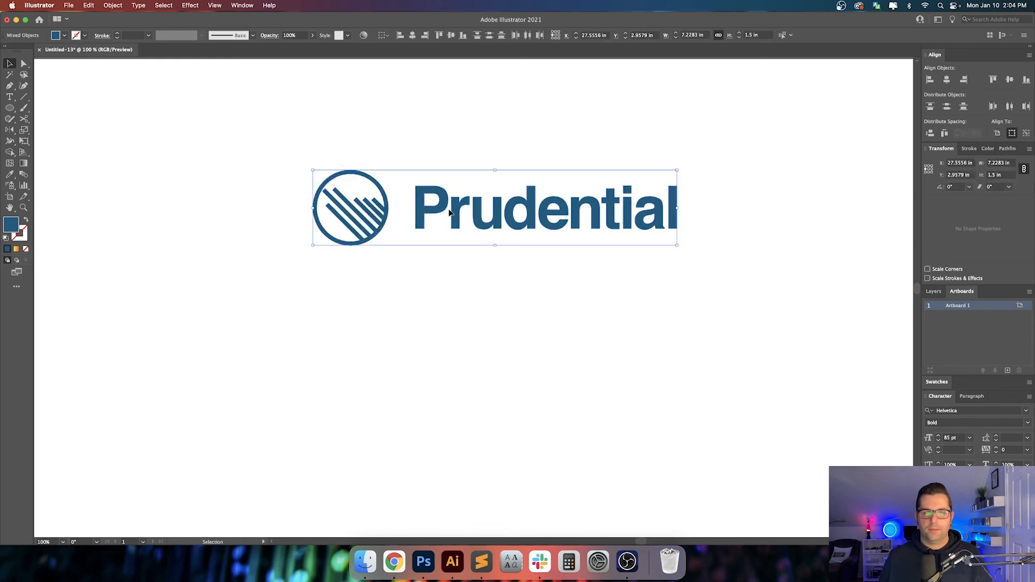
click(448, 209)
- Switch to Chrome, close the timer tab and return to Illustrator
click(394, 562)
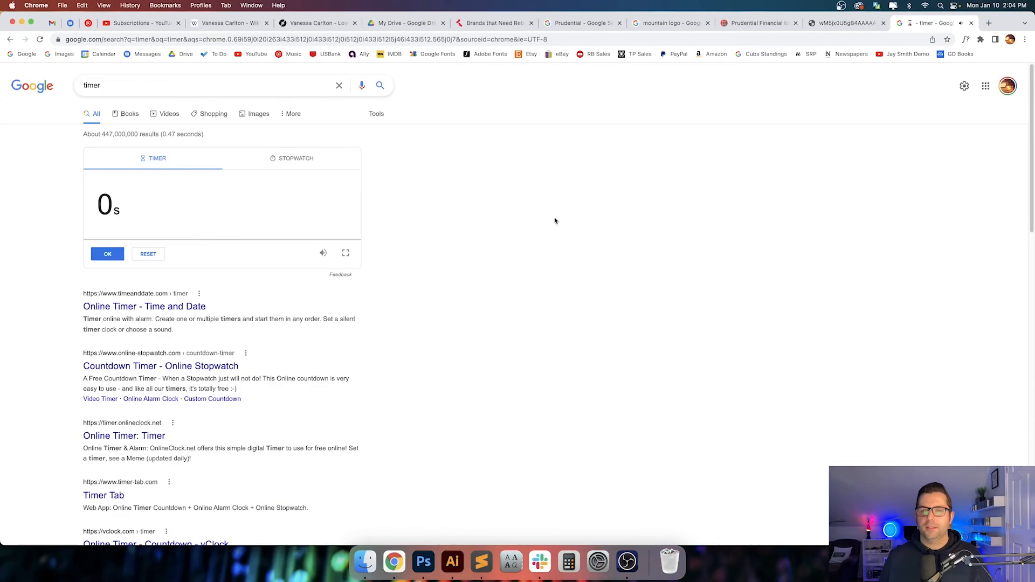
click(971, 23)
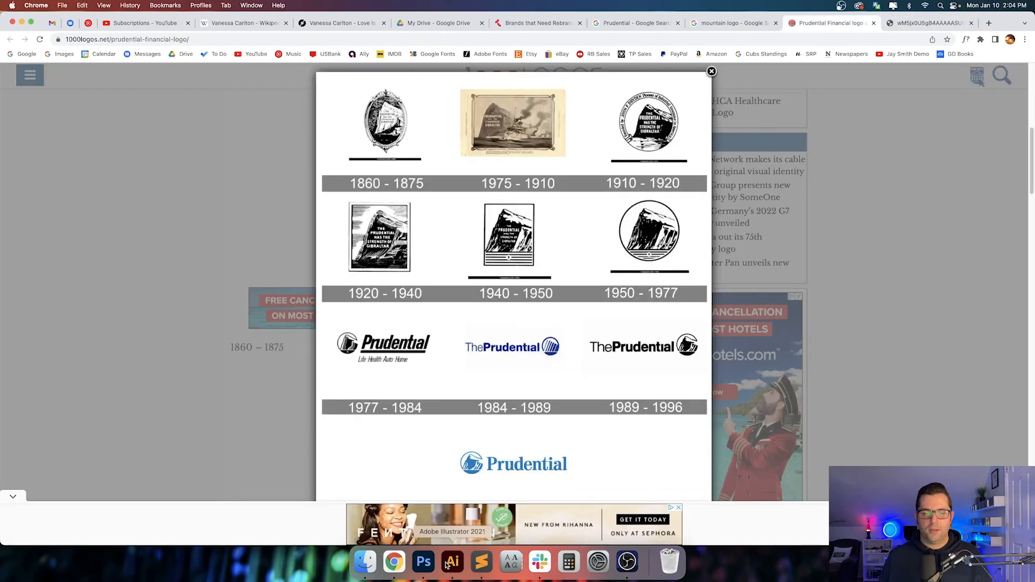
click(452, 562)
- Distribute the horizontal spacing between the emblem and the key-object wordmark to 0.25 in
key(super+minus)
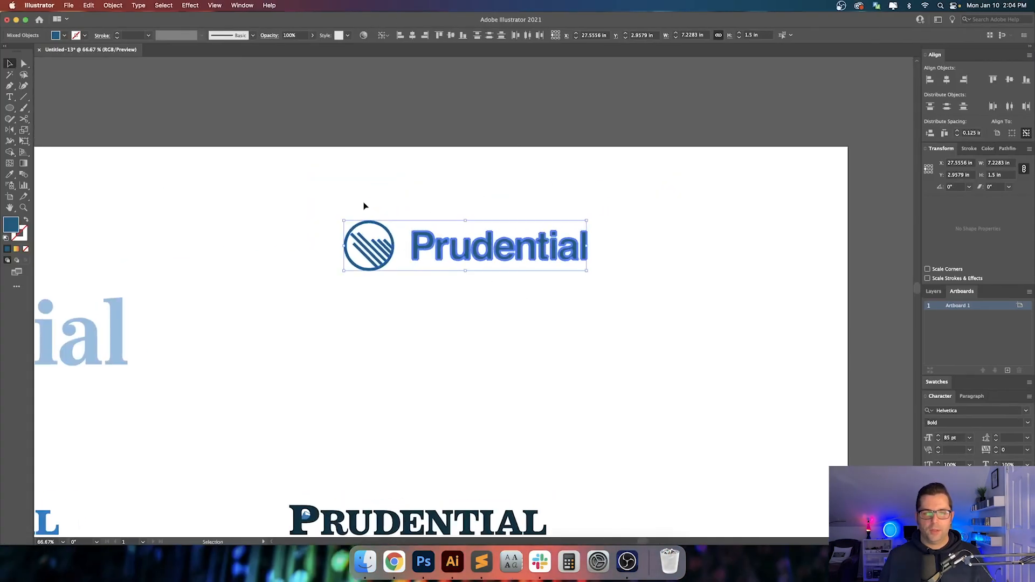
click(326, 183)
drag(318, 178, 459, 283)
click(426, 248)
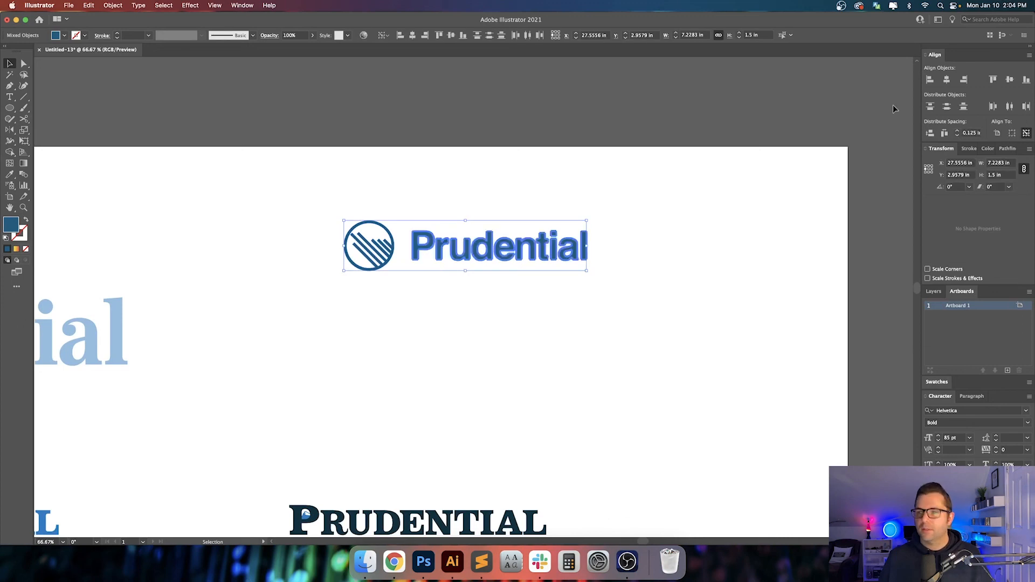
click(945, 133)
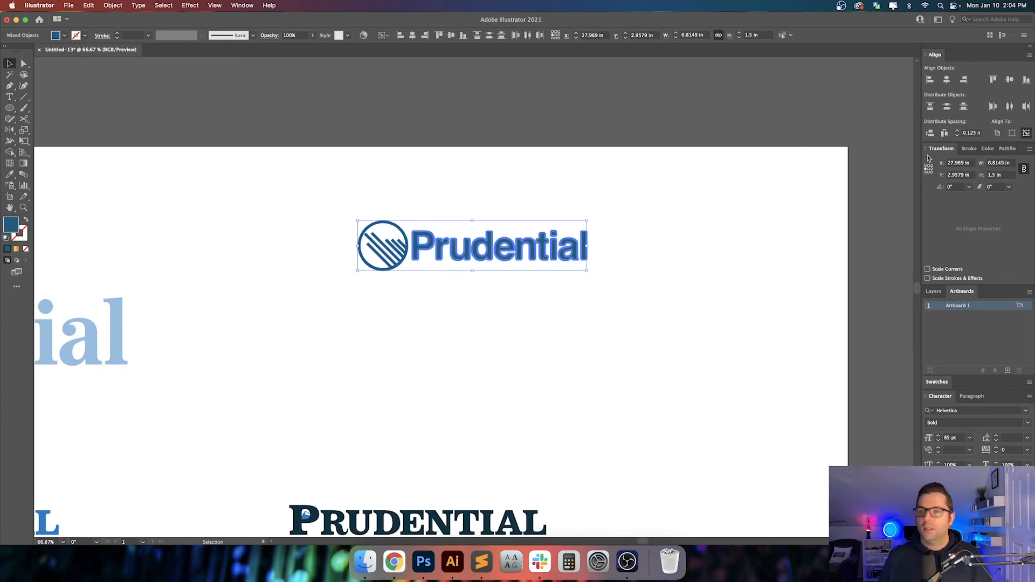
click(944, 134)
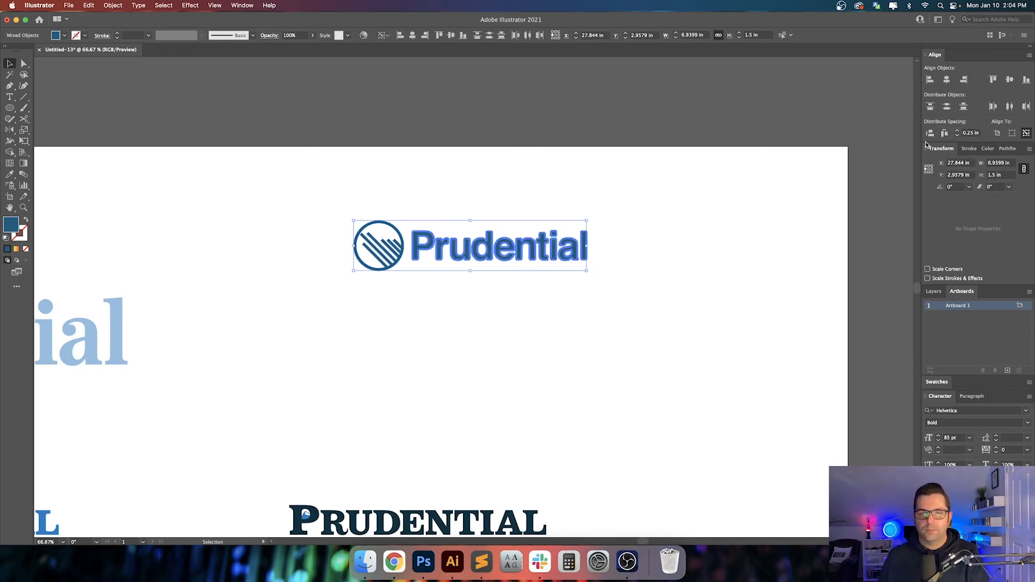
click(739, 264)
- Duplicate the emblem and wordmark lockup twice straight below the original, spaced evenly about 2 in apart
scroll(686, 289, down, 1)
key(super+minus)
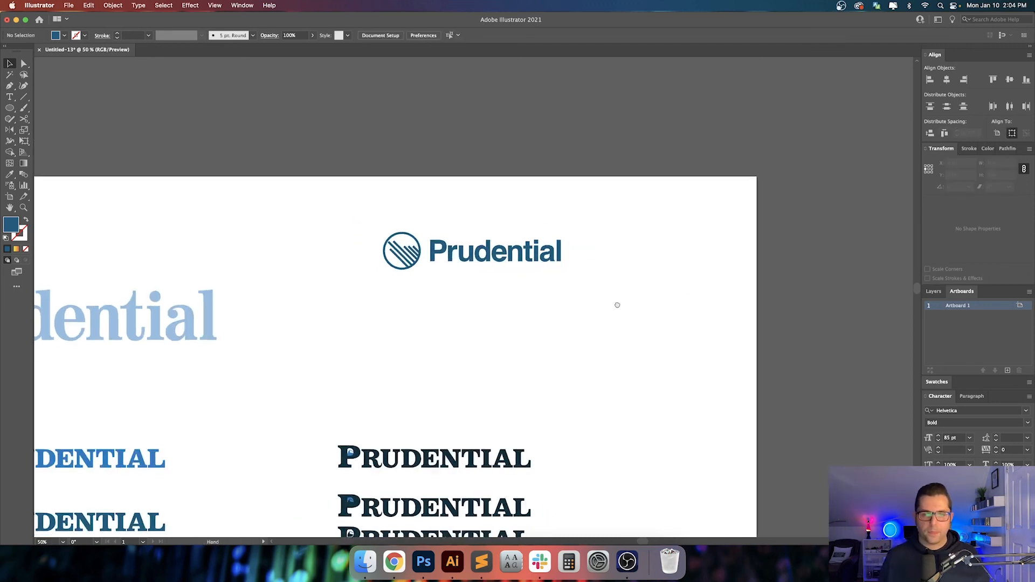
scroll(615, 303, down, 1)
drag(341, 193, 608, 268)
drag(542, 211, 541, 261)
key(super+d)
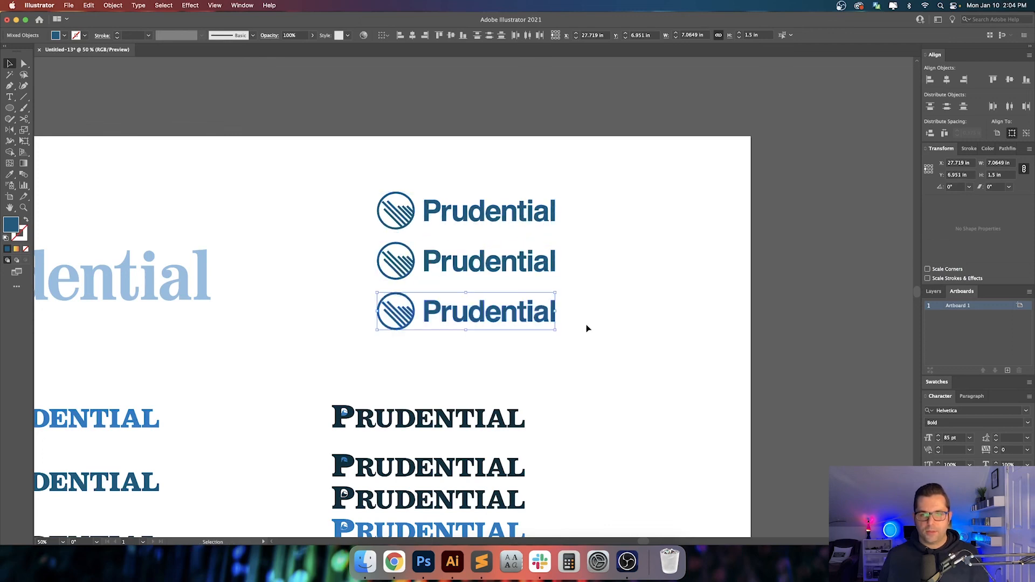
- Recolour the middle striped-emblem lockup with the Eyedropper, sampling the lighter blue from the blue PRUDENTIAL wordmark
click(592, 325)
drag(601, 315, 557, 260)
click(315, 200)
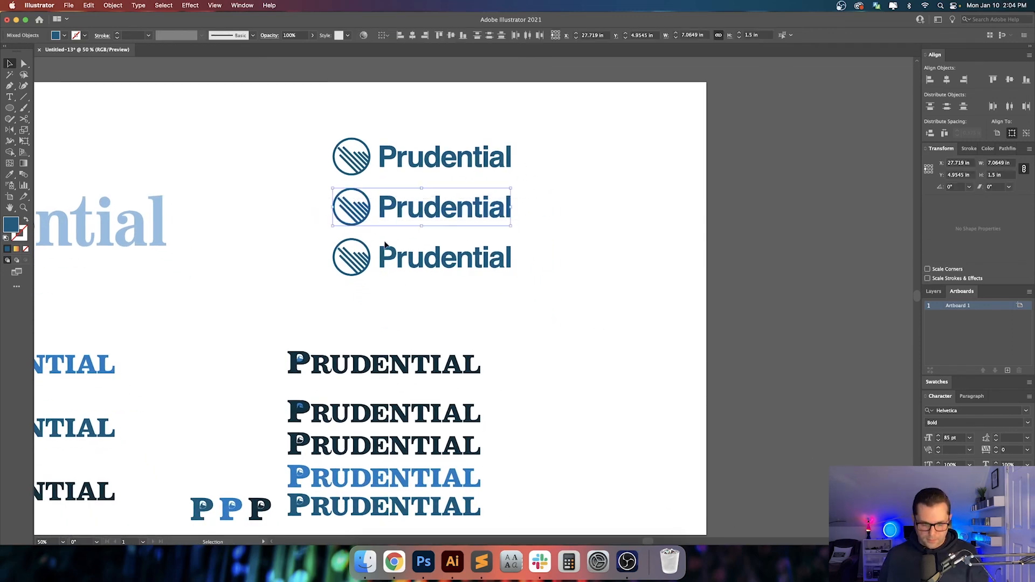
scroll(370, 339, down, 4)
key(i)
key(v)
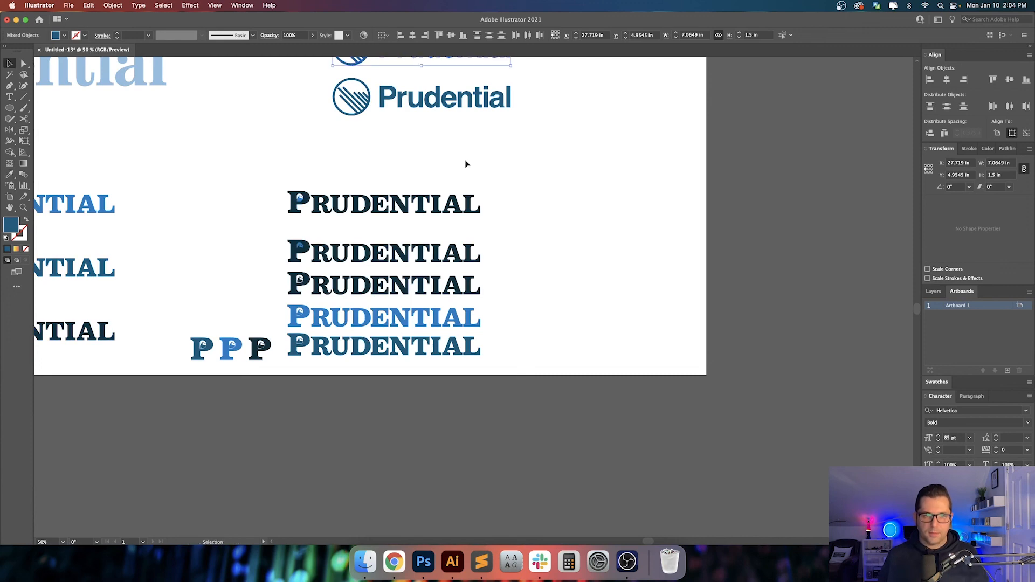
scroll(506, 199, up, 3)
drag(561, 235, 343, 175)
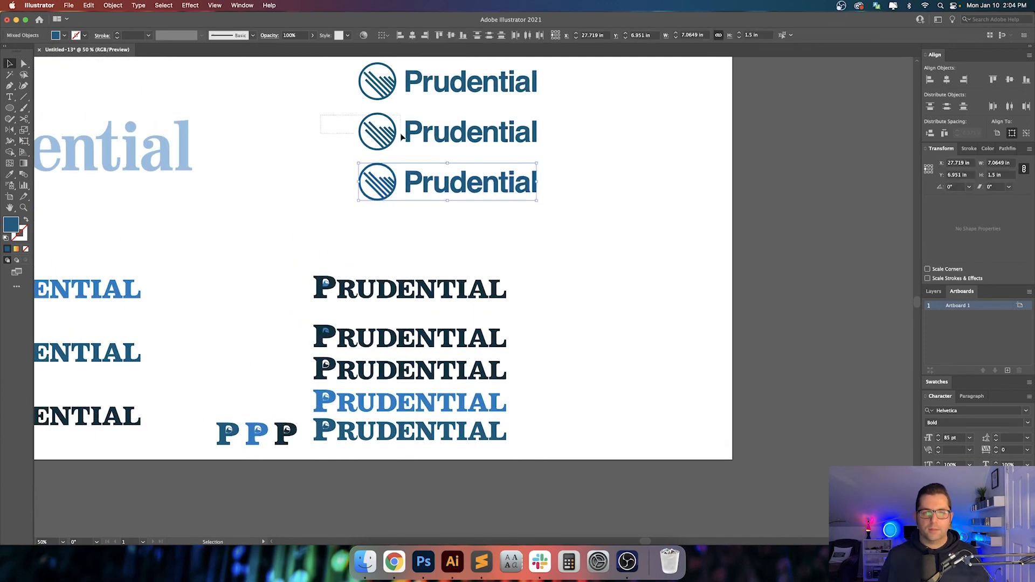
drag(326, 139, 597, 149)
key(i)
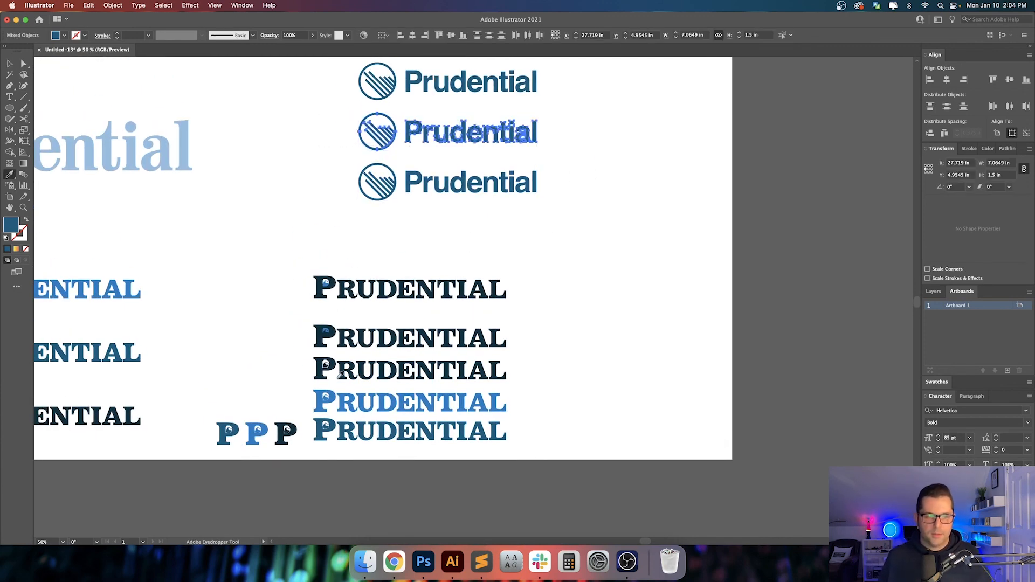
click(320, 394)
key(v)
- Recolour the lowest striped-emblem lockup with the Eyedropper, sampling the dark navy from the uppermost dark PRUDENTIAL wordmark
click(331, 237)
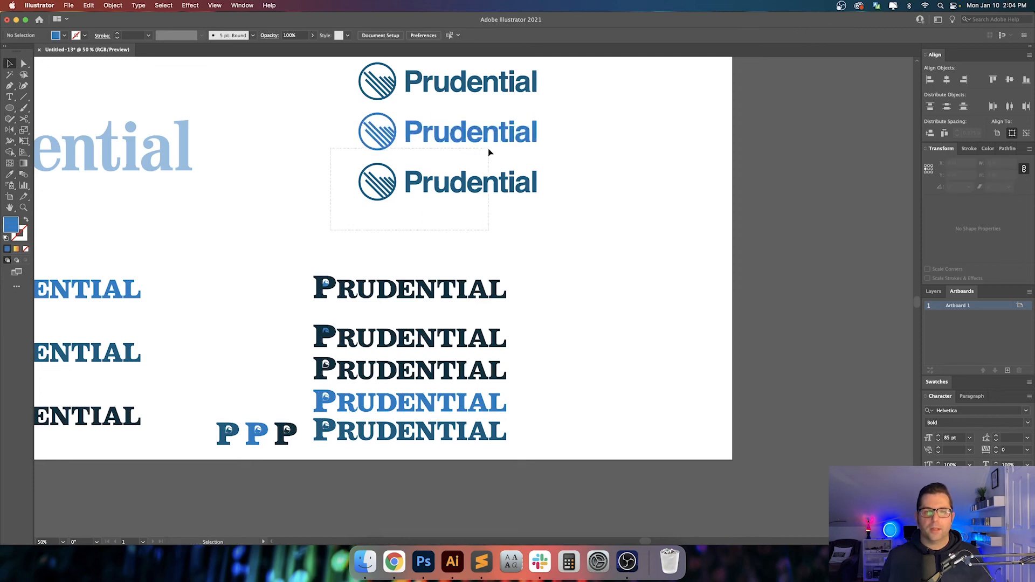
drag(553, 160, 553, 161)
key(i)
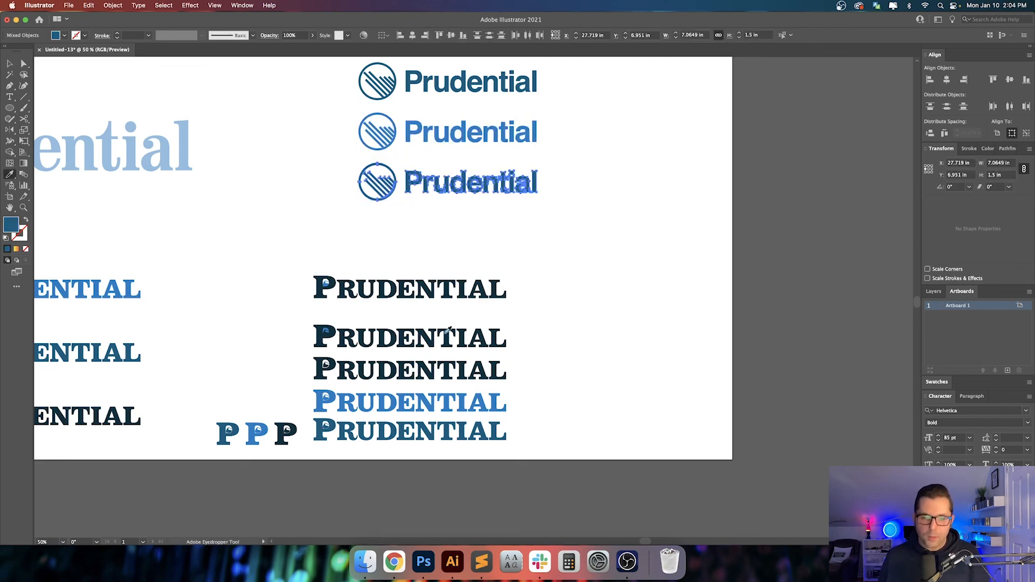
click(362, 286)
key(v)
click(397, 243)
- Review the three recoloured striped-emblem lockups, and inspect the mountain-in-P wordmarks and standalone P marks up close
drag(437, 226, 472, 310)
scroll(509, 202, up, 3)
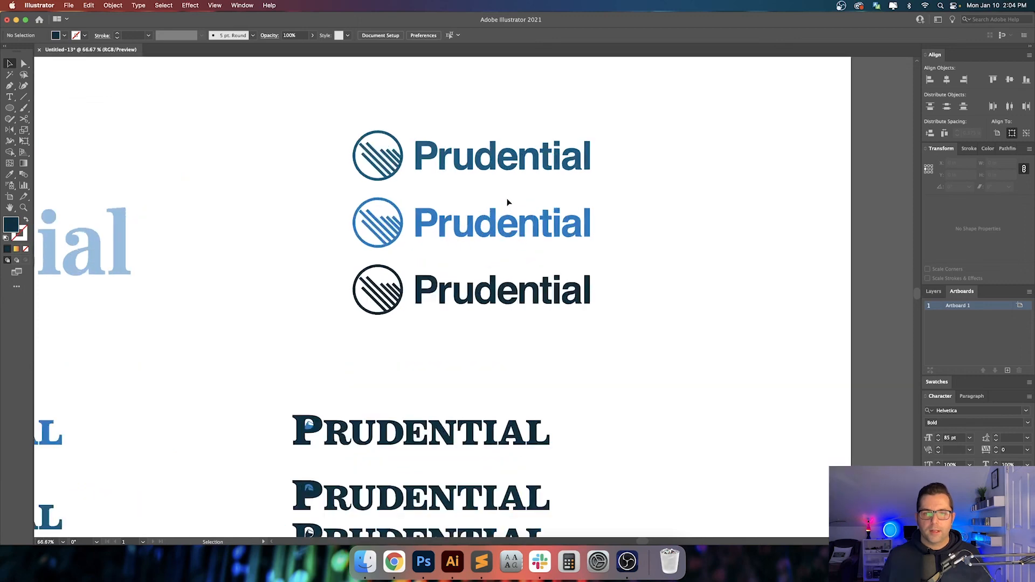
scroll(397, 235, down, 3)
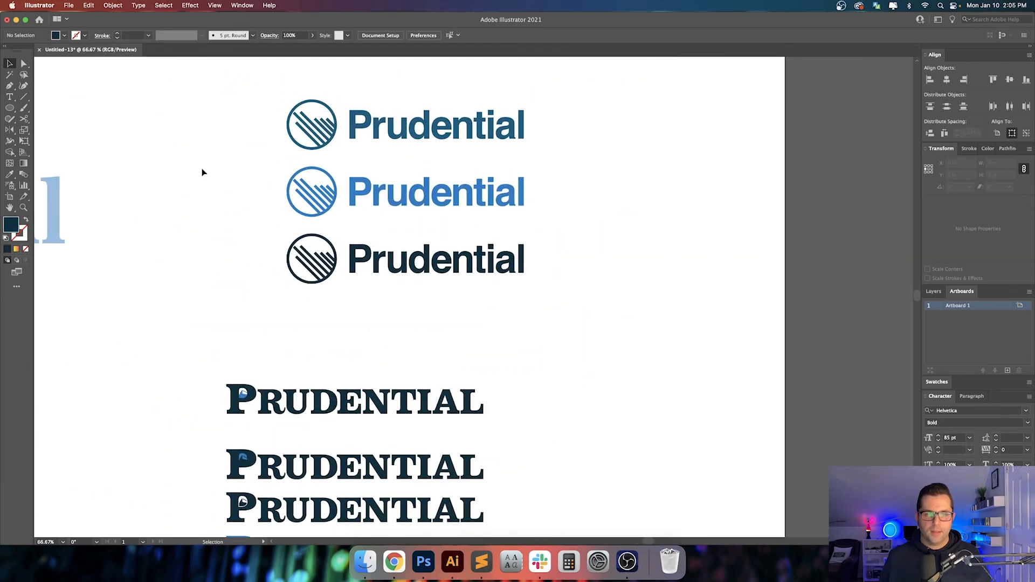
drag(201, 168, 278, 222)
drag(295, 144, 686, 388)
click(675, 352)
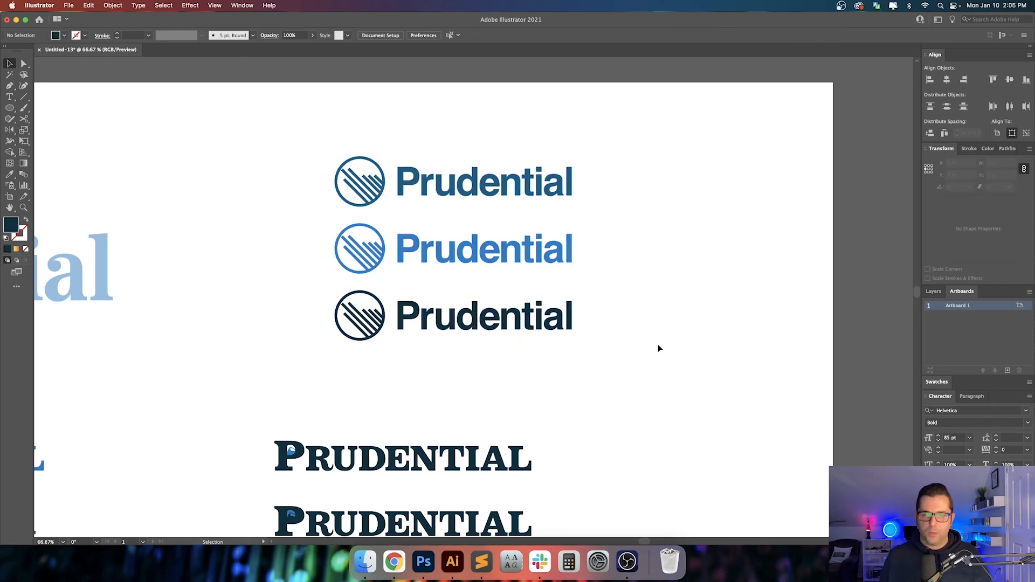
drag(597, 412, 610, 392)
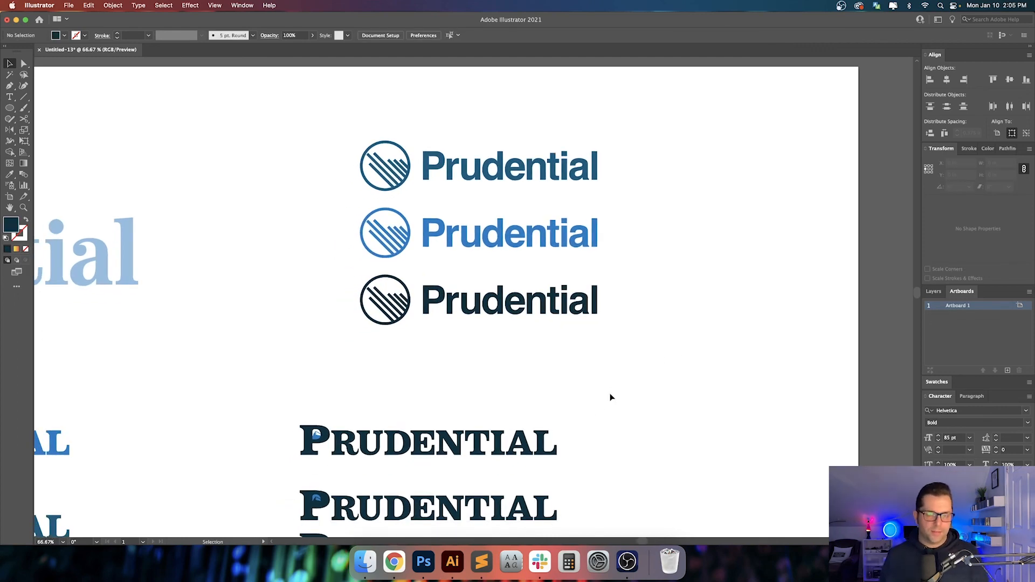
drag(612, 419, 674, 282)
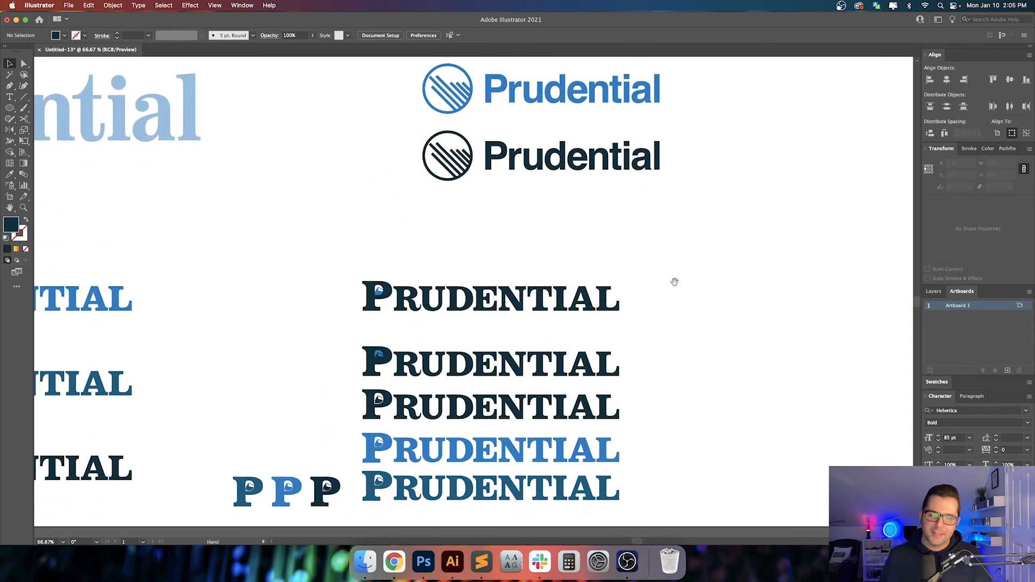
drag(644, 476, 645, 287)
scroll(354, 301, up, 5)
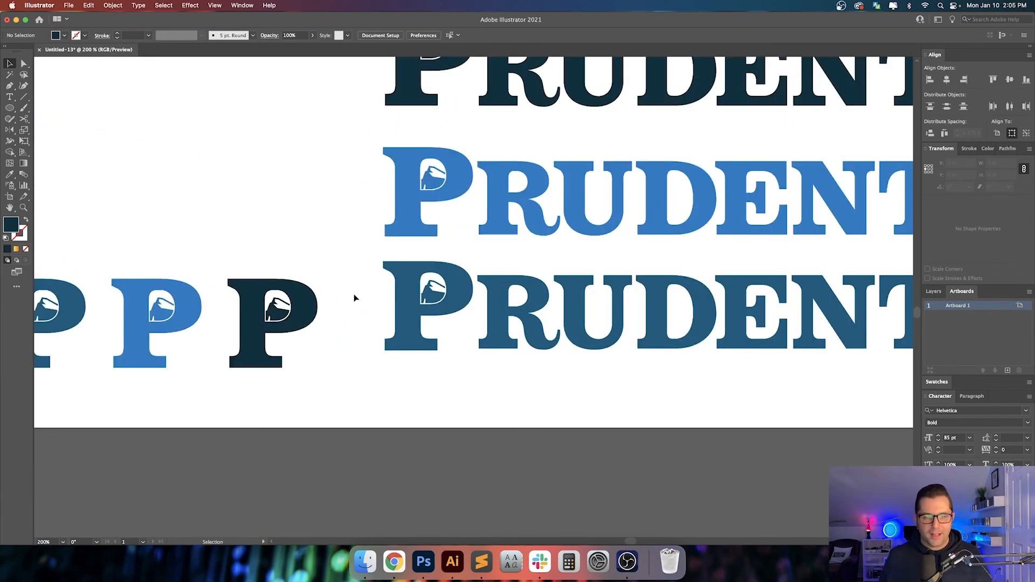
drag(361, 294, 339, 277)
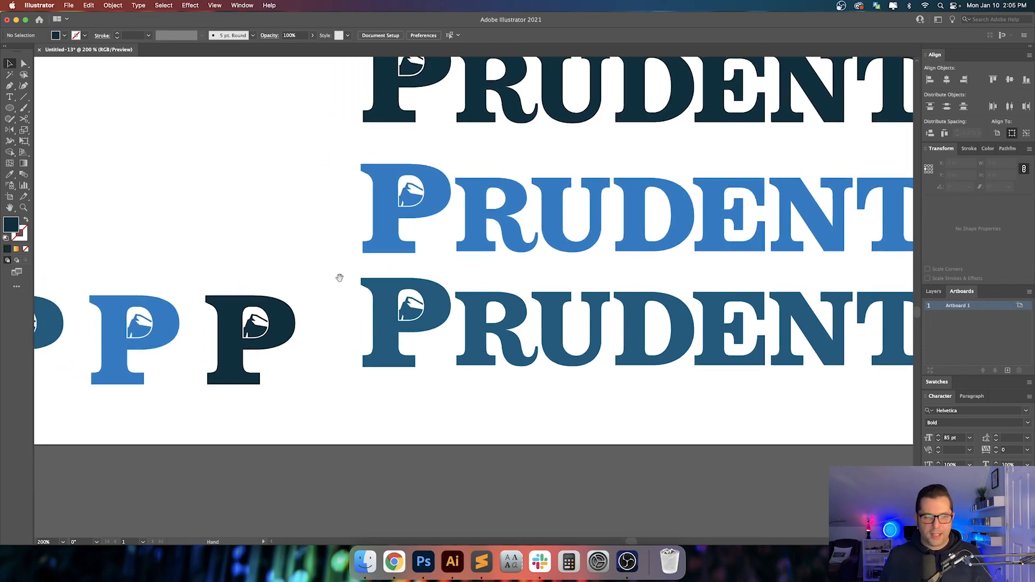
scroll(268, 323, down, 1)
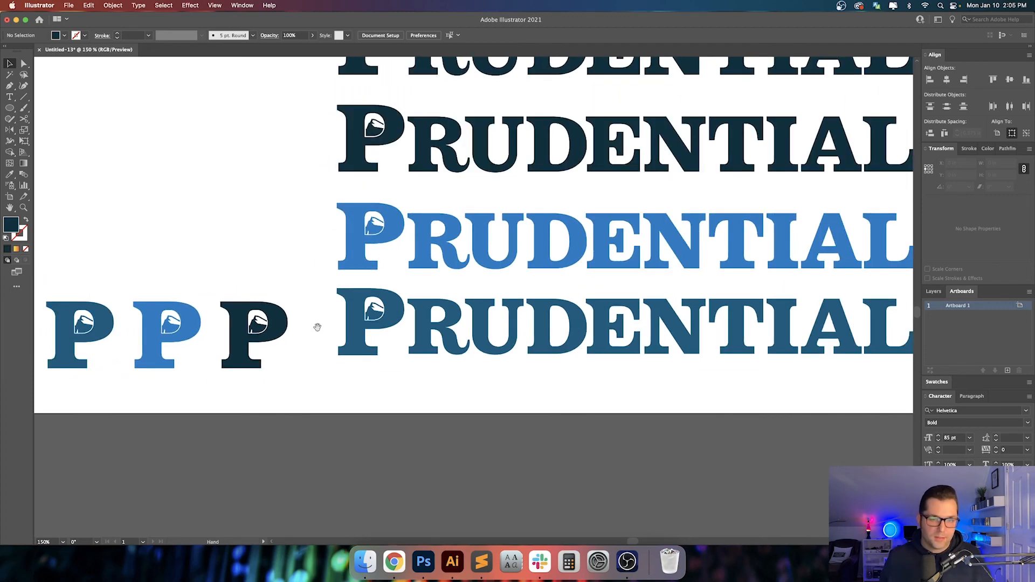
scroll(316, 325, up, 1)
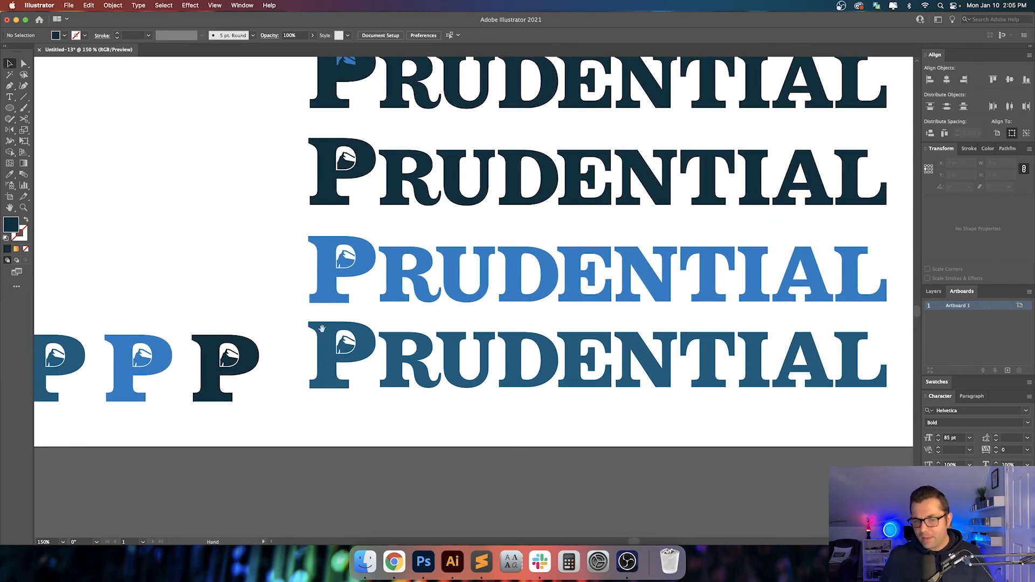
drag(323, 329, 612, 387)
- Examine the three mountain-circle PRUDENTIAL lockups up close and compare them with all variations on the full artboard
scroll(446, 339, down, 2)
drag(392, 333, 671, 363)
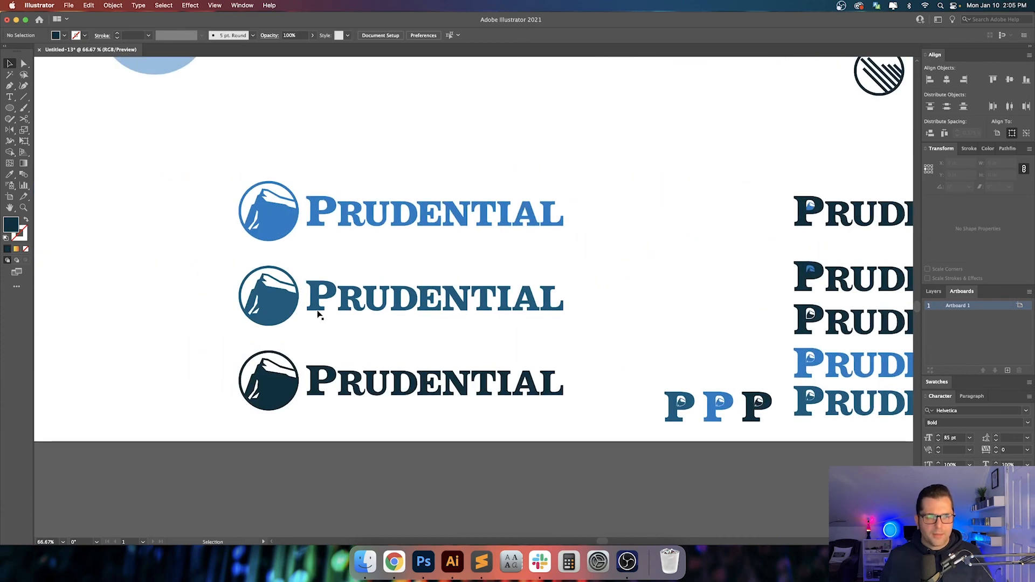
scroll(316, 307, up, 2)
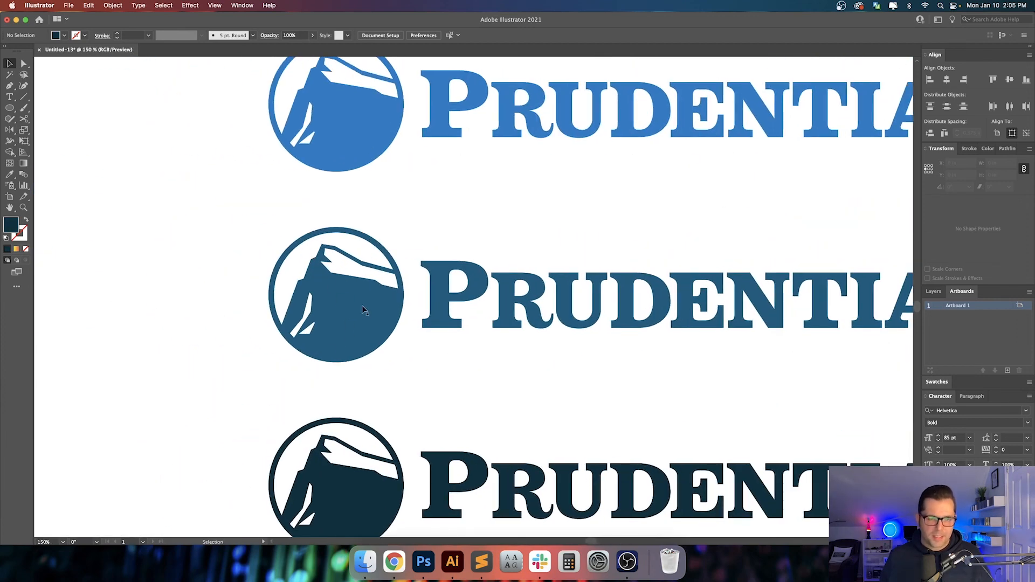
key(super+minus)
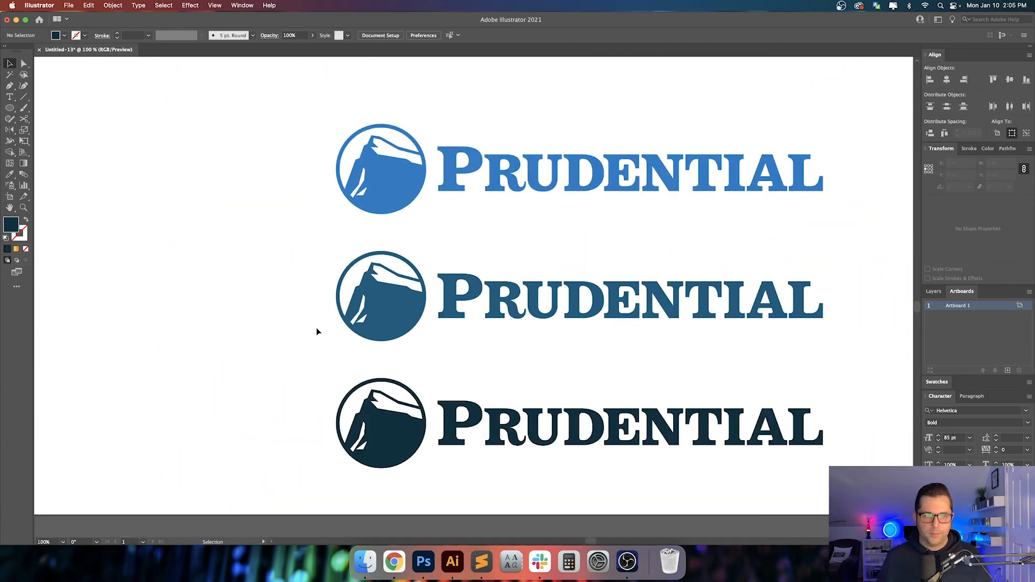
drag(302, 322, 226, 300)
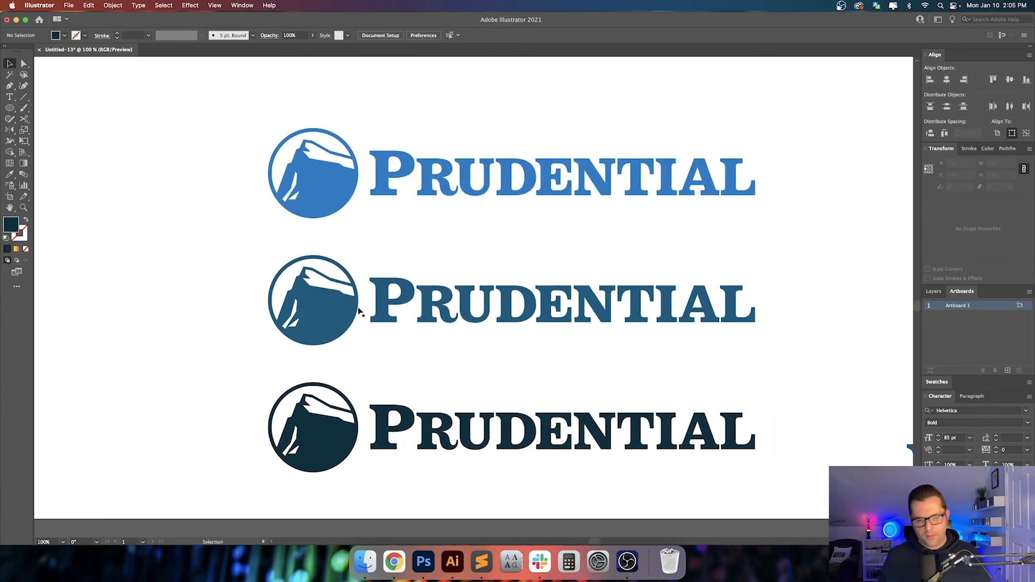
click(300, 309)
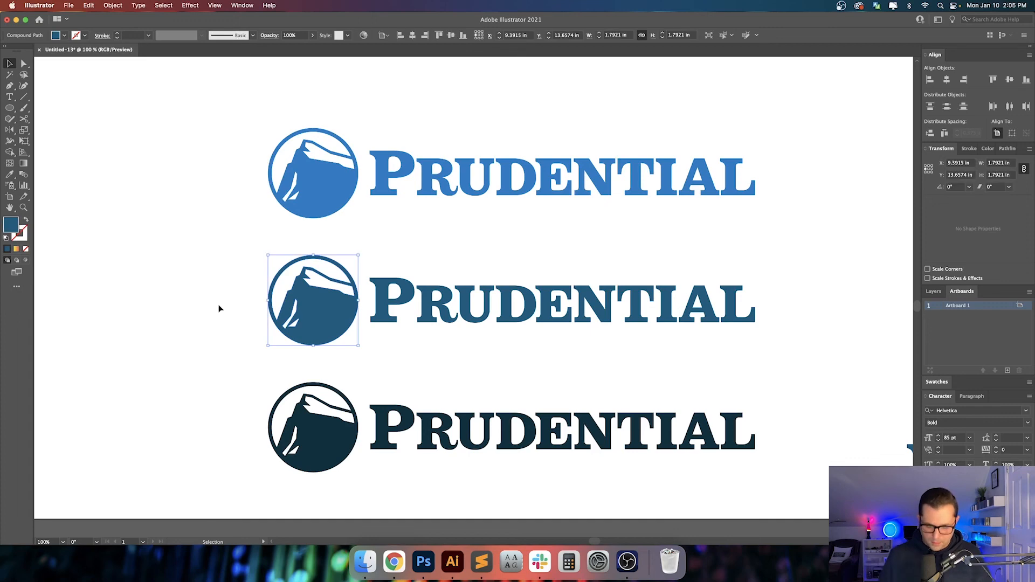
key(super+0)
drag(375, 291, 417, 295)
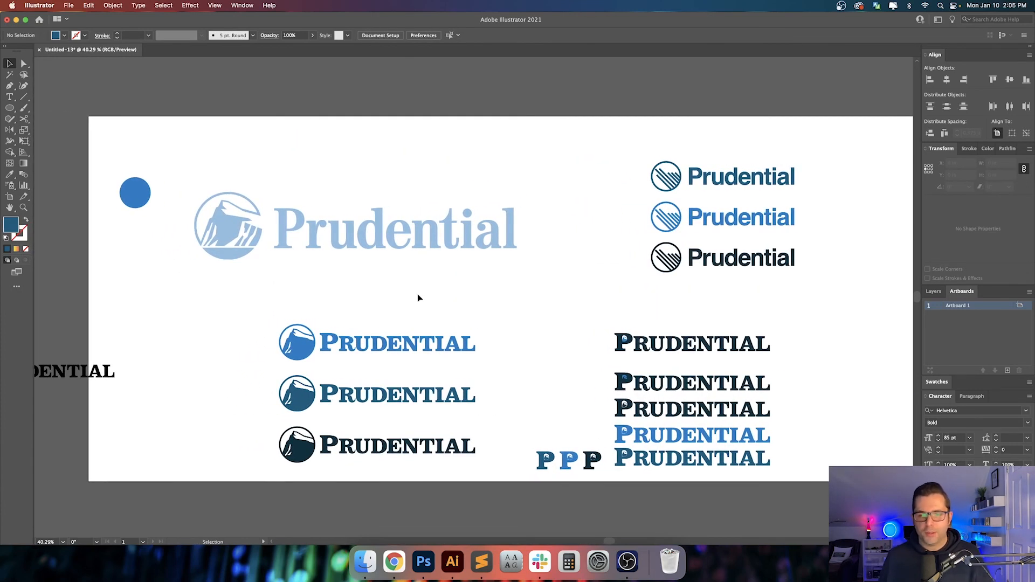